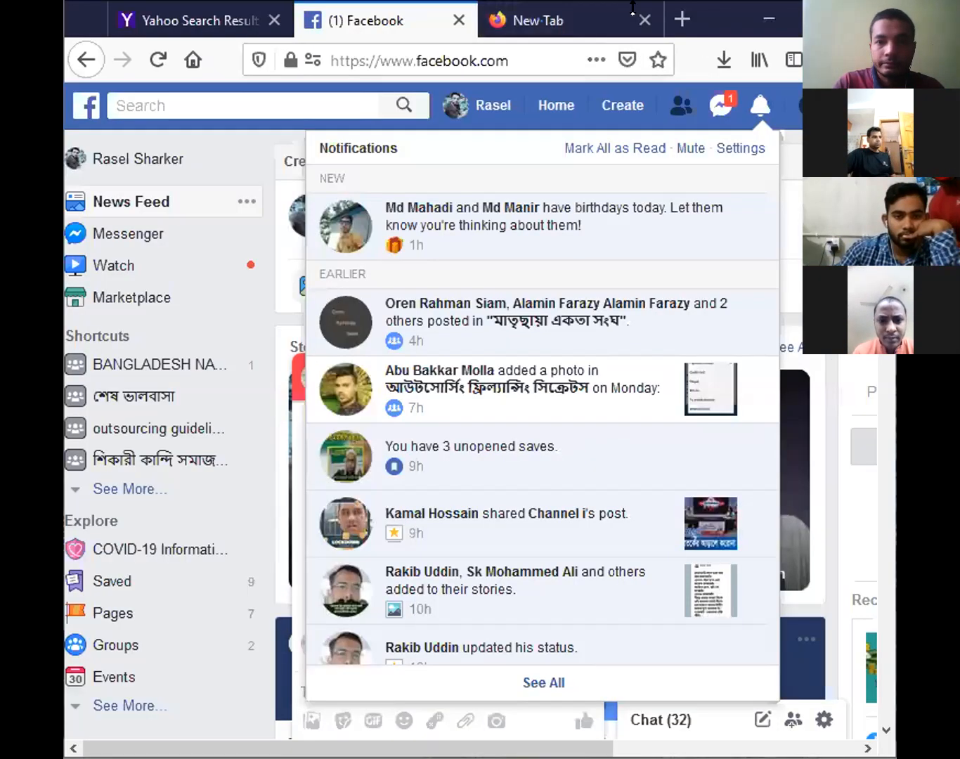
- Open the Fiverr seller dashboard in the empty browser tab
{"action": "left_click", "coordinate": [593, 18]}
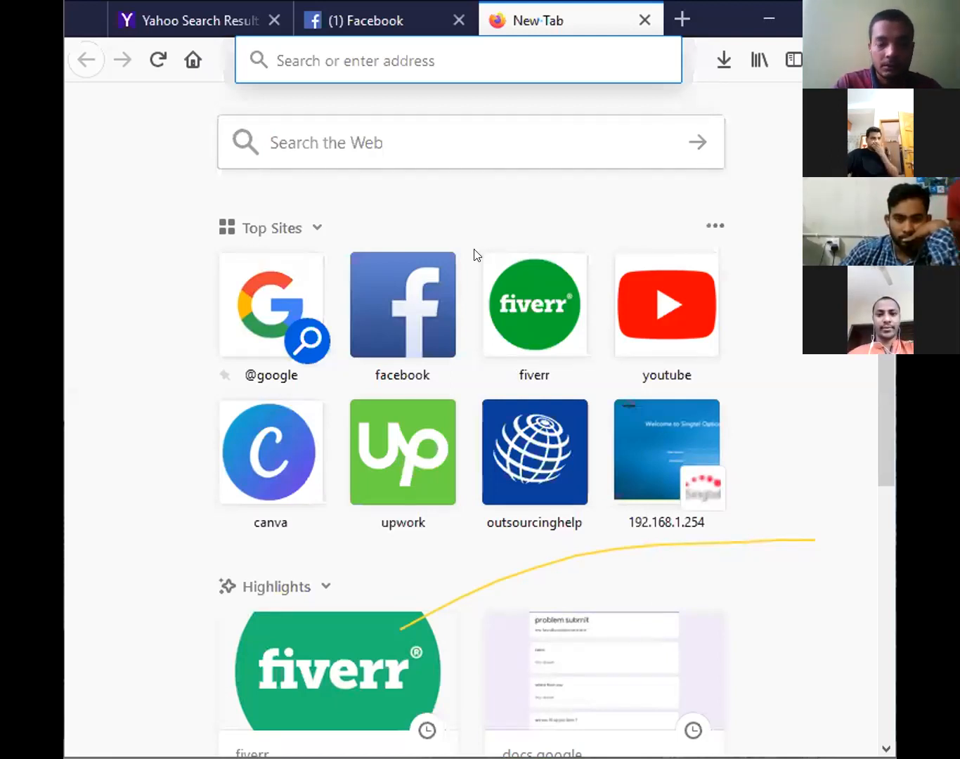
{"action": "left_click", "coordinate": [530, 297]}
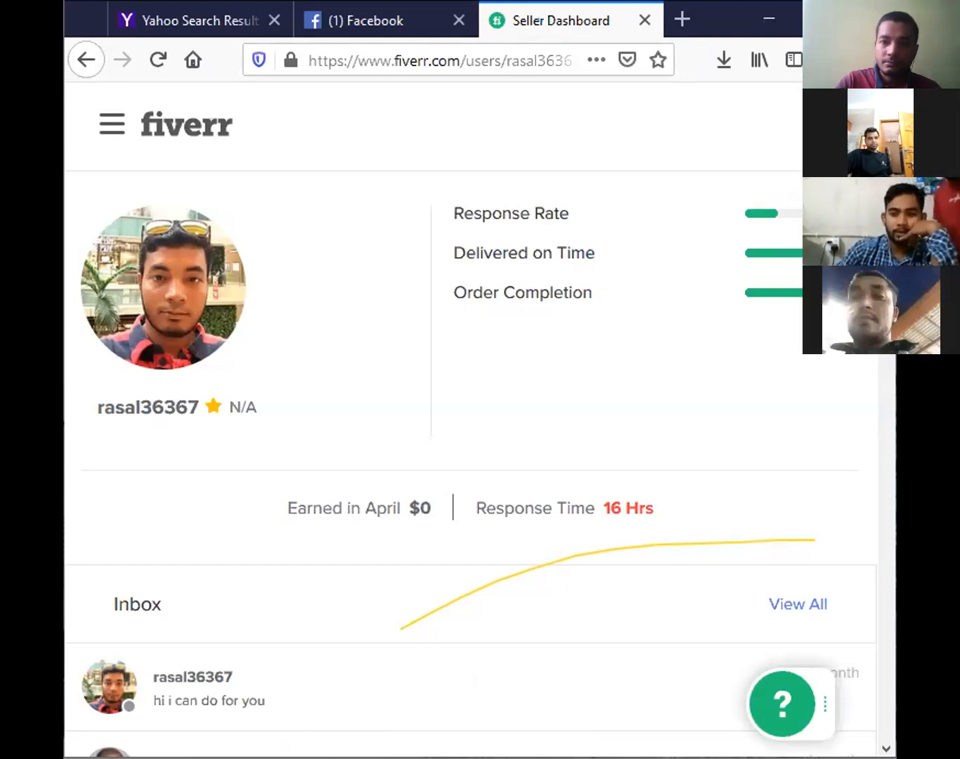
{"action": "left_click", "coordinate": [818, 19]}
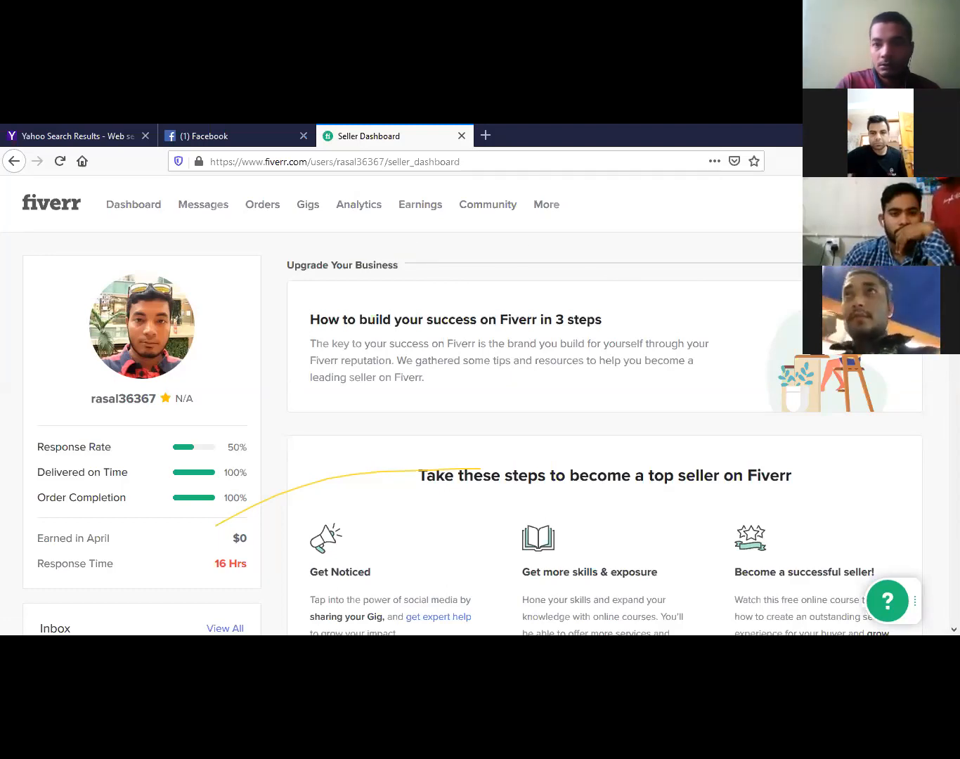
- Go to the account's profile page by way of buyer mode and start creating a new gig
{"action": "left_click", "coordinate": [847, 204]}
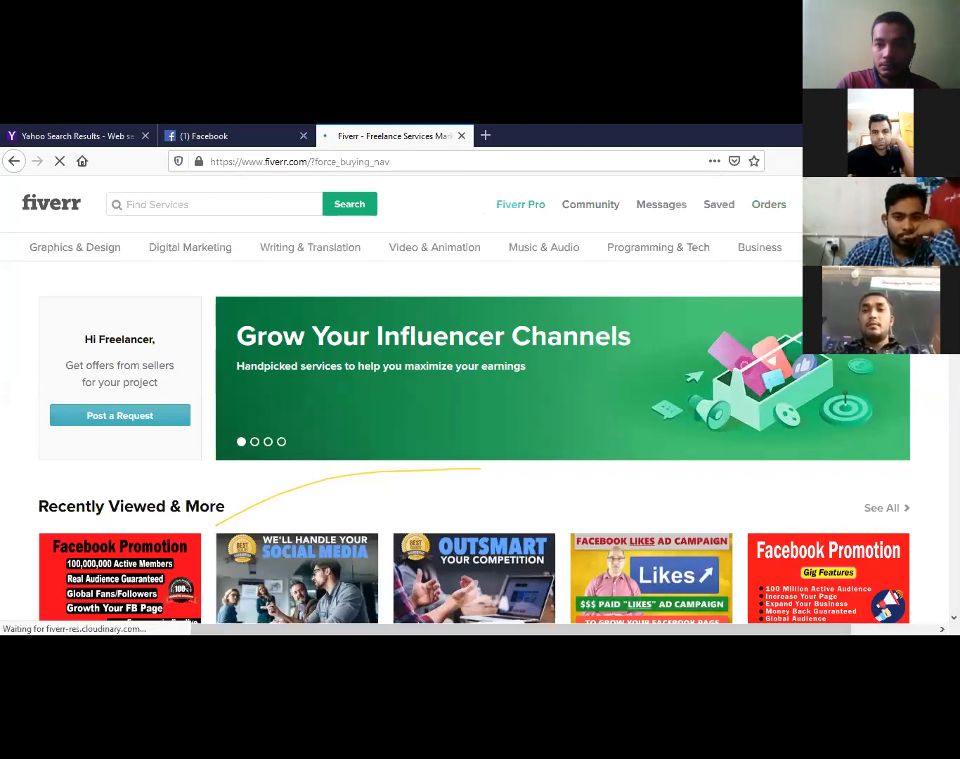
{"action": "left_click", "coordinate": [914, 205]}
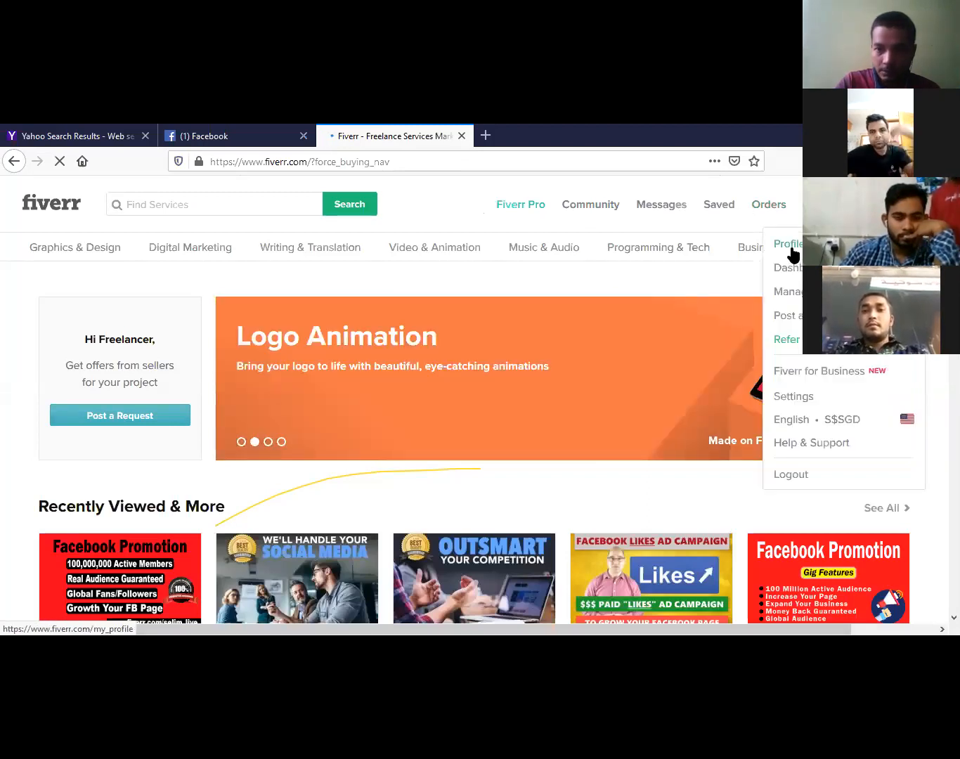
{"action": "mouse_move", "coordinate": [792, 251]}
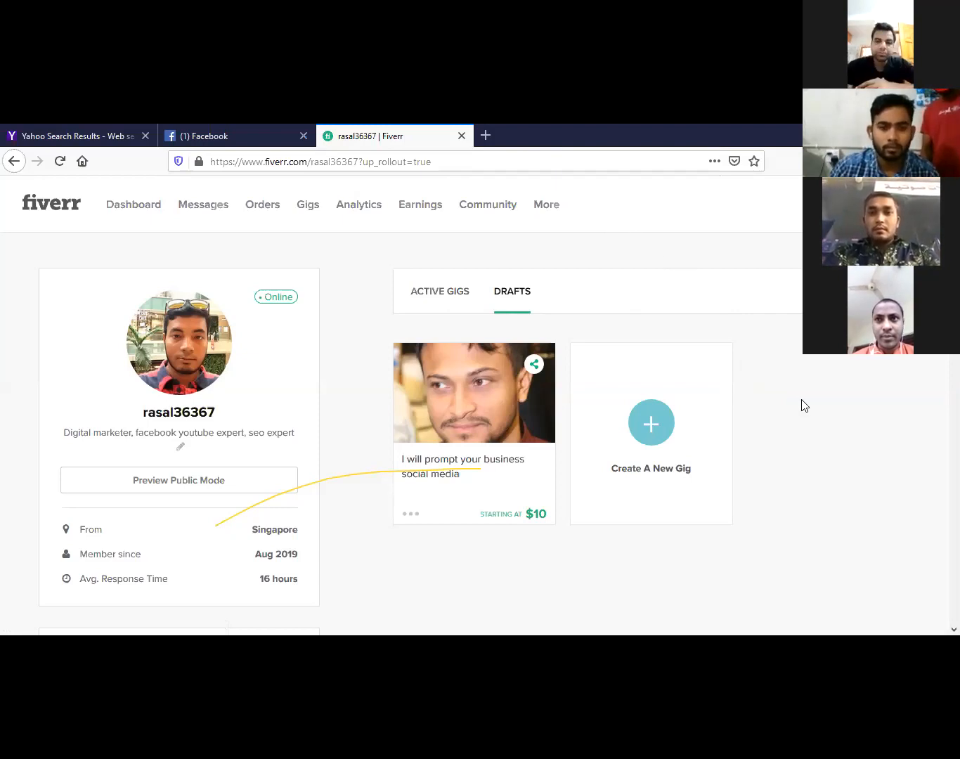
{"action": "left_click", "coordinate": [650, 427]}
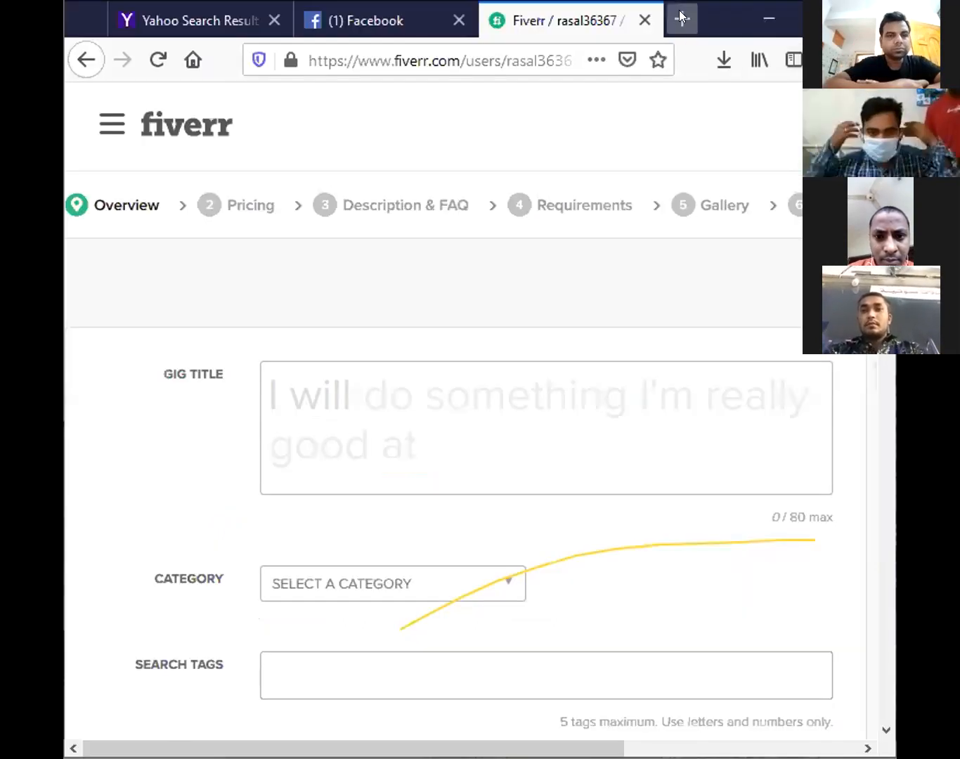
- Open Fiverr's buyer side in a new browser tab, search for "facebook promotion" and look over the competing gigs
{"action": "left_click", "coordinate": [486, 136]}
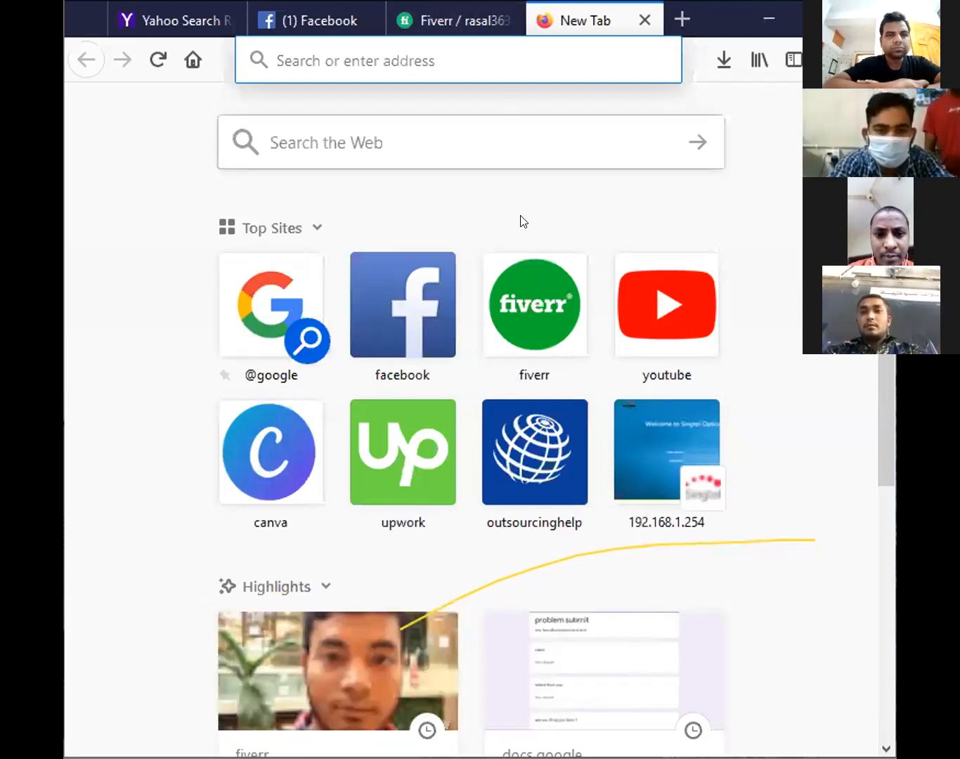
{"action": "left_click", "coordinate": [514, 306]}
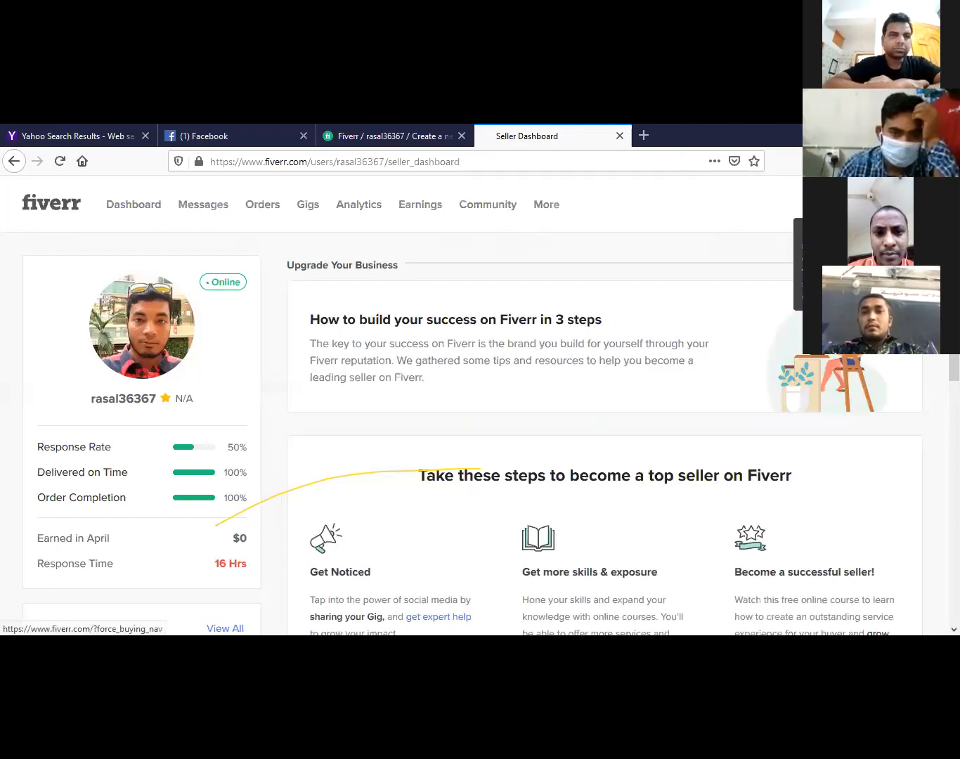
{"action": "left_click", "coordinate": [848, 205]}
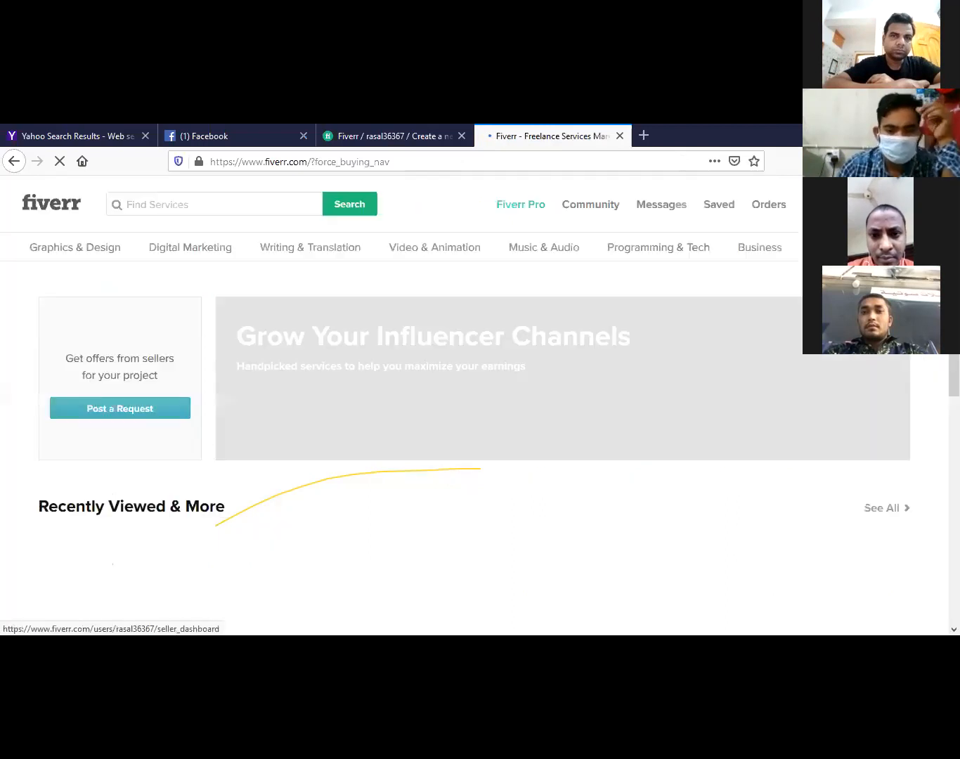
{"action": "left_click", "coordinate": [226, 206]}
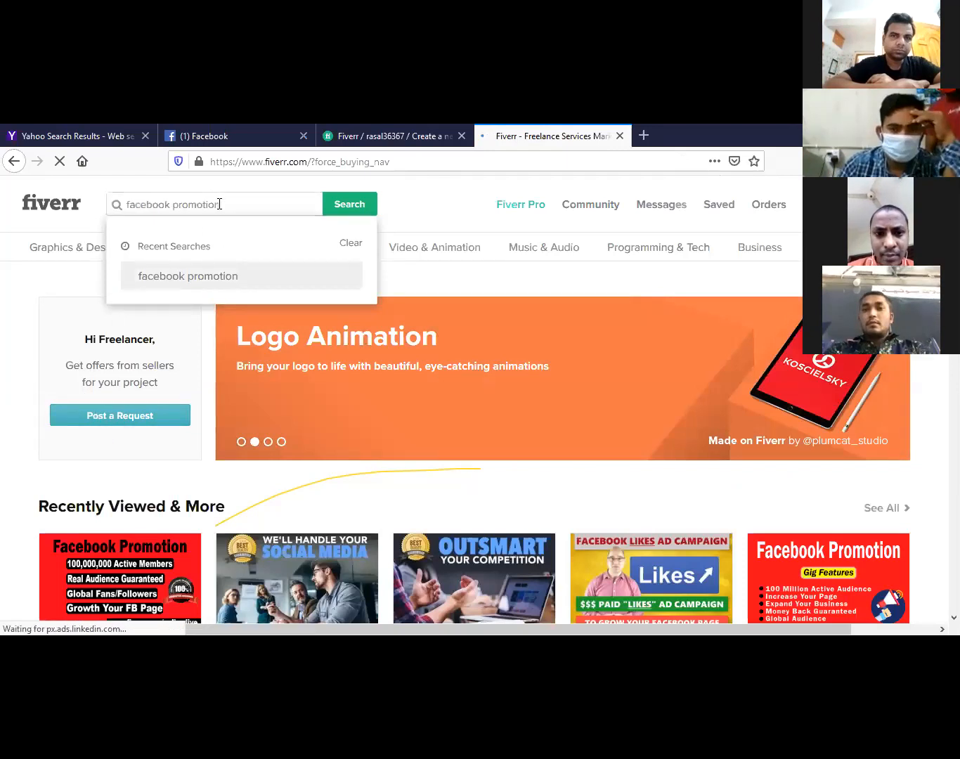
{"action": "left_click", "coordinate": [356, 208]}
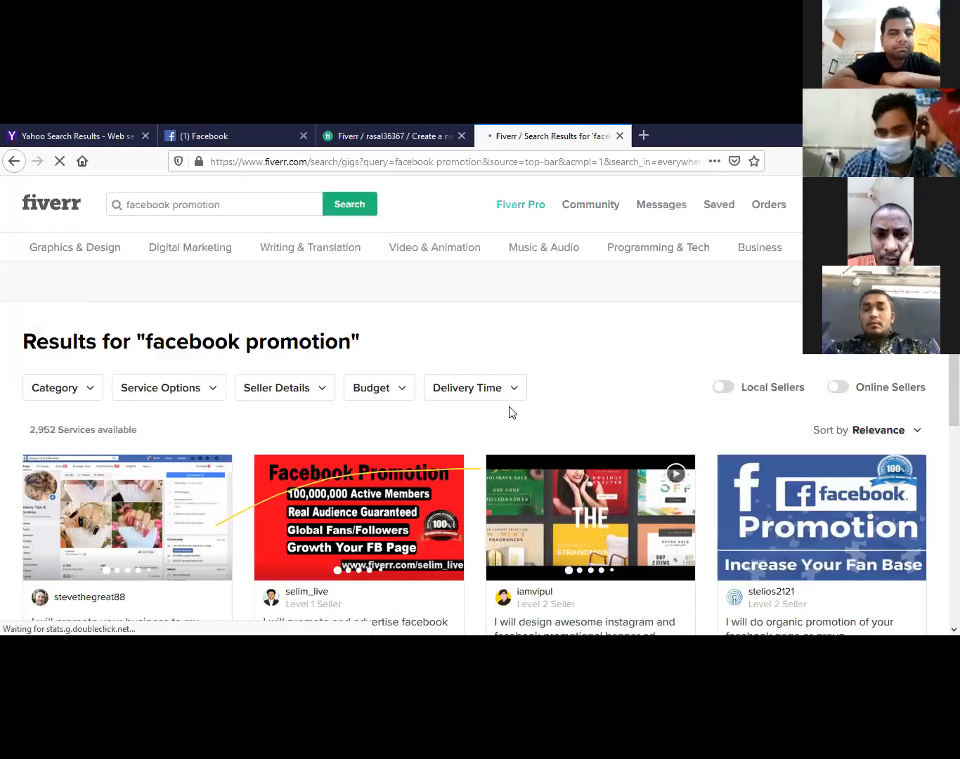
{"action": "scroll", "coordinate": [511, 413], "scroll_direction": "down", "scroll_amount": 2}
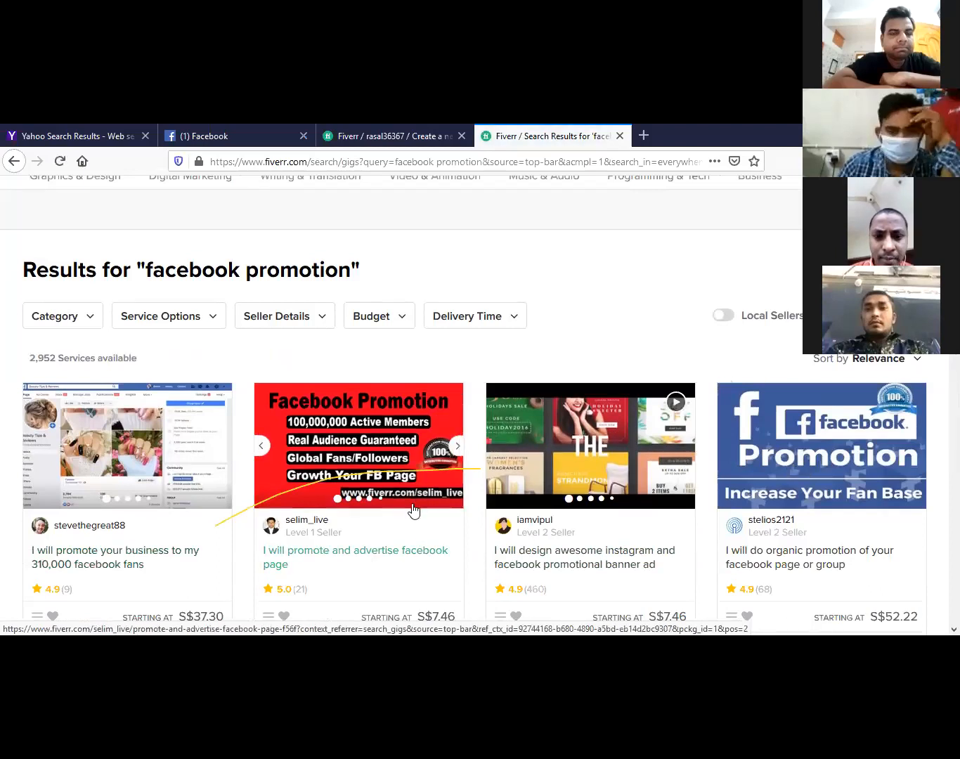
{"action": "scroll", "coordinate": [413, 511], "scroll_direction": "down", "scroll_amount": 1}
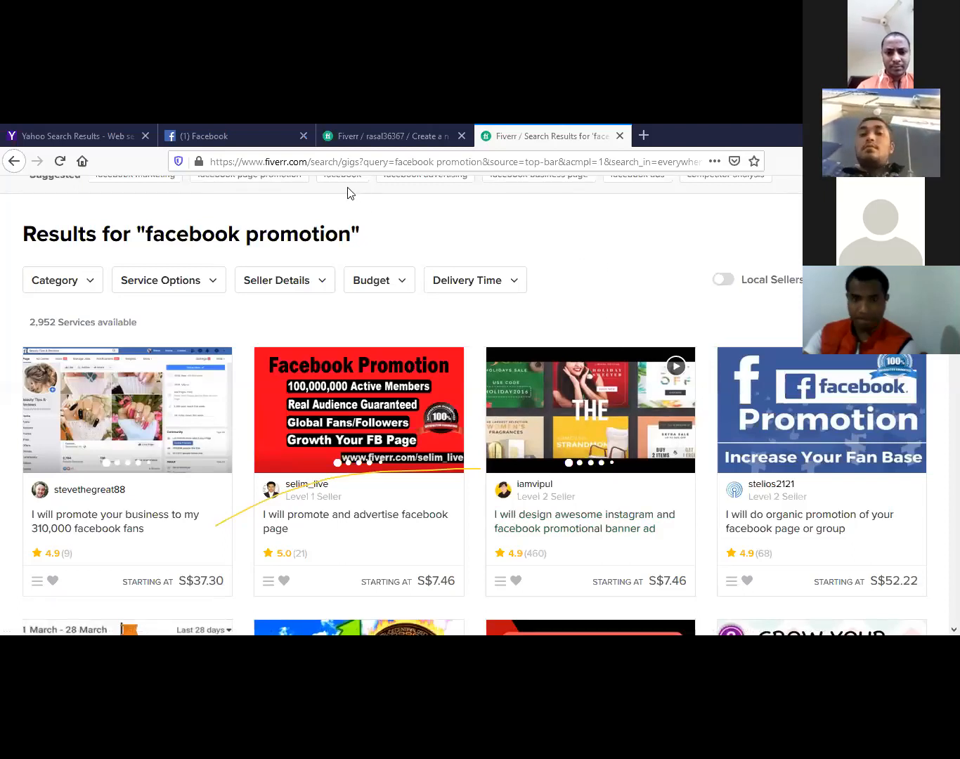
- Return to the new gig form and enter "do facebook promotion your buisness" as the title after "I will"
{"action": "left_click", "coordinate": [343, 150]}
{"action": "left_click", "coordinate": [335, 376]}
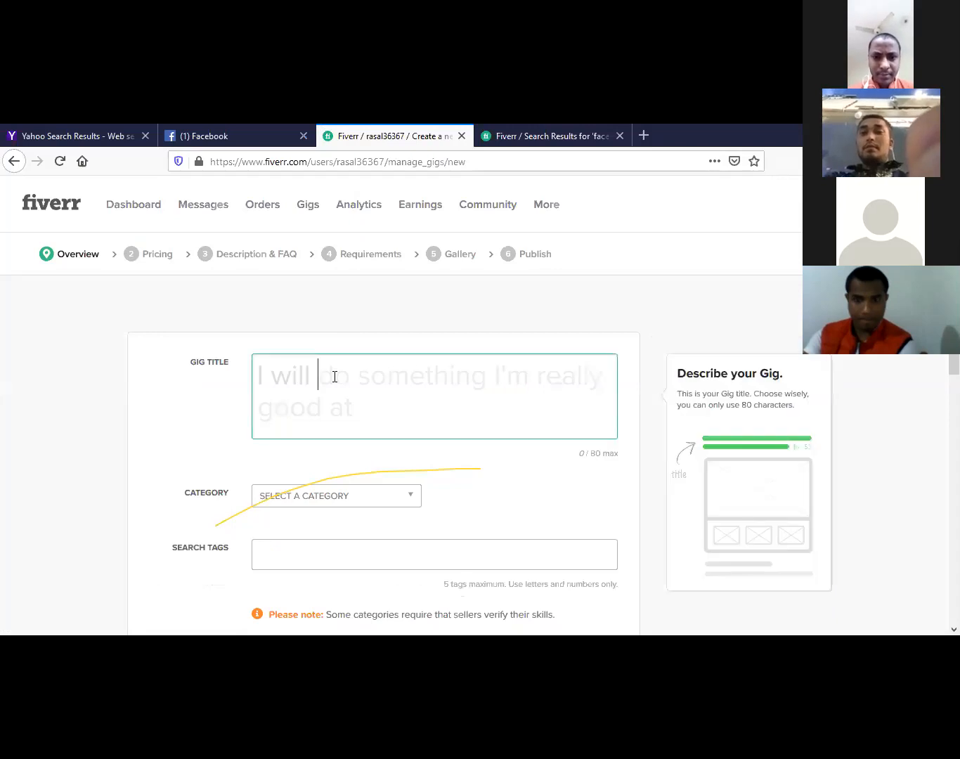
{"action": "type", "text": "do"}
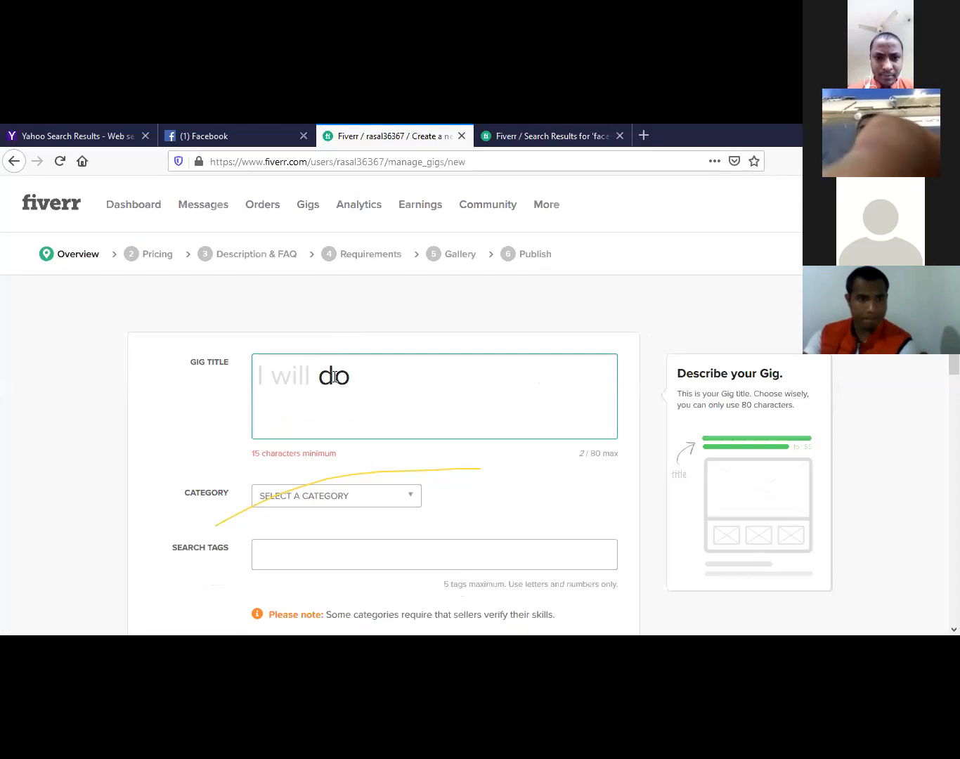
{"action": "type", "text": " f"}
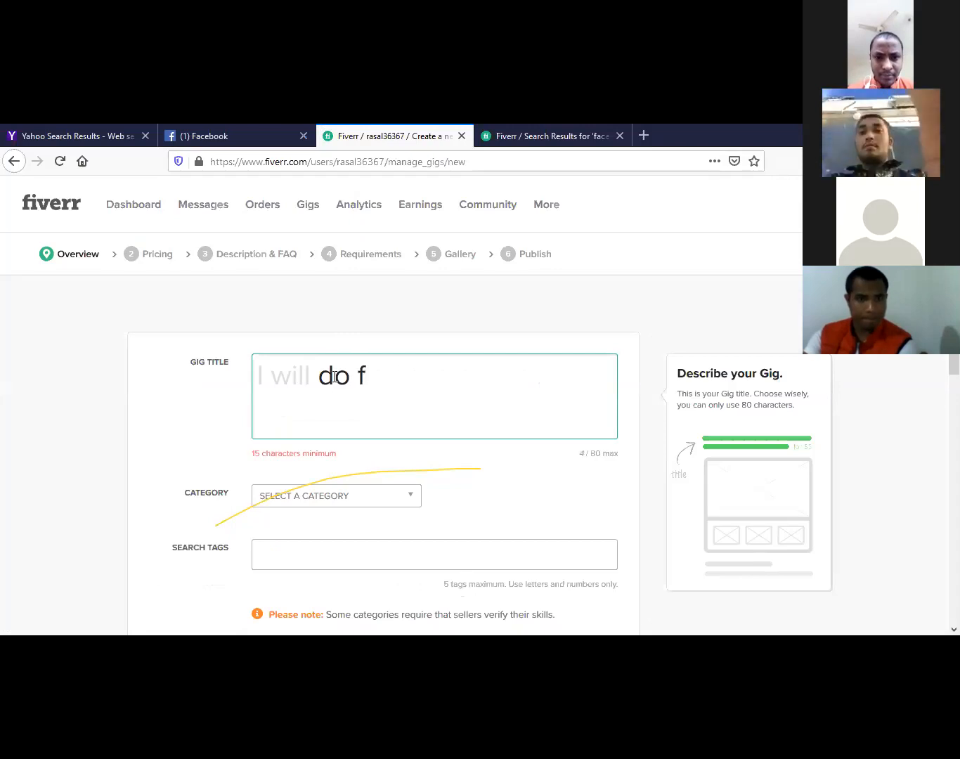
{"action": "type", "text": "acebo"}
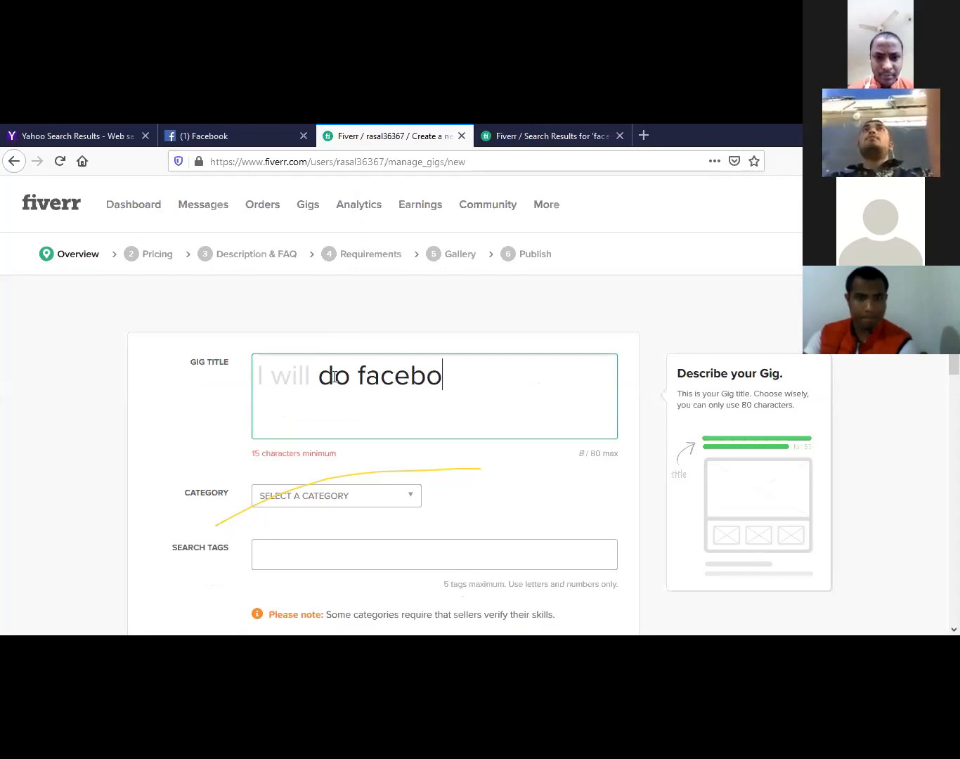
{"action": "type", "text": "ok p"}
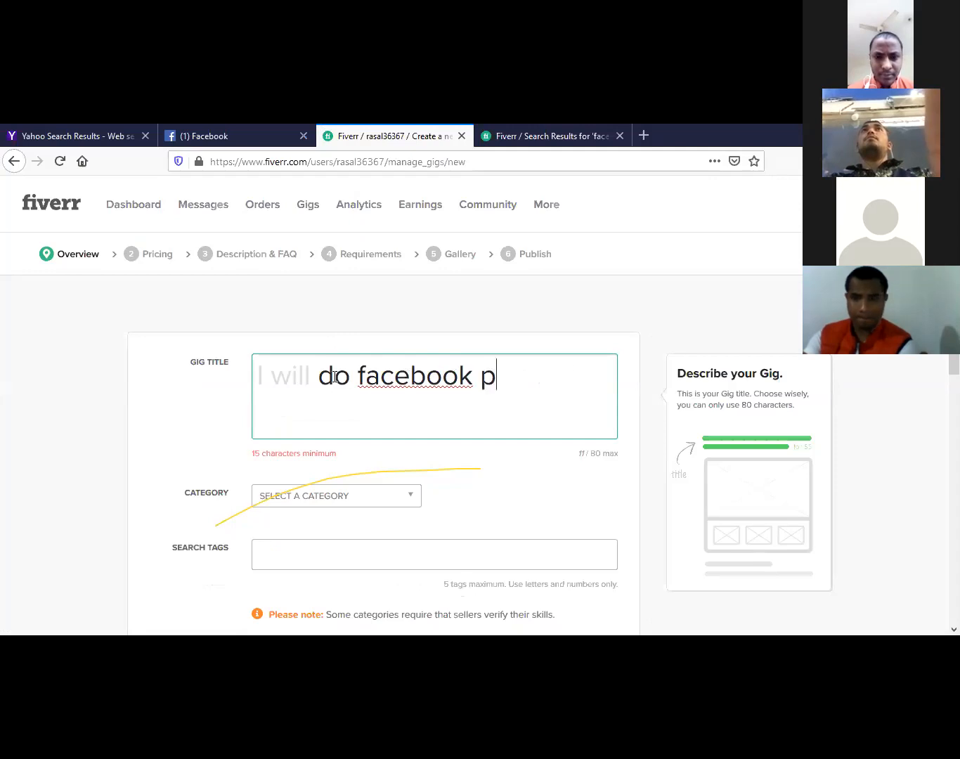
{"action": "type", "text": "romot"}
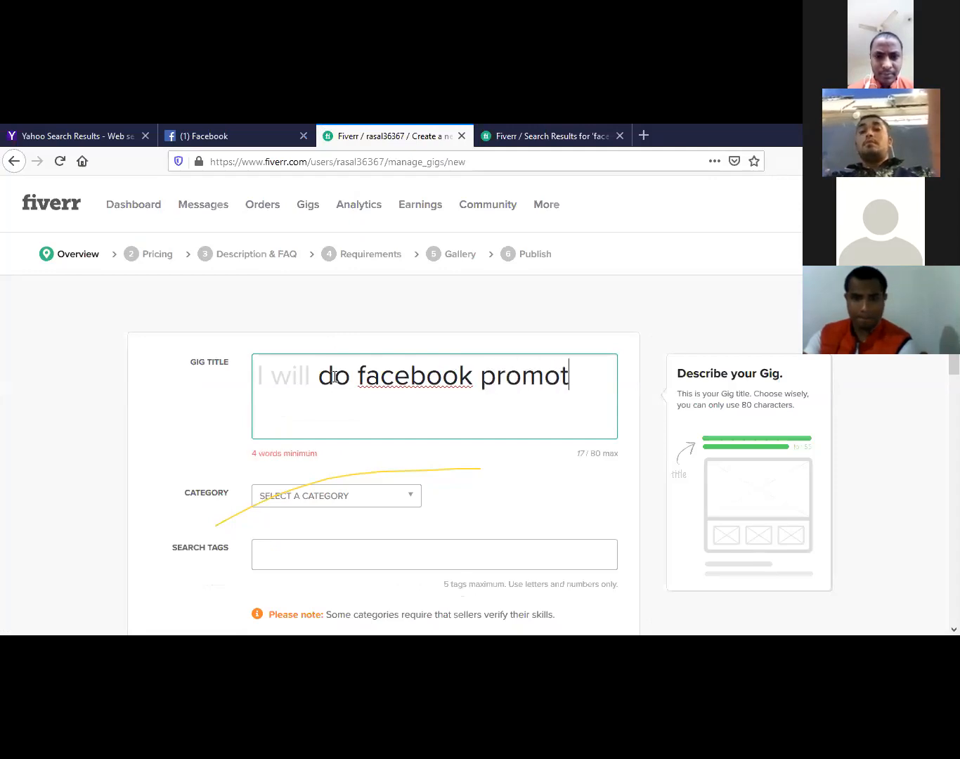
{"action": "type", "text": "ion"}
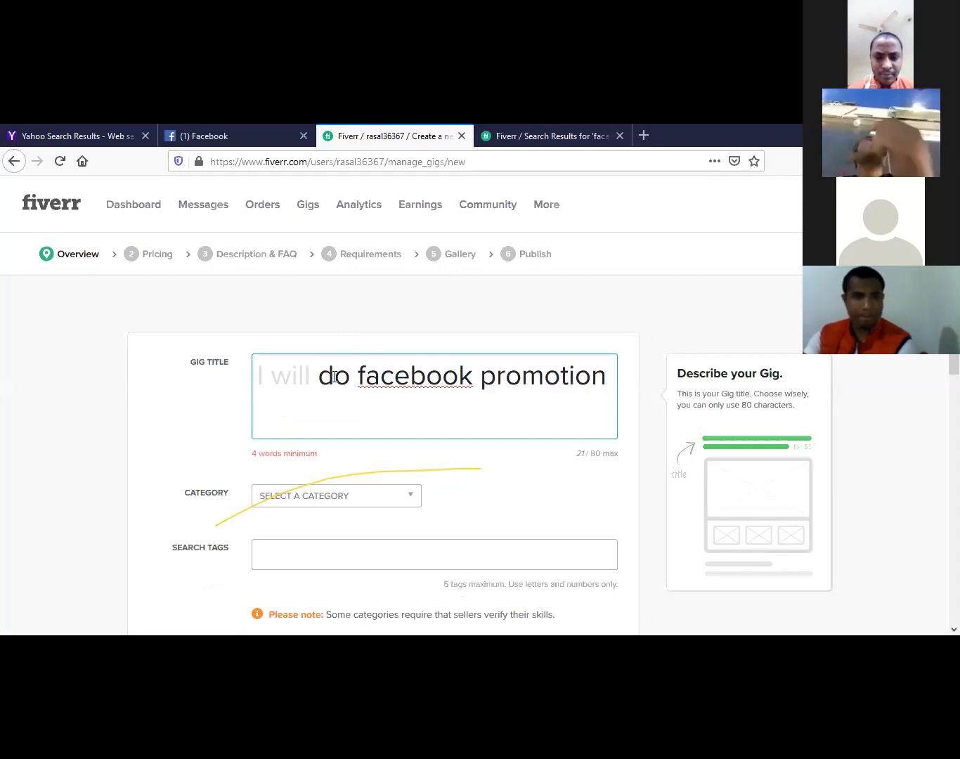
{"action": "type", "text": " yo"}
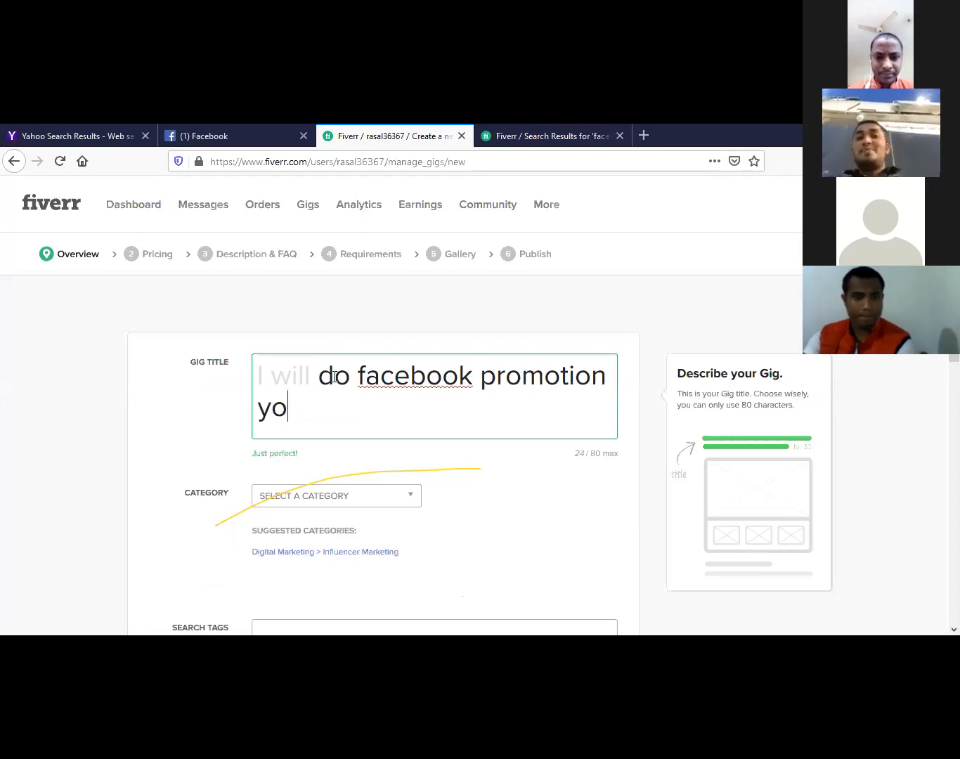
{"action": "type", "text": "ur b"}
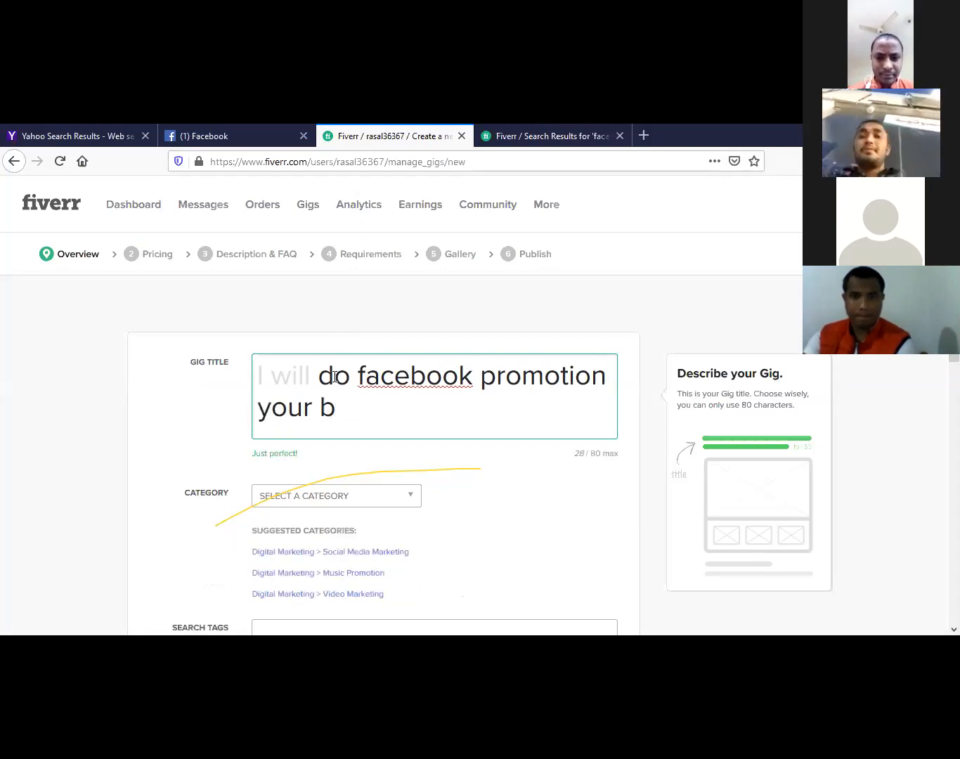
{"action": "type", "text": "uisness"}
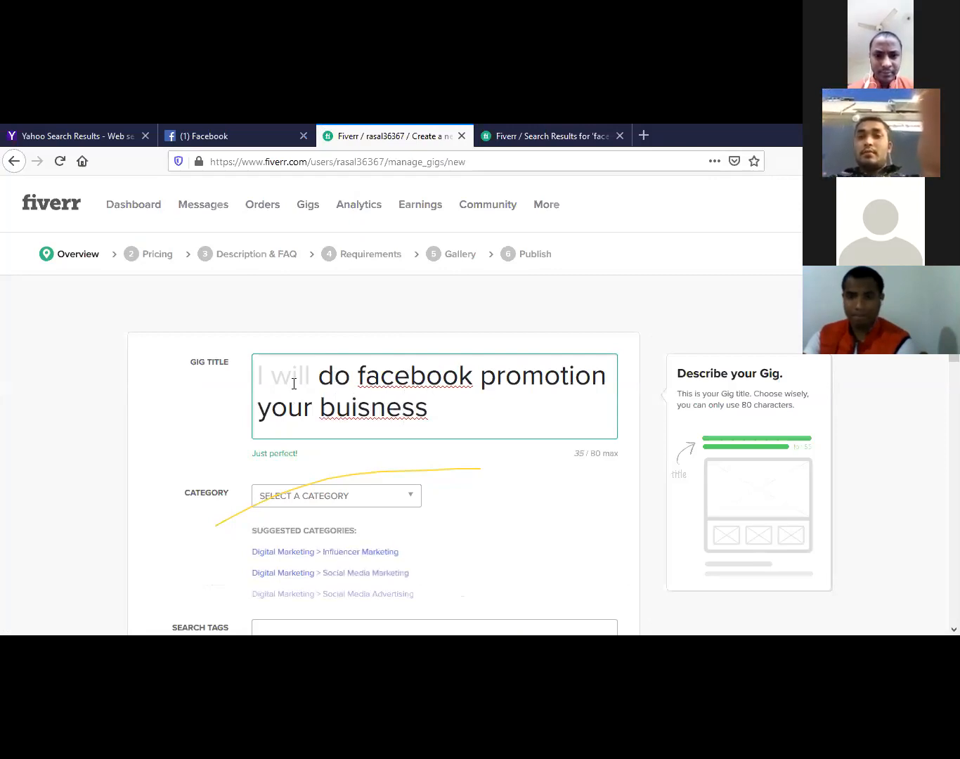
- Correct the misspelled words in the gig title to "business" and "Facebook" using the spelling suggestions
{"action": "right_click", "coordinate": [386, 412]}
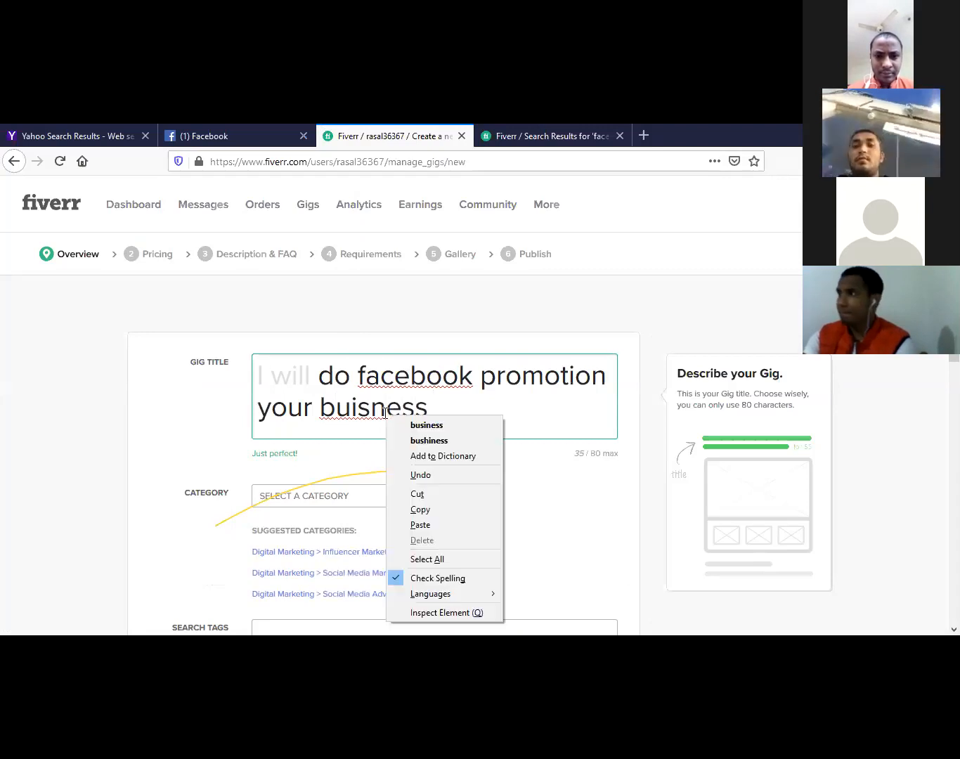
{"action": "left_click", "coordinate": [427, 425]}
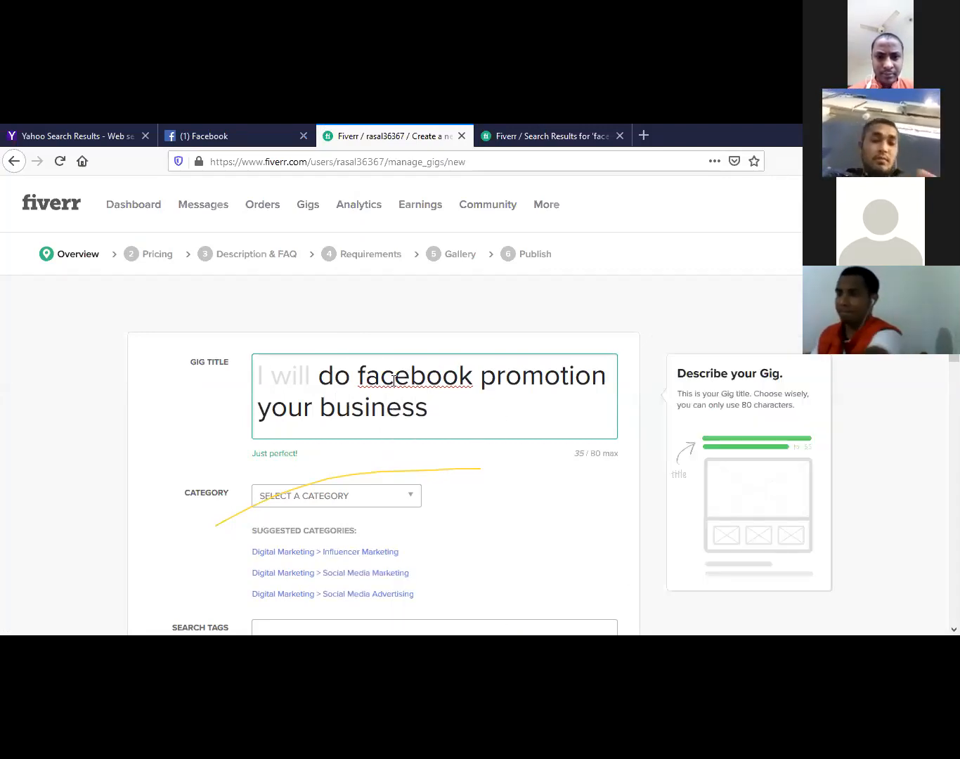
{"action": "right_click", "coordinate": [394, 381]}
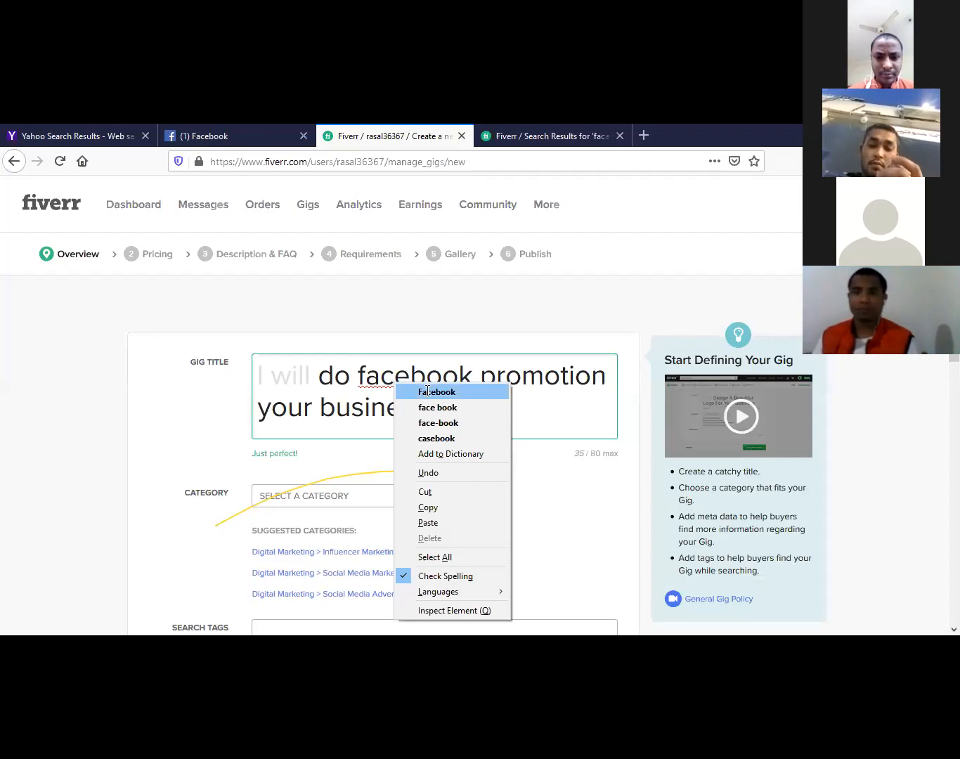
{"action": "left_click", "coordinate": [427, 391]}
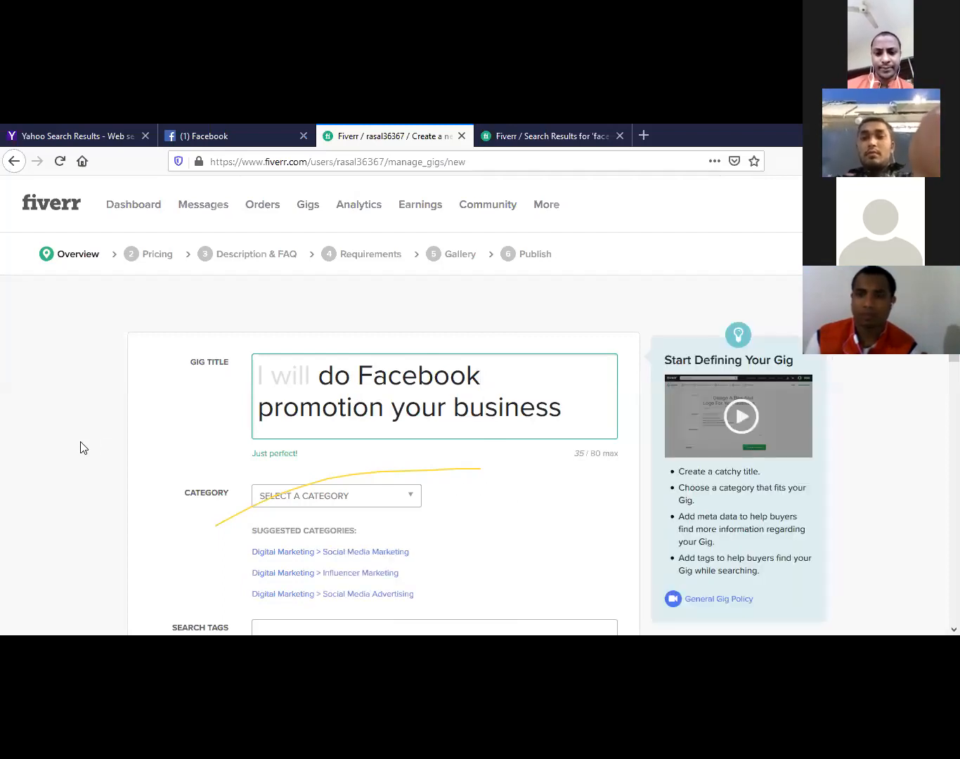
{"action": "left_click", "coordinate": [80, 448]}
- Review the gig form's title, suggested categories and search tags against the gigs found for "facebook promotion"
{"action": "scroll", "coordinate": [80, 447], "scroll_direction": "down", "scroll_amount": 2}
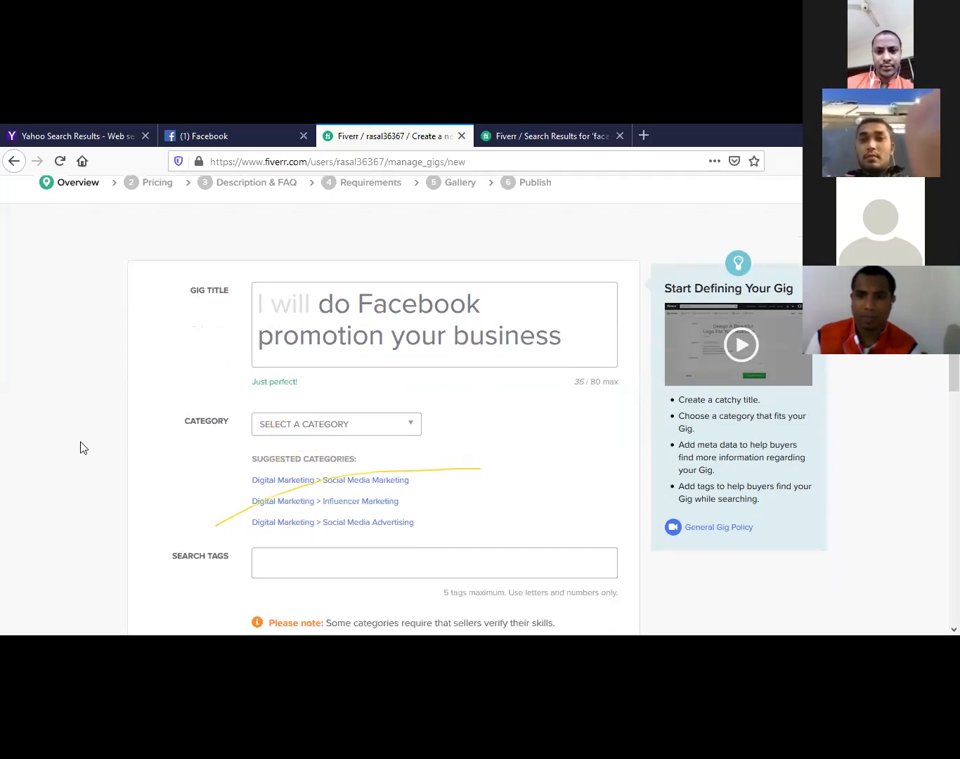
{"action": "scroll", "coordinate": [80, 448], "scroll_direction": "down", "scroll_amount": 1}
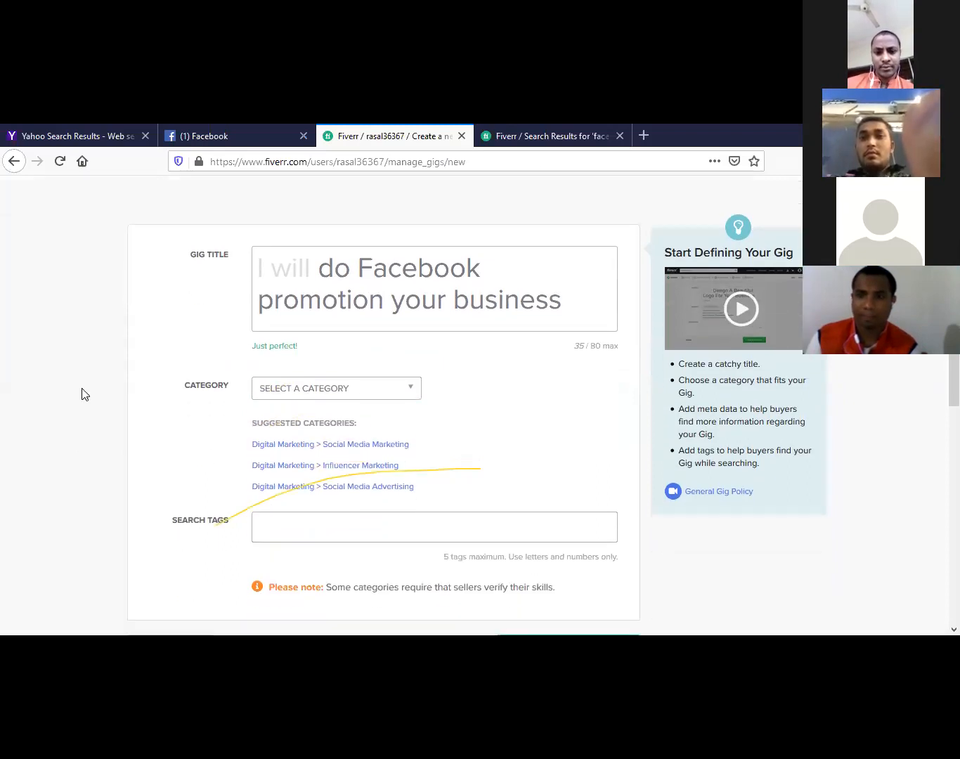
{"action": "mouse_move", "coordinate": [248, 290]}
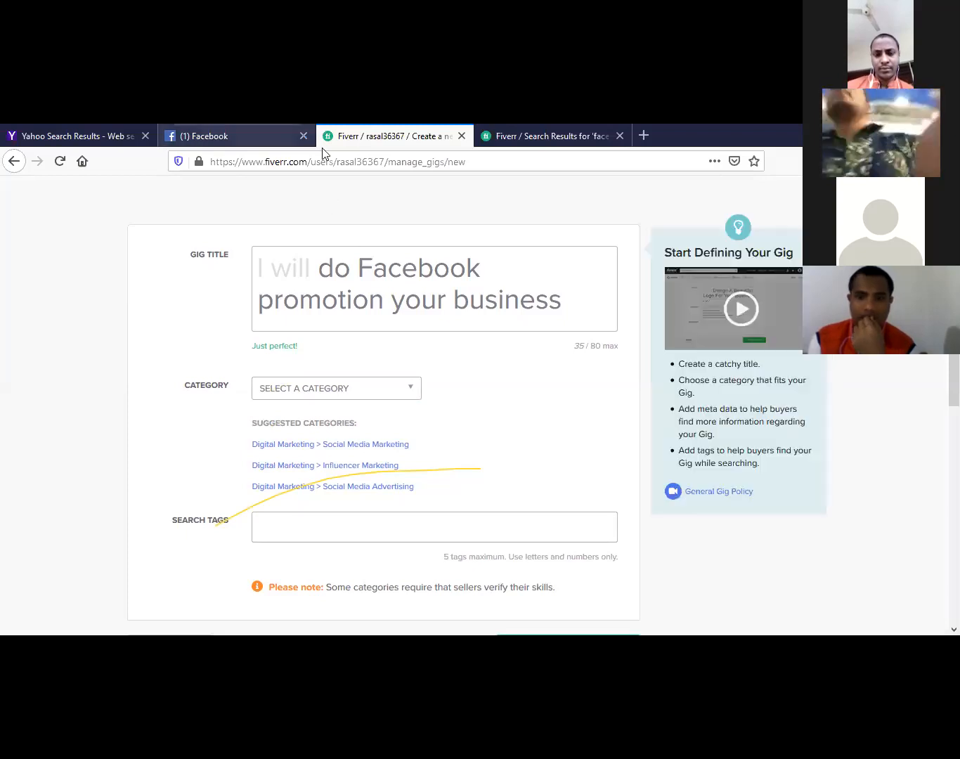
{"action": "left_click", "coordinate": [535, 151]}
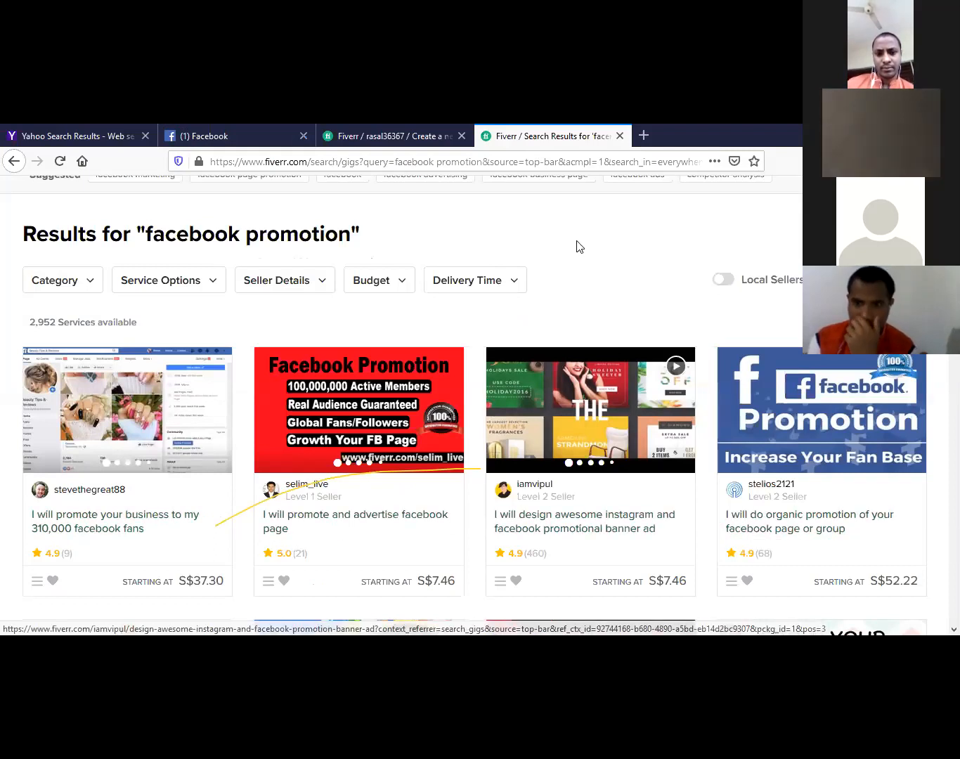
{"action": "left_click", "coordinate": [338, 137]}
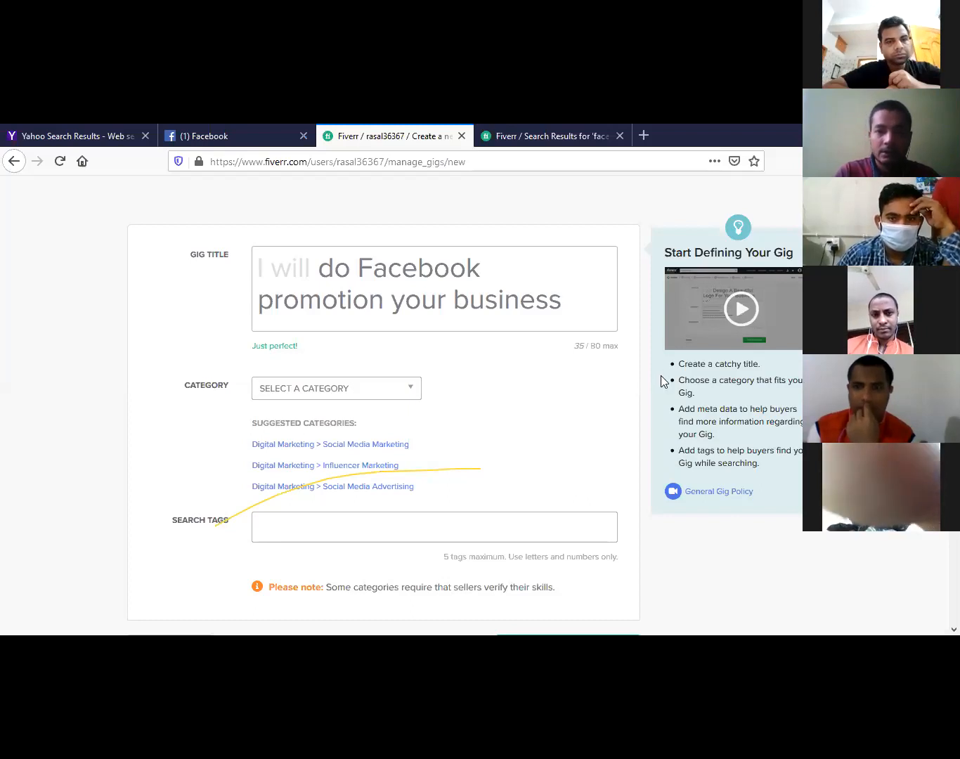
{"action": "left_click_drag", "start_coordinate": [619, 332], "coordinate": [656, 360]}
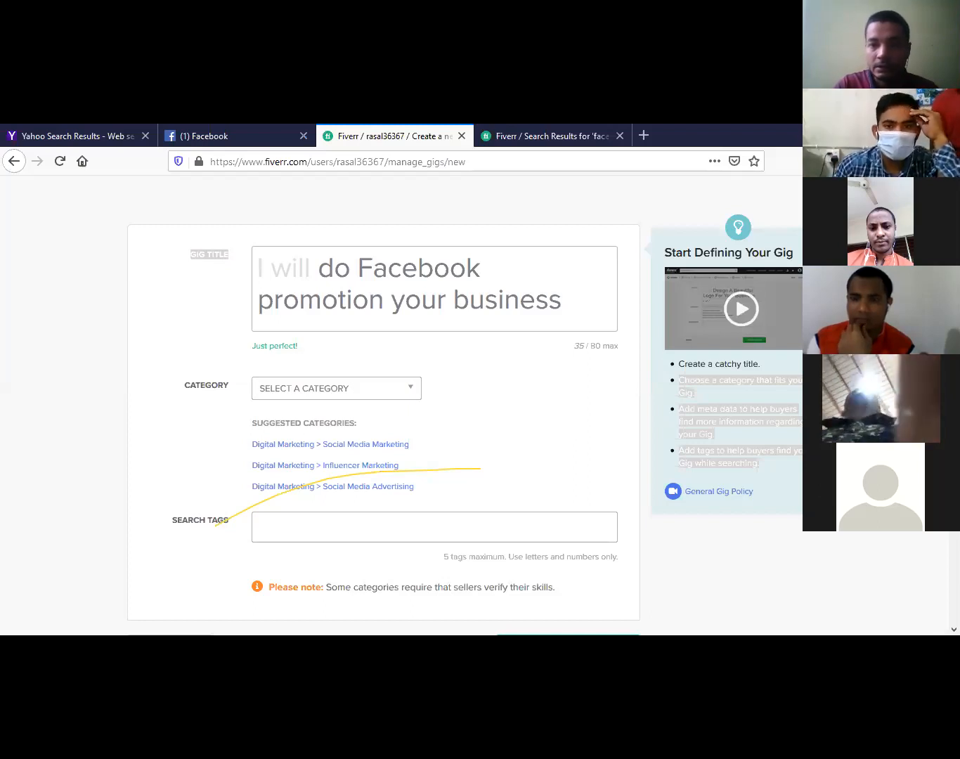
{"action": "mouse_move", "coordinate": [603, 342]}
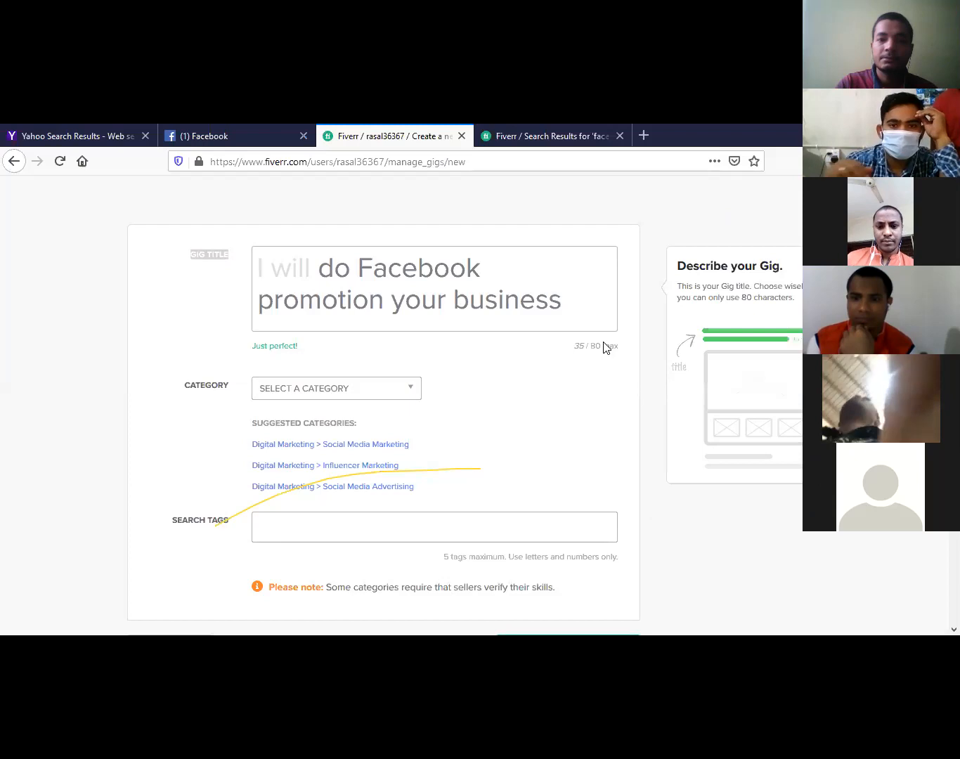
- Set the gig's category to Digital Marketing with the subcategory Social Media Marketing
{"action": "left_click", "coordinate": [553, 360]}
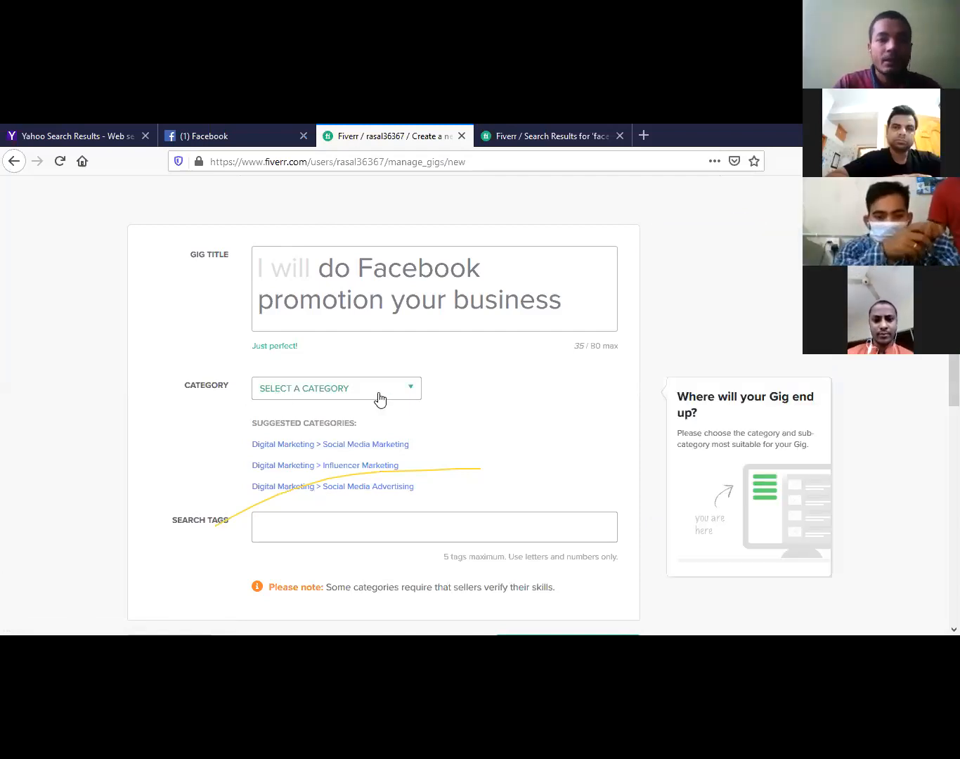
{"action": "left_click", "coordinate": [413, 391]}
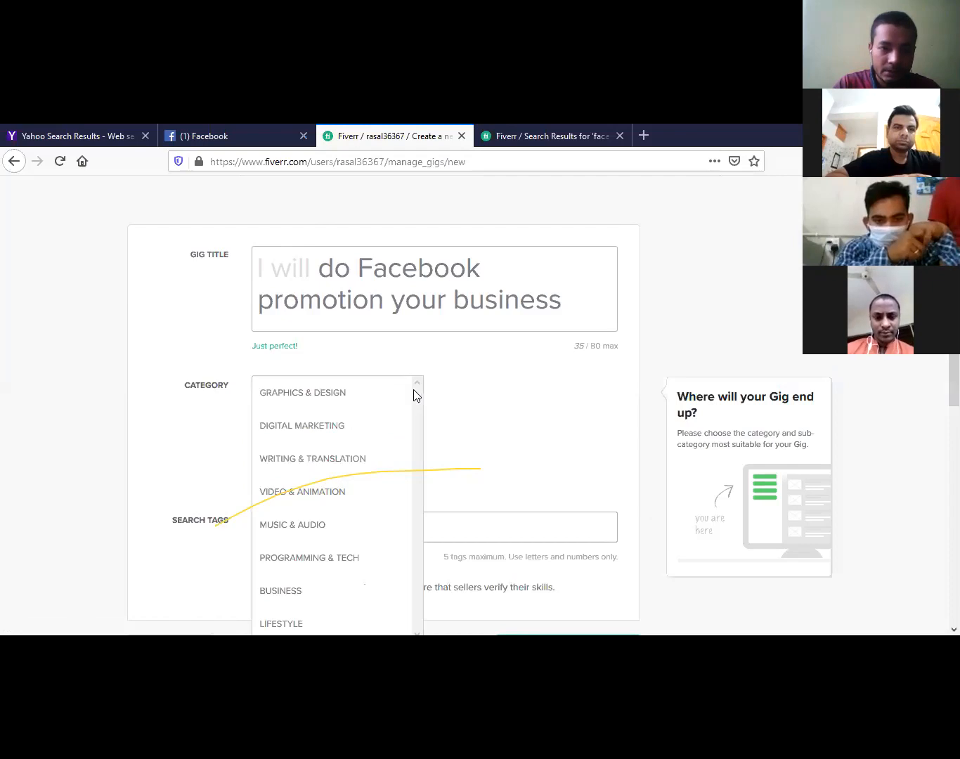
{"action": "left_click", "coordinate": [304, 430]}
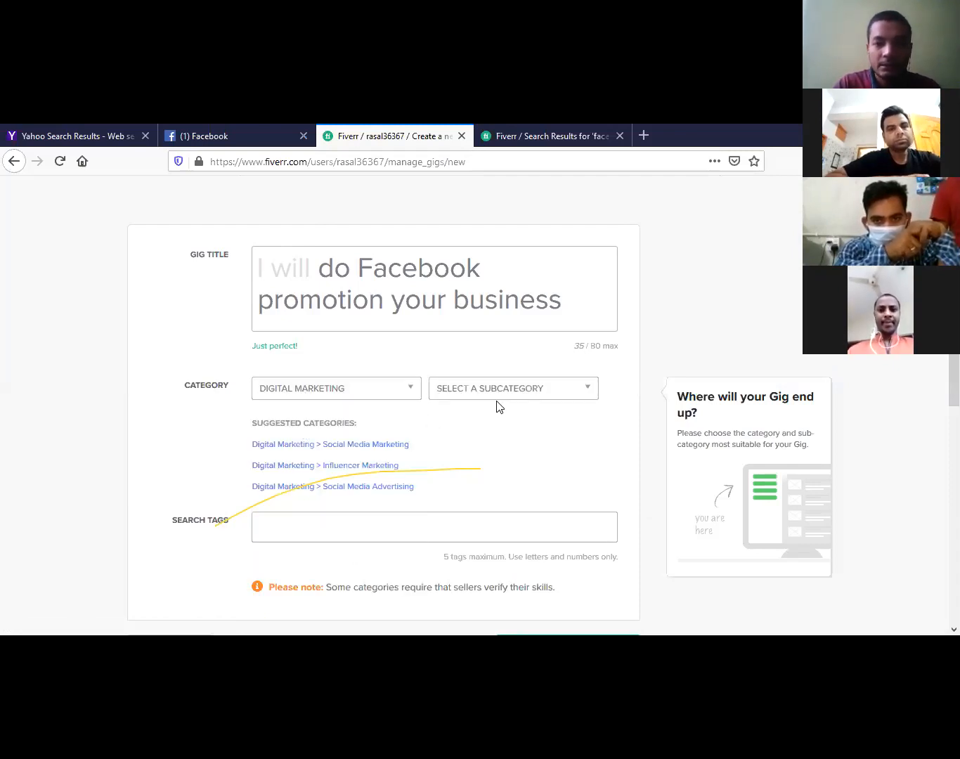
{"action": "left_click", "coordinate": [582, 392]}
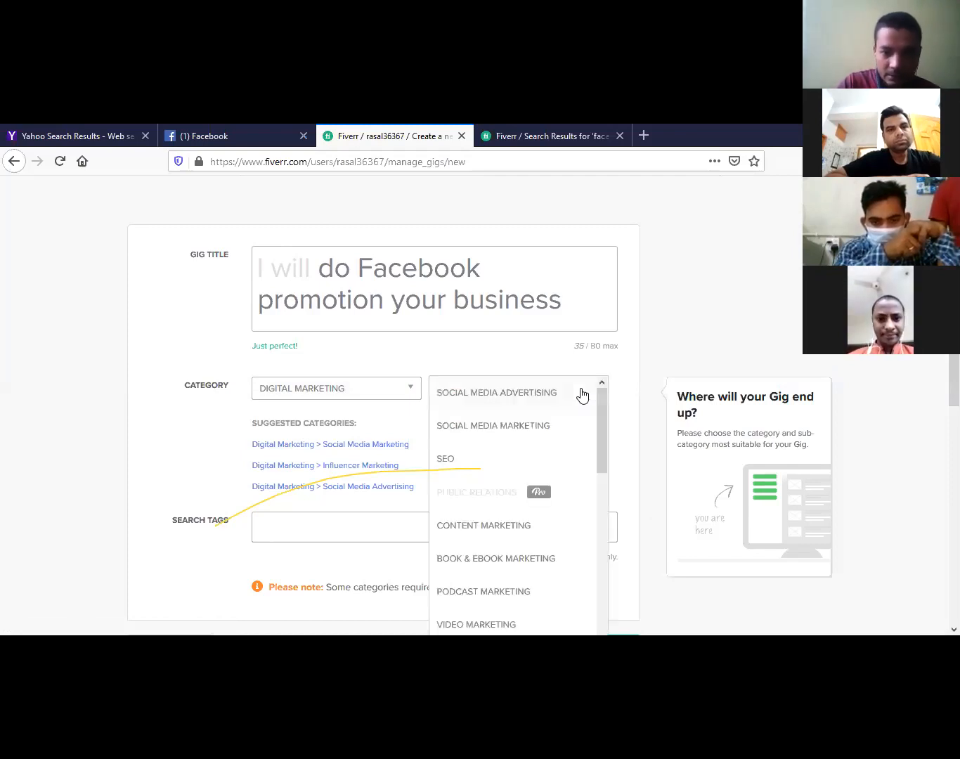
{"action": "left_click", "coordinate": [503, 427]}
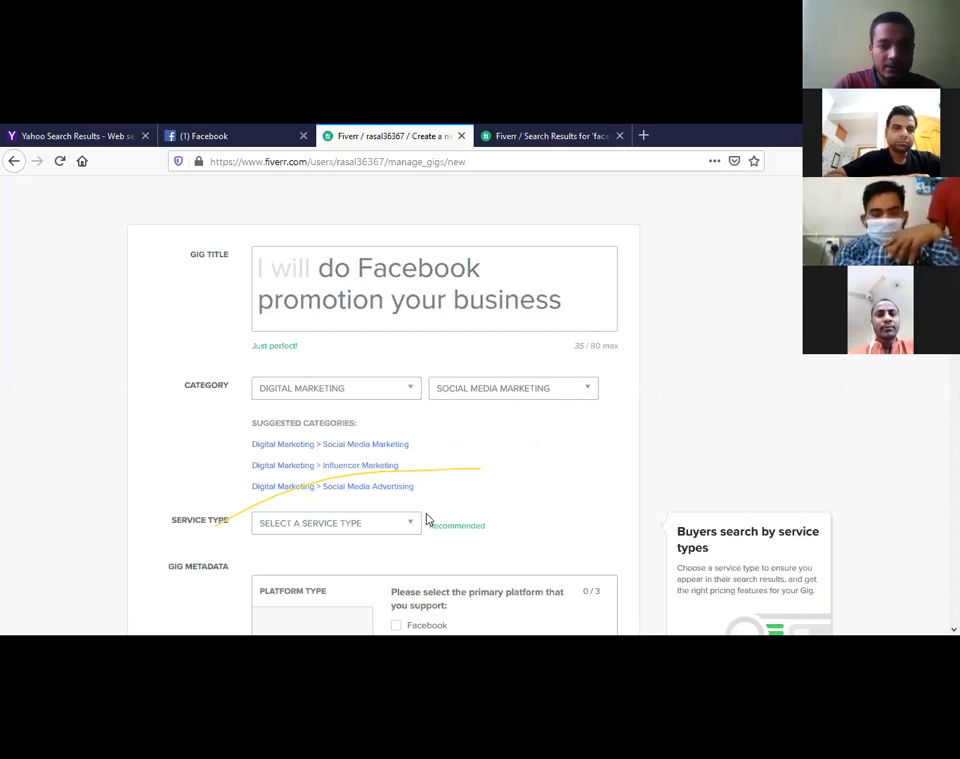
- Set the service type to Social Media Management and mark Facebook as the primary supported platform
{"action": "left_click", "coordinate": [411, 527]}
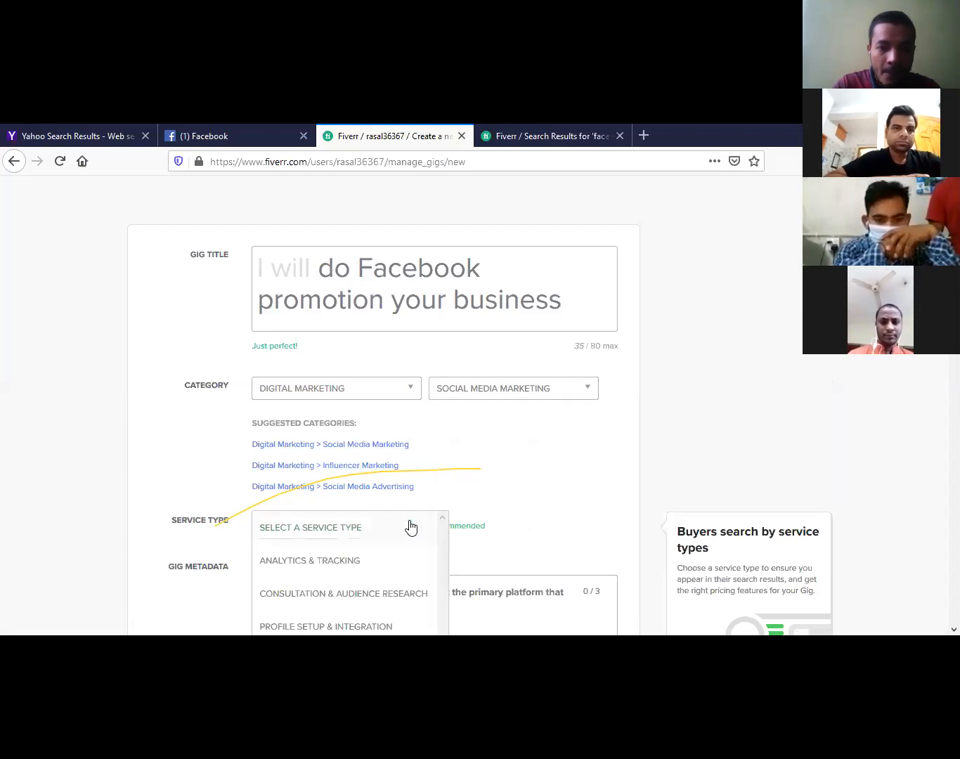
{"action": "scroll", "coordinate": [411, 527], "scroll_direction": "down", "scroll_amount": 5}
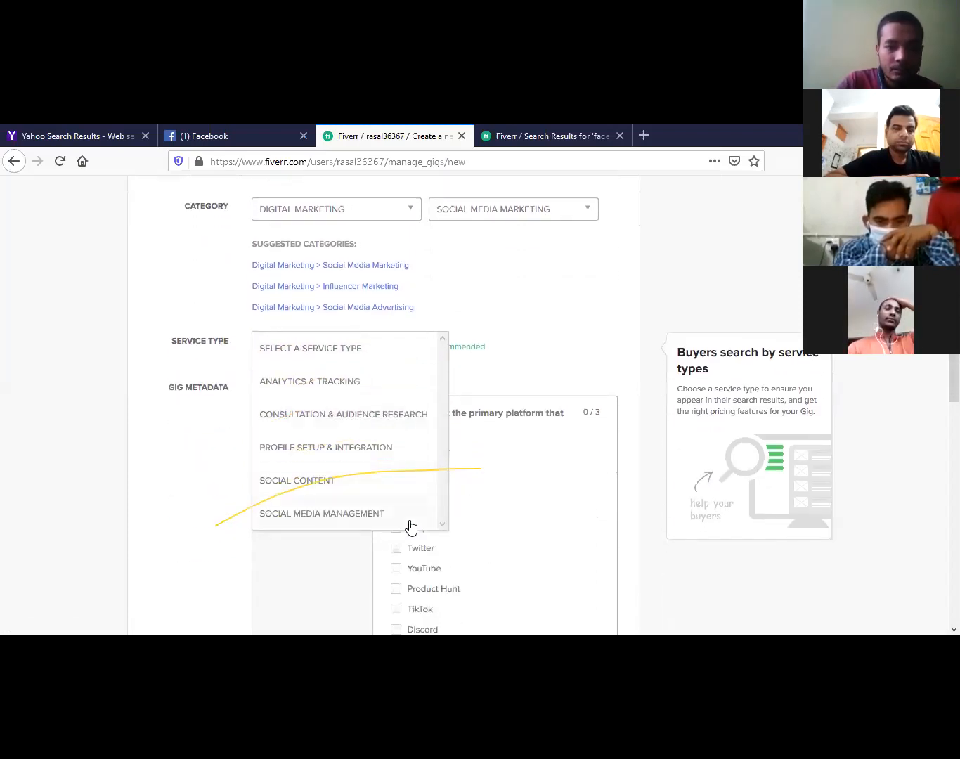
{"action": "left_click", "coordinate": [333, 516]}
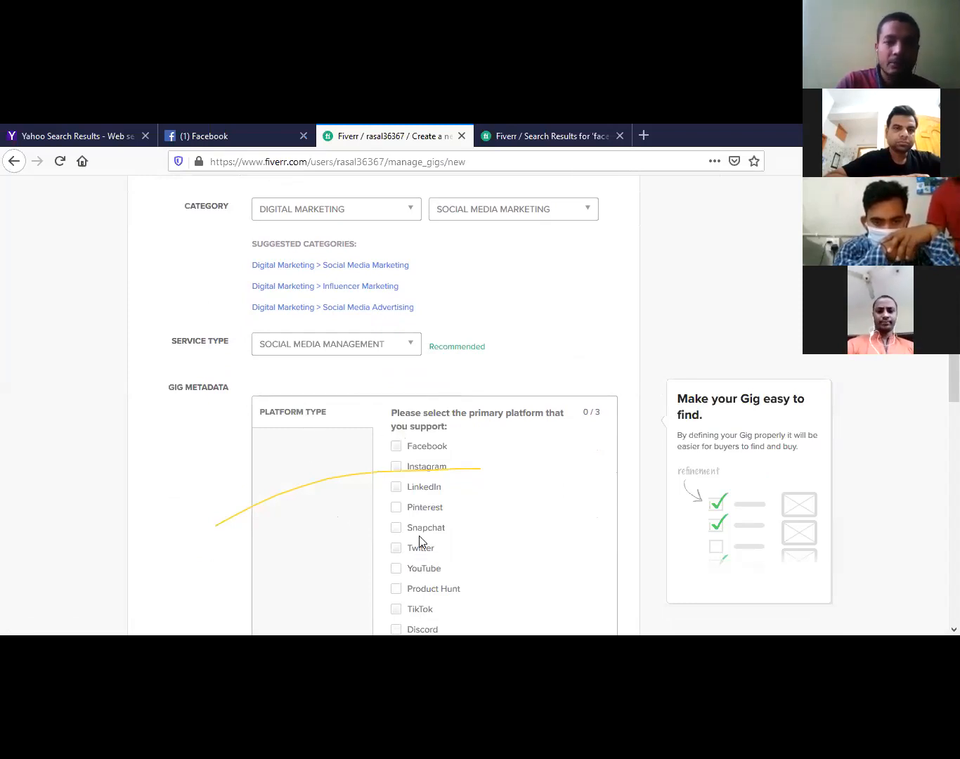
{"action": "left_click", "coordinate": [396, 447]}
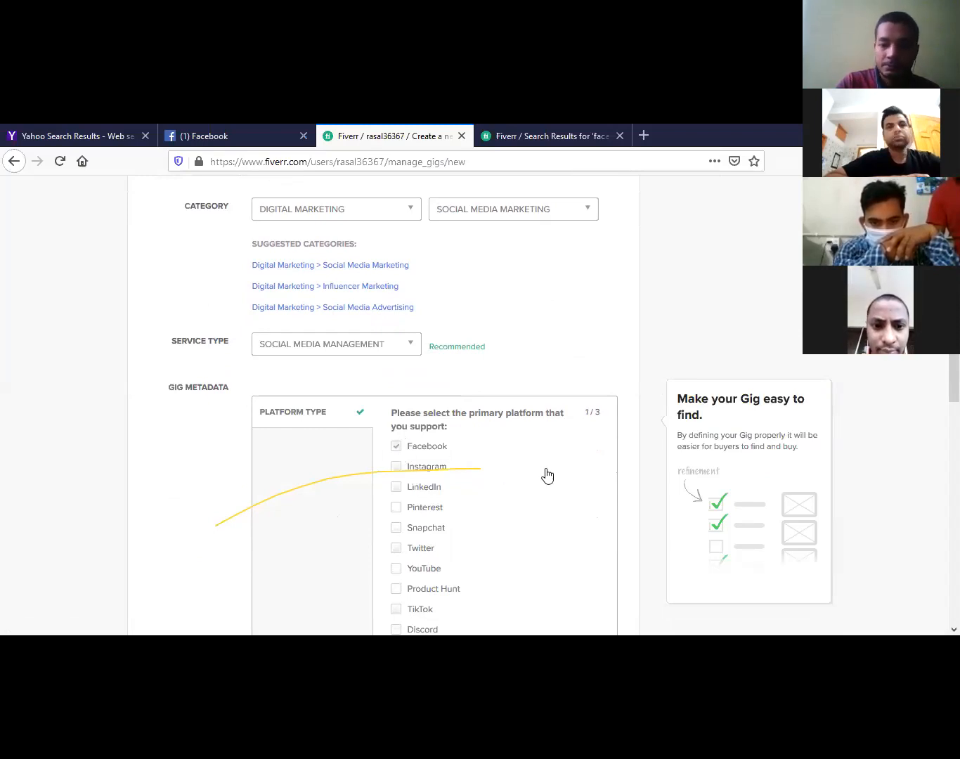
- Add the suggested search tag "marketer" to the gig
{"action": "scroll", "coordinate": [547, 475], "scroll_direction": "down", "scroll_amount": 6}
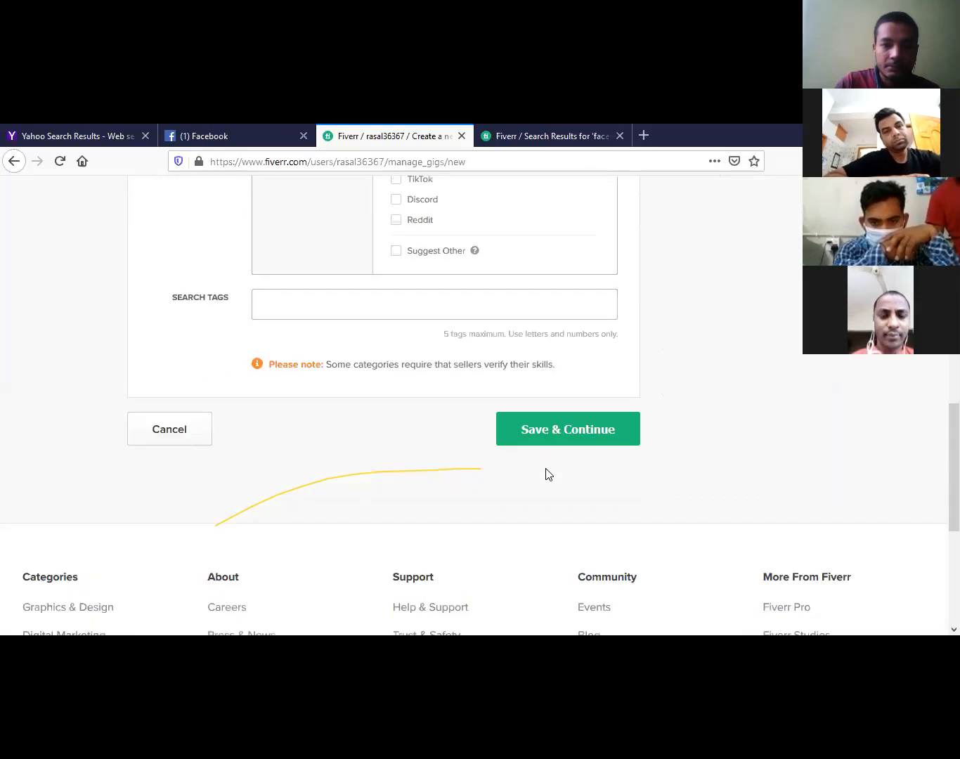
{"action": "scroll", "coordinate": [548, 476], "scroll_direction": "up", "scroll_amount": 2}
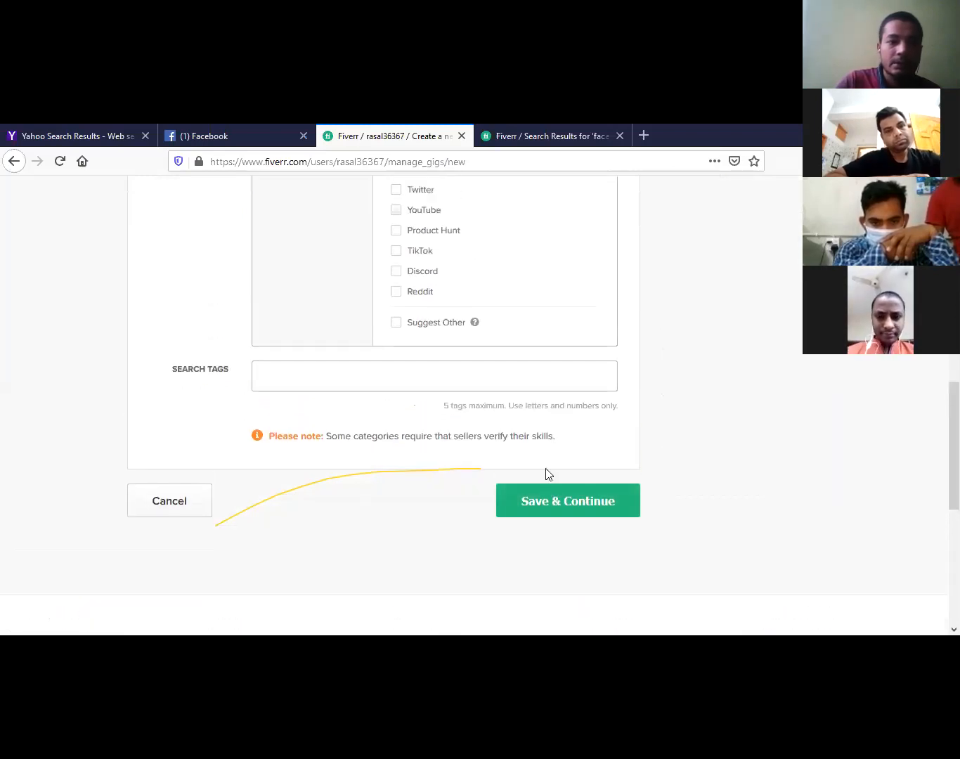
{"action": "mouse_move", "coordinate": [413, 396]}
{"action": "left_click", "coordinate": [357, 372]}
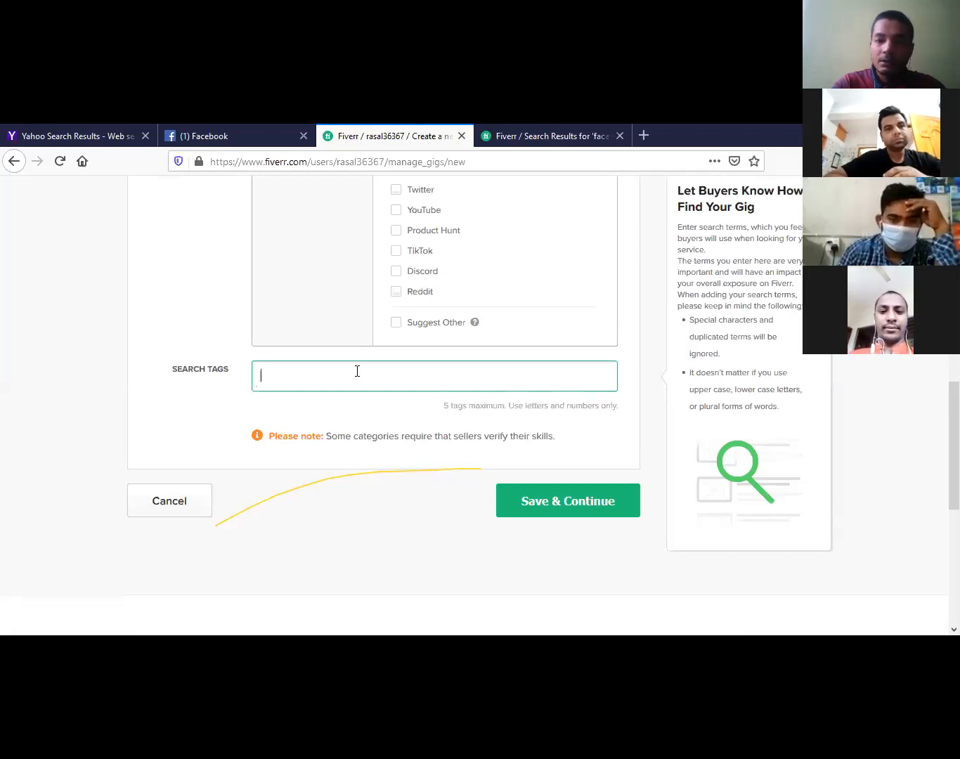
{"action": "type", "text": "m"}
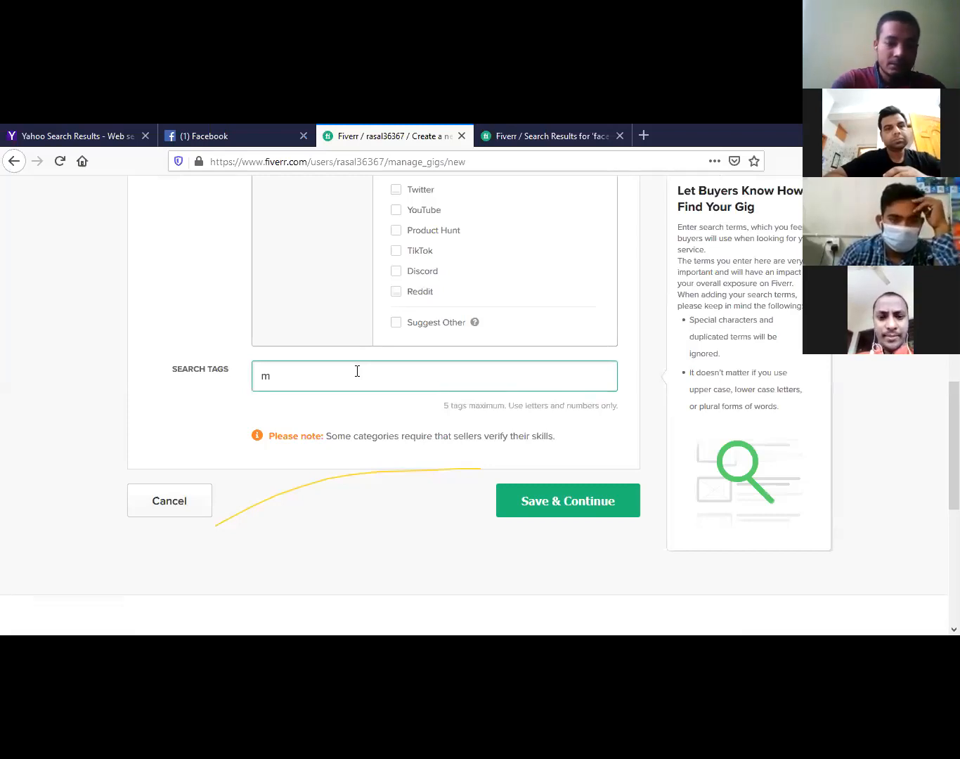
{"action": "type", "text": "ark"}
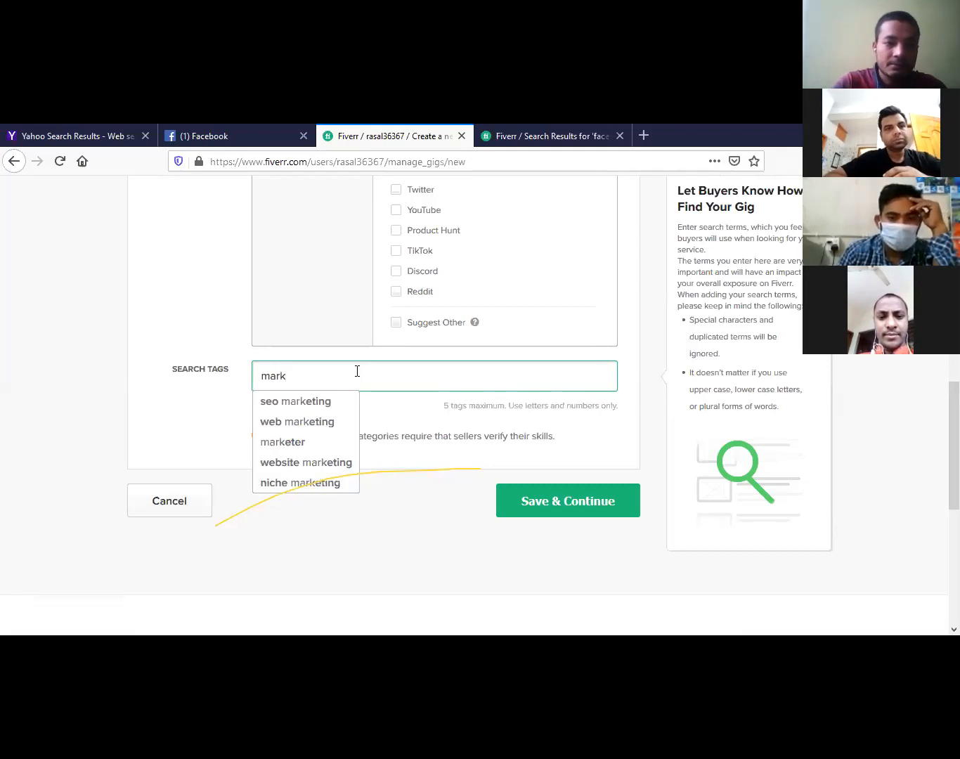
{"action": "left_click", "coordinate": [296, 453]}
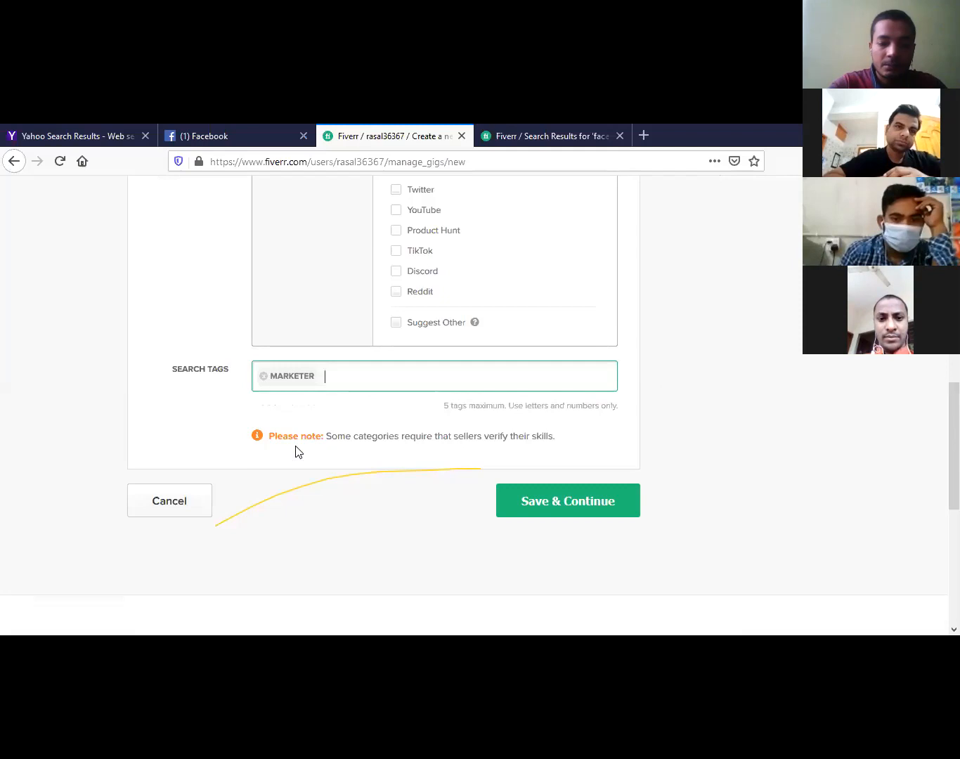
- Add "facebook marketing" as another search tag from the suggestions
{"action": "type", "text": "fa"}
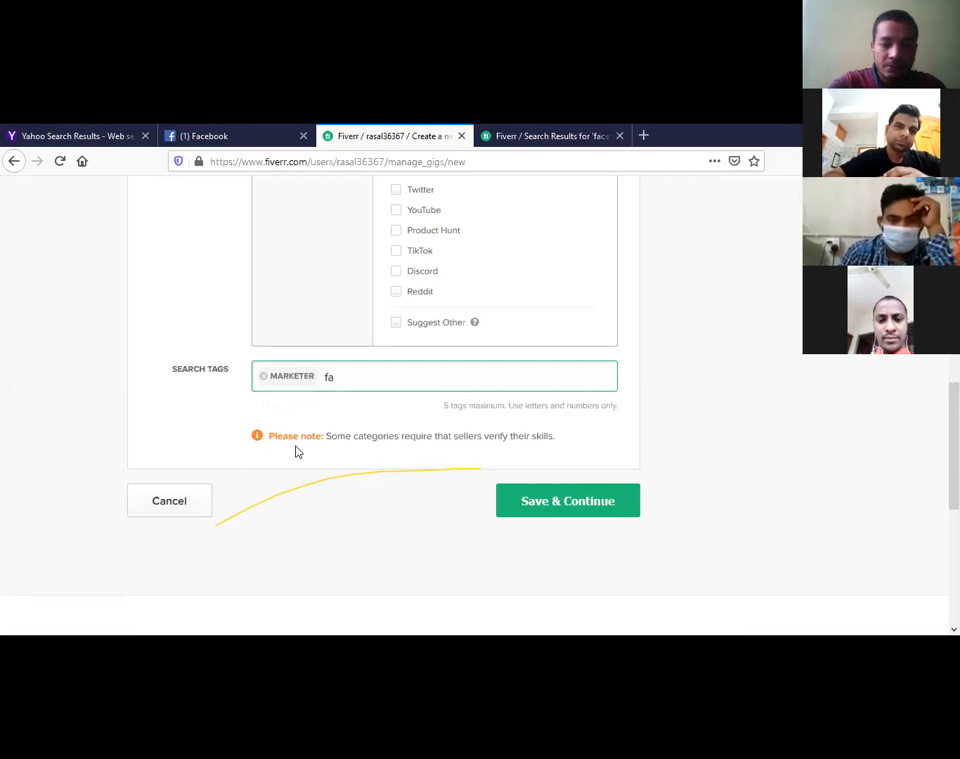
{"action": "type", "text": "c"}
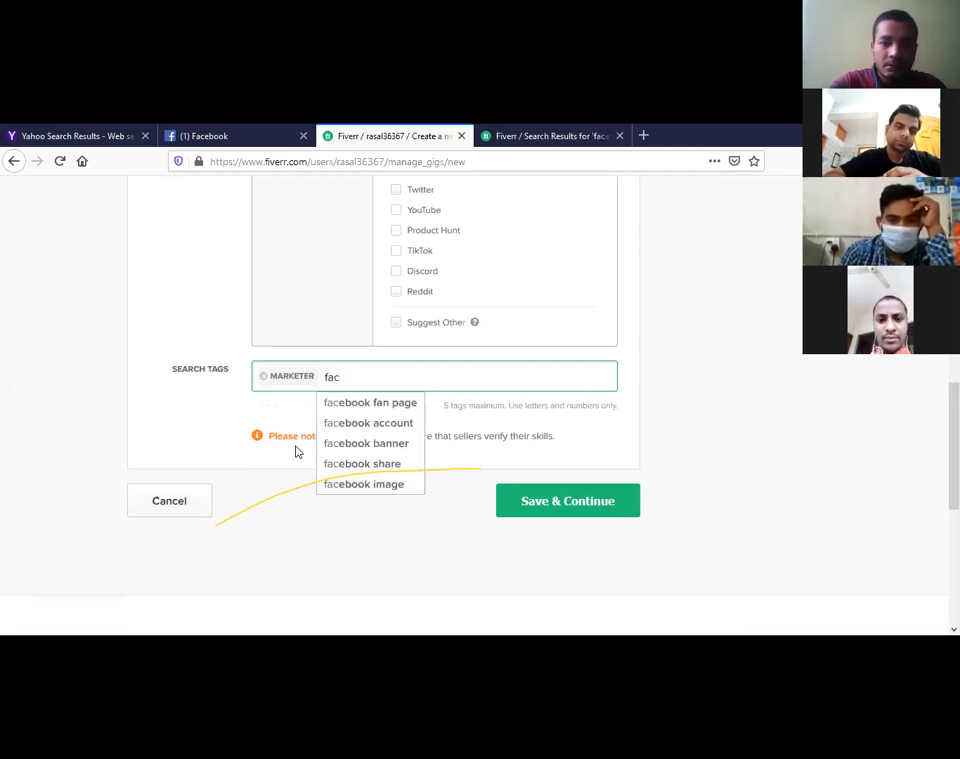
{"action": "type", "text": "eb"}
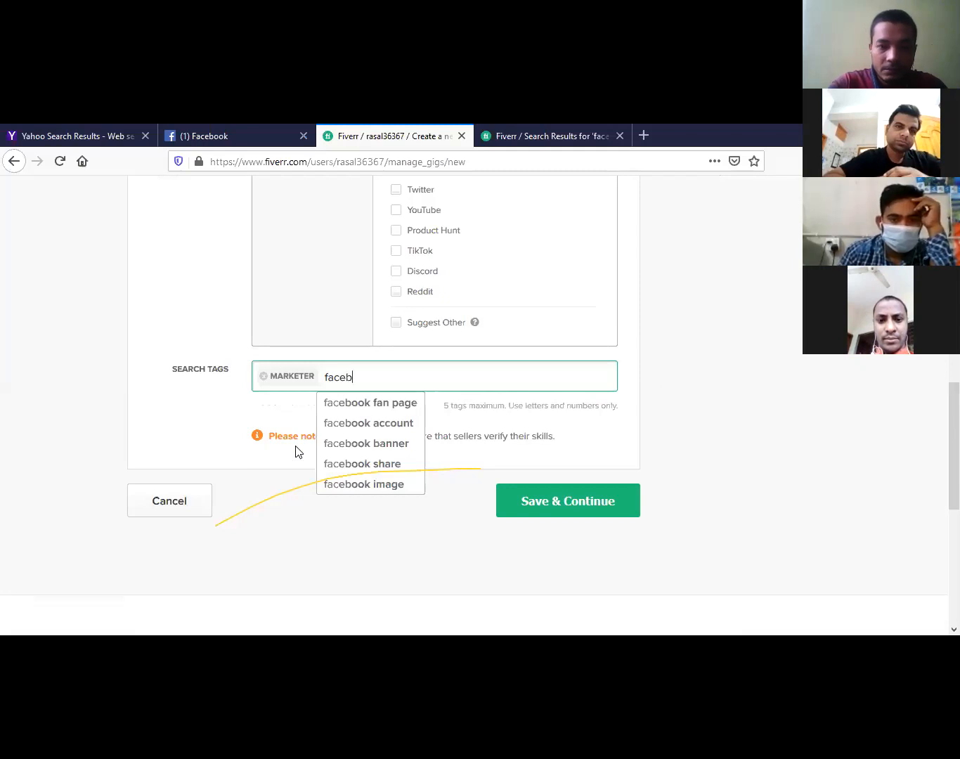
{"action": "type", "text": "ook m"}
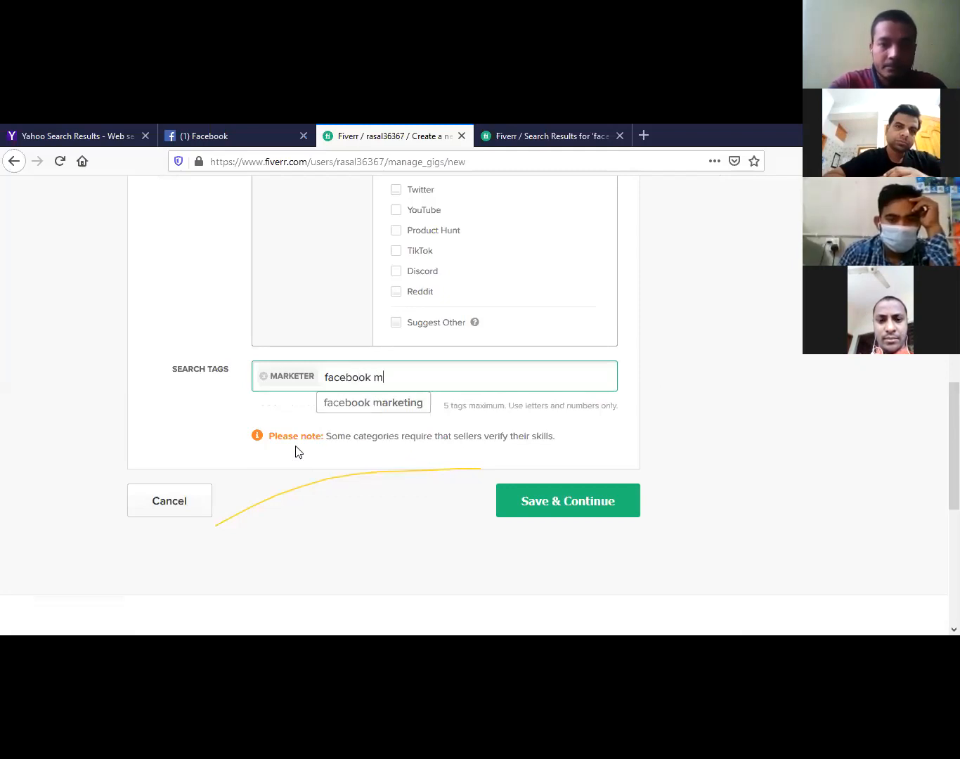
{"action": "left_click", "coordinate": [353, 407]}
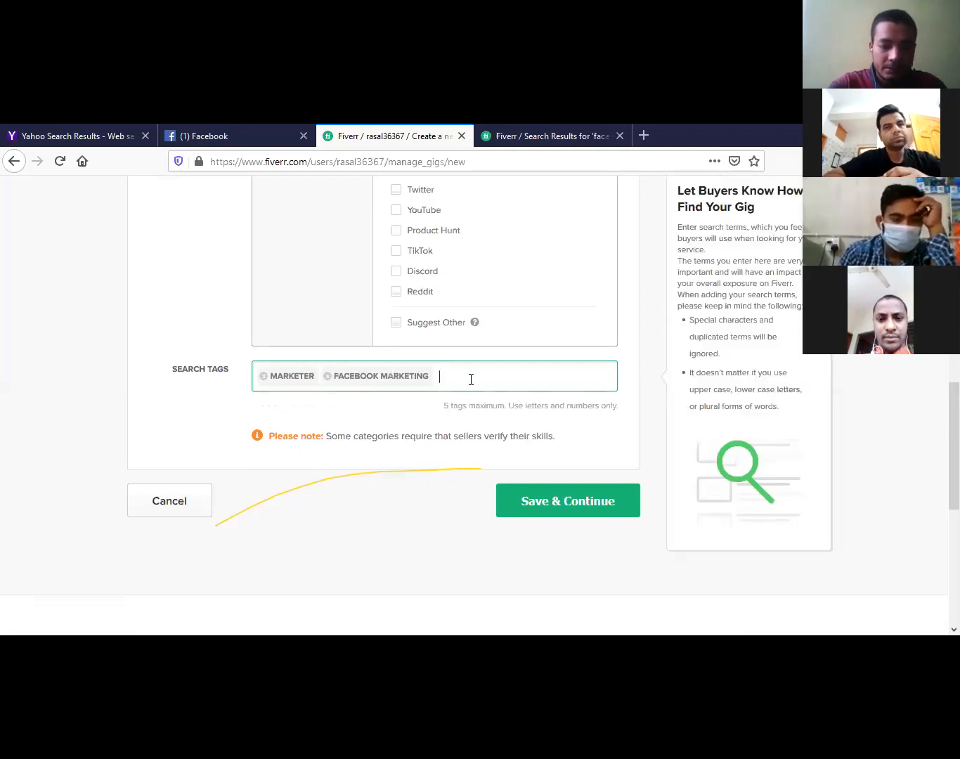
- Look up "exper" in the search tags and add the suggested tag "seo expert"
{"action": "type", "text": "e"}
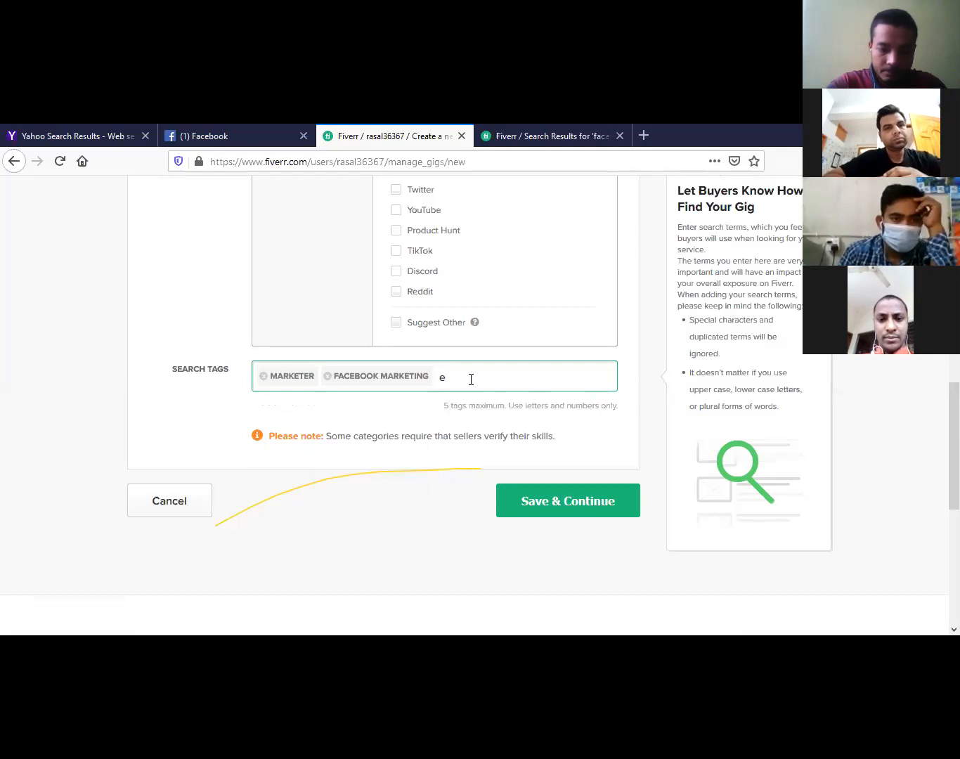
{"action": "type", "text": "xper"}
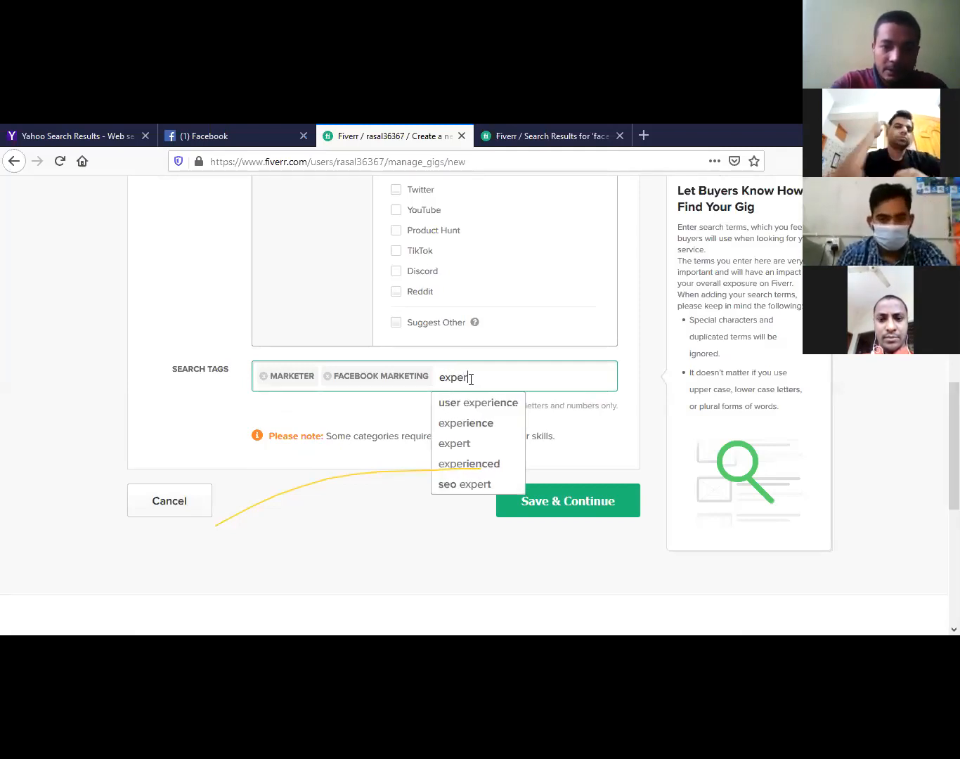
{"action": "left_click", "coordinate": [464, 490]}
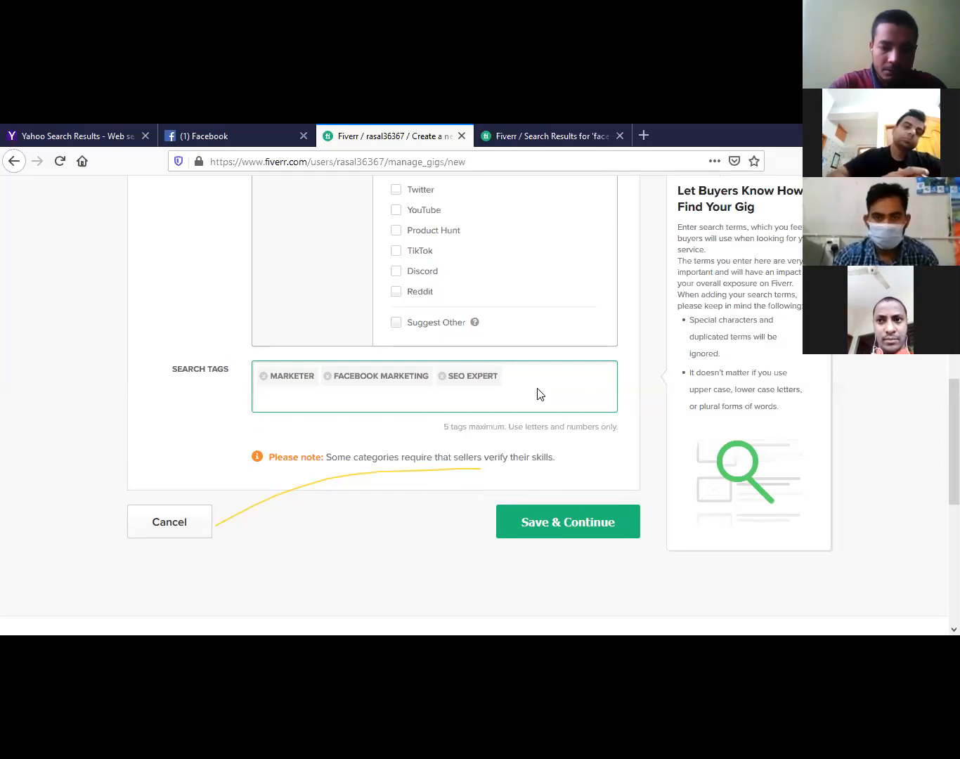
- Add the suggested search tag "article writer" to the gig
{"action": "type", "text": "ar"}
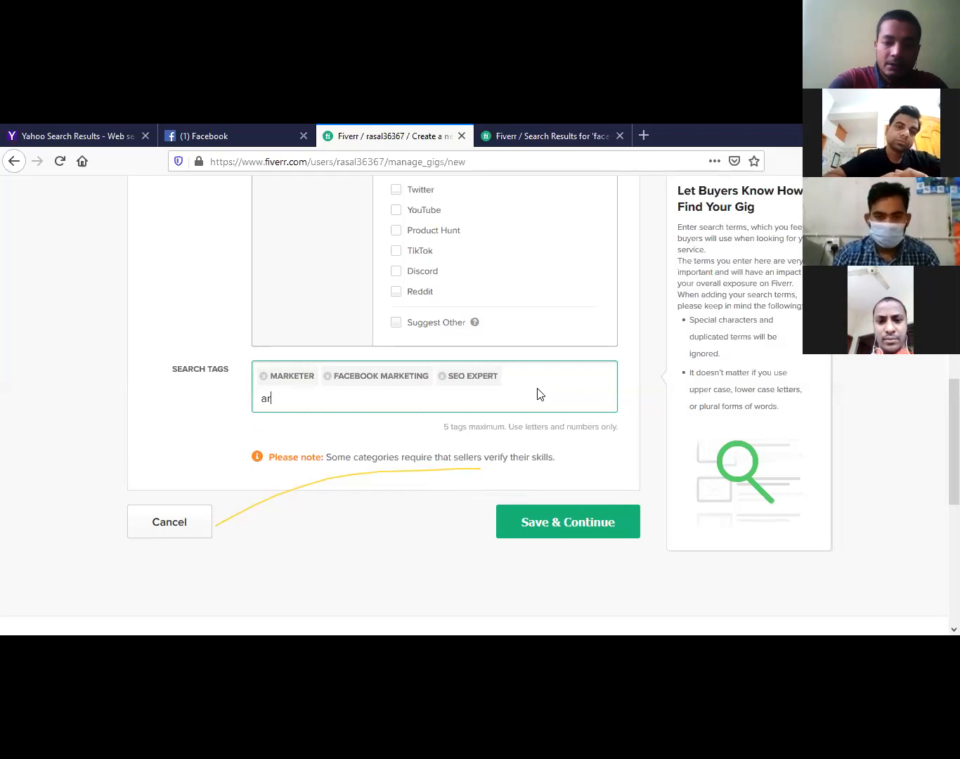
{"action": "type", "text": "tical"}
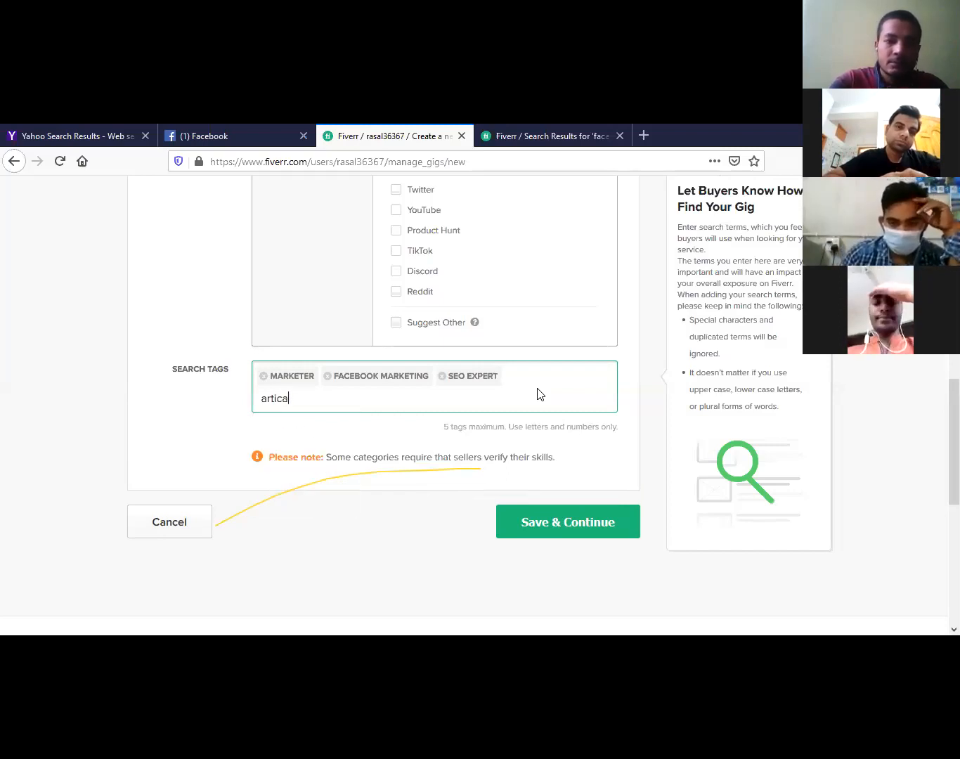
{"action": "key", "text": "BackSpace"}
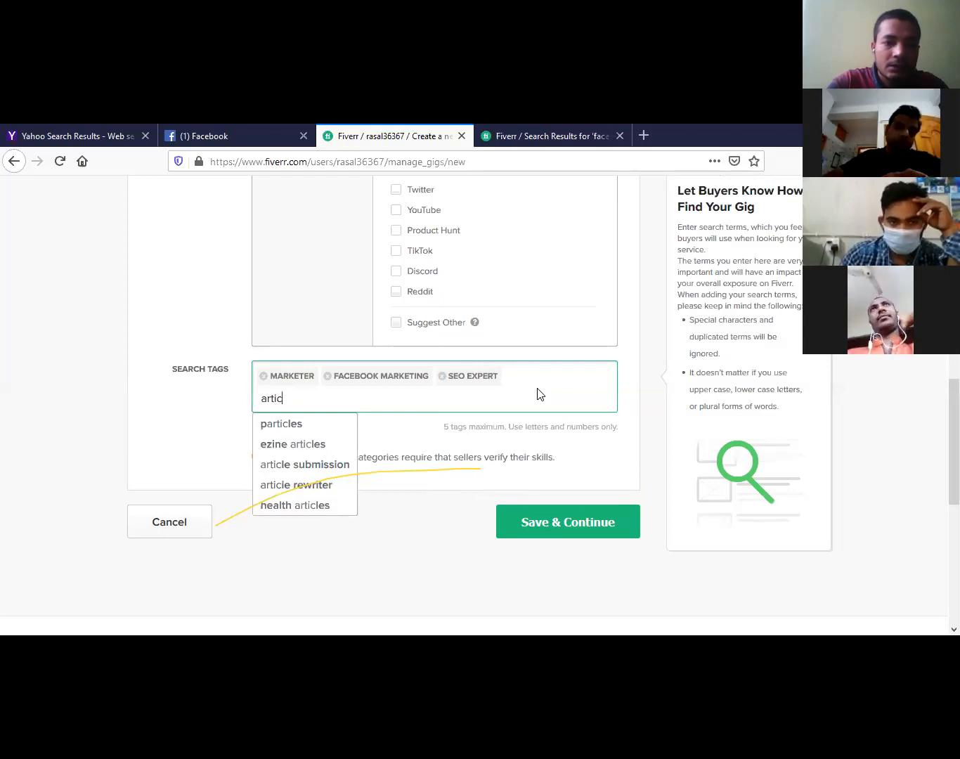
{"action": "type", "text": "le"}
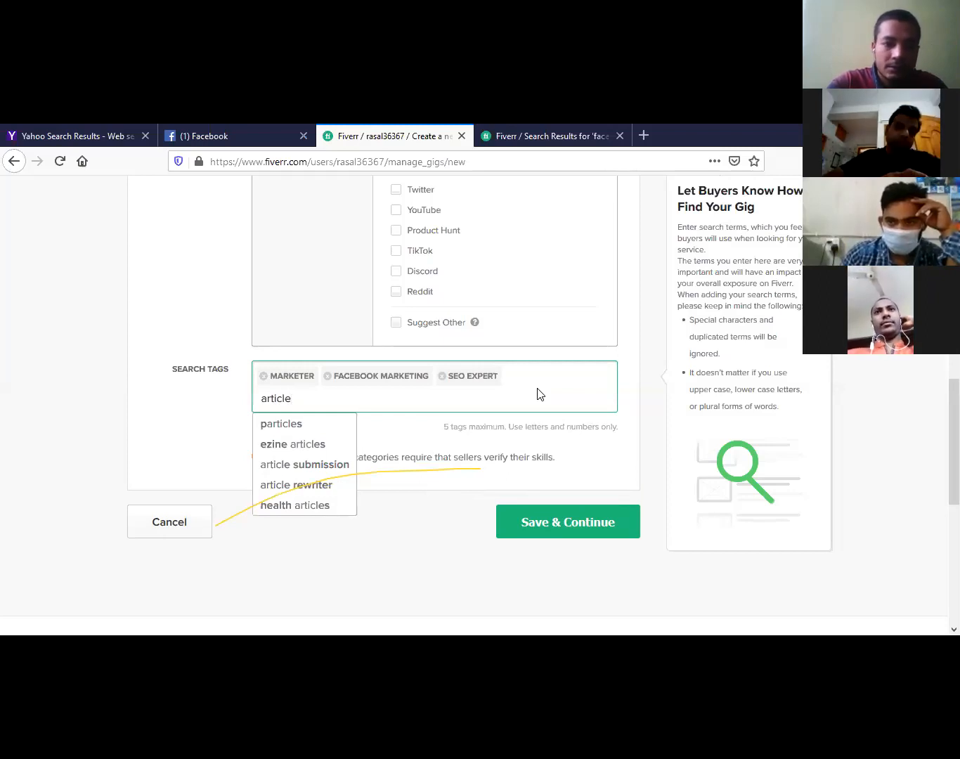
{"action": "type", "text": " wr"}
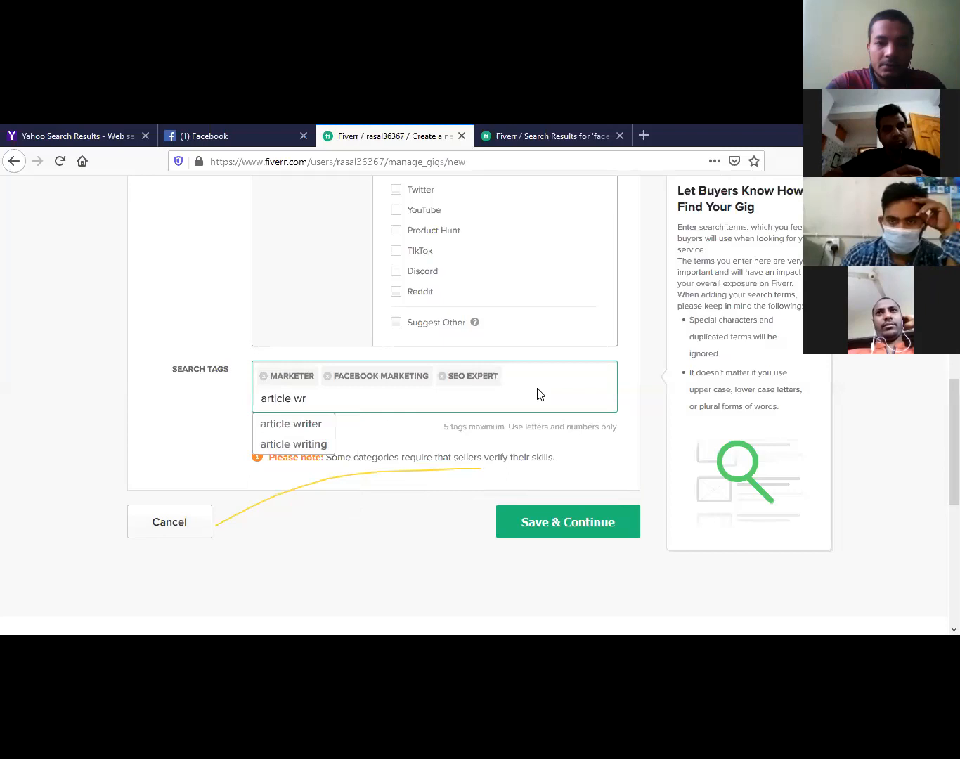
{"action": "left_click", "coordinate": [322, 422]}
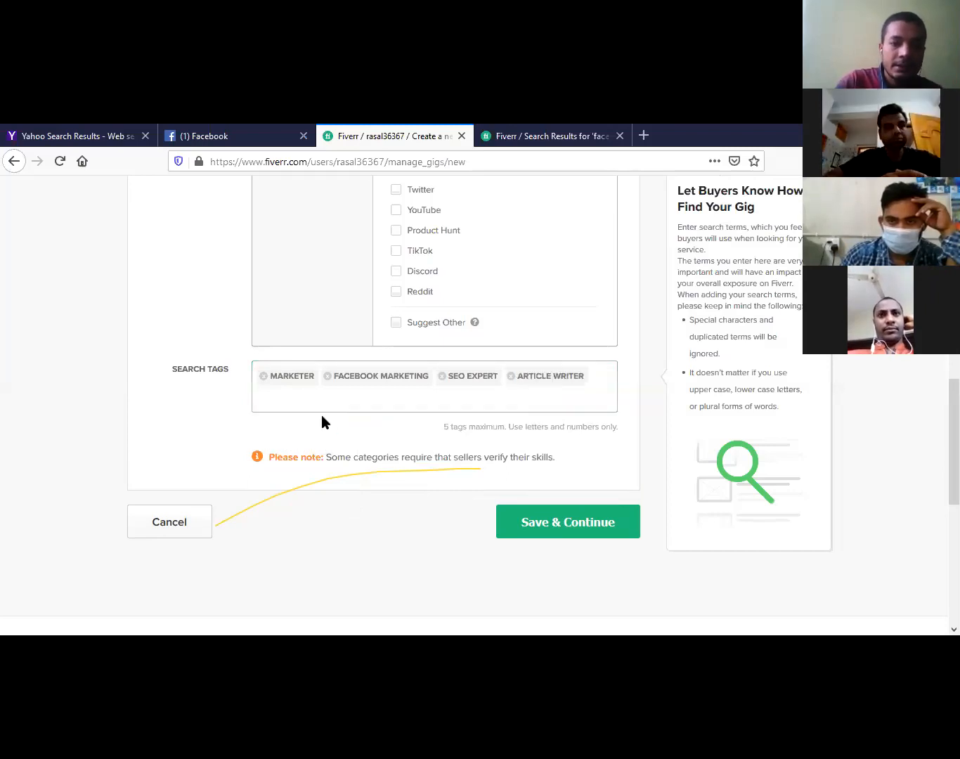
- Look up "gra" in the search tags and add the suggested tag "motion graphics"
{"action": "left_click", "coordinate": [341, 401]}
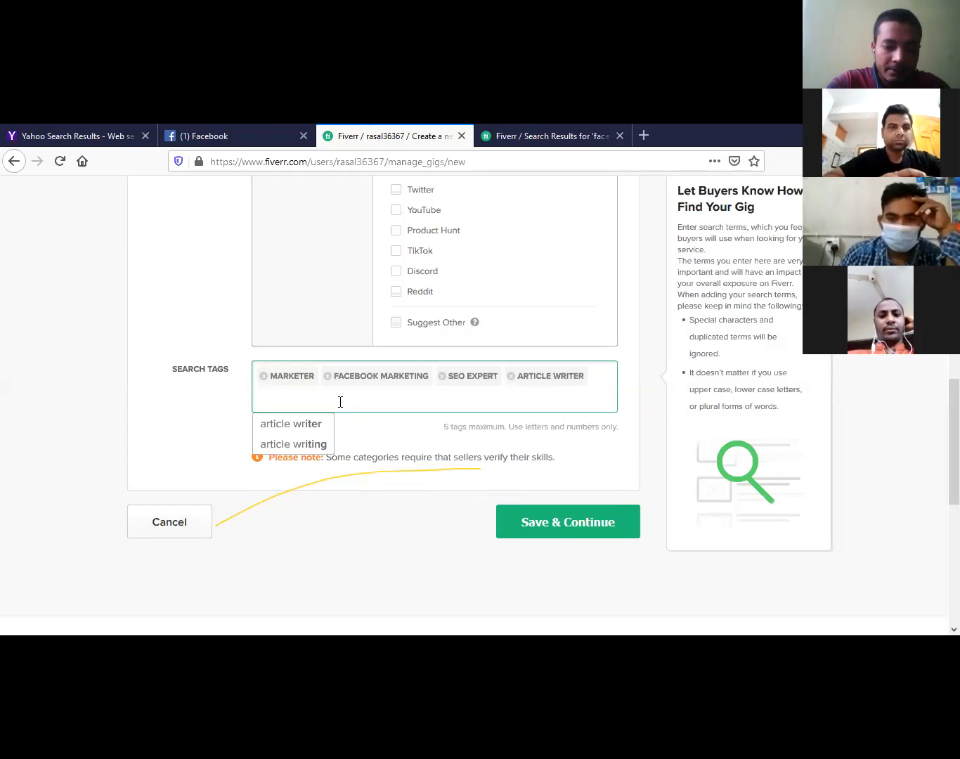
{"action": "type", "text": "gra"}
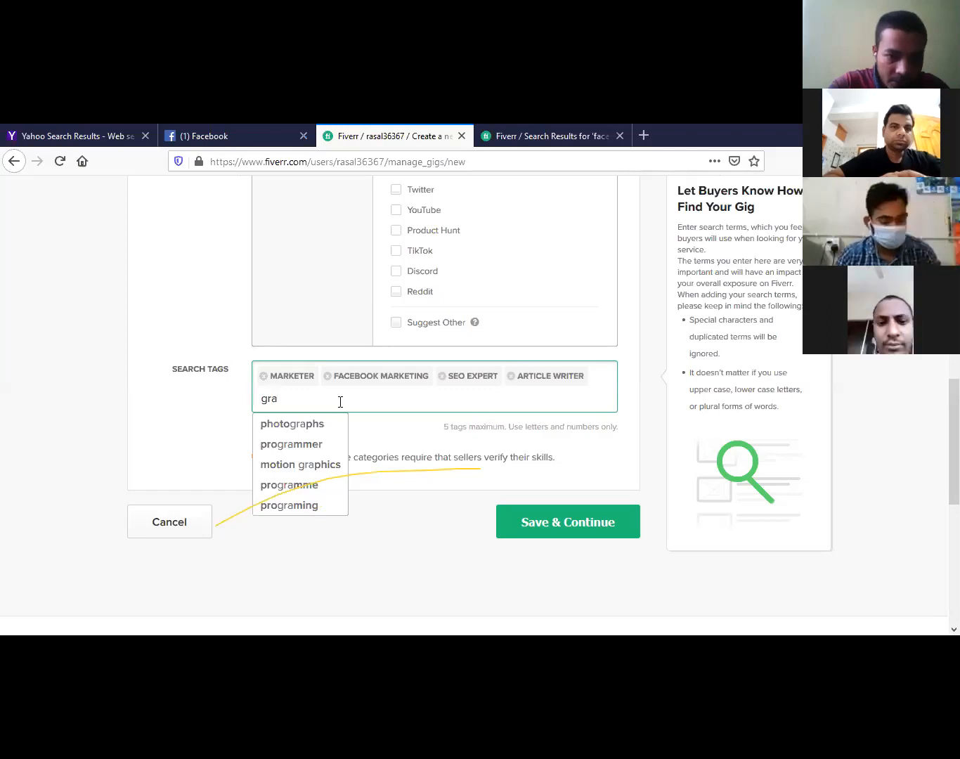
{"action": "left_click", "coordinate": [291, 465]}
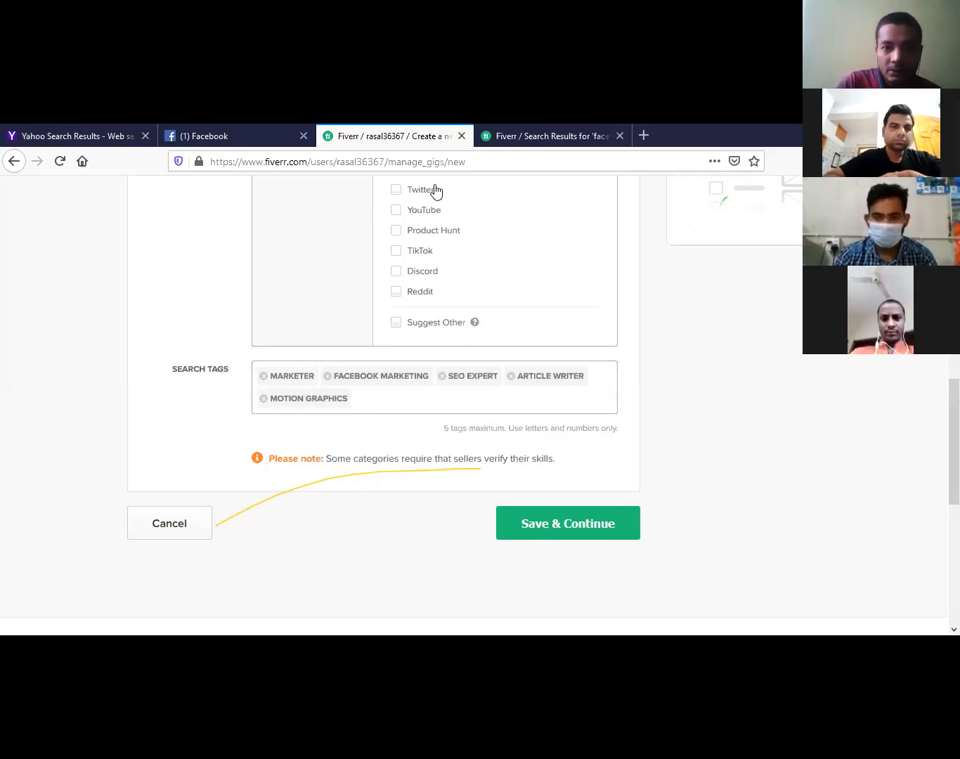
- Open the competing gig "I will design awesome instagram and facebook promotional banner ad" from the search results and show its Standard package
{"action": "left_click", "coordinate": [539, 139]}
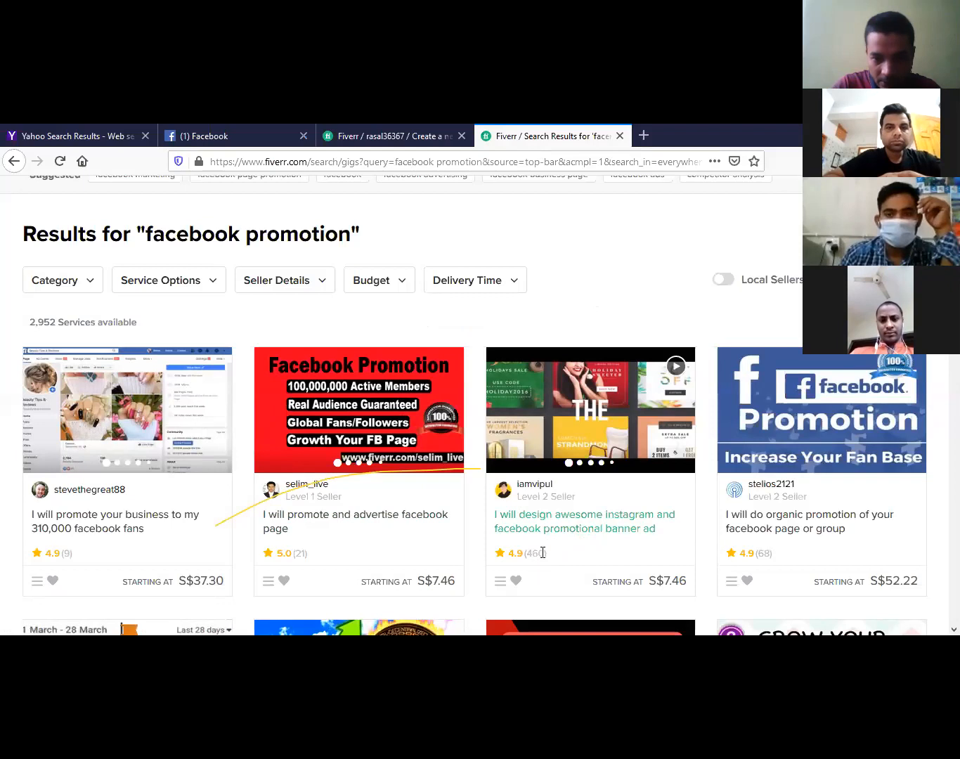
{"action": "left_click", "coordinate": [564, 527]}
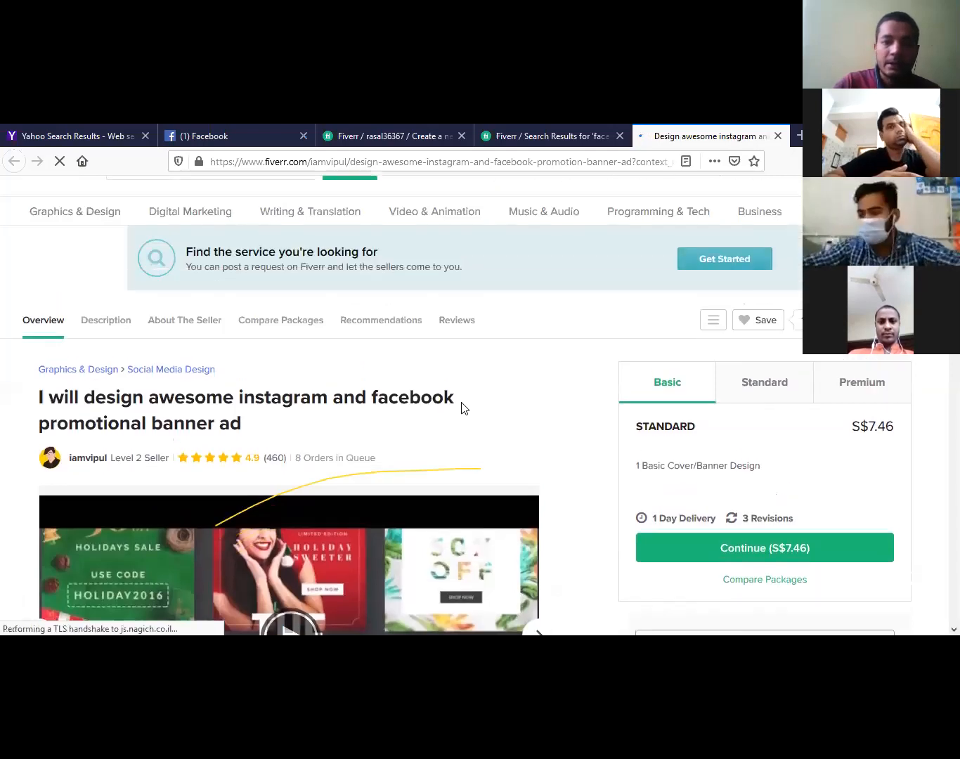
{"action": "scroll", "coordinate": [464, 407], "scroll_direction": "down", "scroll_amount": 1}
{"action": "scroll", "coordinate": [492, 402], "scroll_direction": "down", "scroll_amount": 2}
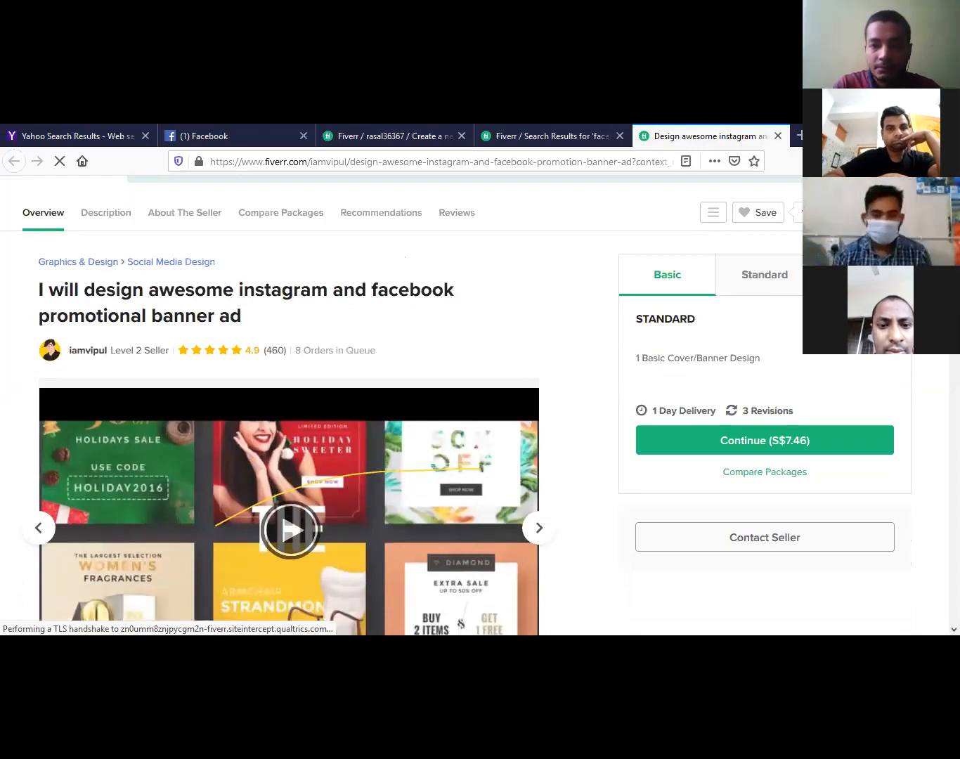
{"action": "left_click", "coordinate": [912, 134]}
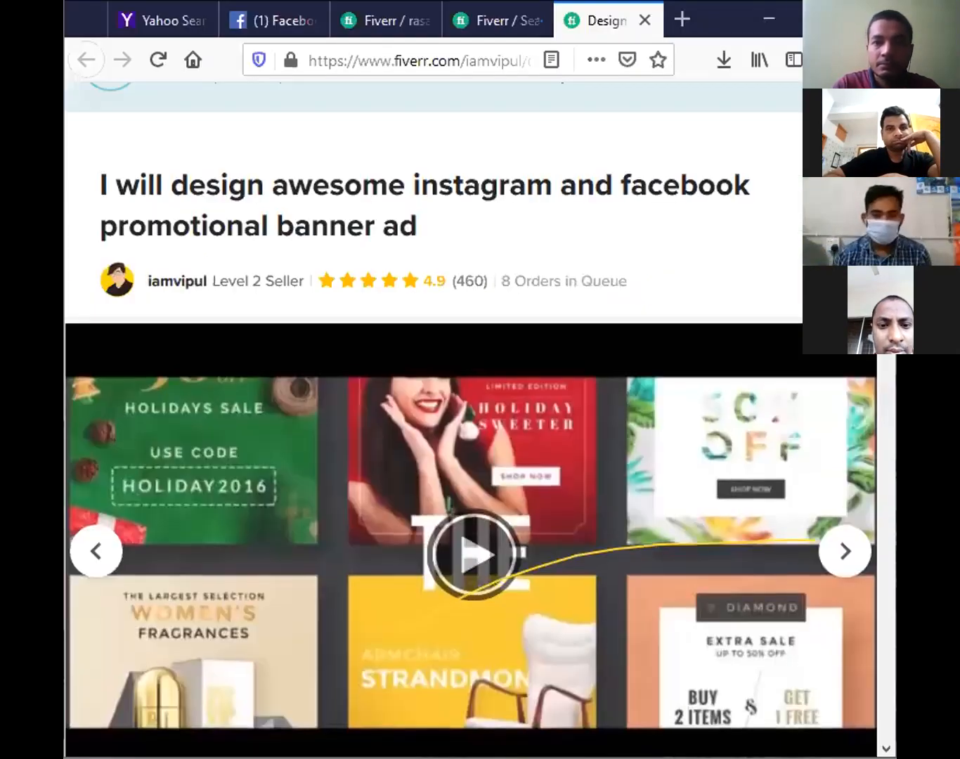
{"action": "left_click", "coordinate": [820, 19]}
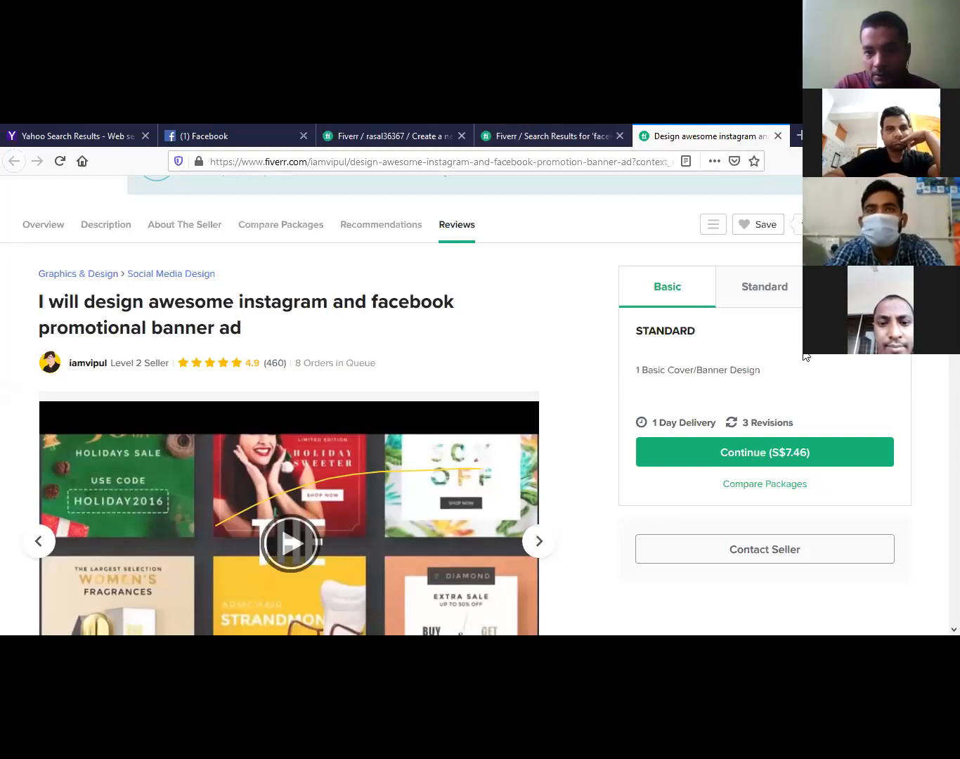
{"action": "left_click", "coordinate": [765, 298]}
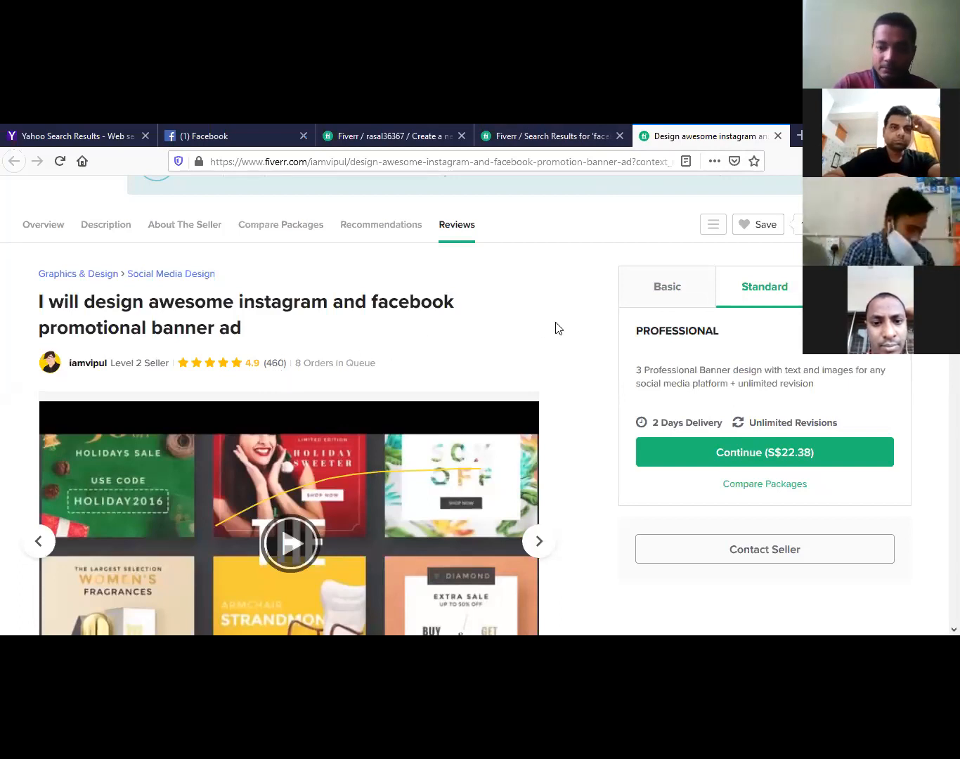
- Examine the competing banner ad gig's description, package comparison, reviews and related tags
{"action": "scroll", "coordinate": [557, 328], "scroll_direction": "down", "scroll_amount": 2}
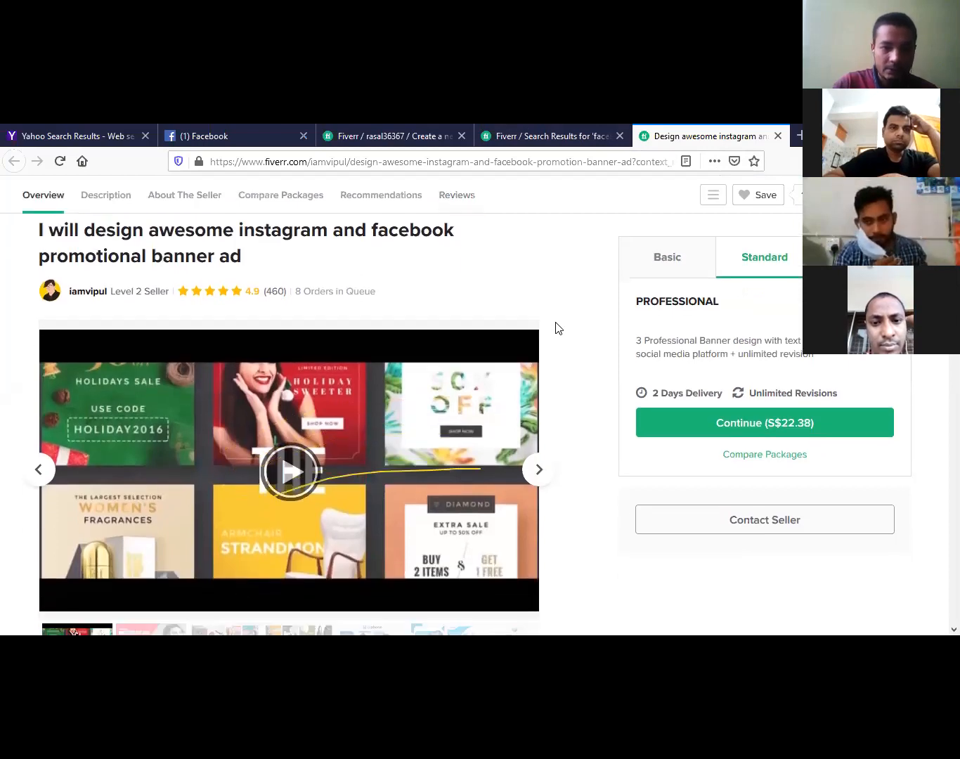
{"action": "scroll", "coordinate": [557, 329], "scroll_direction": "down", "scroll_amount": 6}
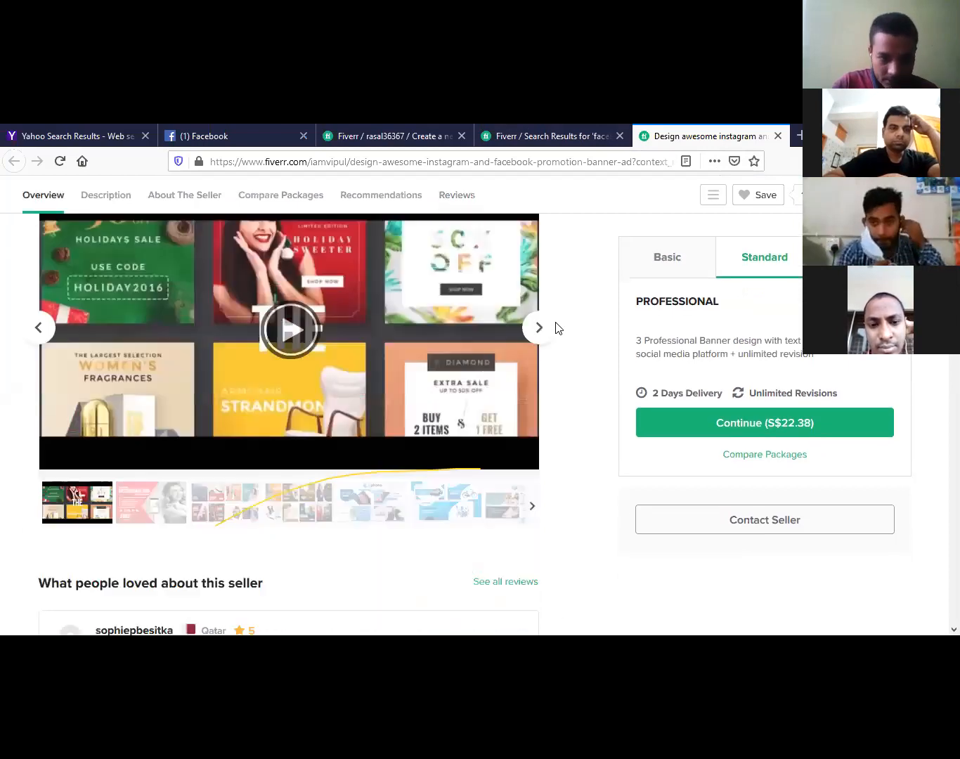
{"action": "scroll", "coordinate": [558, 329], "scroll_direction": "down", "scroll_amount": 1}
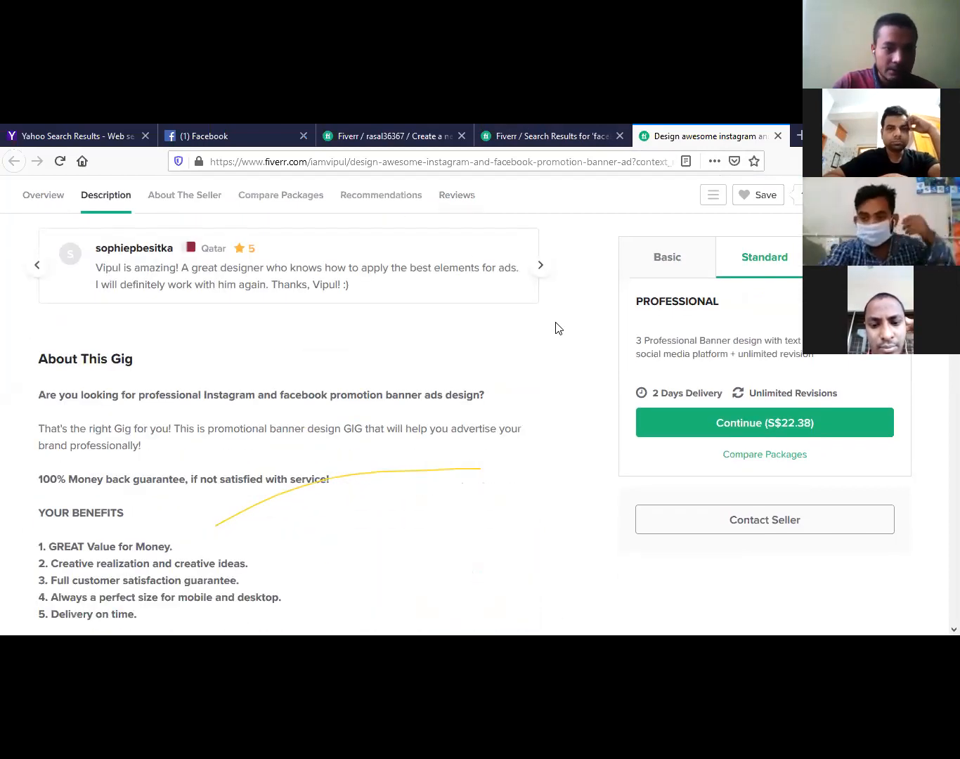
{"action": "scroll", "coordinate": [557, 328], "scroll_direction": "down", "scroll_amount": 9}
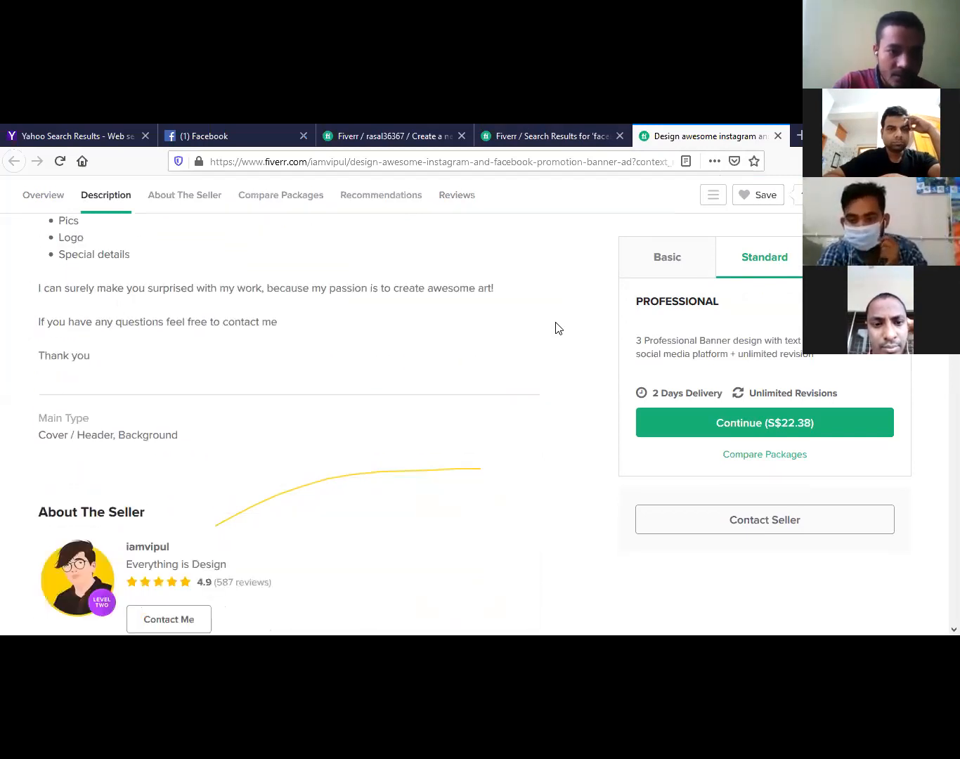
{"action": "scroll", "coordinate": [557, 329], "scroll_direction": "down", "scroll_amount": 8}
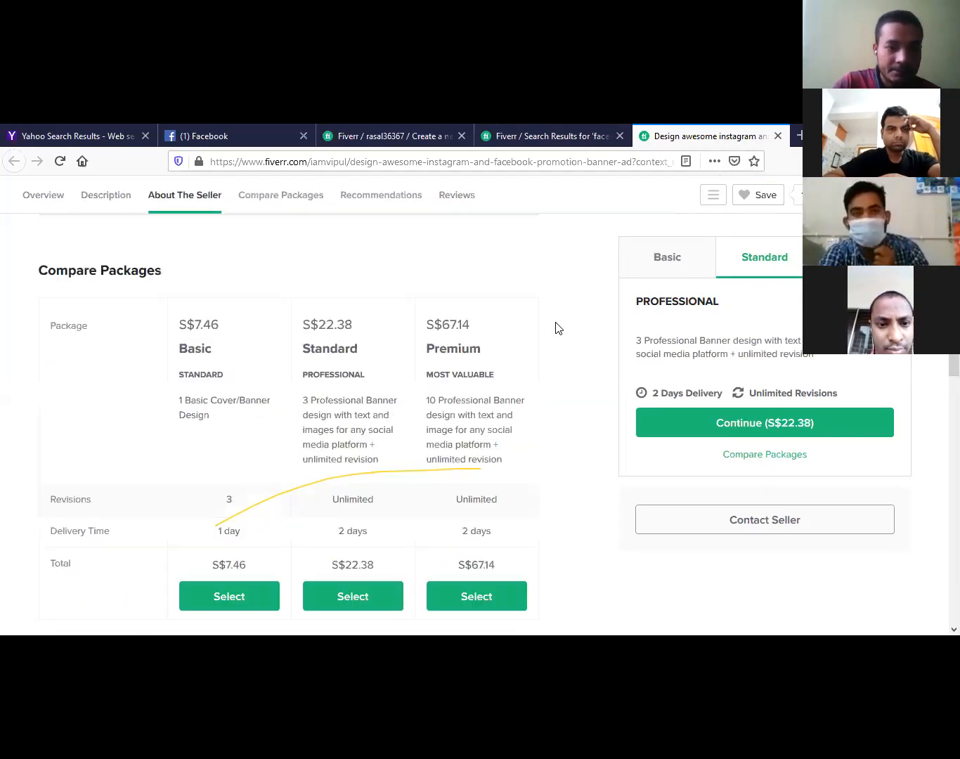
{"action": "scroll", "coordinate": [557, 329], "scroll_direction": "down", "scroll_amount": 5}
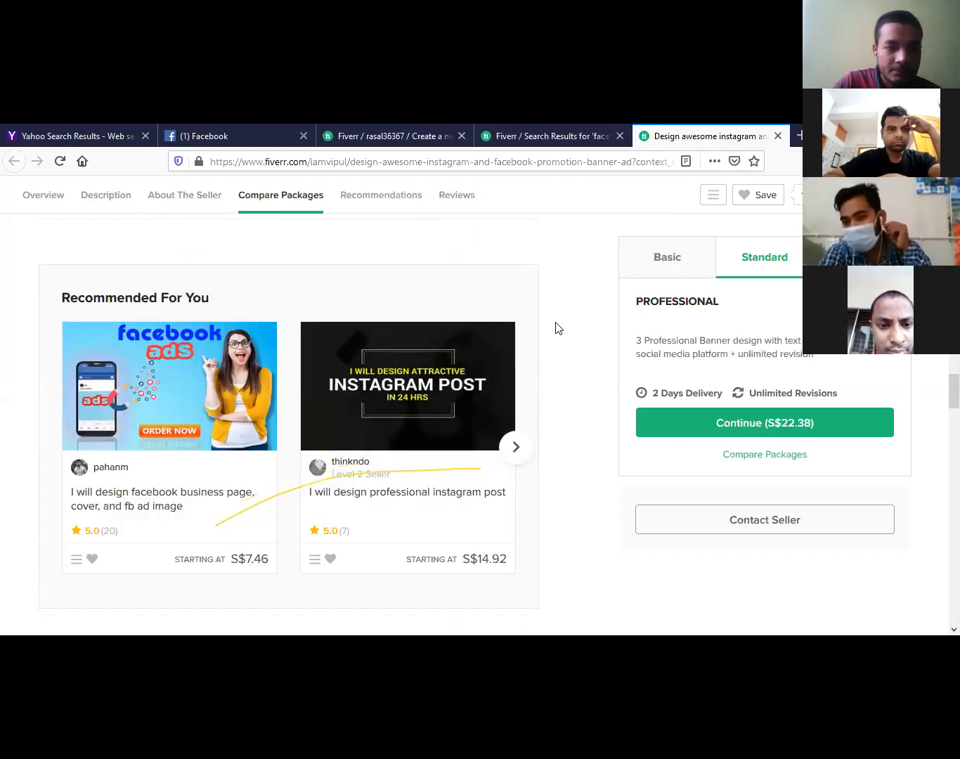
{"action": "scroll", "coordinate": [558, 329], "scroll_direction": "down", "scroll_amount": 5}
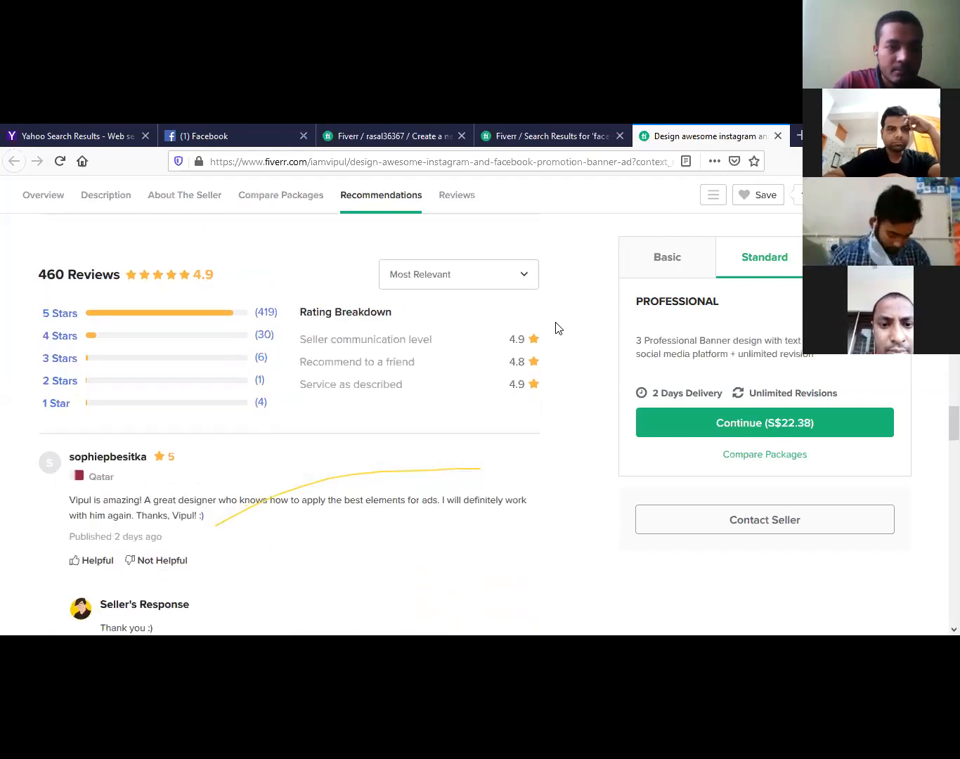
{"action": "scroll", "coordinate": [557, 328], "scroll_direction": "down", "scroll_amount": 5}
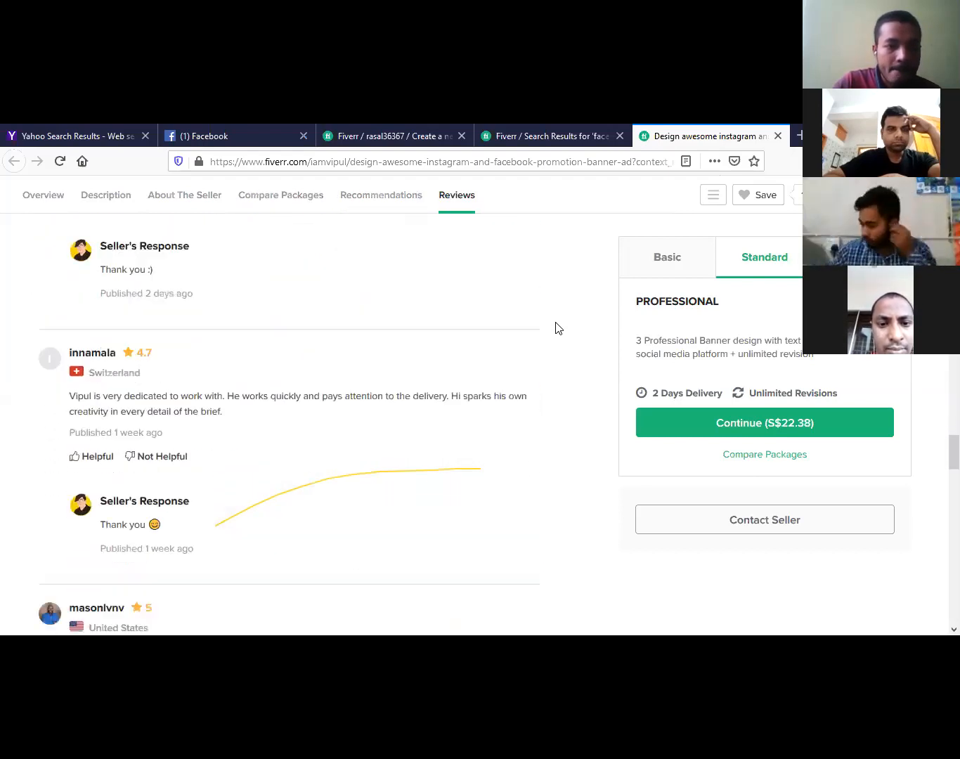
{"action": "scroll", "coordinate": [557, 329], "scroll_direction": "down", "scroll_amount": 8}
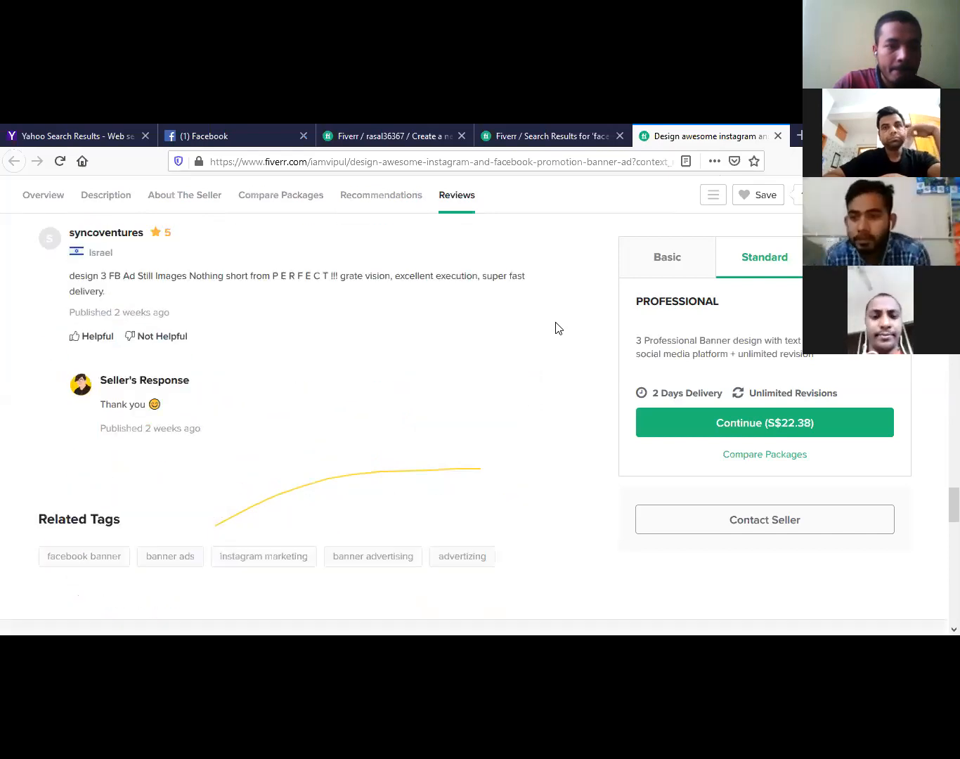
{"action": "scroll", "coordinate": [557, 329], "scroll_direction": "down", "scroll_amount": 1}
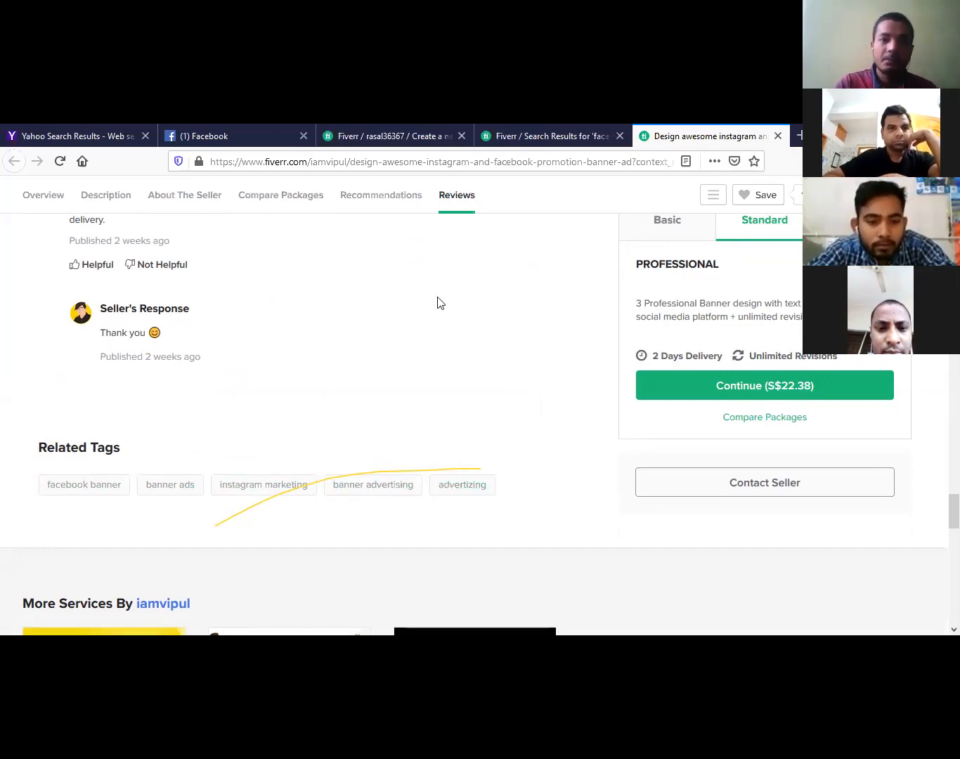
- Return to the new gig's form, check its search tags and save the overview to continue to pricing
{"action": "left_click", "coordinate": [357, 150]}
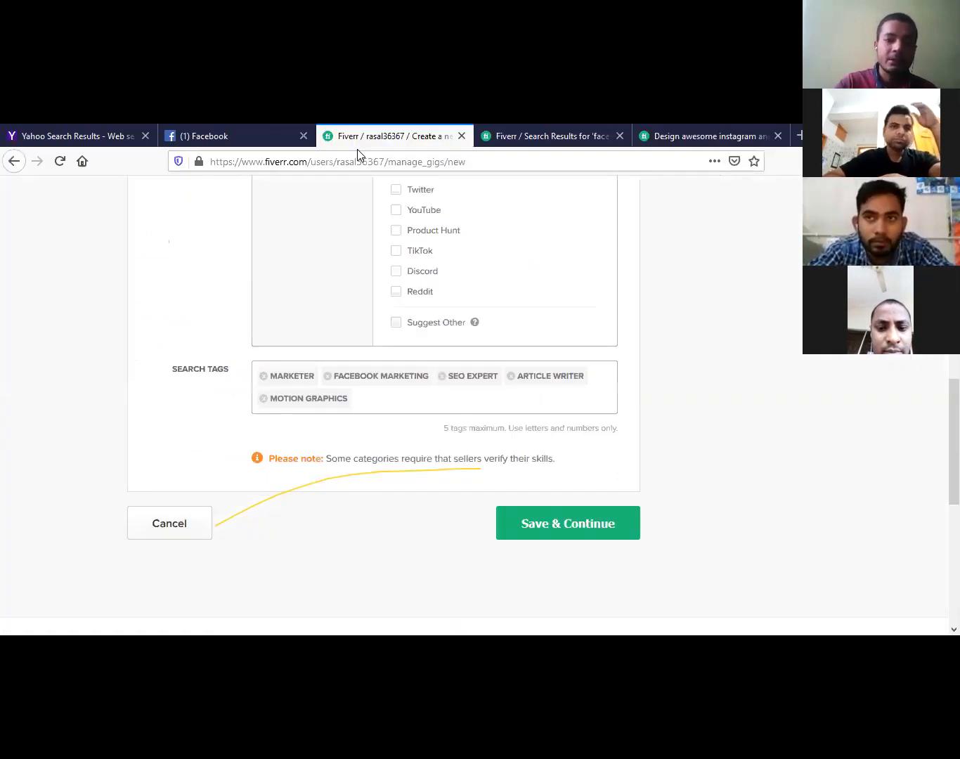
{"action": "mouse_move", "coordinate": [335, 382]}
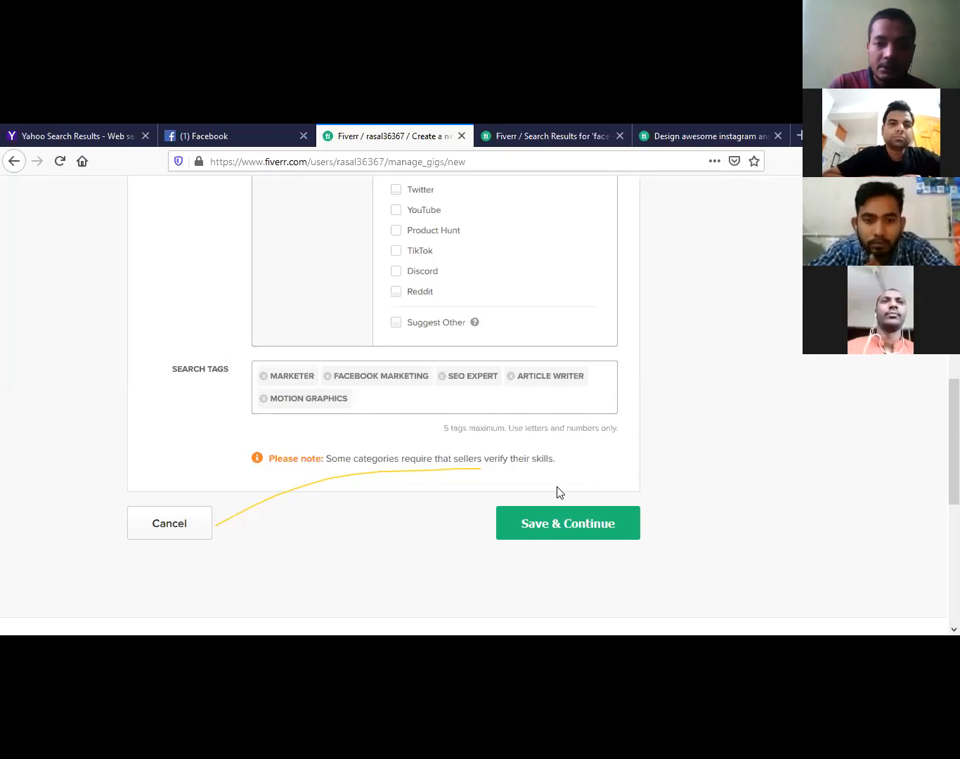
{"action": "left_click", "coordinate": [565, 526]}
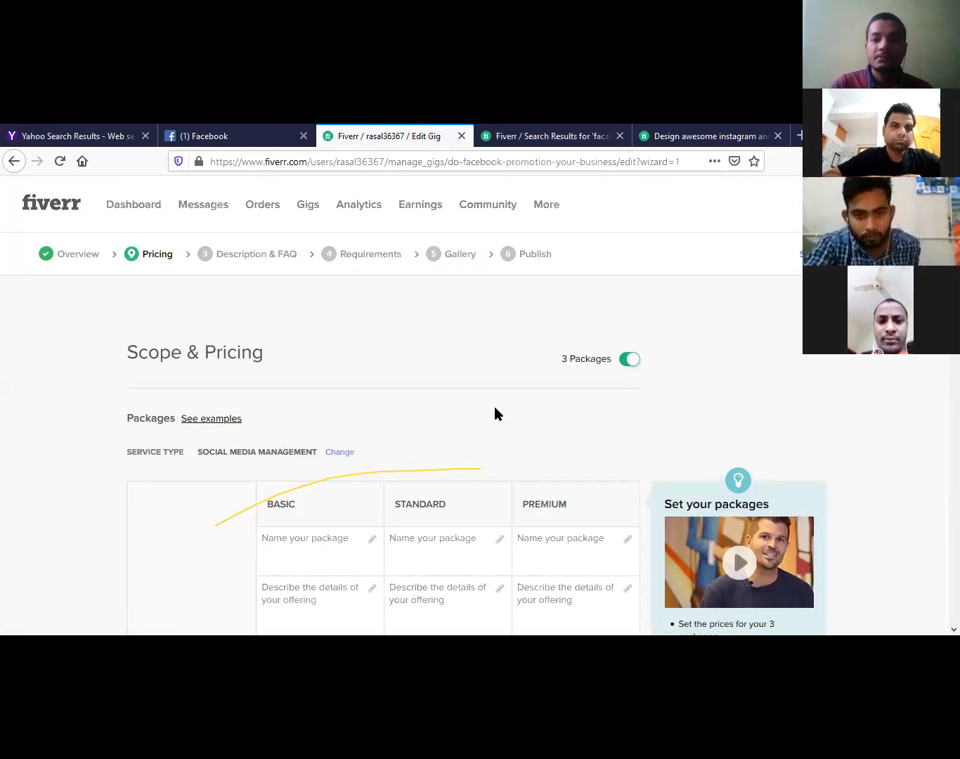
- Review the Scope & Pricing table's package fields, delivery times, included services and price options
{"action": "scroll", "coordinate": [517, 415], "scroll_direction": "down", "scroll_amount": 1}
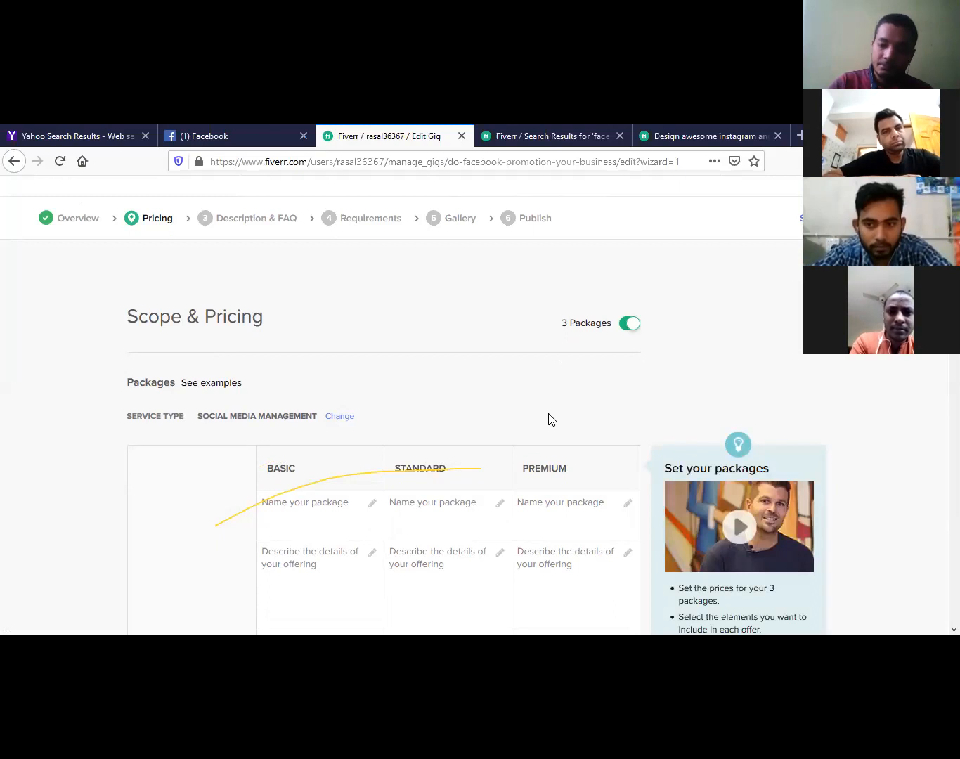
{"action": "scroll", "coordinate": [550, 419], "scroll_direction": "down", "scroll_amount": 4}
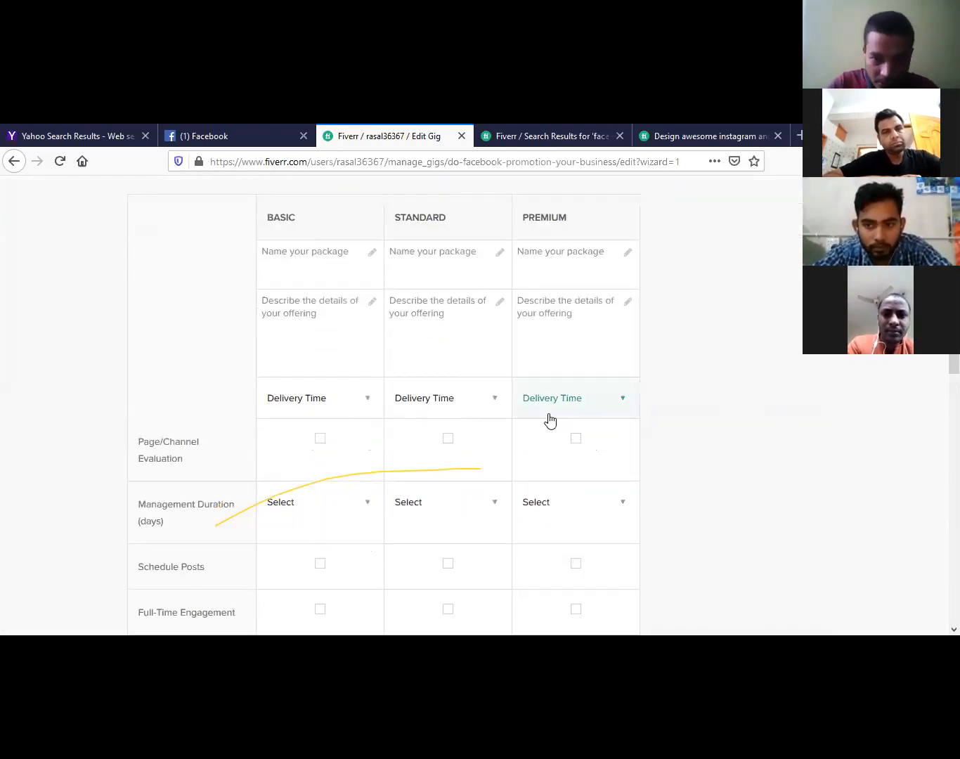
{"action": "scroll", "coordinate": [551, 419], "scroll_direction": "down", "scroll_amount": 4}
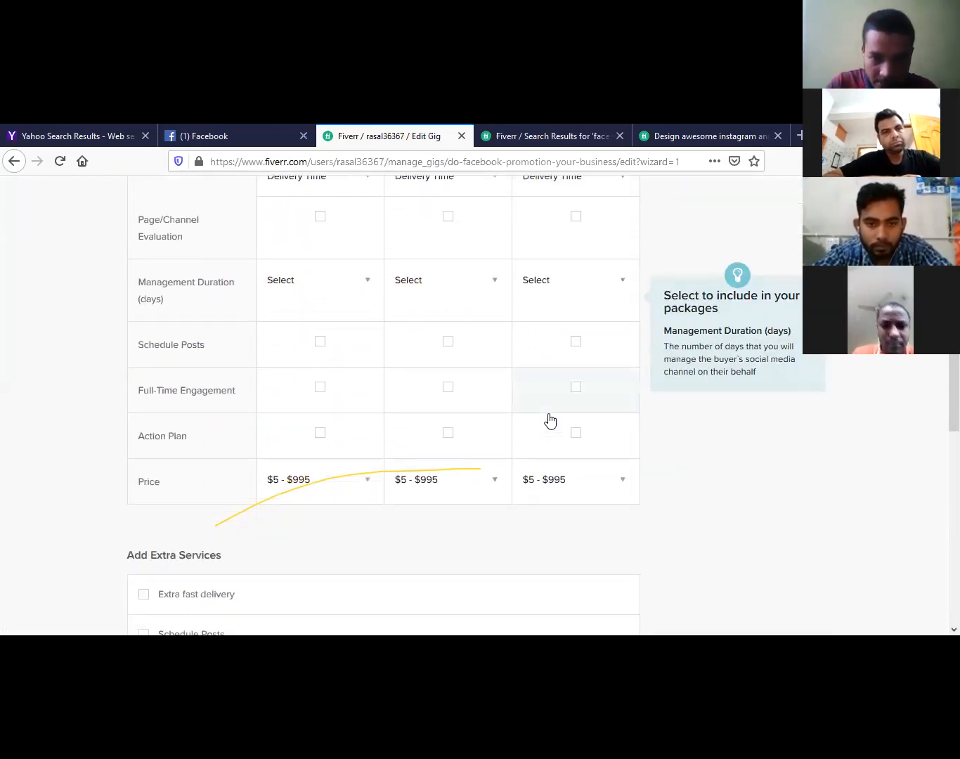
{"action": "scroll", "coordinate": [551, 418], "scroll_direction": "down", "scroll_amount": 1}
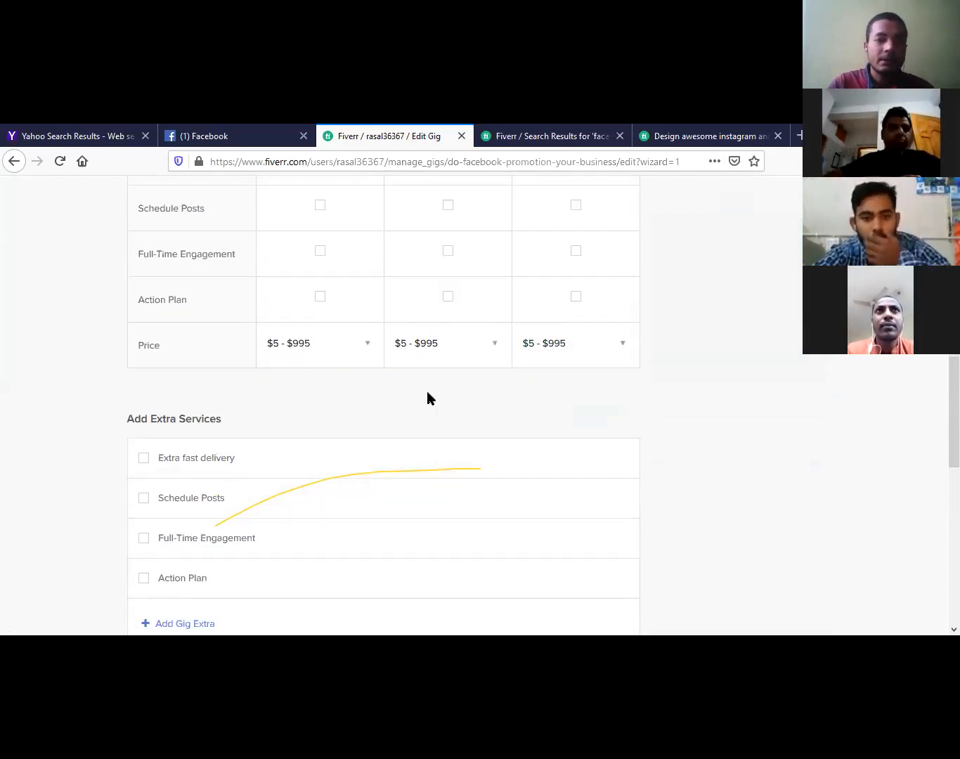
{"action": "scroll", "coordinate": [428, 399], "scroll_direction": "up", "scroll_amount": 5}
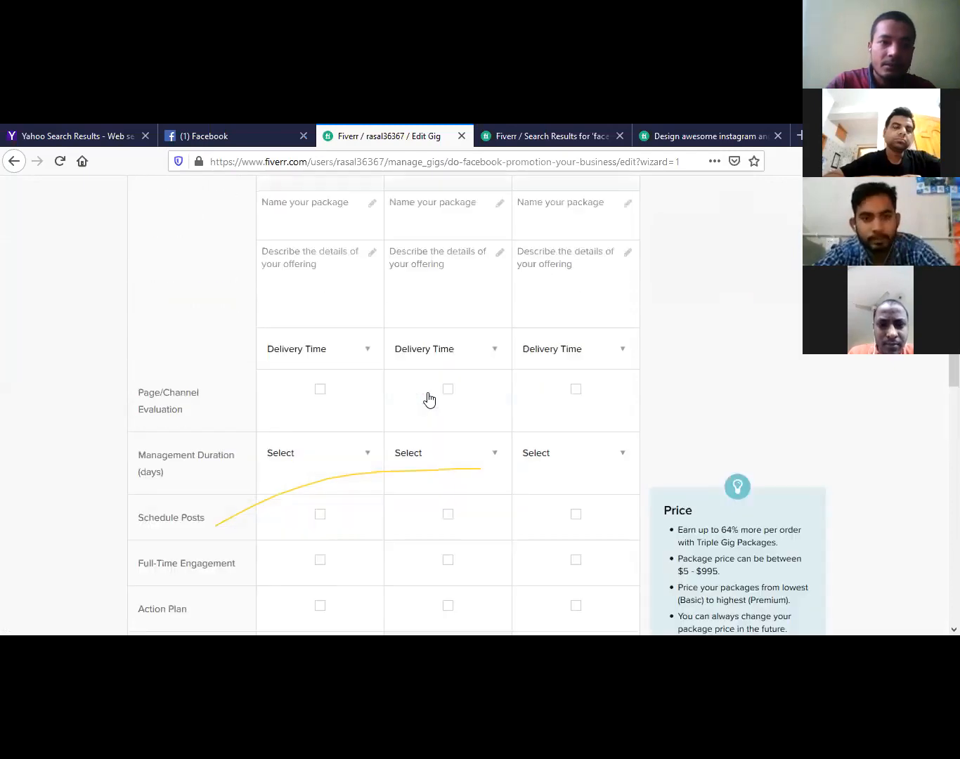
{"action": "scroll", "coordinate": [428, 399], "scroll_direction": "up", "scroll_amount": 1}
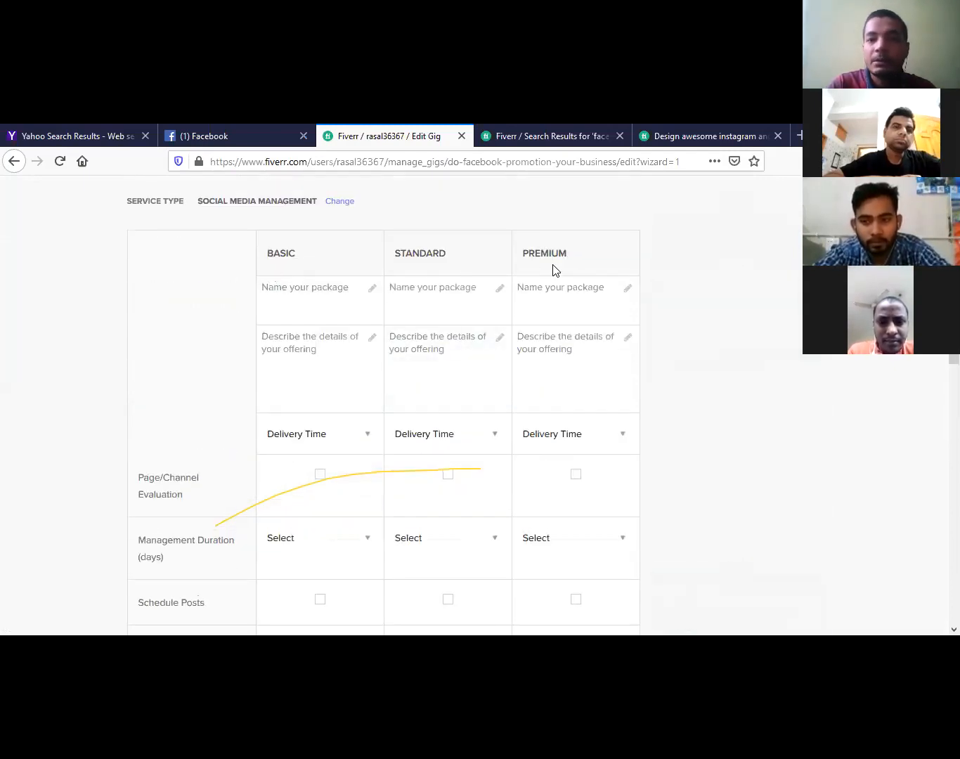
{"action": "mouse_move", "coordinate": [676, 298]}
- Set the package prices to $10 for Basic, $20 for Standard and $30 for Premium
{"action": "scroll", "coordinate": [677, 302], "scroll_direction": "down", "scroll_amount": 5}
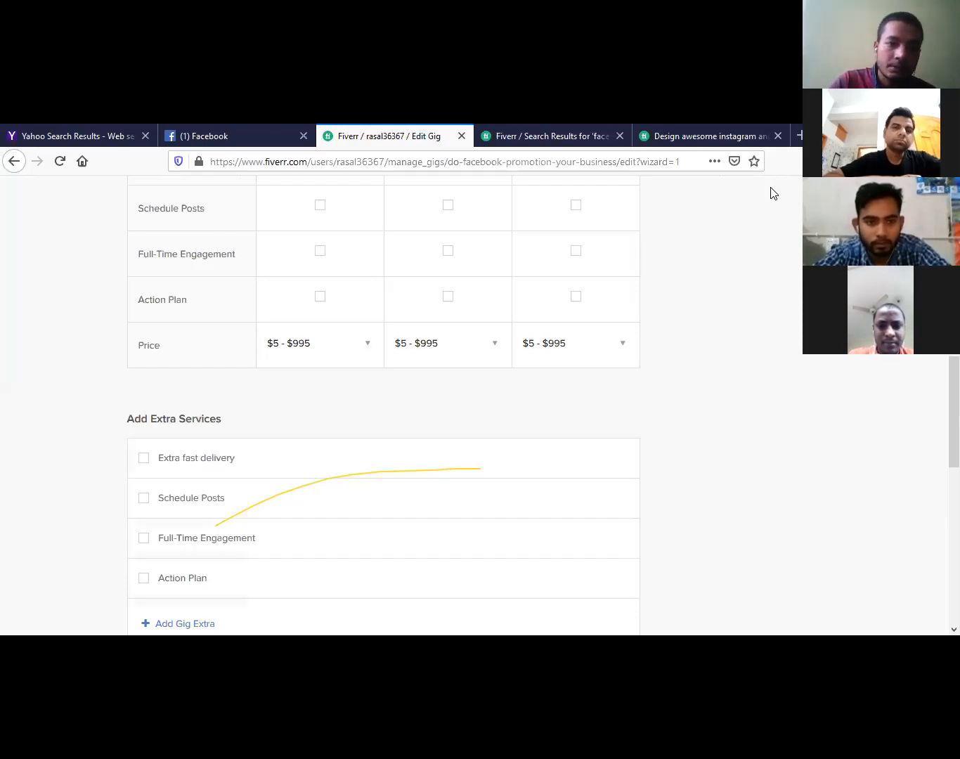
{"action": "left_click", "coordinate": [362, 348]}
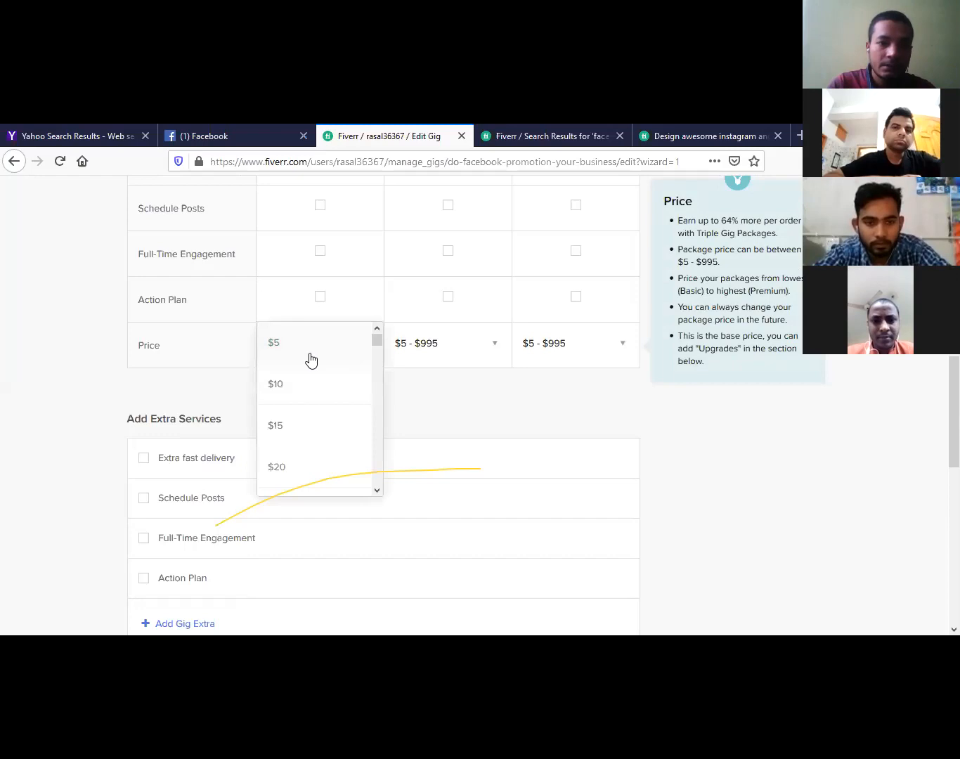
{"action": "left_click", "coordinate": [275, 387]}
{"action": "left_click", "coordinate": [487, 352]}
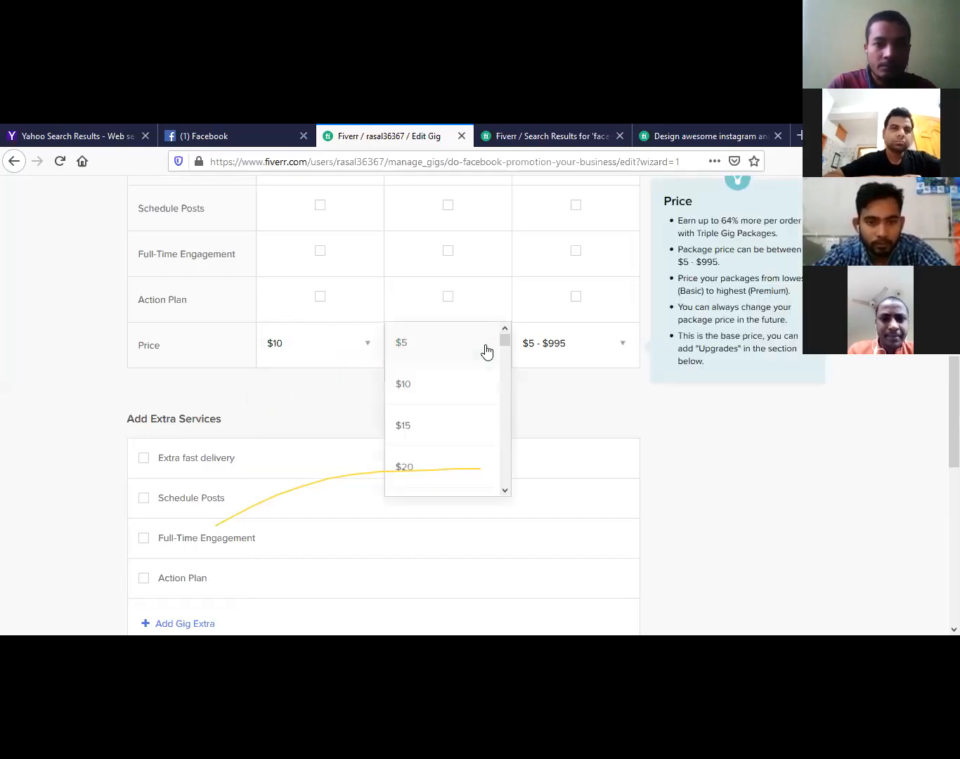
{"action": "left_click", "coordinate": [407, 474]}
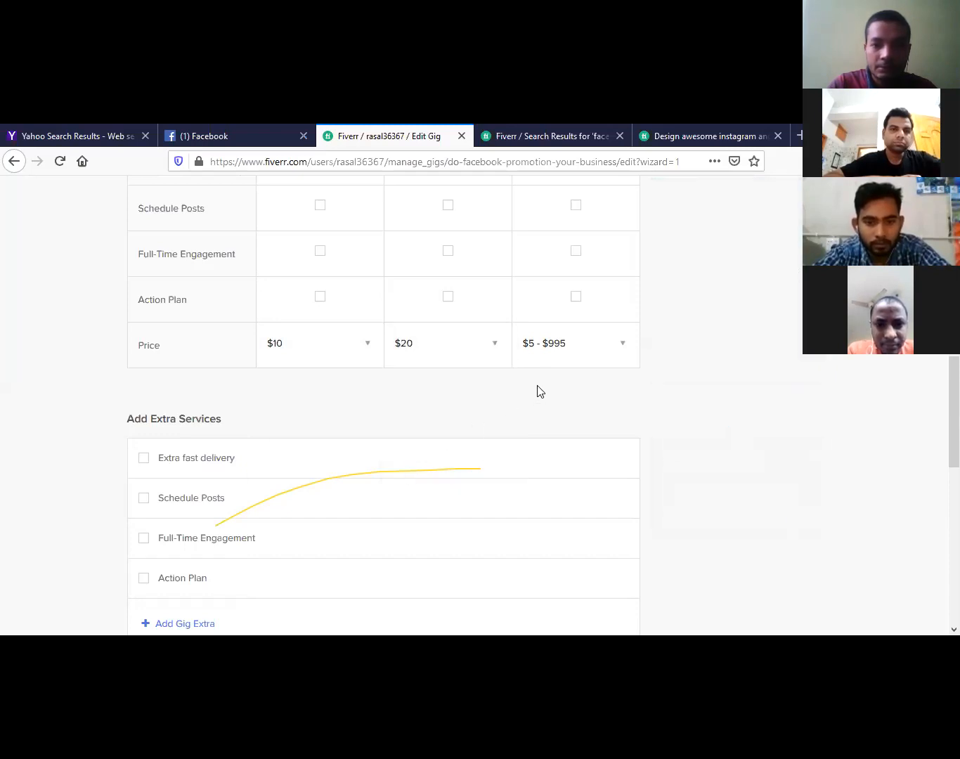
{"action": "left_click", "coordinate": [622, 350]}
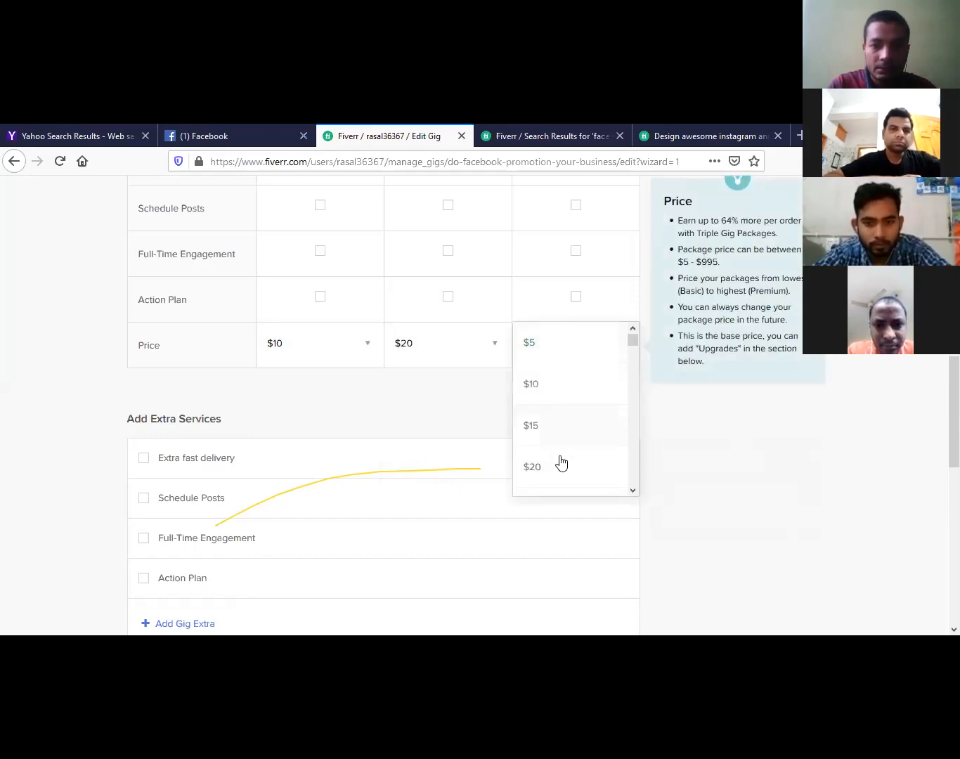
{"action": "scroll", "coordinate": [631, 380], "scroll_direction": "down", "scroll_amount": 2}
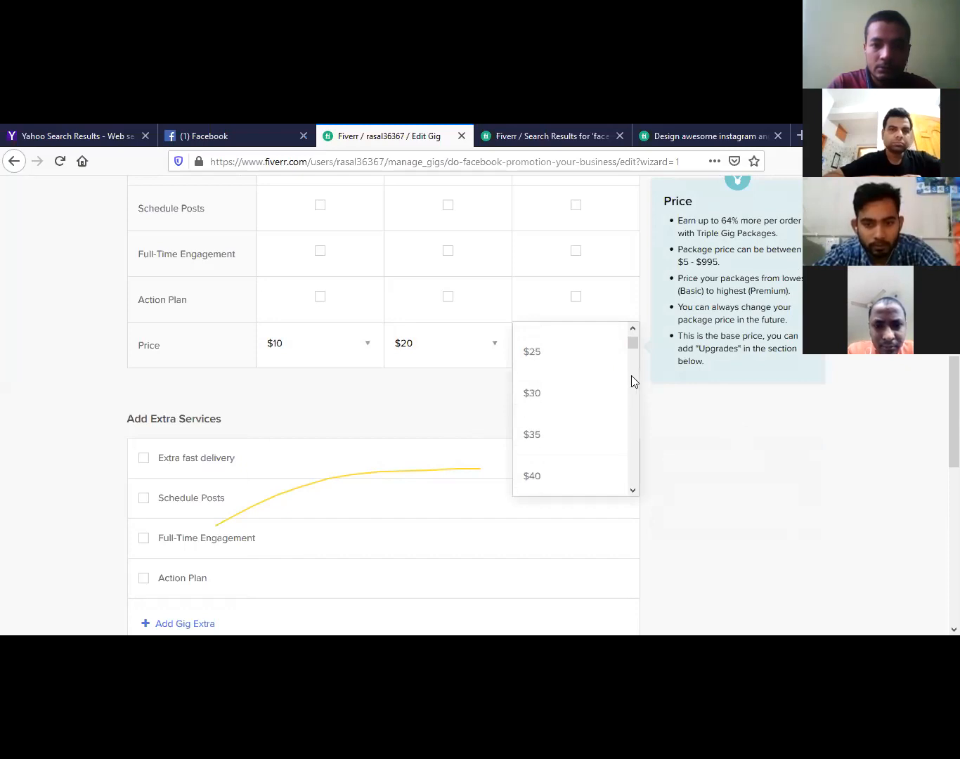
{"action": "left_click", "coordinate": [561, 392]}
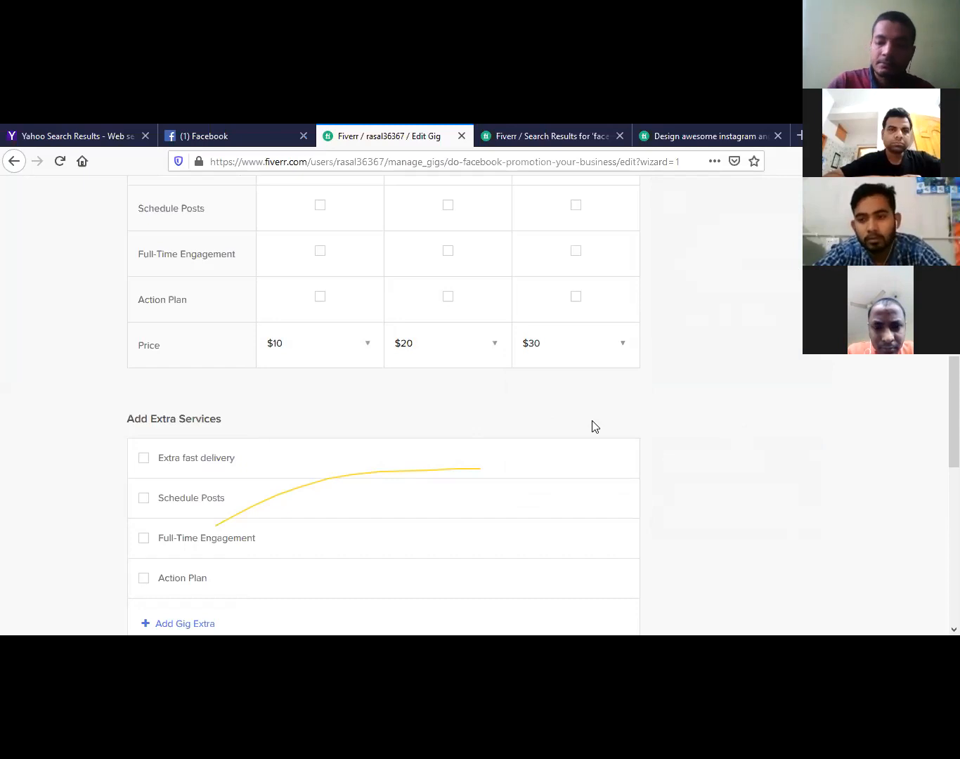
- Include the Action Plan in the Premium package
{"action": "scroll", "coordinate": [594, 426], "scroll_direction": "up", "scroll_amount": 2}
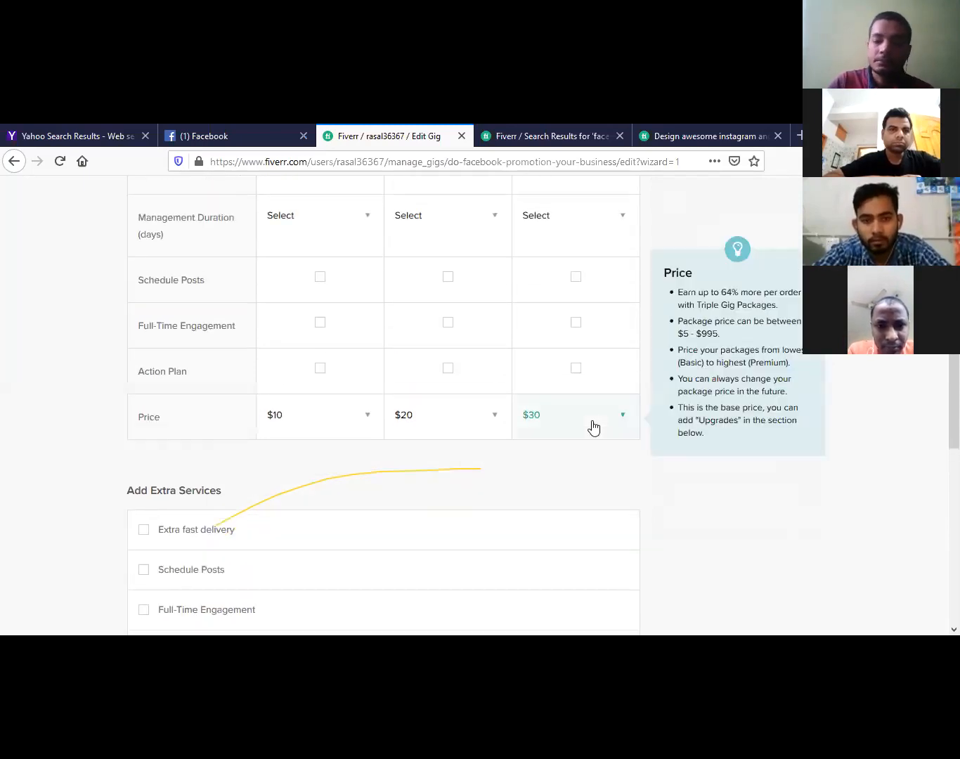
{"action": "scroll", "coordinate": [592, 426], "scroll_direction": "up", "scroll_amount": 2}
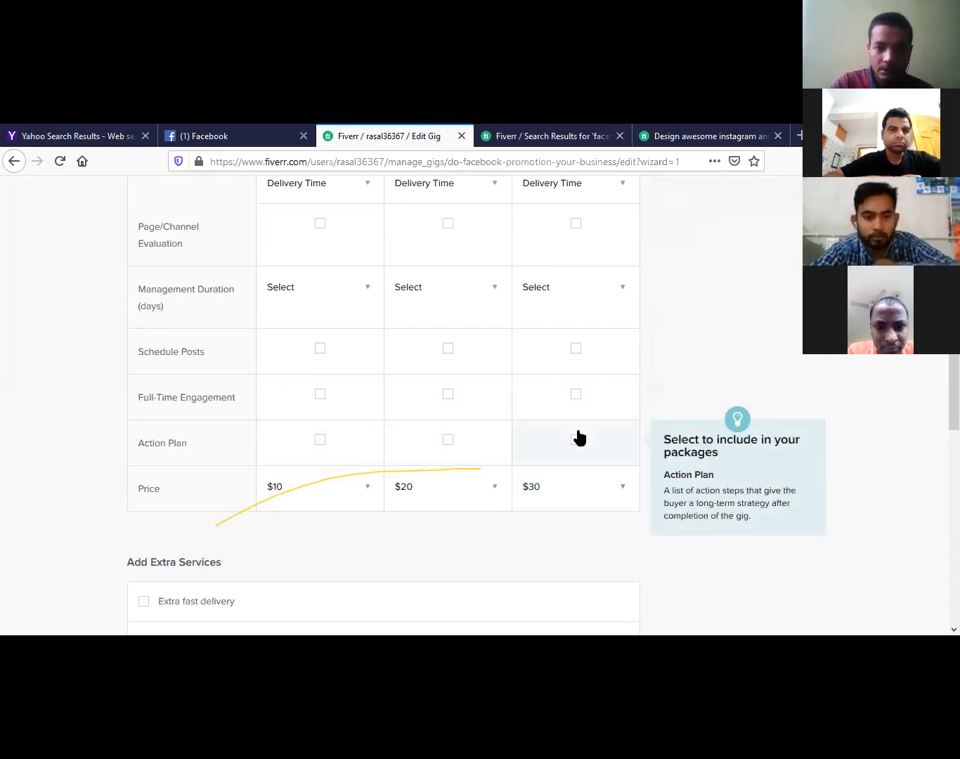
{"action": "left_click", "coordinate": [576, 441]}
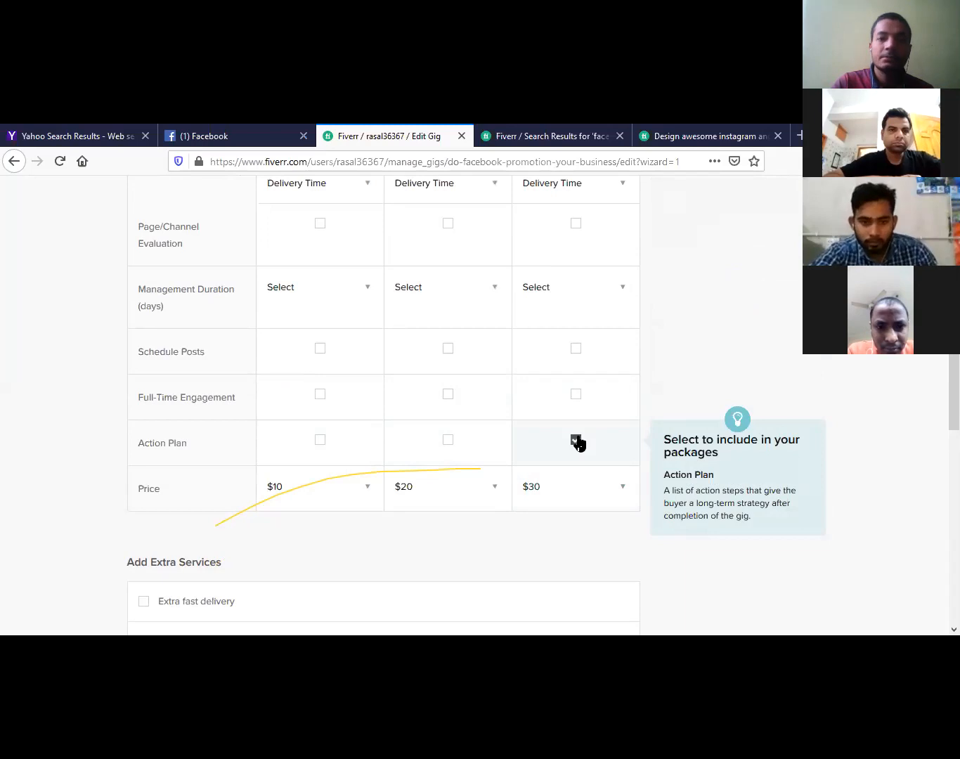
- Include Full-Time Engagement in the Standard and Premium packages, and Schedule Posts in all three packages
{"action": "left_click", "coordinate": [448, 394]}
{"action": "left_click", "coordinate": [571, 398]}
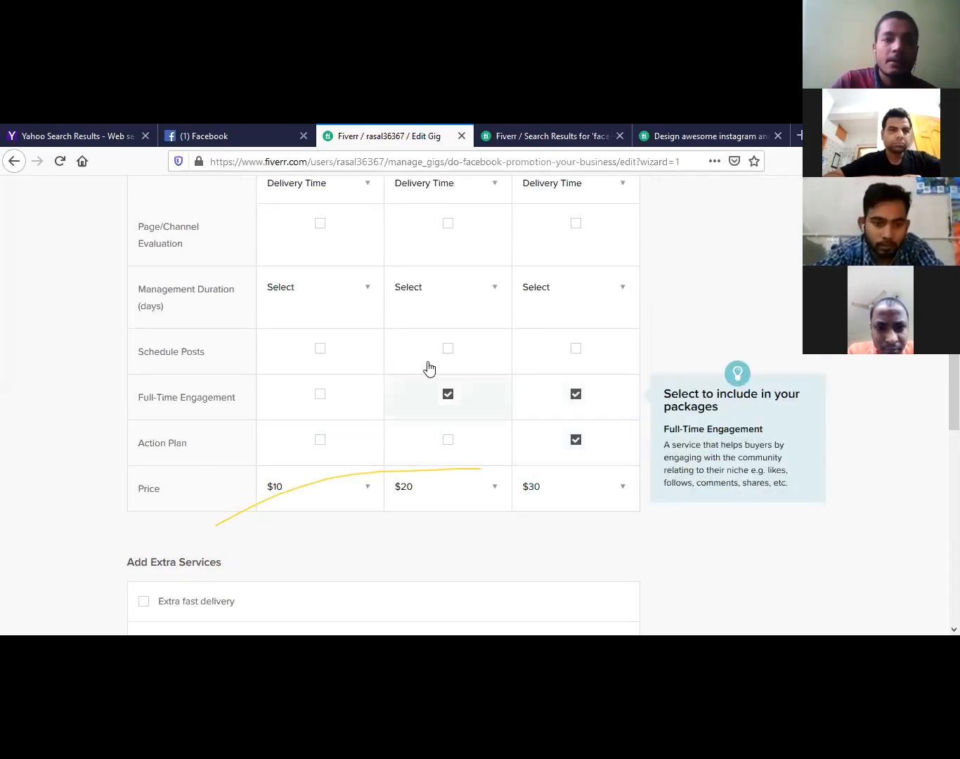
{"action": "left_click", "coordinate": [316, 352]}
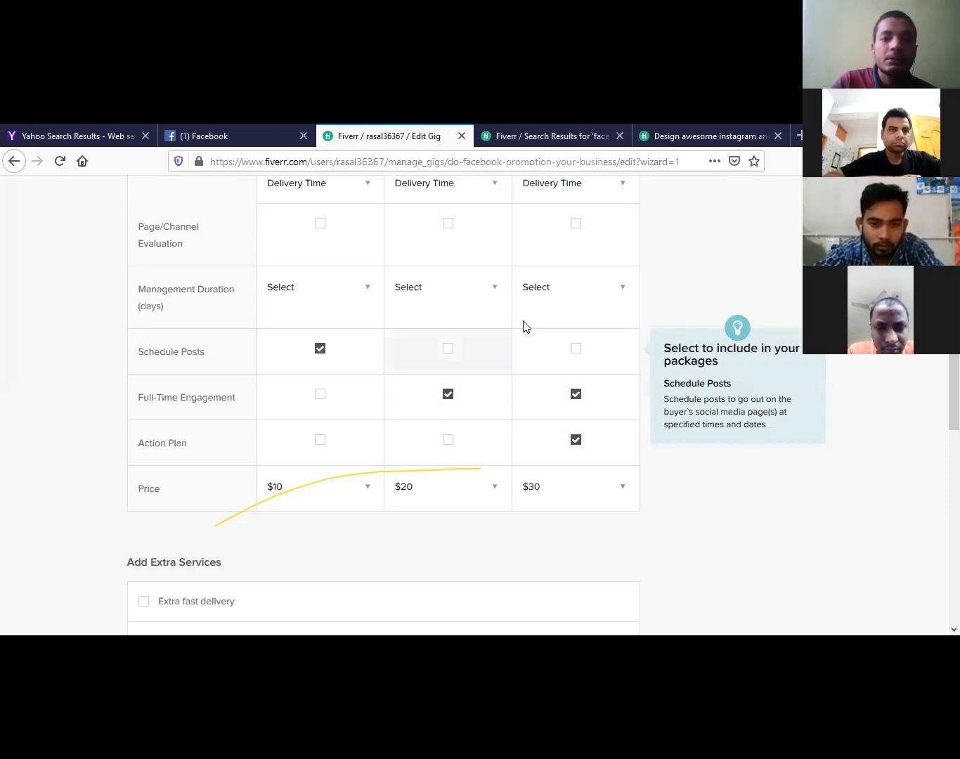
{"action": "left_click", "coordinate": [445, 353]}
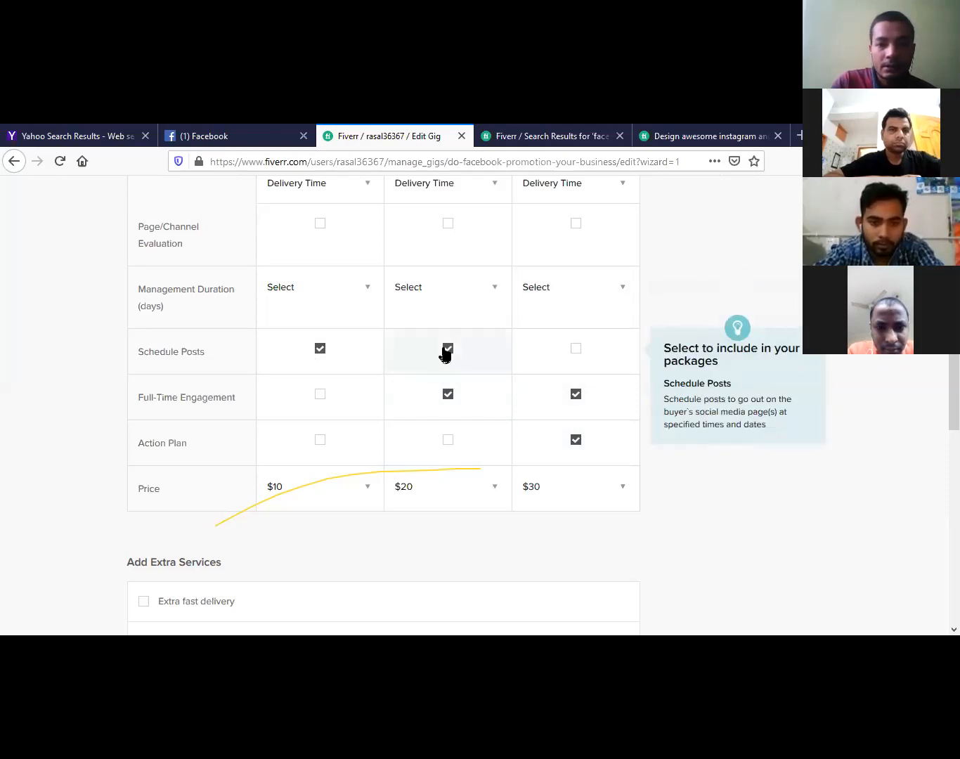
{"action": "left_click", "coordinate": [576, 352]}
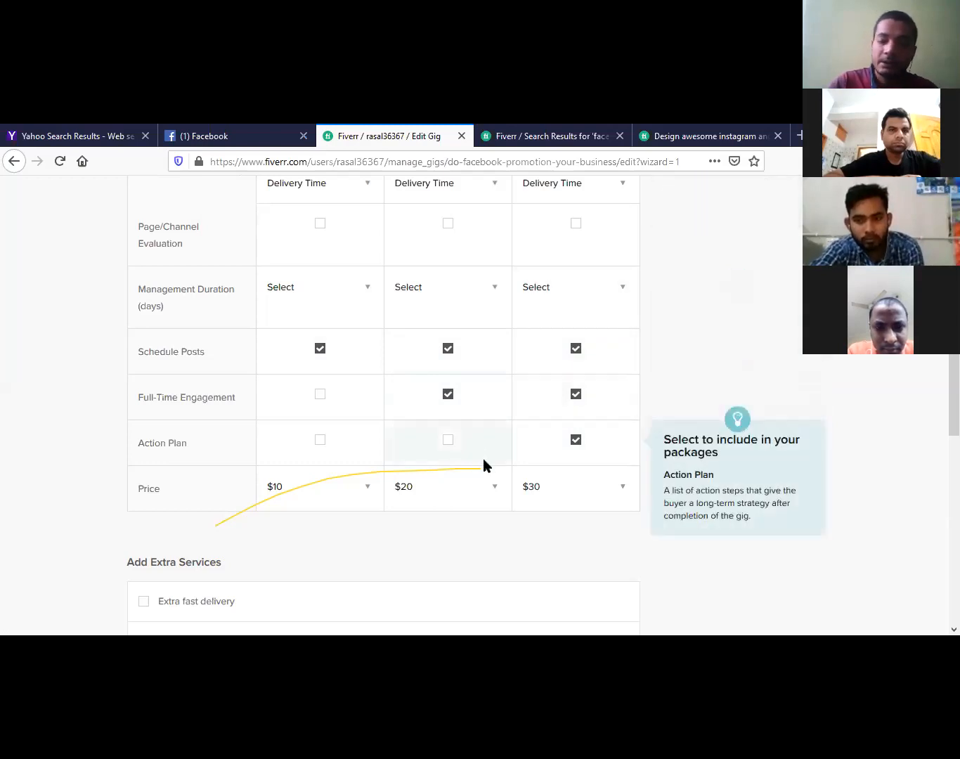
- Set the management duration to 3 days for Basic, 4 days for Standard and 5 days for Premium
{"action": "scroll", "coordinate": [484, 464], "scroll_direction": "up", "scroll_amount": 2}
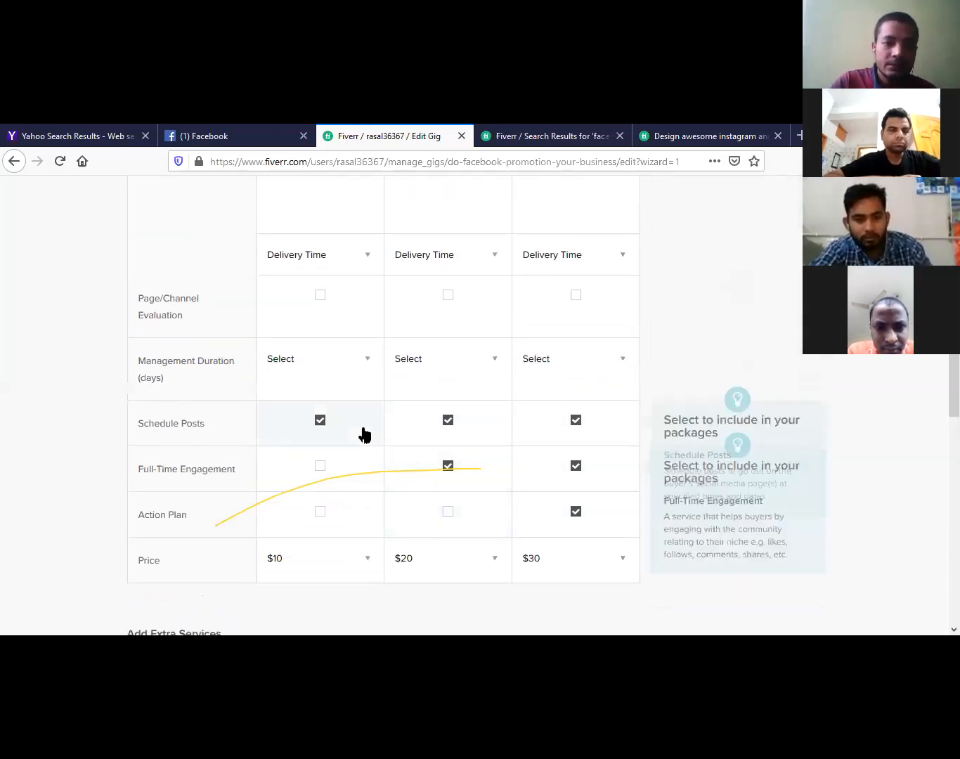
{"action": "left_click", "coordinate": [367, 364]}
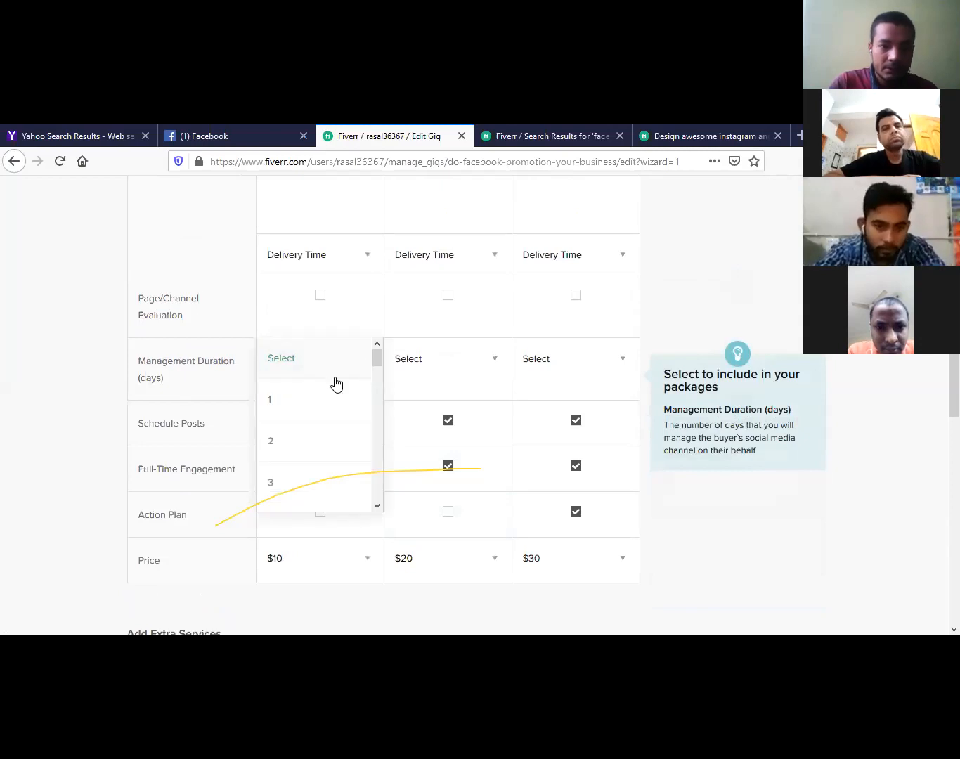
{"action": "left_click", "coordinate": [279, 490]}
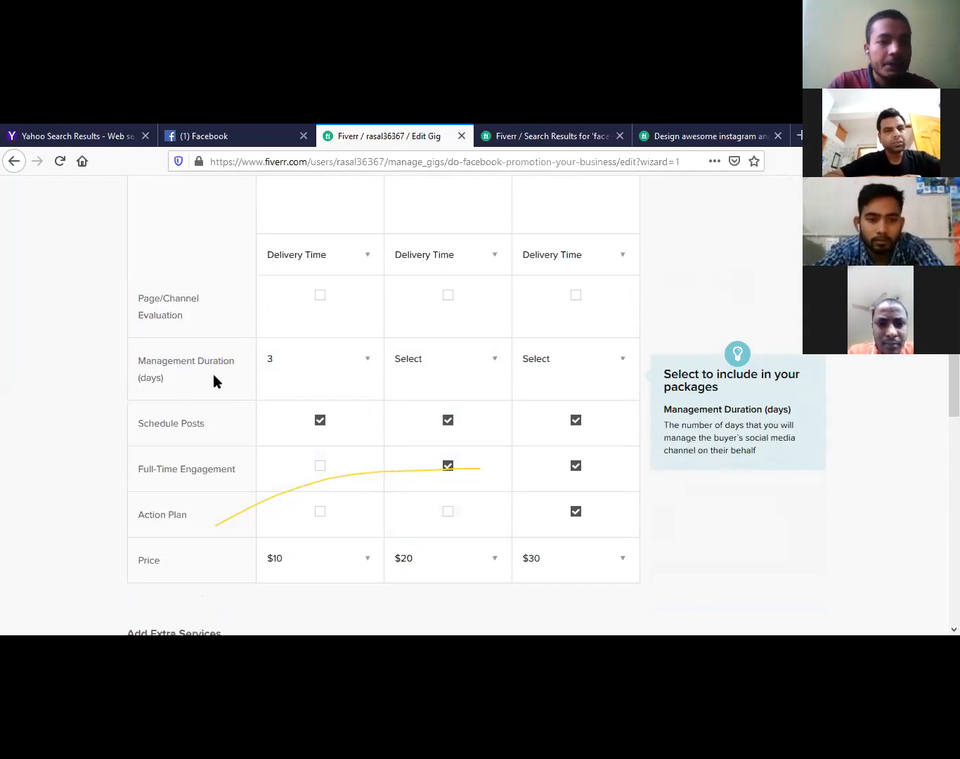
{"action": "left_click", "coordinate": [495, 363]}
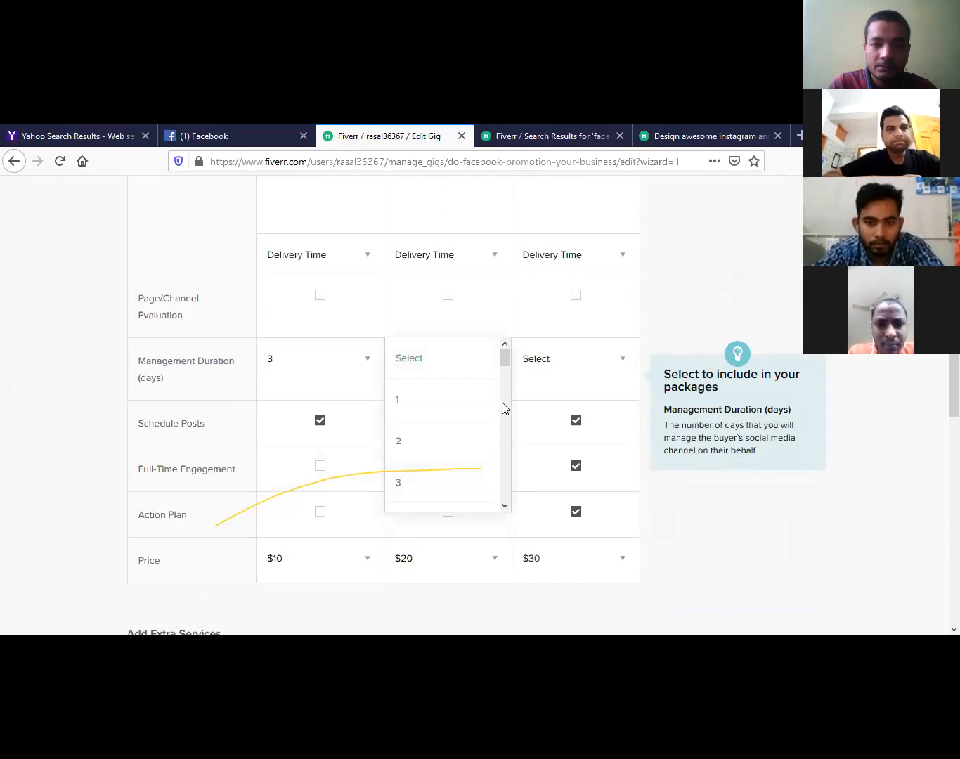
{"action": "scroll", "coordinate": [505, 397], "scroll_direction": "down", "scroll_amount": 4}
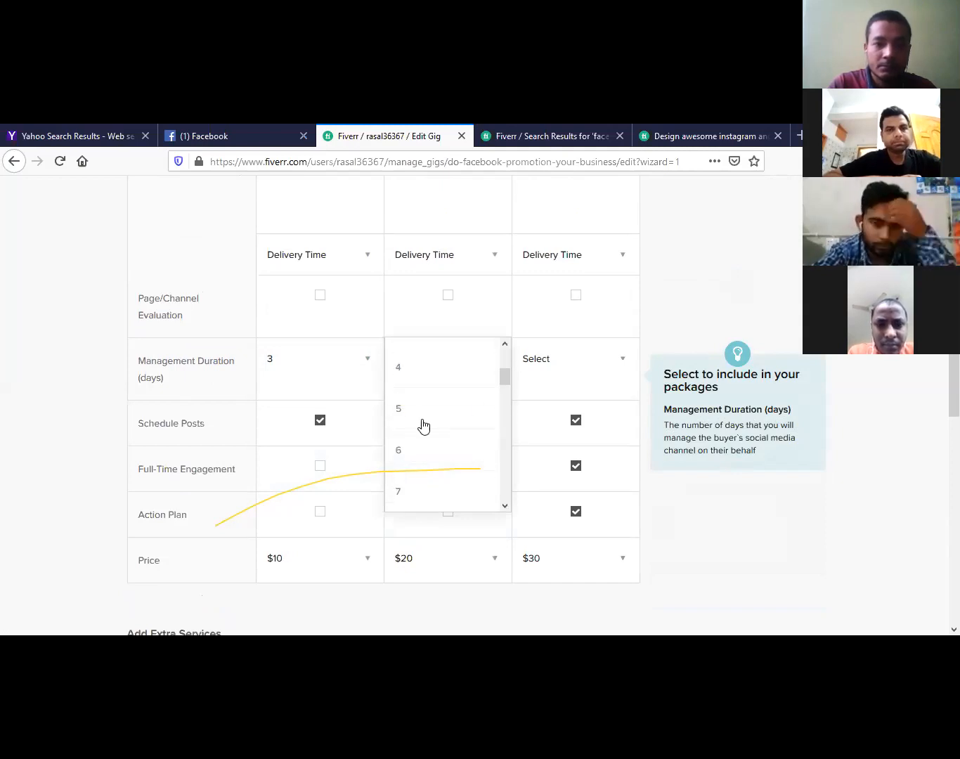
{"action": "left_click", "coordinate": [405, 374]}
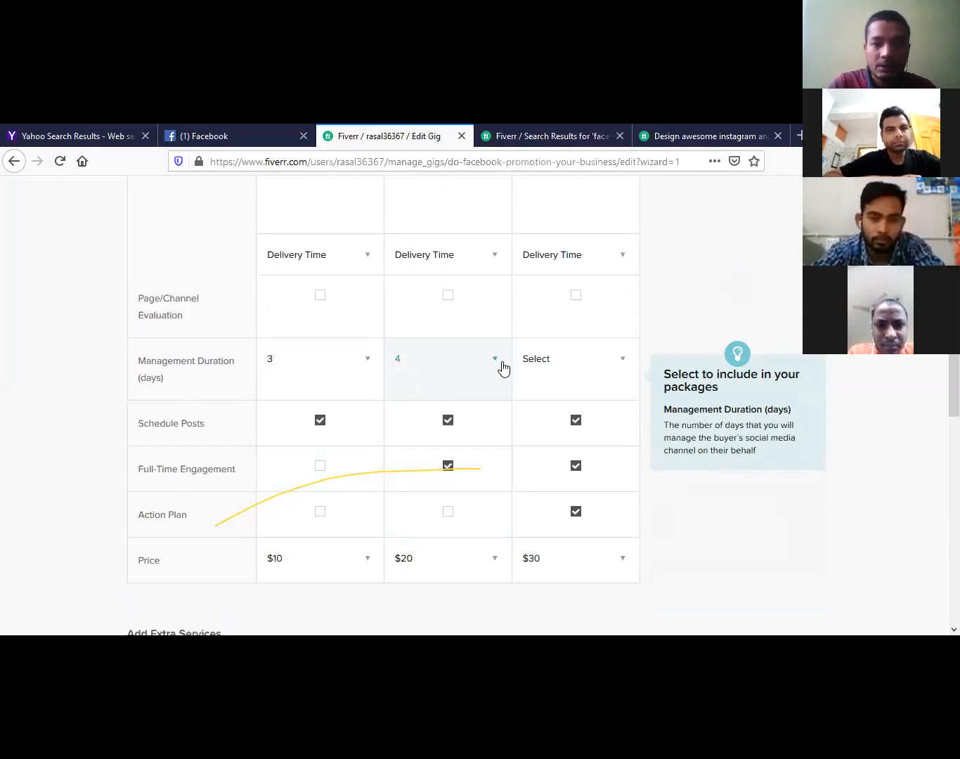
{"action": "left_click", "coordinate": [611, 368]}
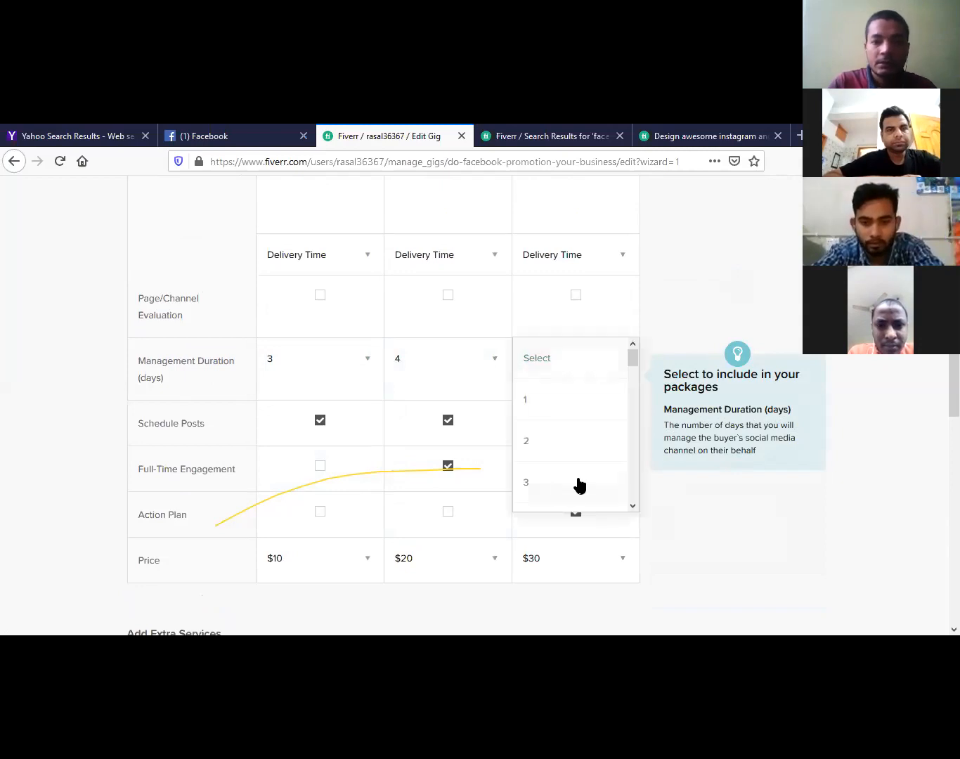
{"action": "scroll", "coordinate": [631, 398], "scroll_direction": "down", "scroll_amount": 2}
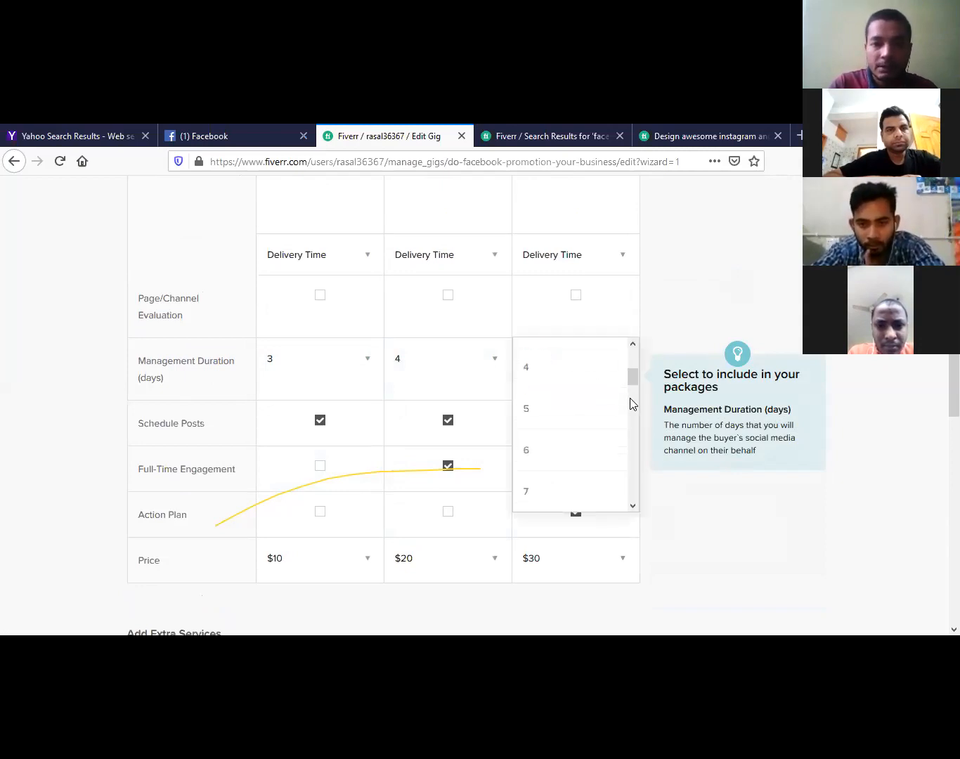
{"action": "left_click", "coordinate": [559, 414]}
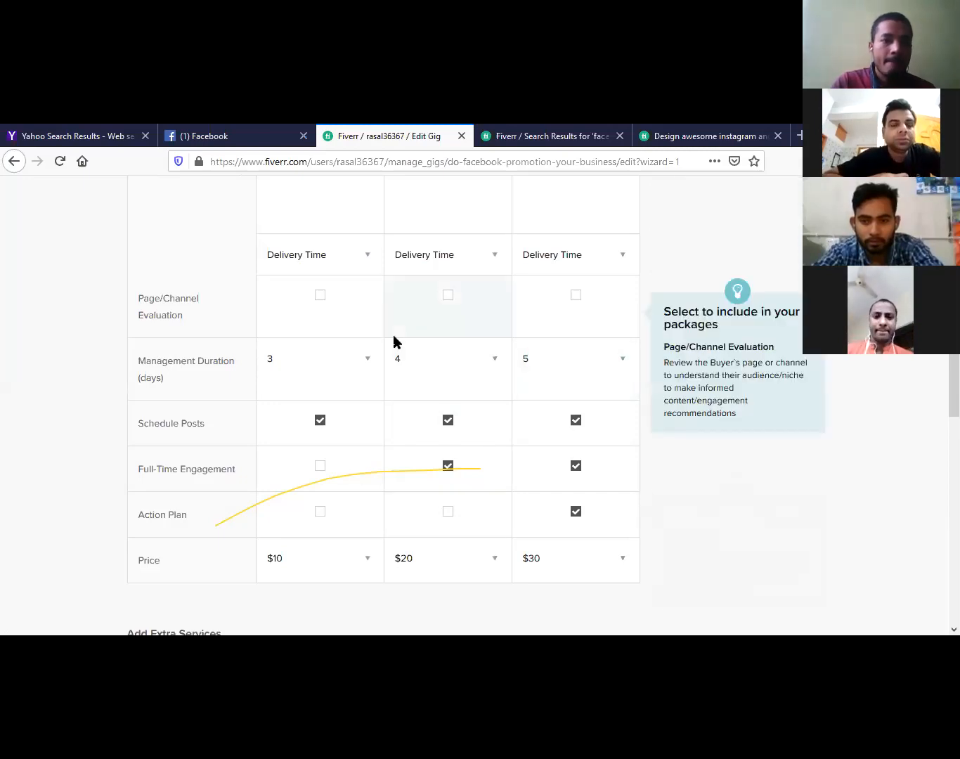
- Include Page/Channel Evaluation in the Basic, Standard and Premium packages
{"action": "left_click", "coordinate": [319, 295]}
{"action": "left_click", "coordinate": [449, 298]}
{"action": "left_click", "coordinate": [576, 296]}
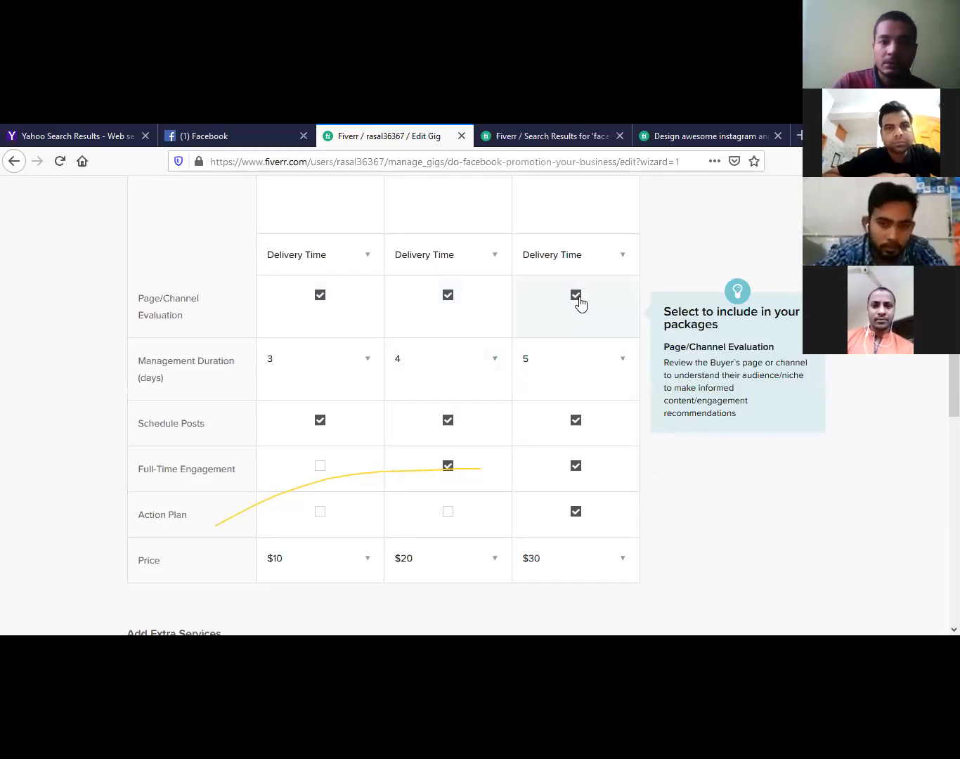
- Set the delivery time to 4 days for Basic, 5 days for Standard and 6 days for Premium
{"action": "left_click", "coordinate": [366, 256]}
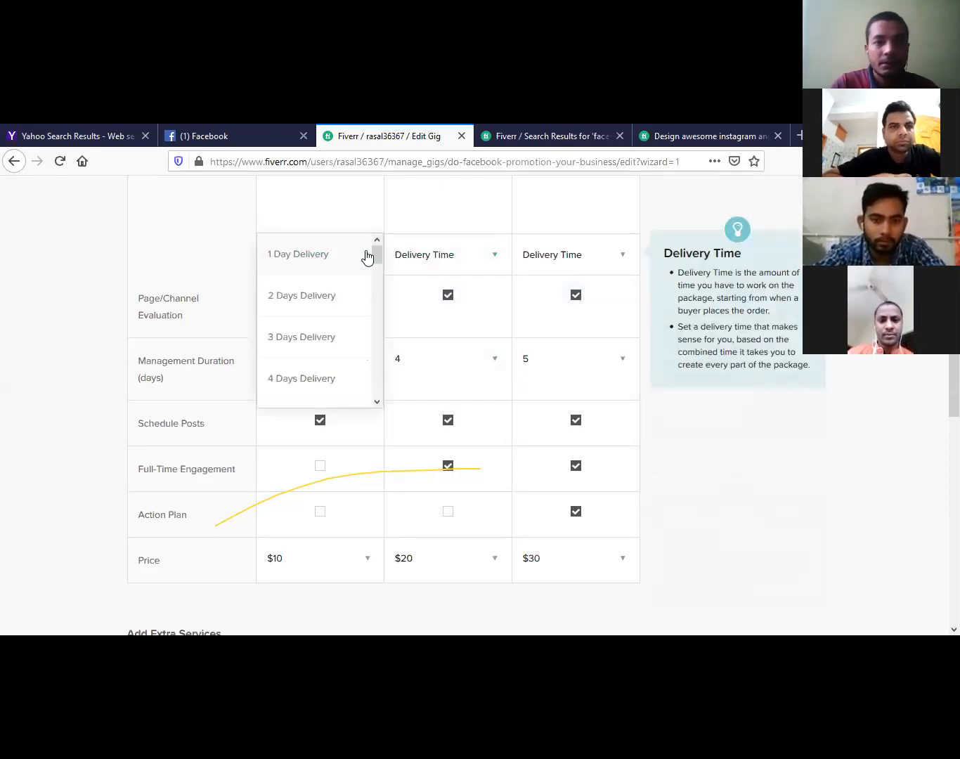
{"action": "left_click", "coordinate": [319, 379]}
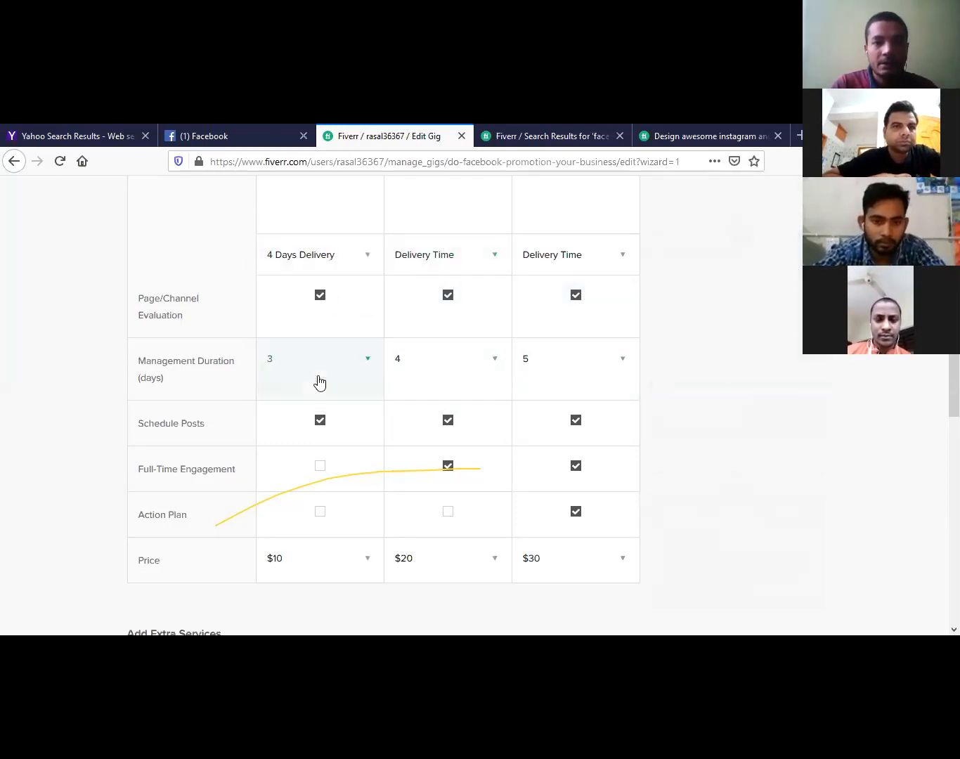
{"action": "left_click", "coordinate": [494, 258]}
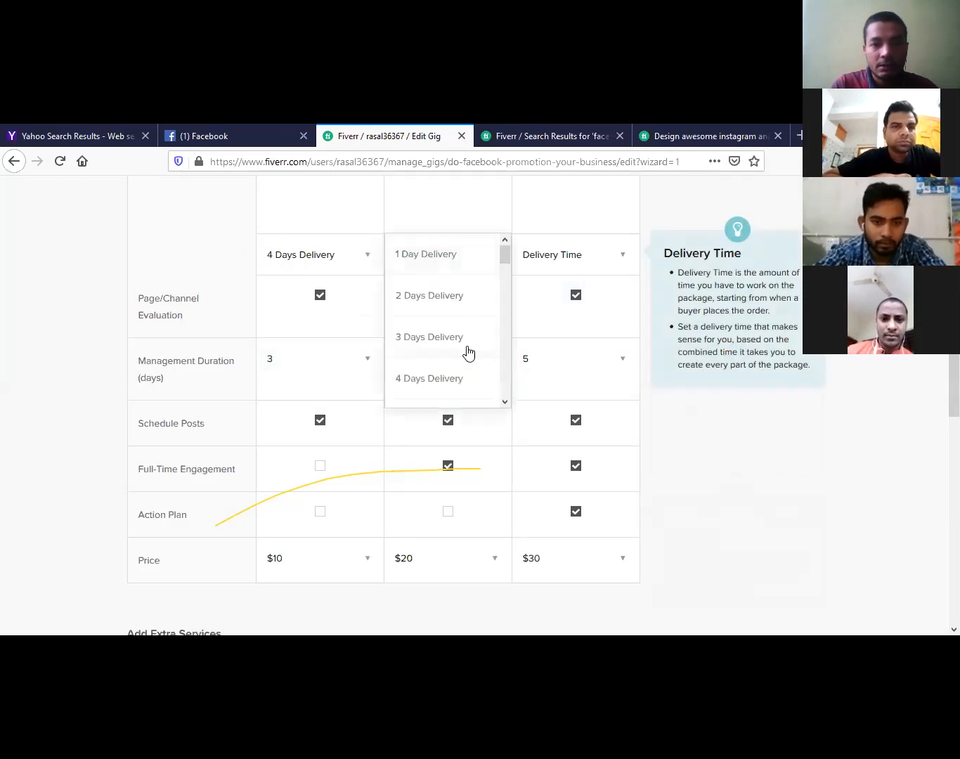
{"action": "left_click", "coordinate": [503, 278]}
{"action": "left_click", "coordinate": [450, 265]}
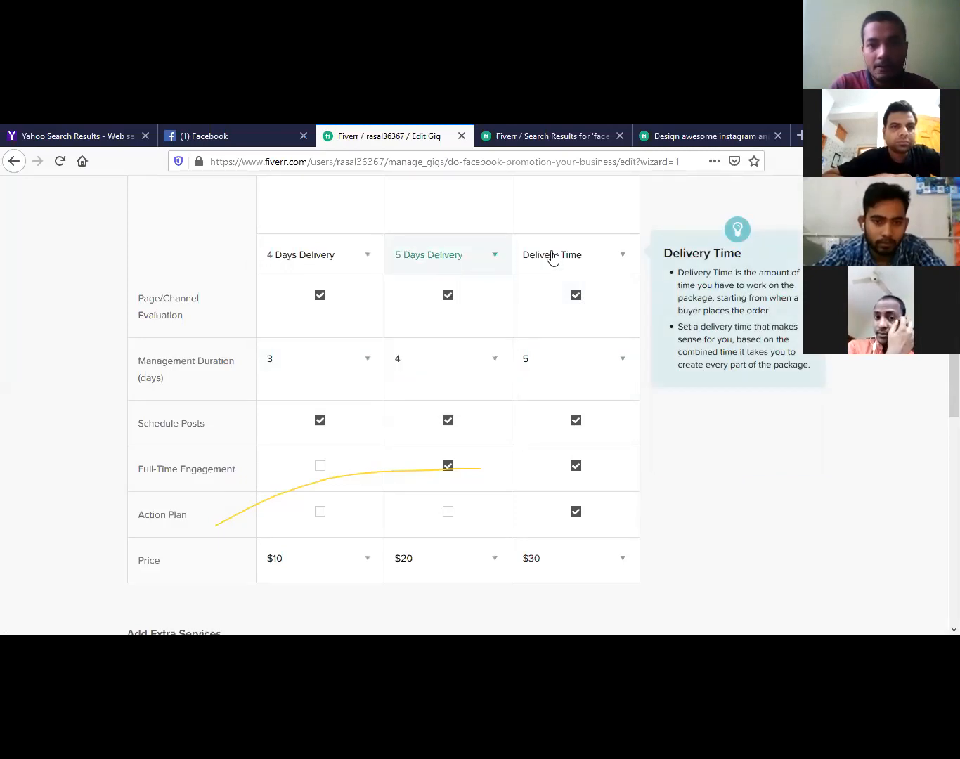
{"action": "left_click", "coordinate": [625, 262]}
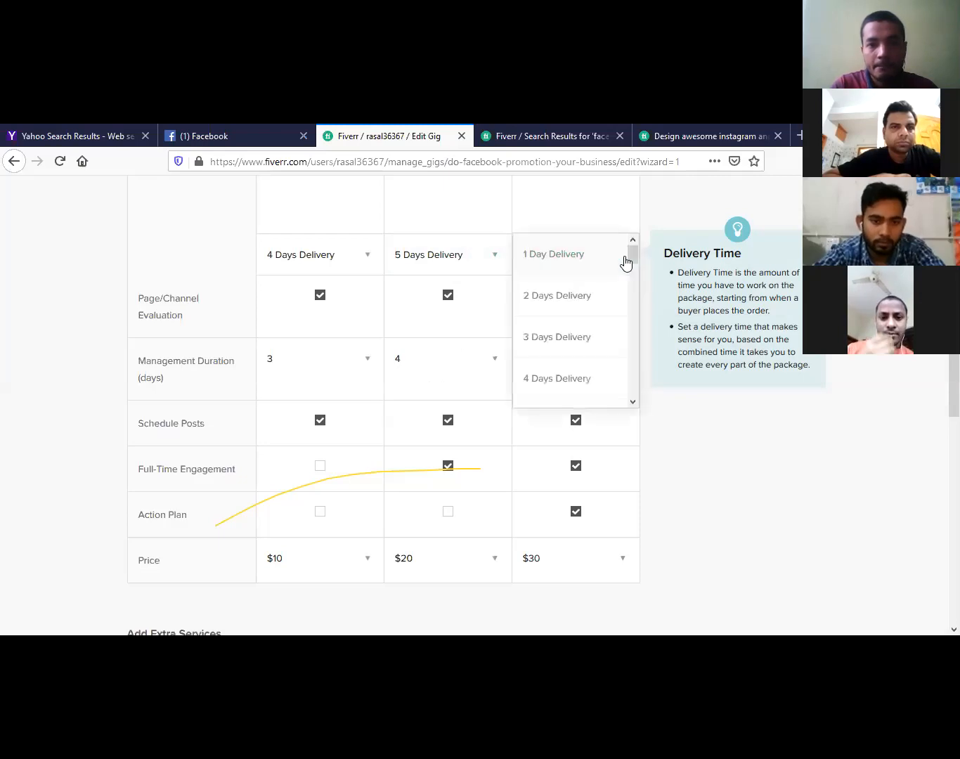
{"action": "left_click", "coordinate": [630, 275]}
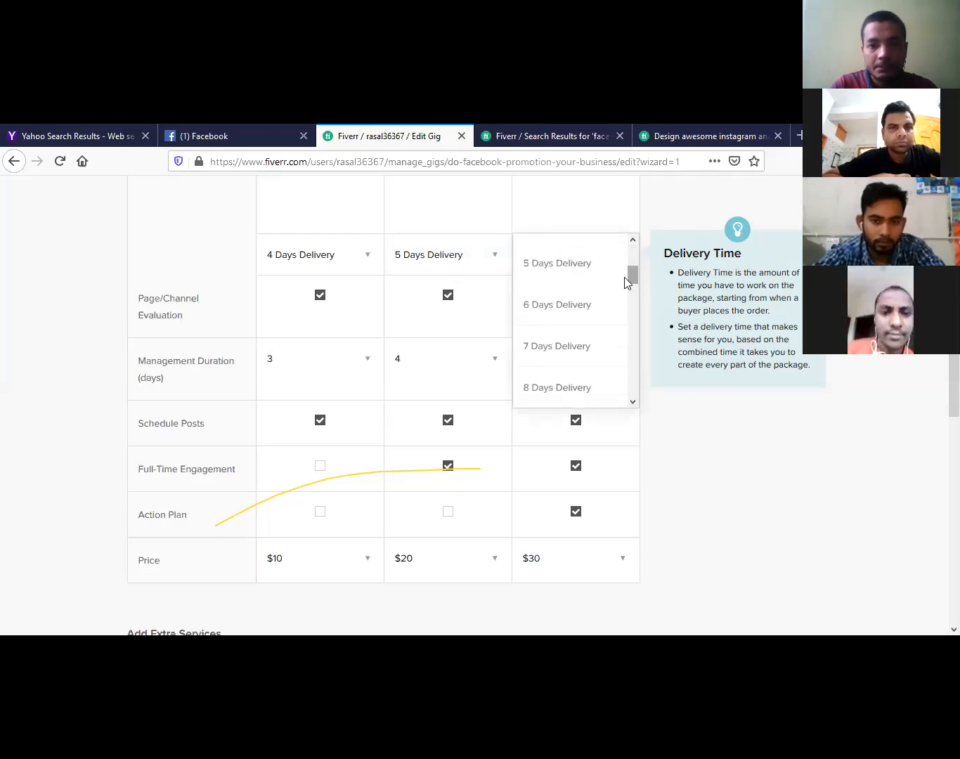
{"action": "left_click", "coordinate": [575, 307]}
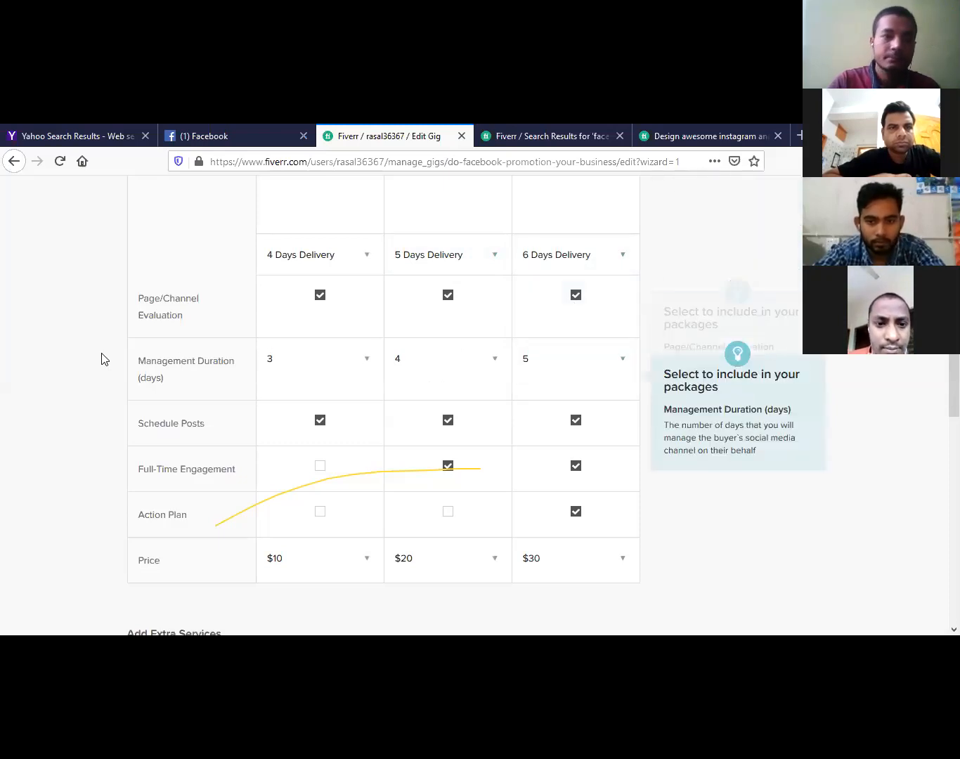
- Name the Basic package "one melion reach"
{"action": "scroll", "coordinate": [89, 349], "scroll_direction": "up", "scroll_amount": 5}
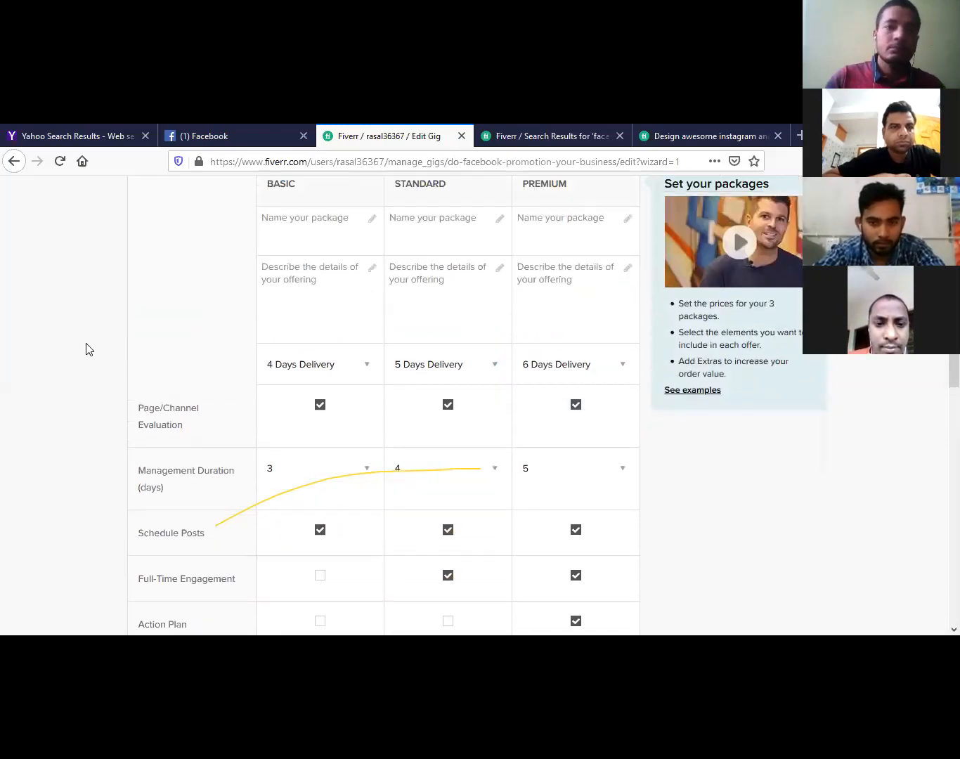
{"action": "left_click", "coordinate": [306, 326]}
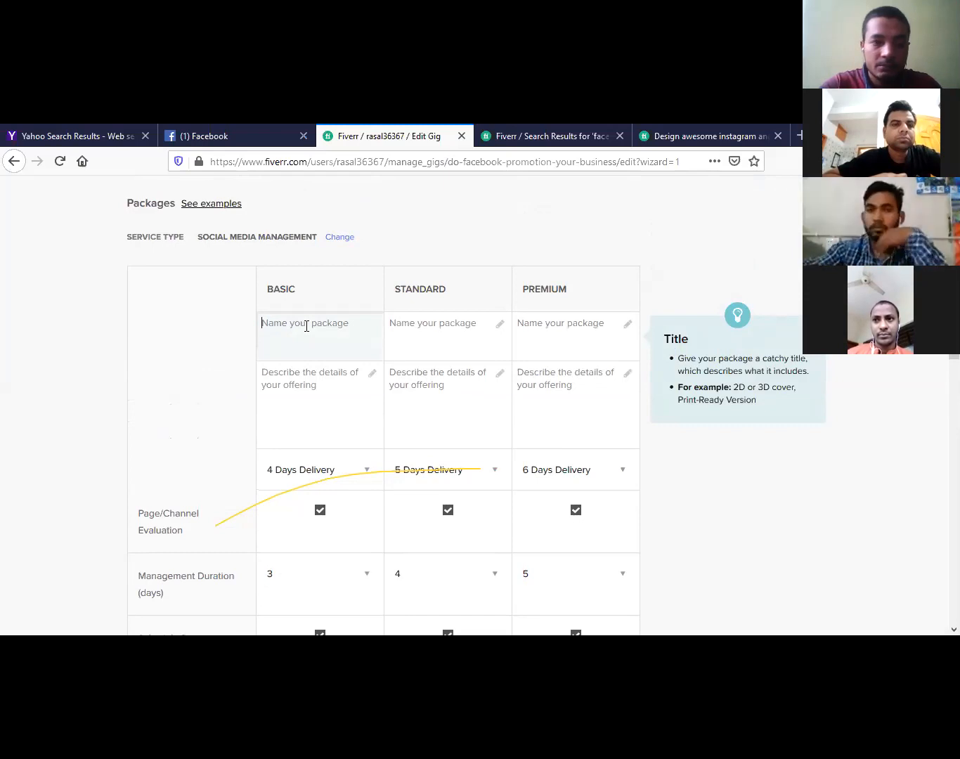
{"action": "type", "text": "one m"}
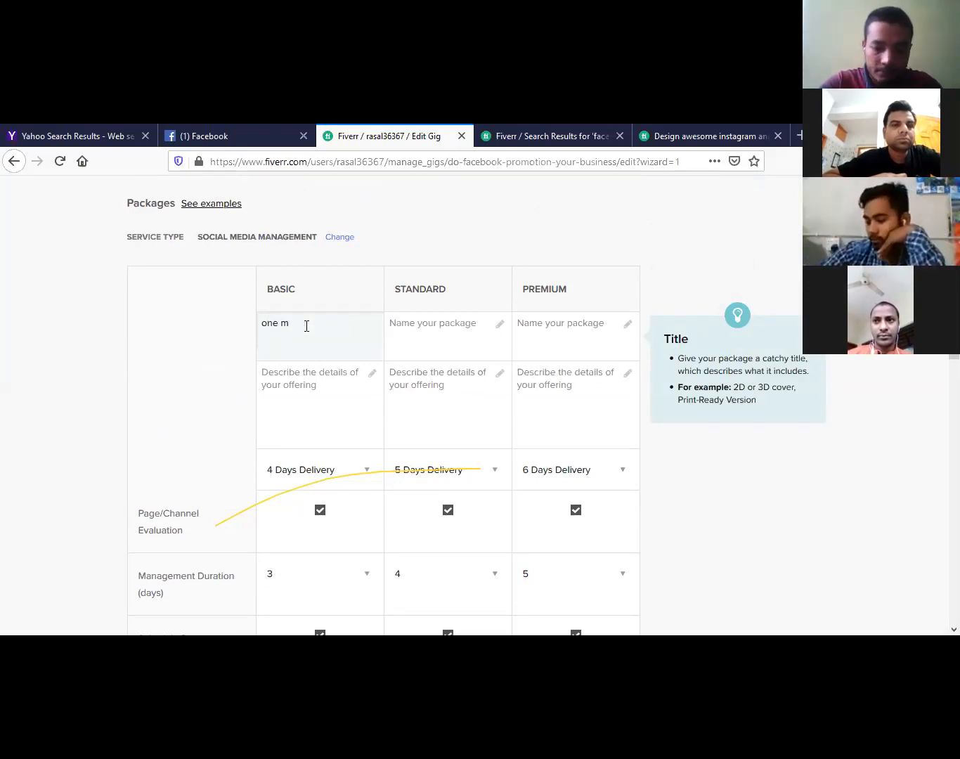
{"action": "type", "text": "eliun"}
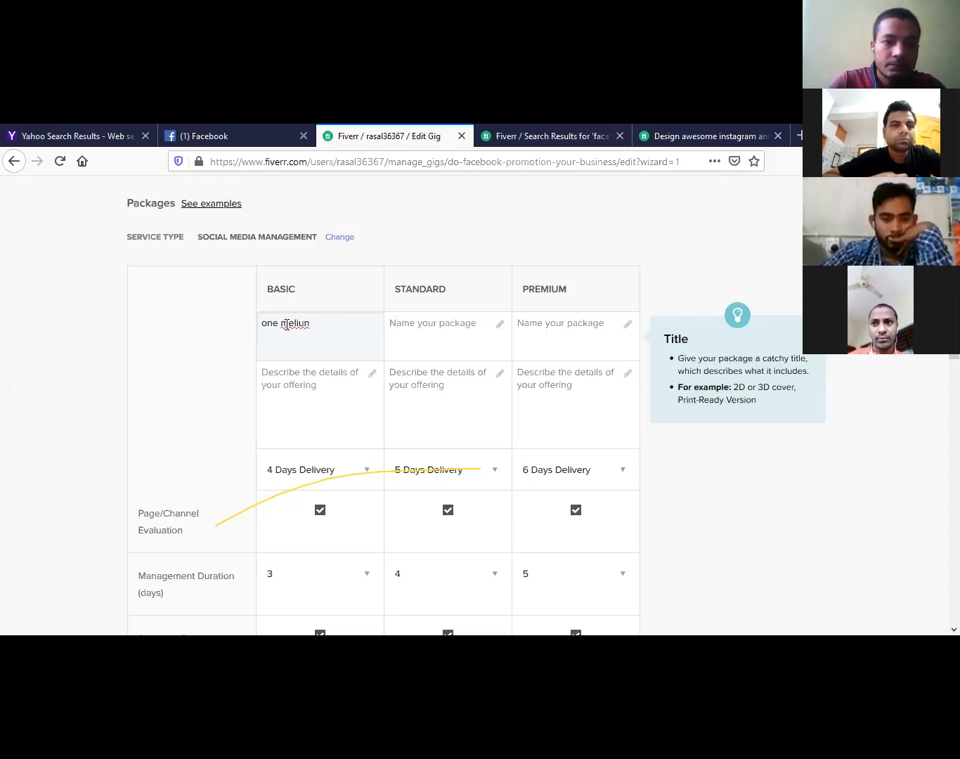
{"action": "right_click", "coordinate": [286, 325]}
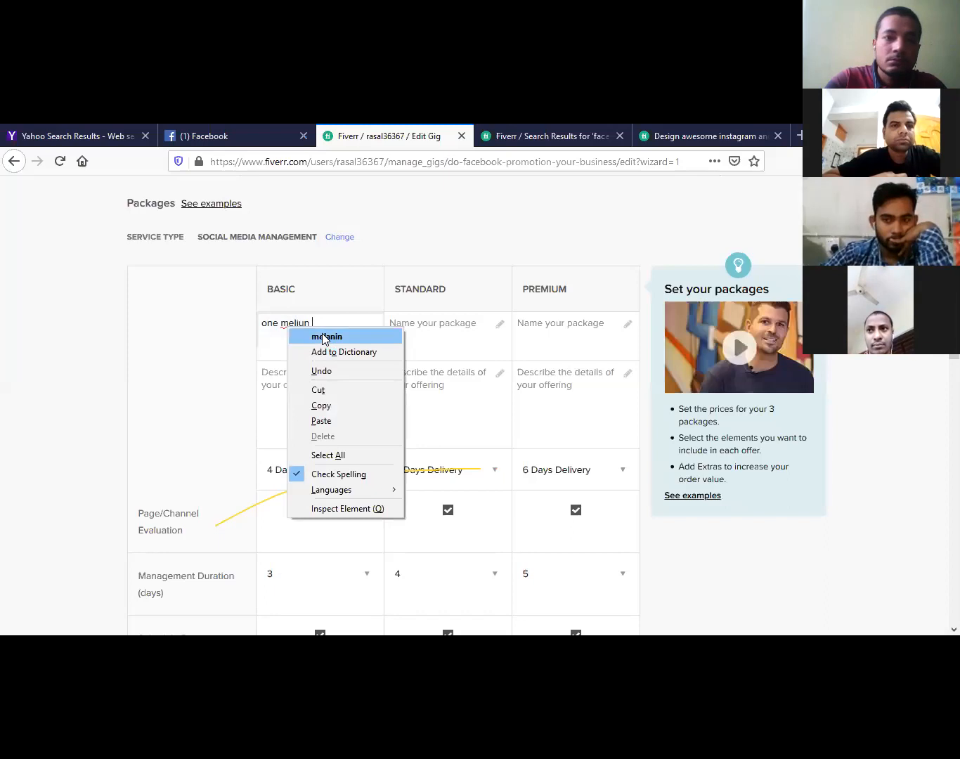
{"action": "left_click", "coordinate": [319, 322]}
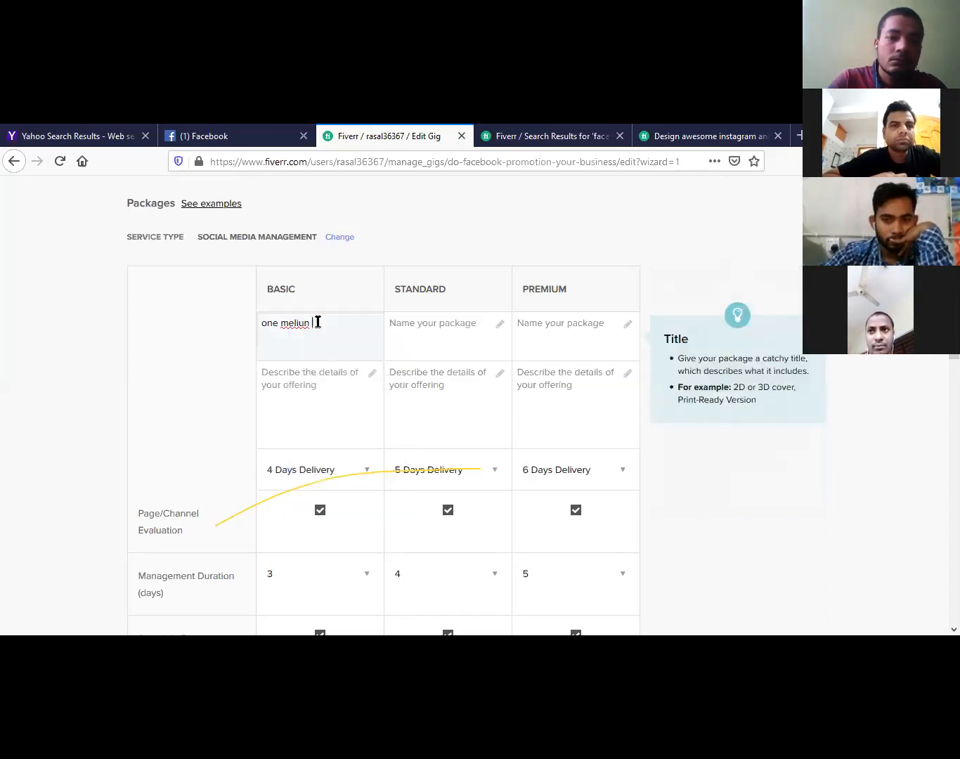
{"action": "key", "text": "BackSpace"}
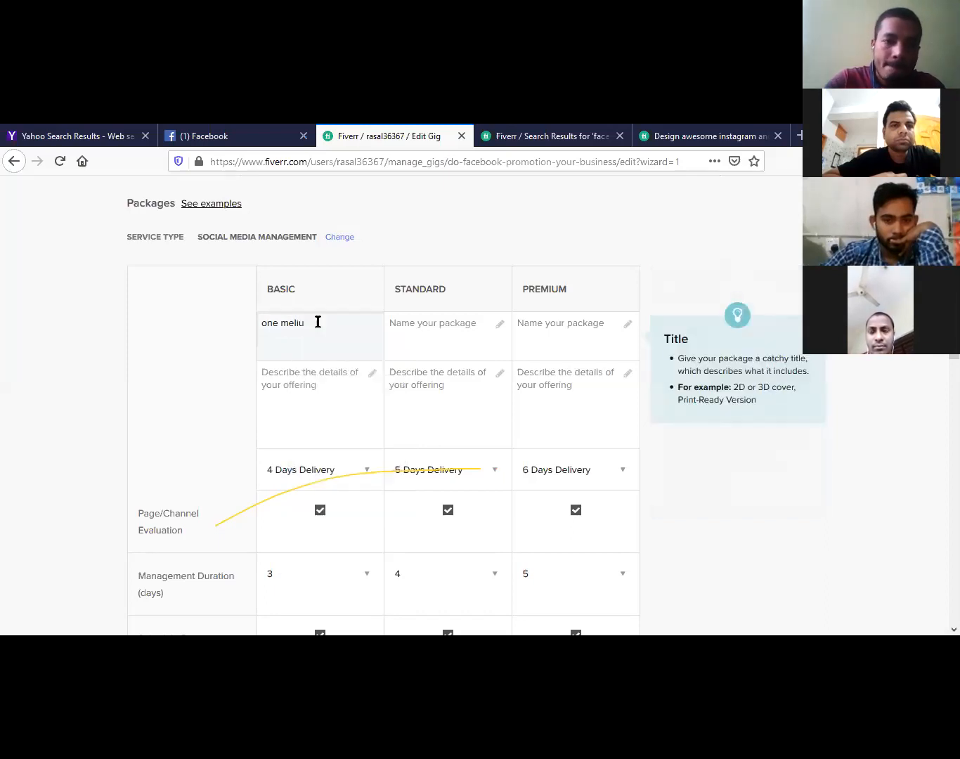
{"action": "key", "text": "BackSpace"}
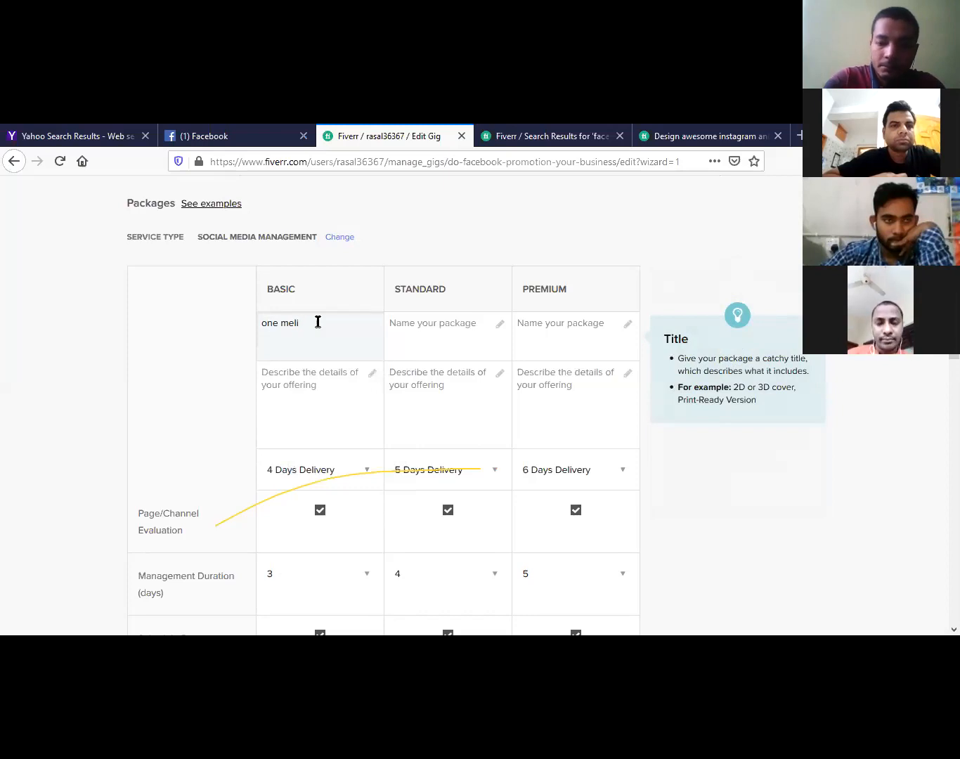
{"action": "type", "text": "on"}
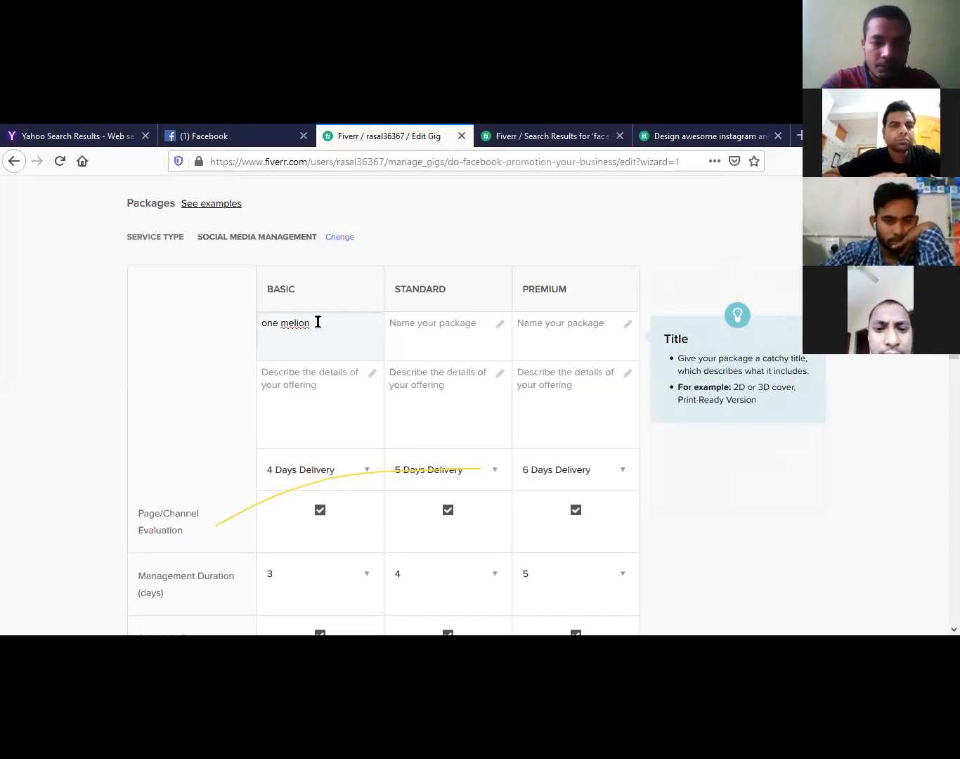
{"action": "type", "text": "reach"}
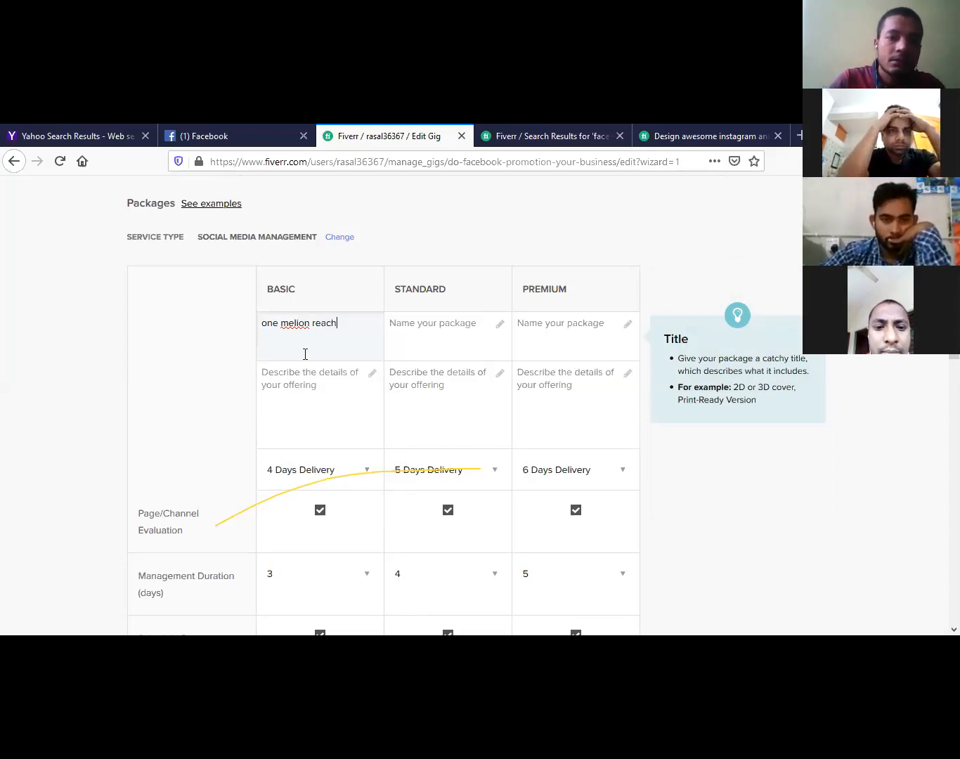
- Replace the misspelled word "melion" in the Basic package's name with the spelling suggestion "melon"
{"action": "key", "text": "Tab"}
{"action": "left_click", "coordinate": [296, 325]}
{"action": "right_click", "coordinate": [297, 325]}
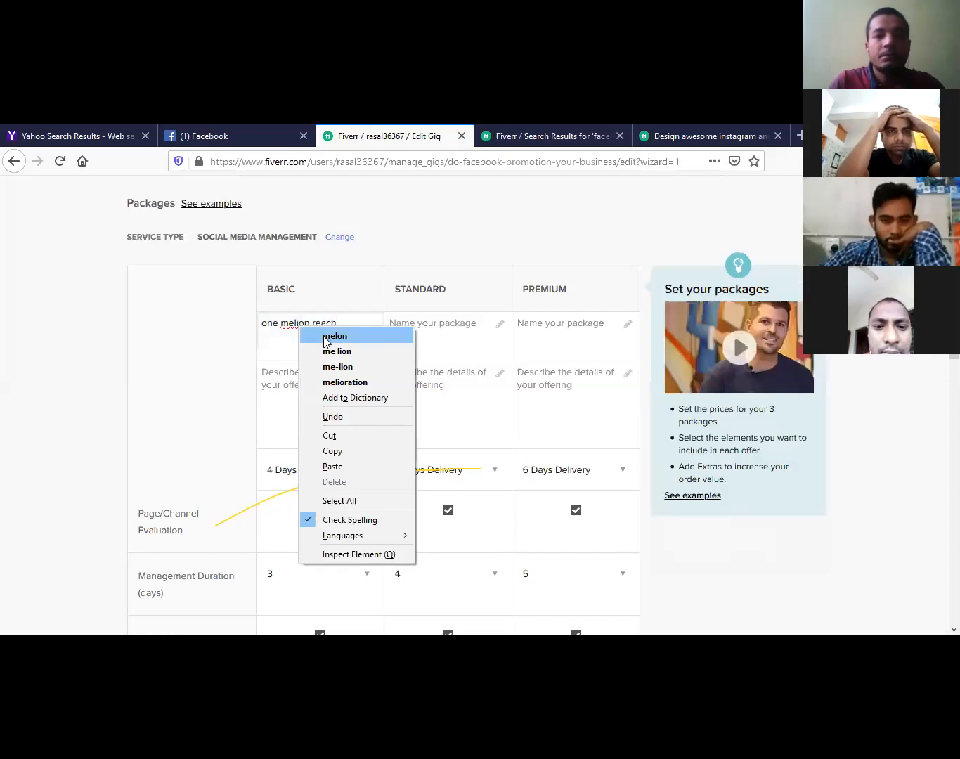
{"action": "left_click", "coordinate": [334, 336]}
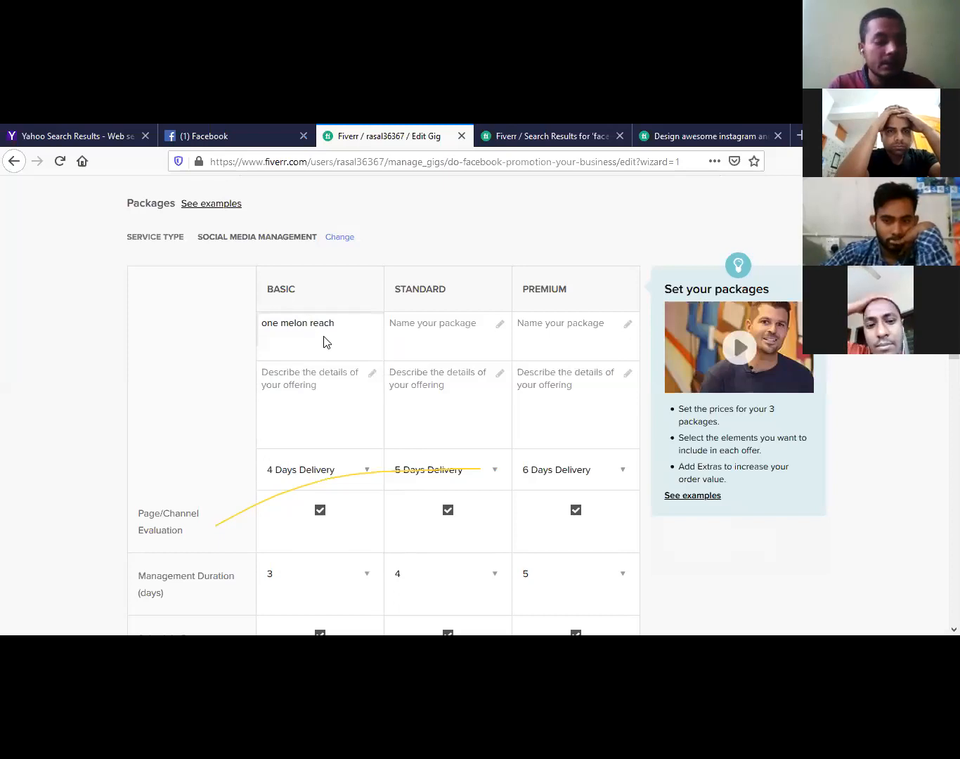
{"action": "left_click", "coordinate": [314, 331]}
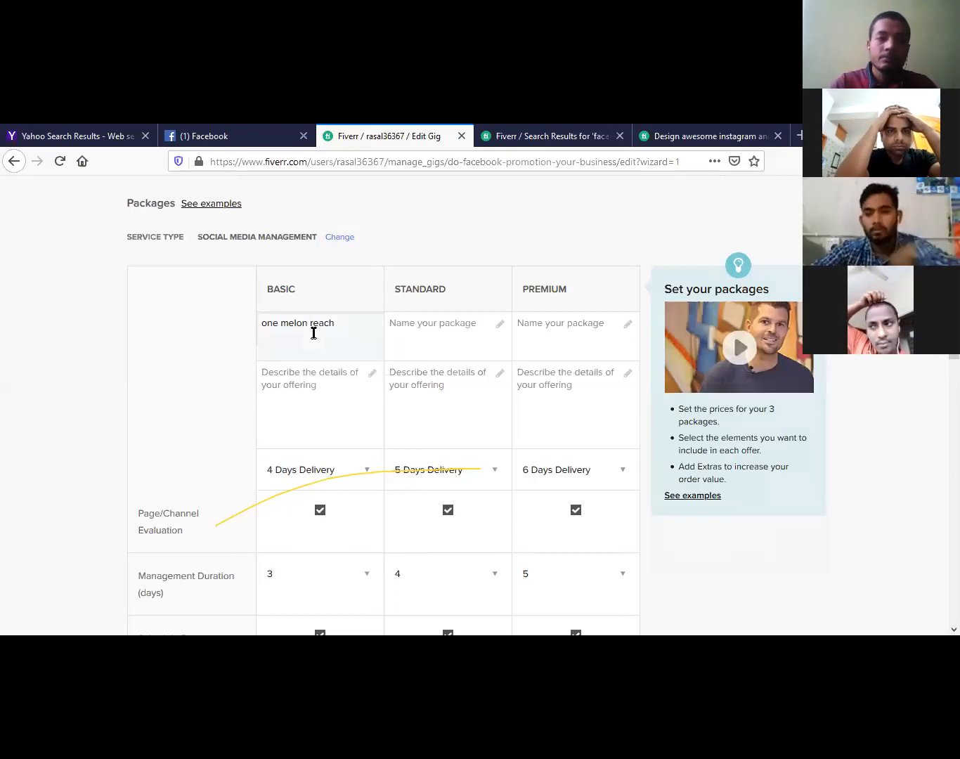
- Correct the Basic package's name to "one million reach", using the spelling suggestion "million" for the misspelled word
{"action": "left_click", "coordinate": [418, 323]}
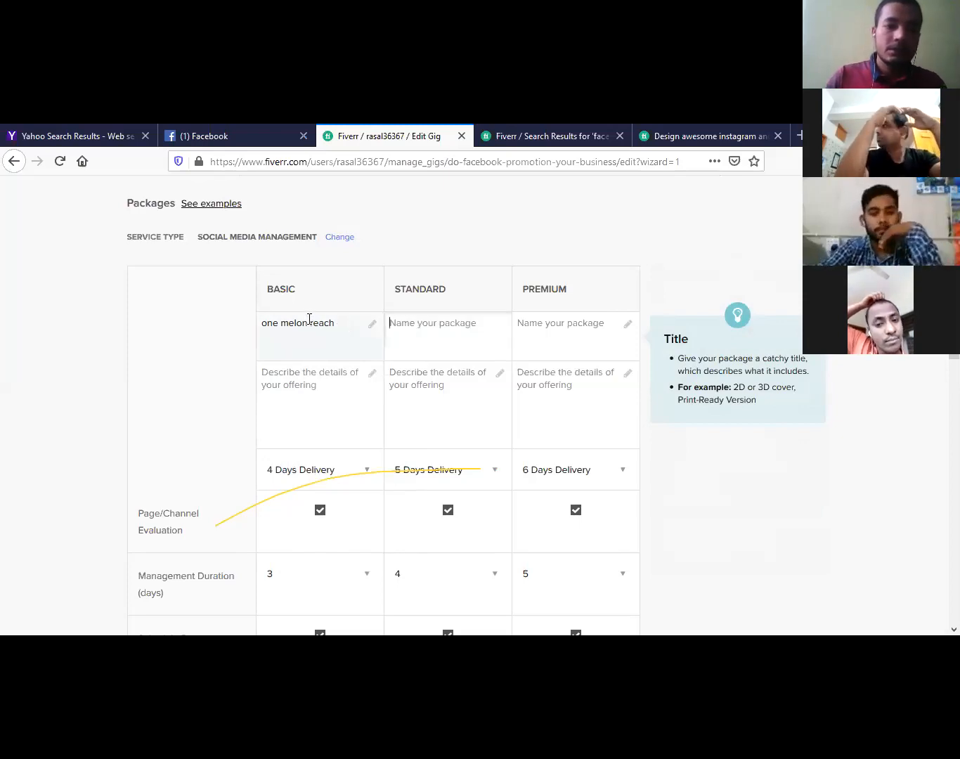
{"action": "left_click", "coordinate": [307, 324]}
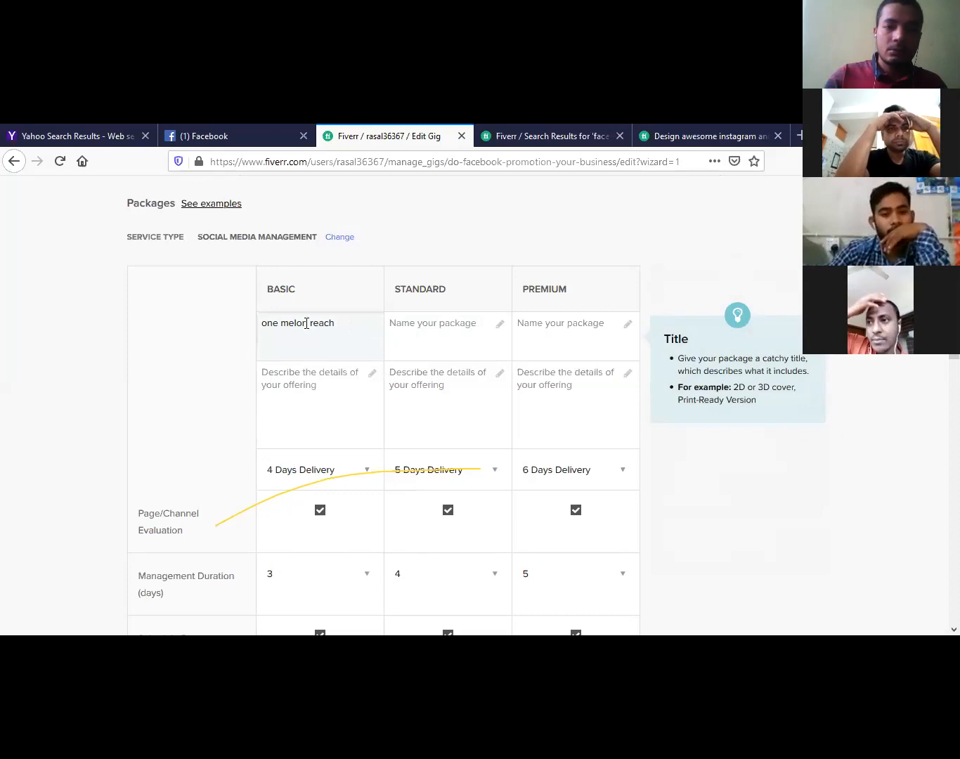
{"action": "key", "text": "BackSpace"}
{"action": "key", "text": "BackSpace"}
{"action": "key", "text": "BackSpace"}
{"action": "key", "text": "BackSpace"}
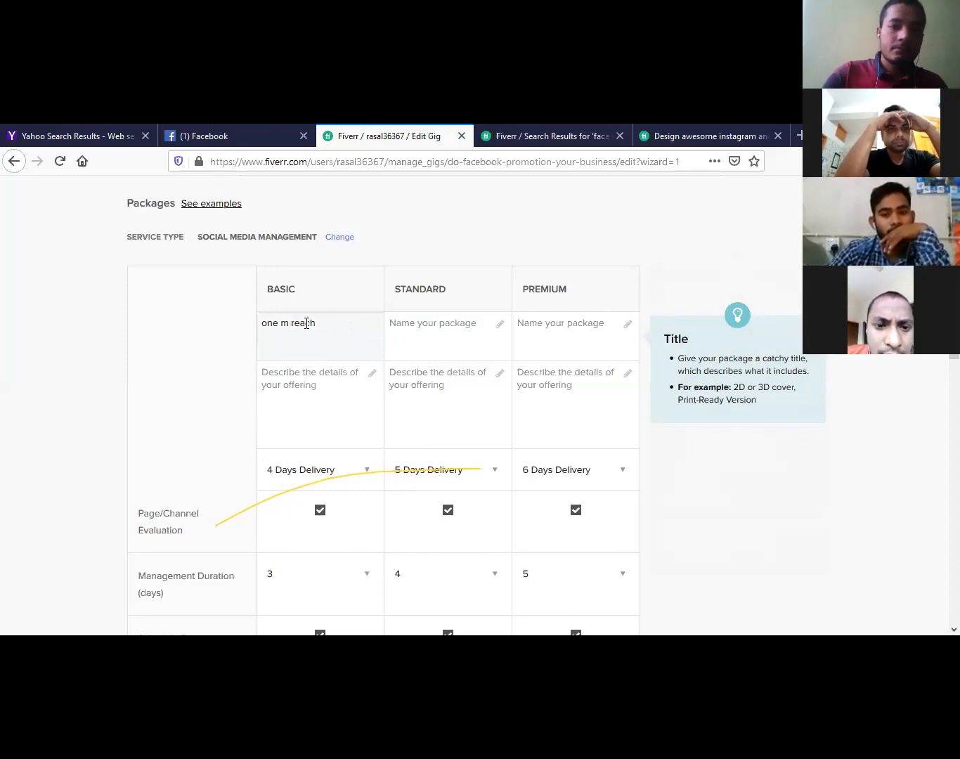
{"action": "type", "text": "ilion"}
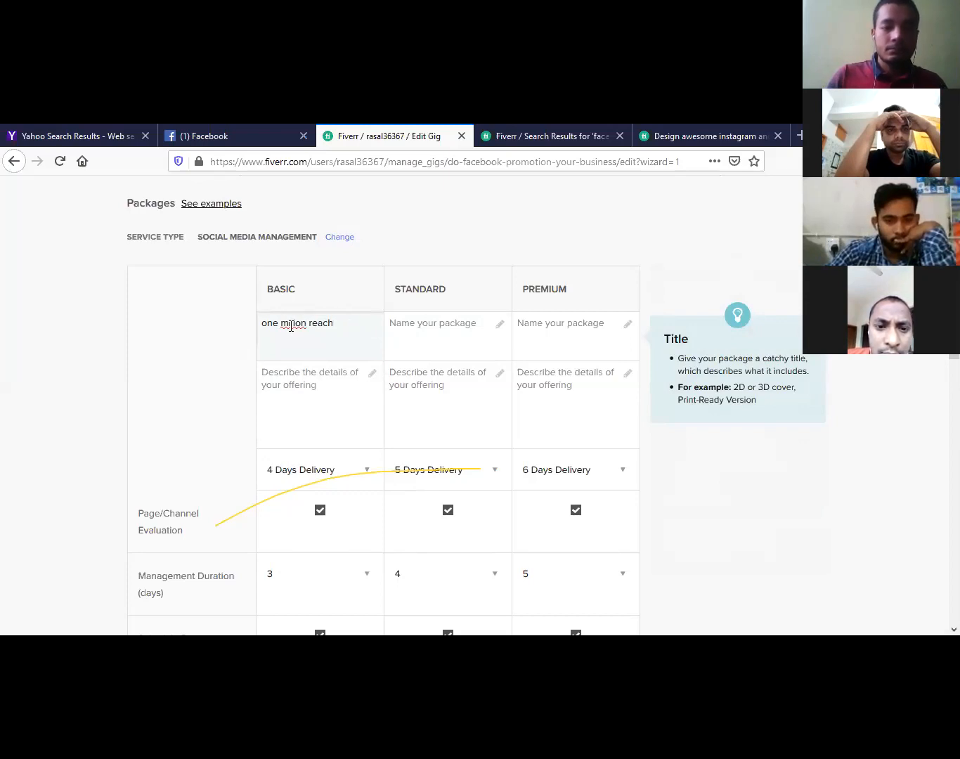
{"action": "right_click", "coordinate": [292, 326]}
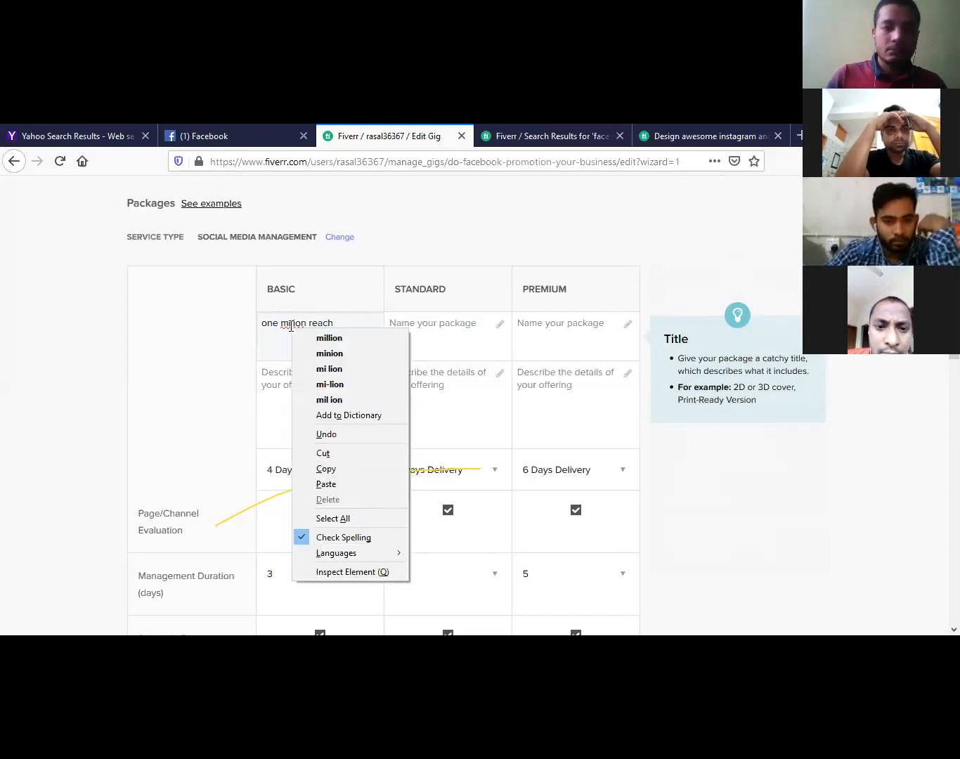
{"action": "left_click", "coordinate": [329, 338]}
- Name the Standard package "two million" and the Premium package "three million"
{"action": "left_click", "coordinate": [444, 334]}
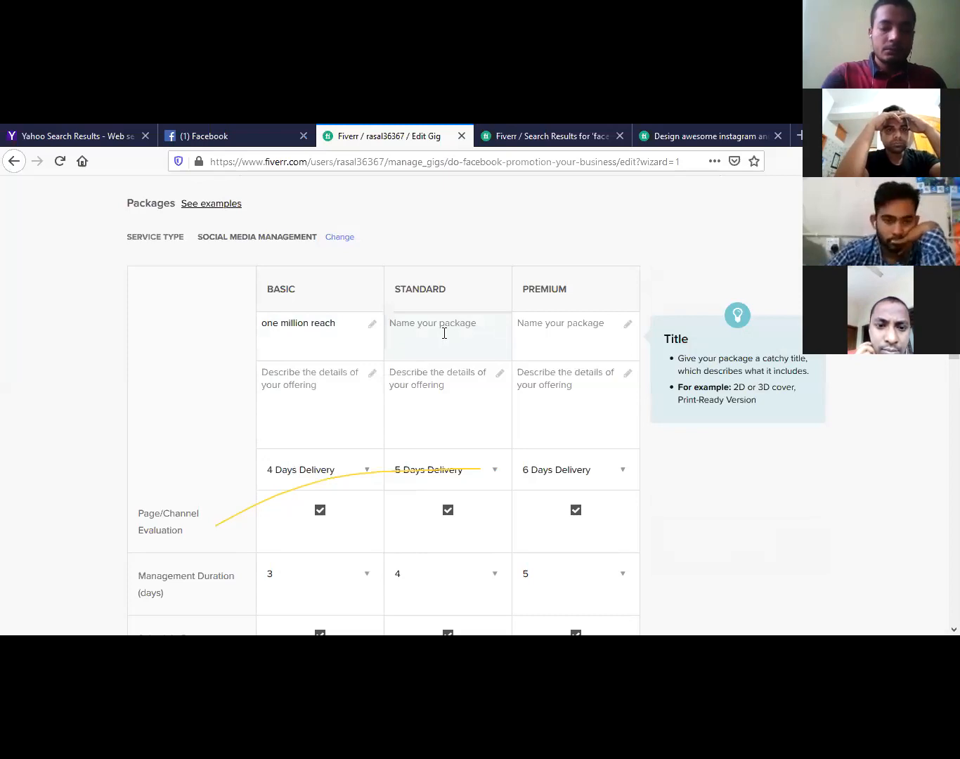
{"action": "type", "text": "two"}
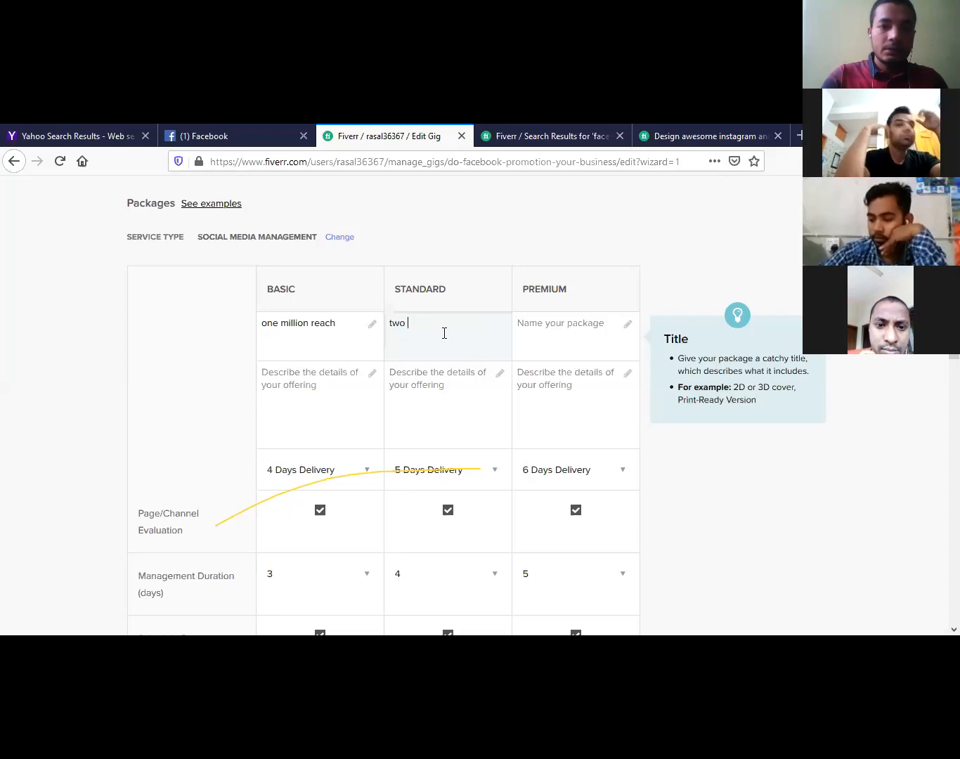
{"action": "type", "text": " million"}
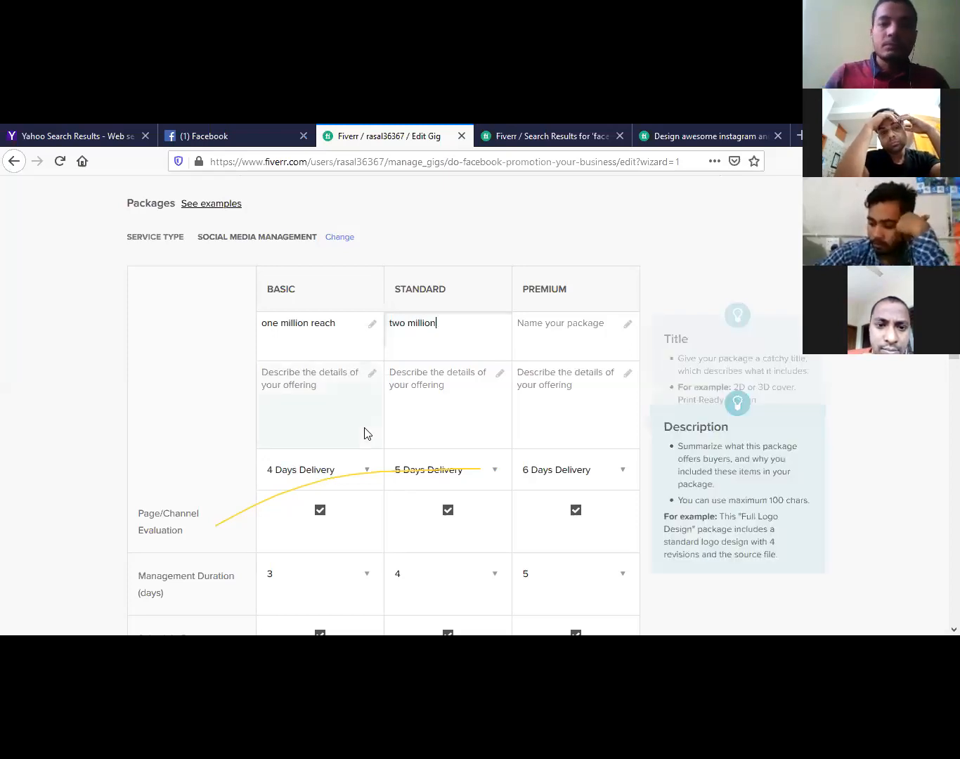
{"action": "left_click", "coordinate": [552, 330]}
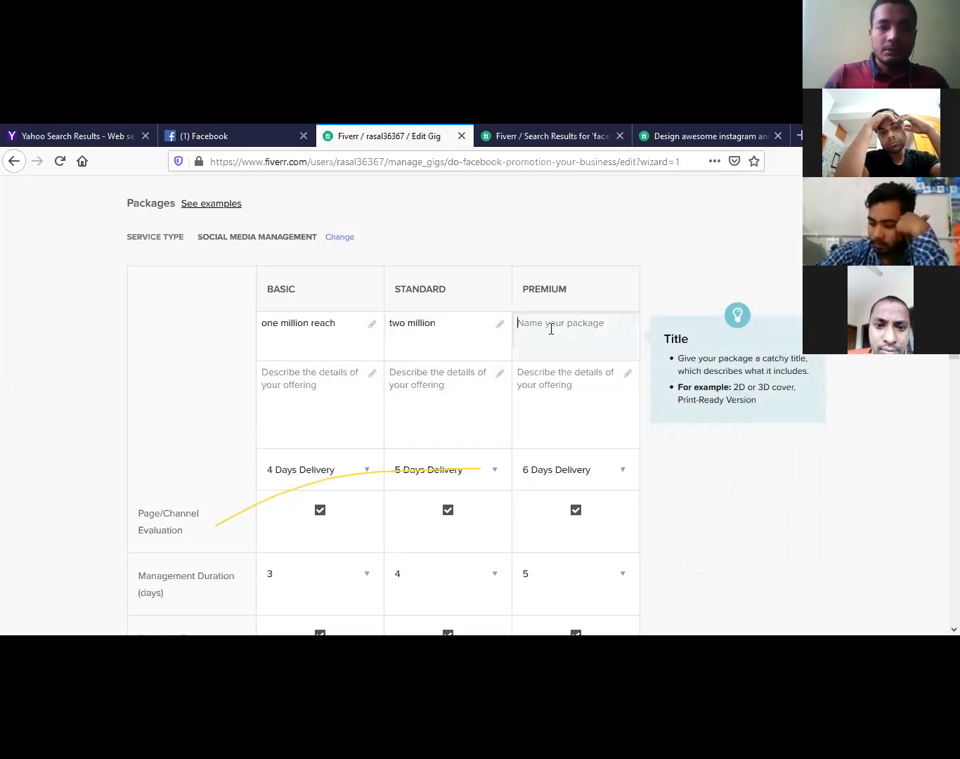
{"action": "type", "text": "t"}
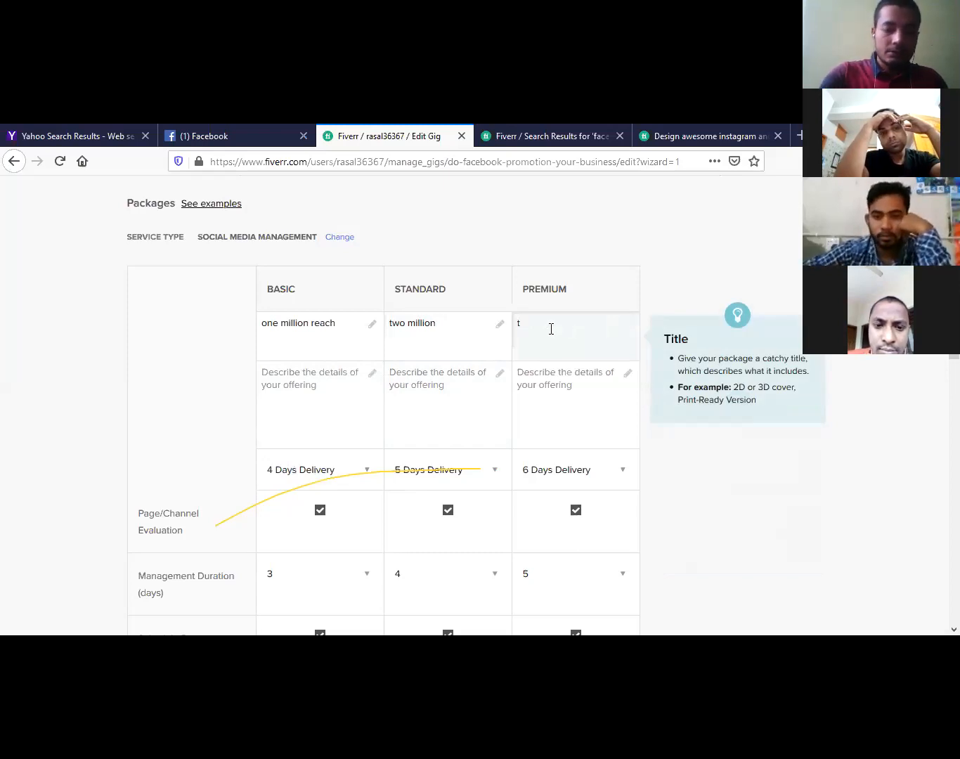
{"action": "type", "text": "hree"}
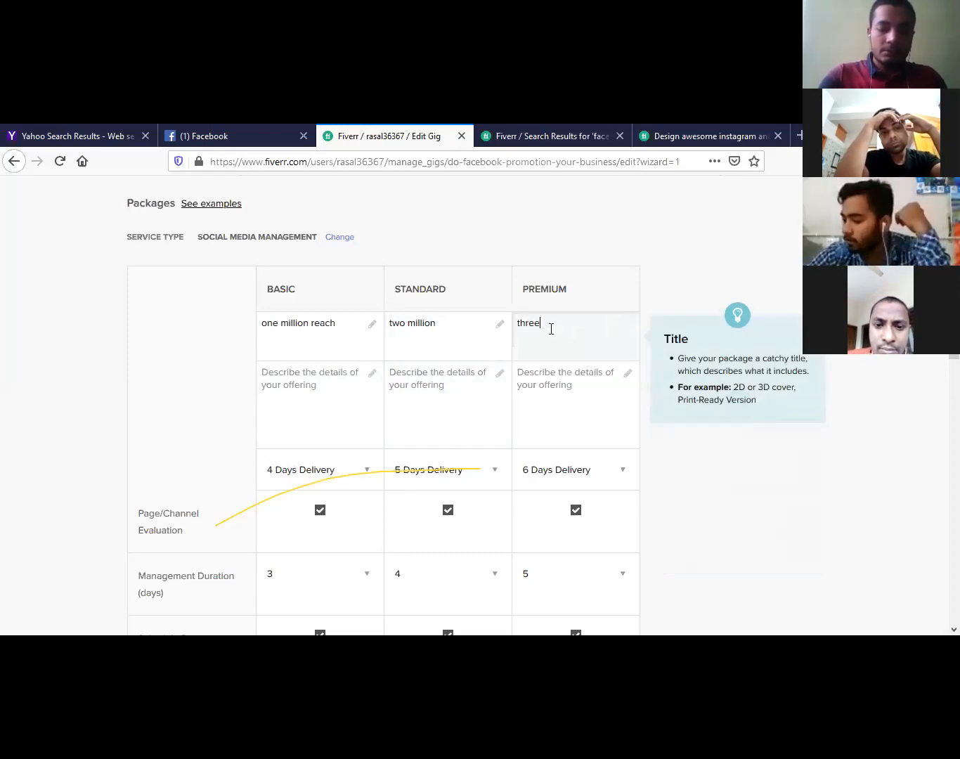
{"action": "type", "text": " million"}
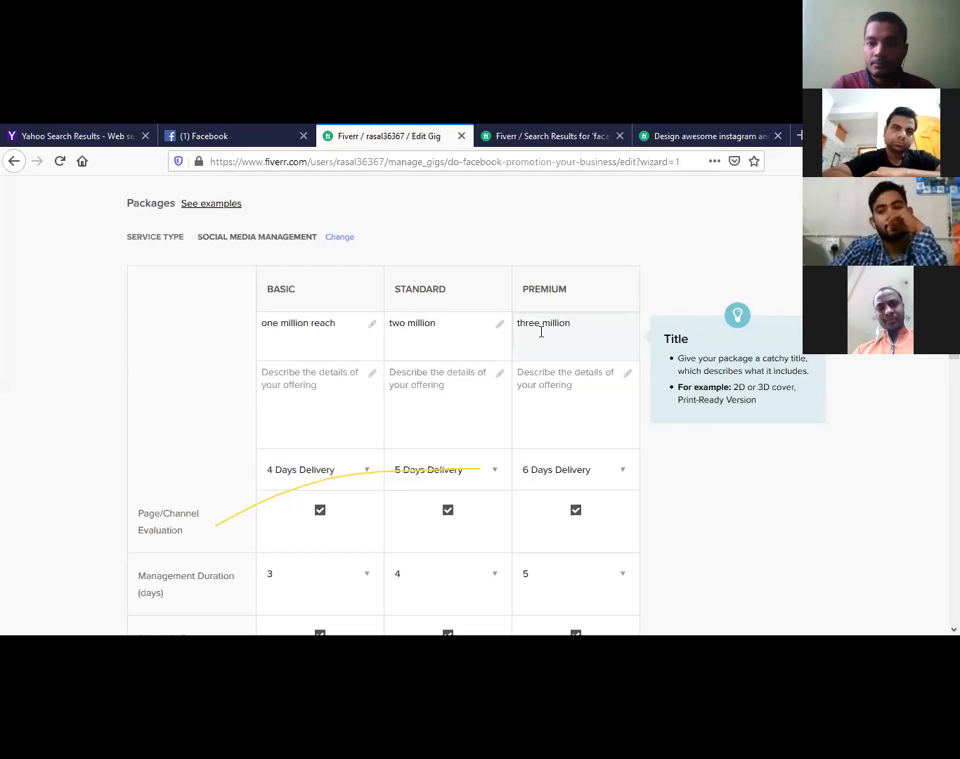
- Describe the Basic package as "i will promot your buisnes serviess or product one million terhetet costumar with tirgetet country"
{"action": "left_click", "coordinate": [284, 415]}
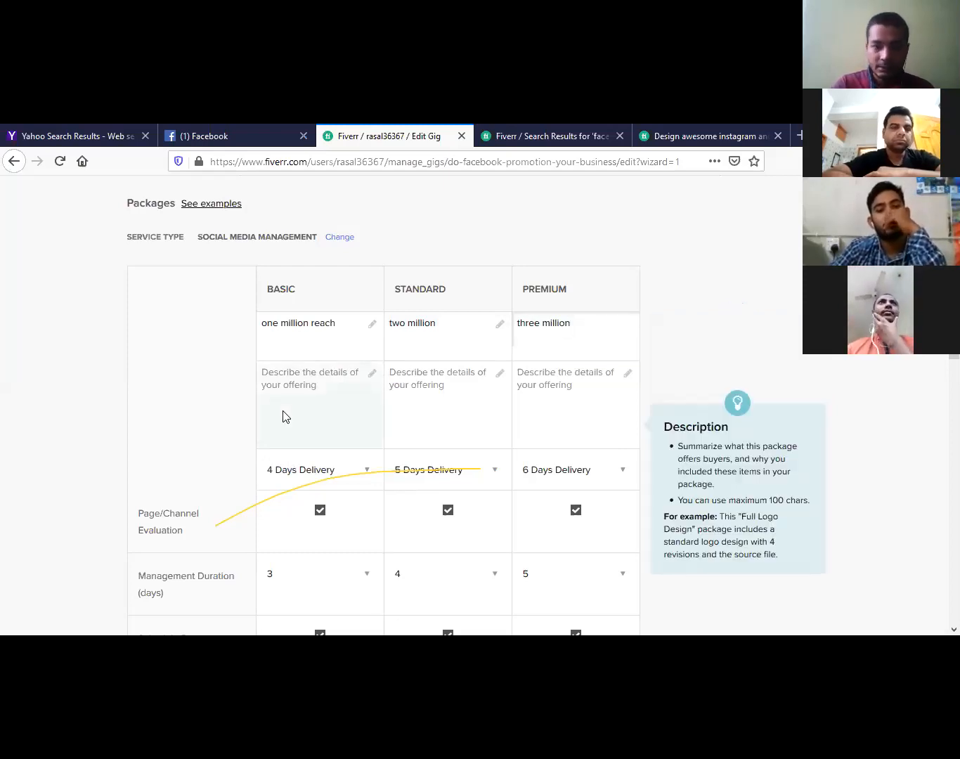
{"action": "left_click", "coordinate": [290, 390]}
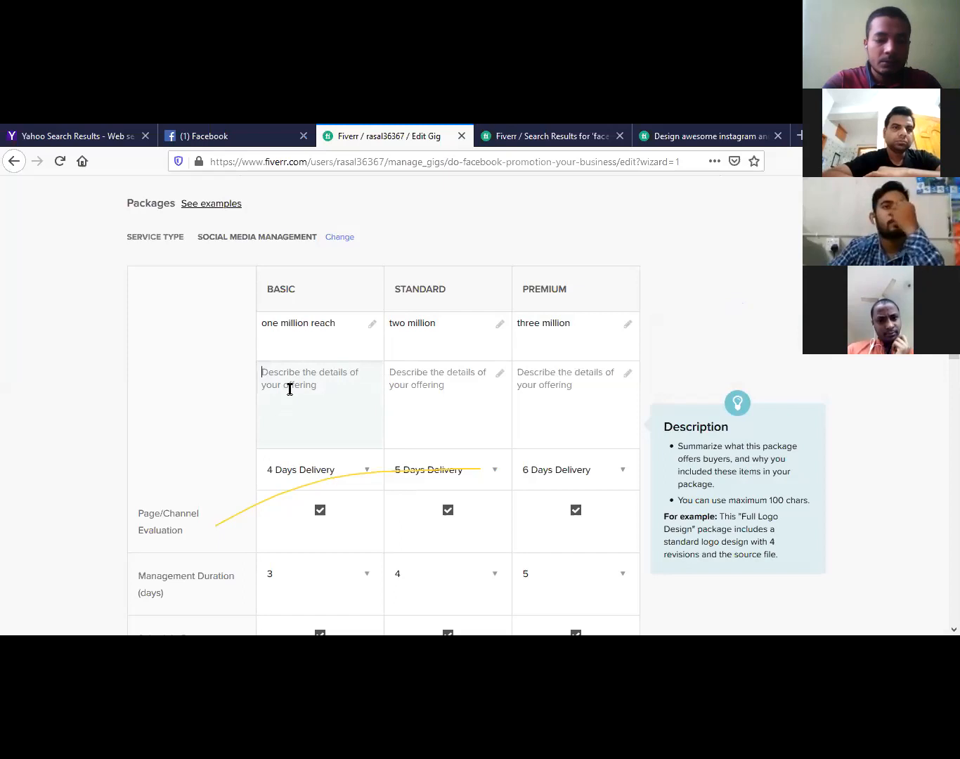
{"action": "type", "text": "i w"}
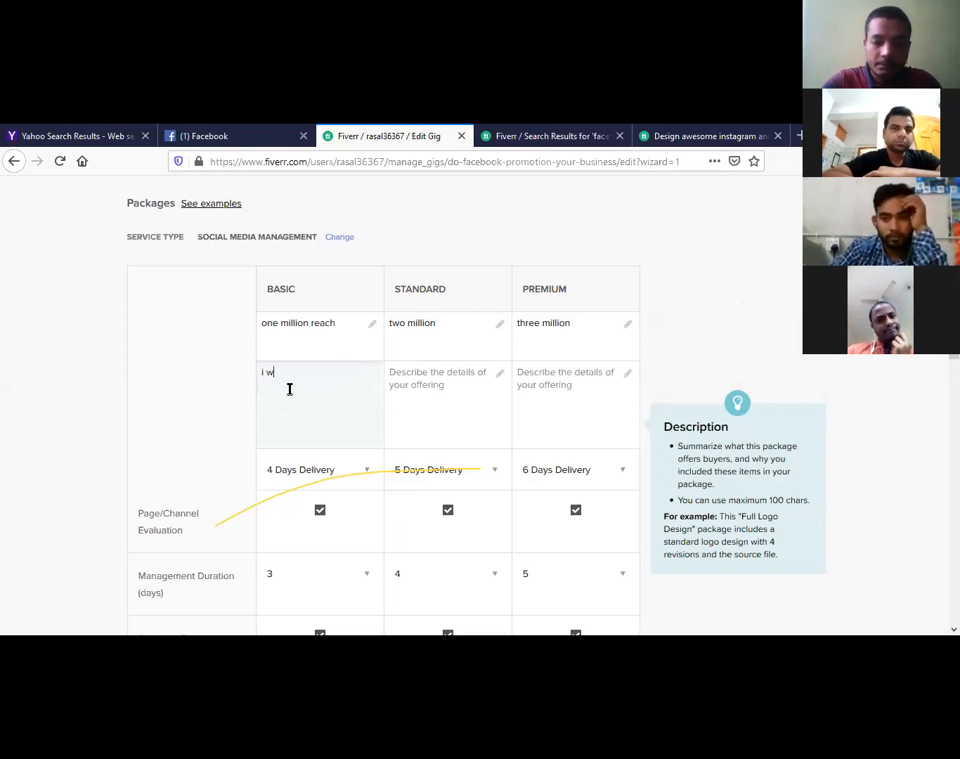
{"action": "type", "text": "ill promo"}
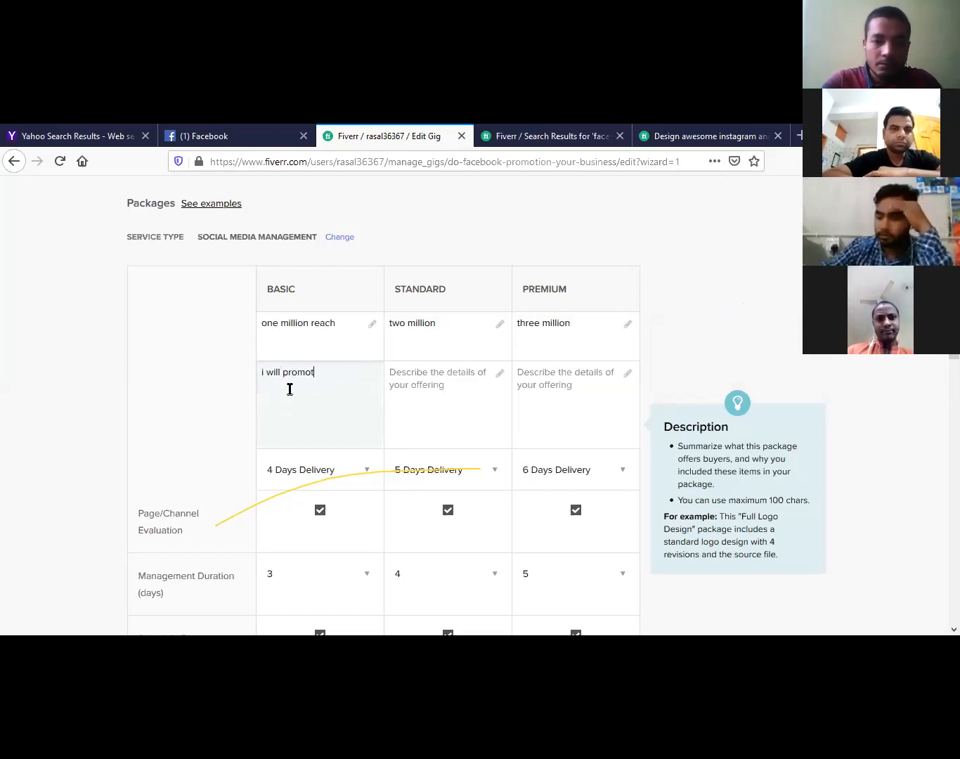
{"action": "type", "text": "t your "}
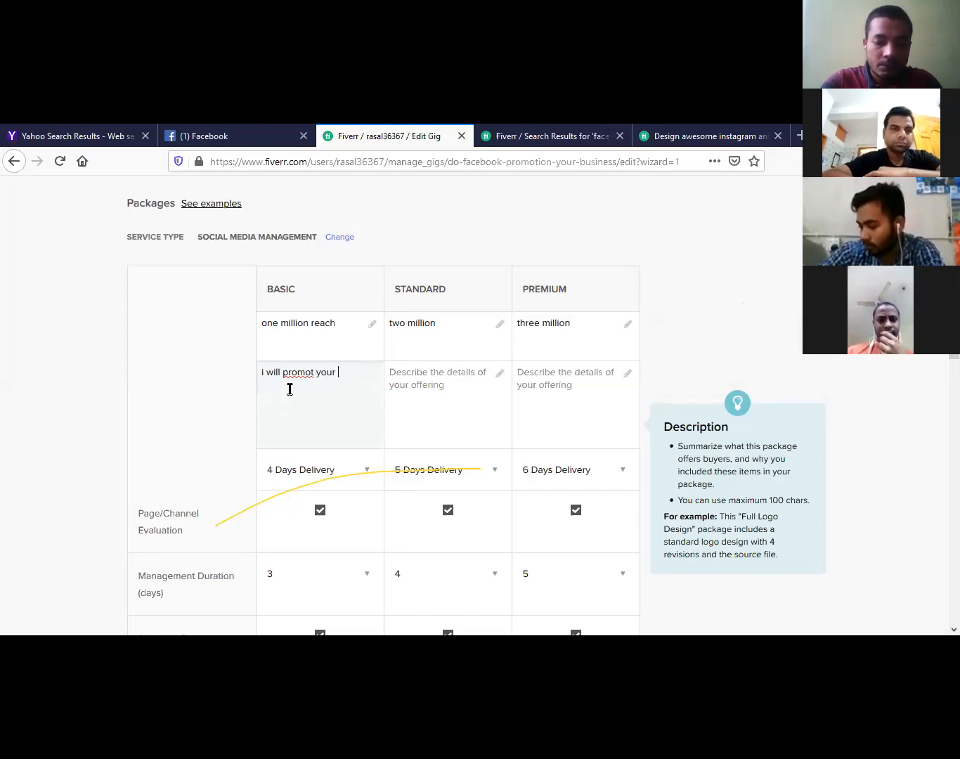
{"action": "type", "text": "bui"}
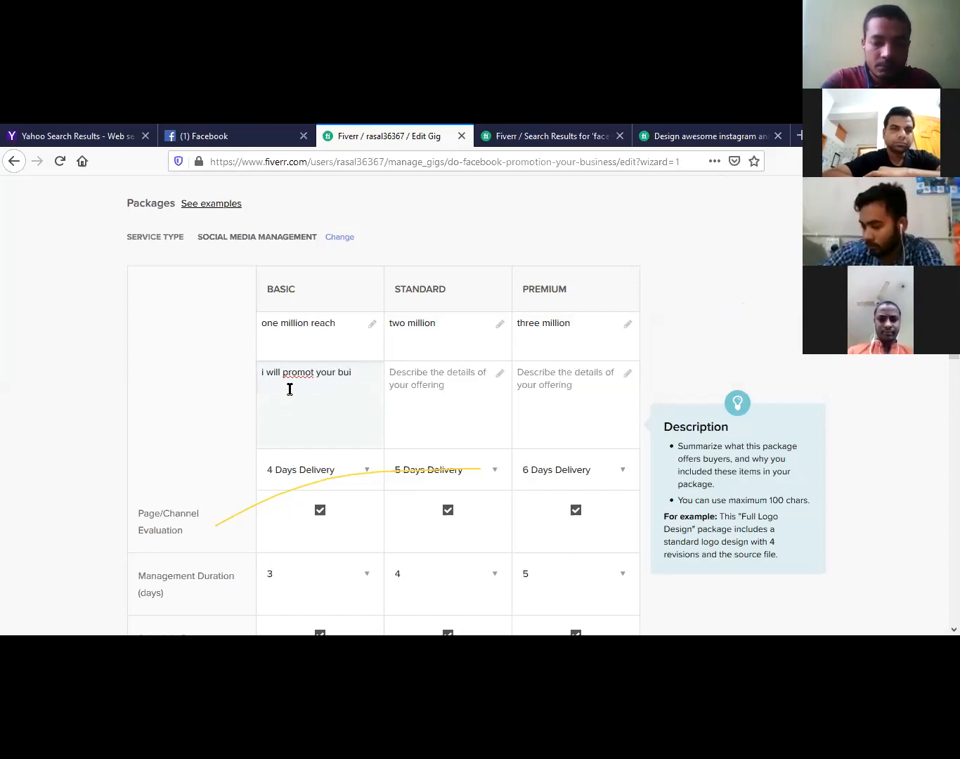
{"action": "type", "text": "snes "}
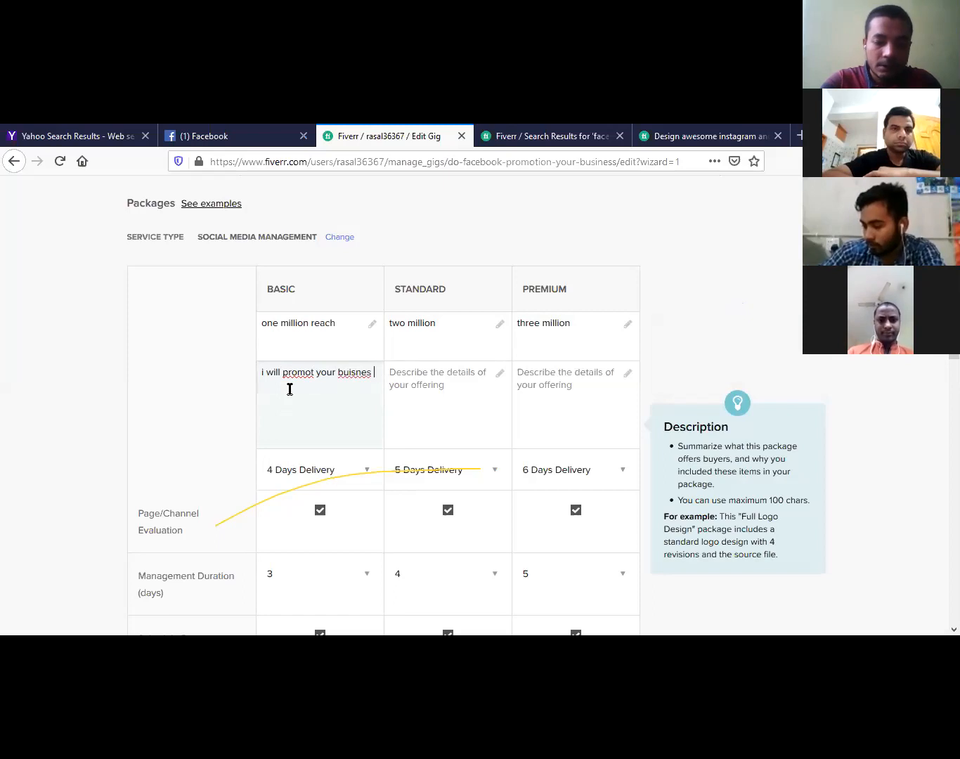
{"action": "type", "text": "serv"}
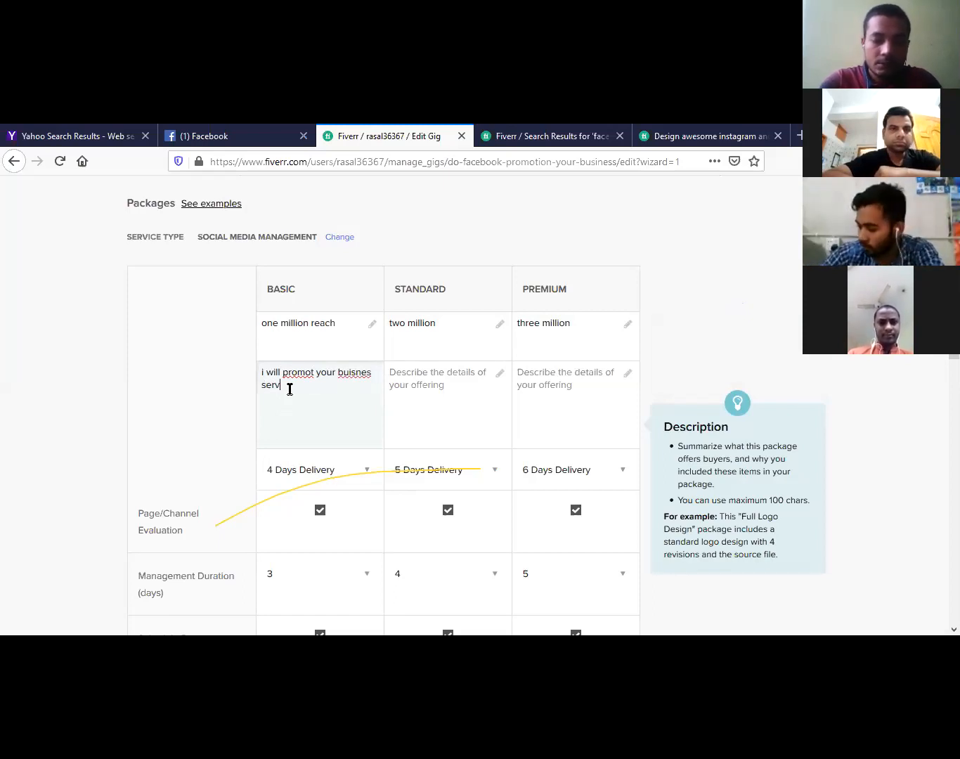
{"action": "type", "text": "iecs"}
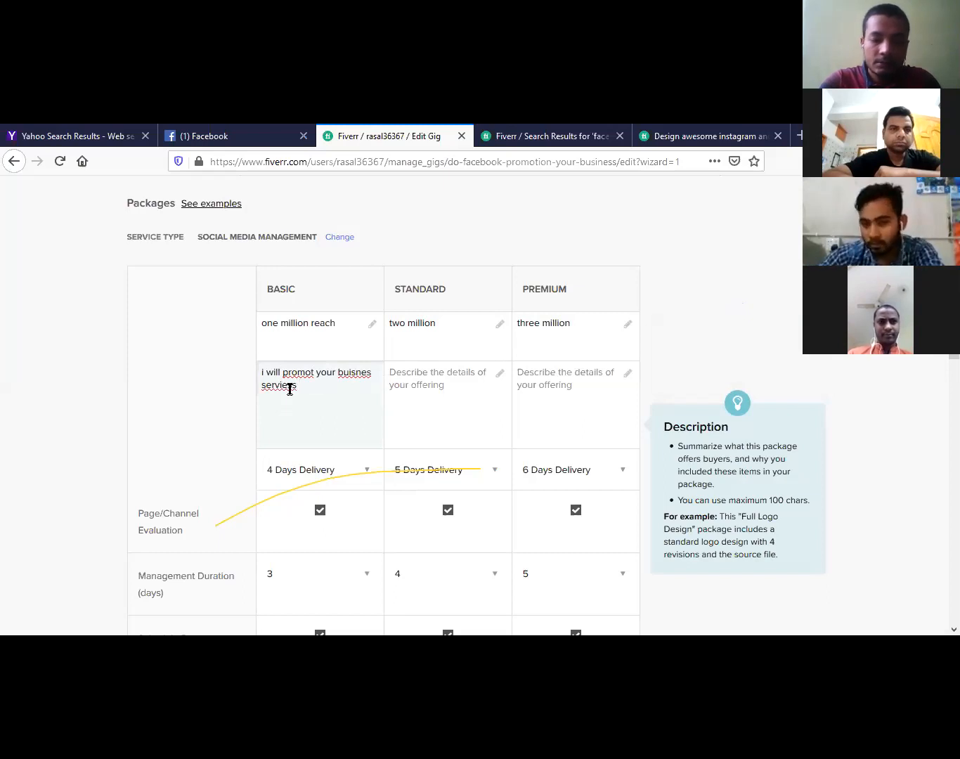
{"action": "type", "text": " or product"}
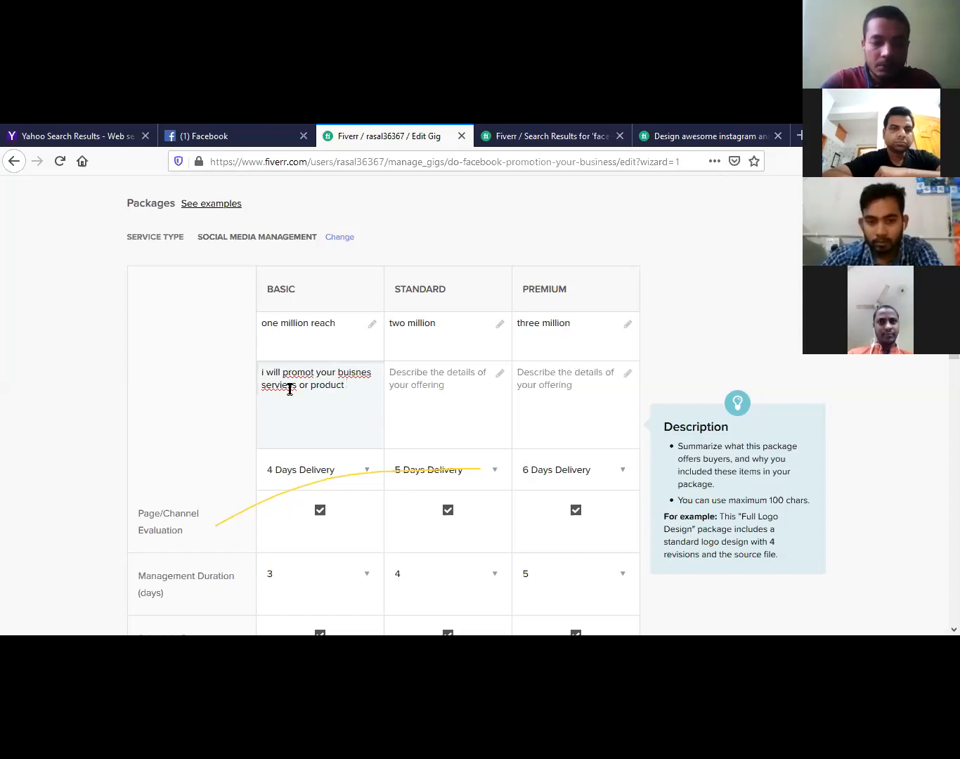
{"action": "type", "text": "one"}
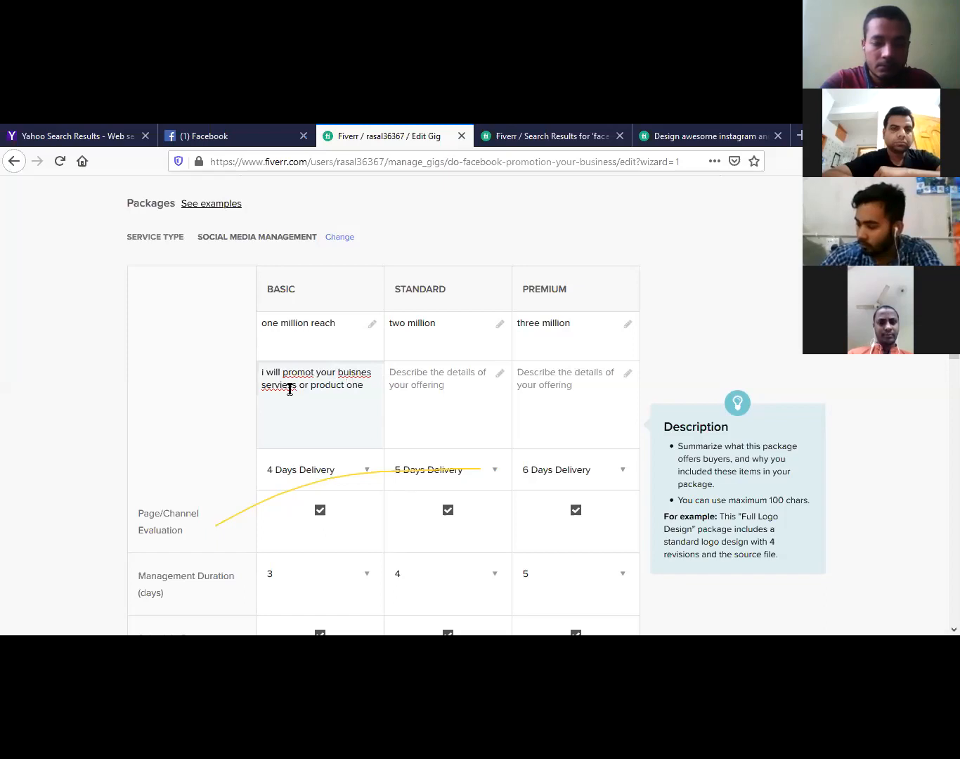
{"action": "type", "text": " million"}
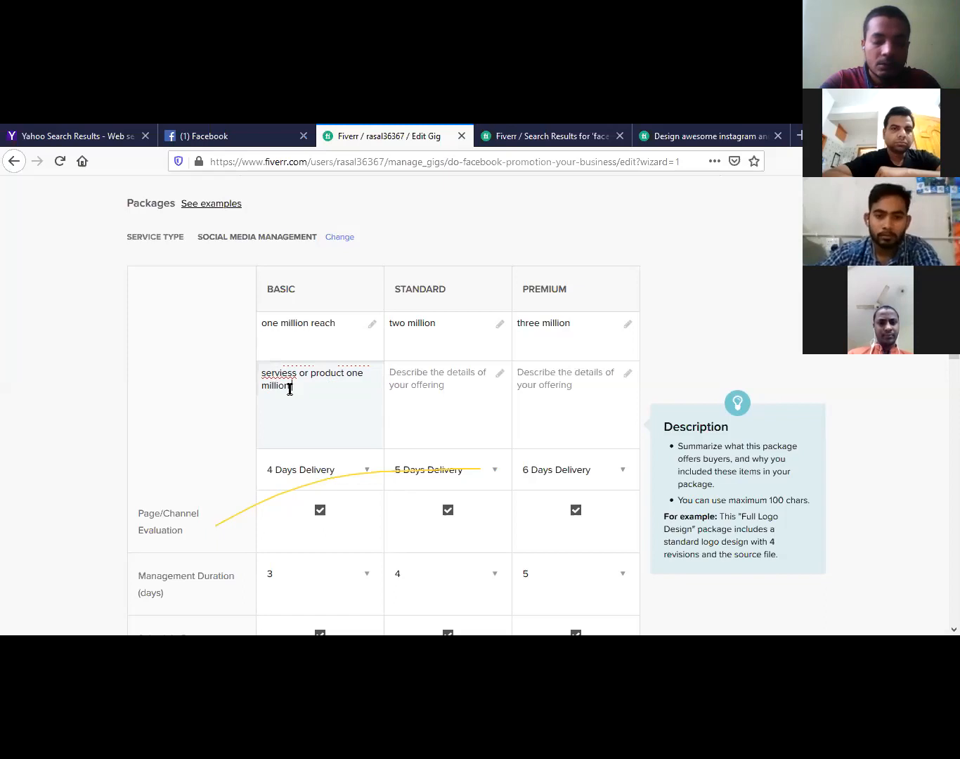
{"action": "type", "text": " terhetet "}
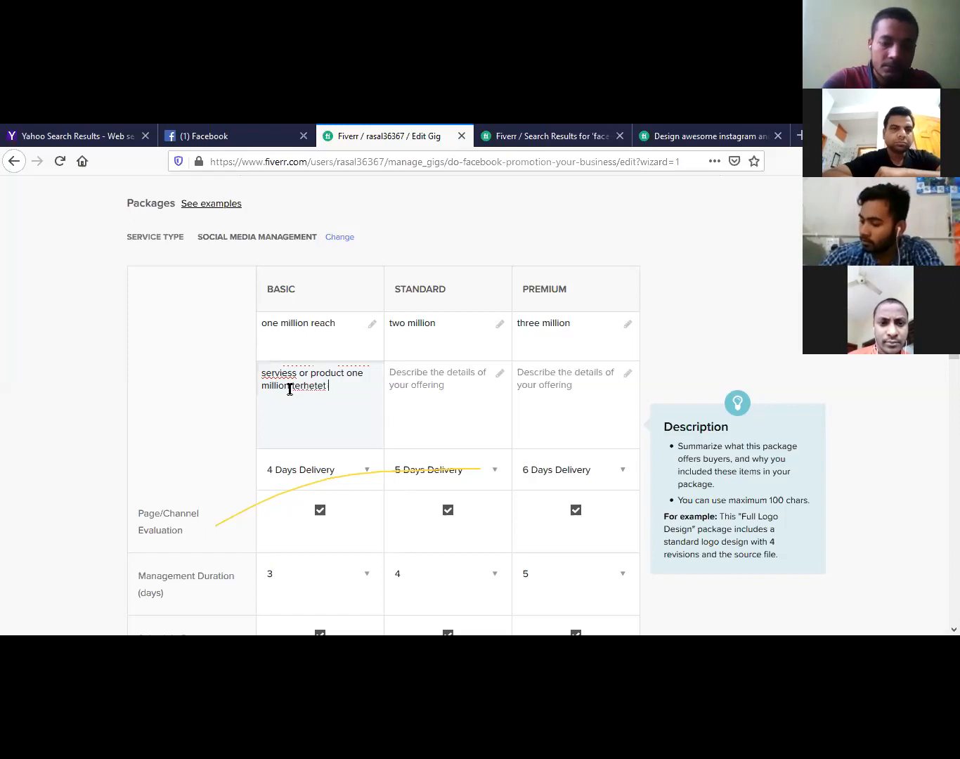
{"action": "type", "text": "costumar"}
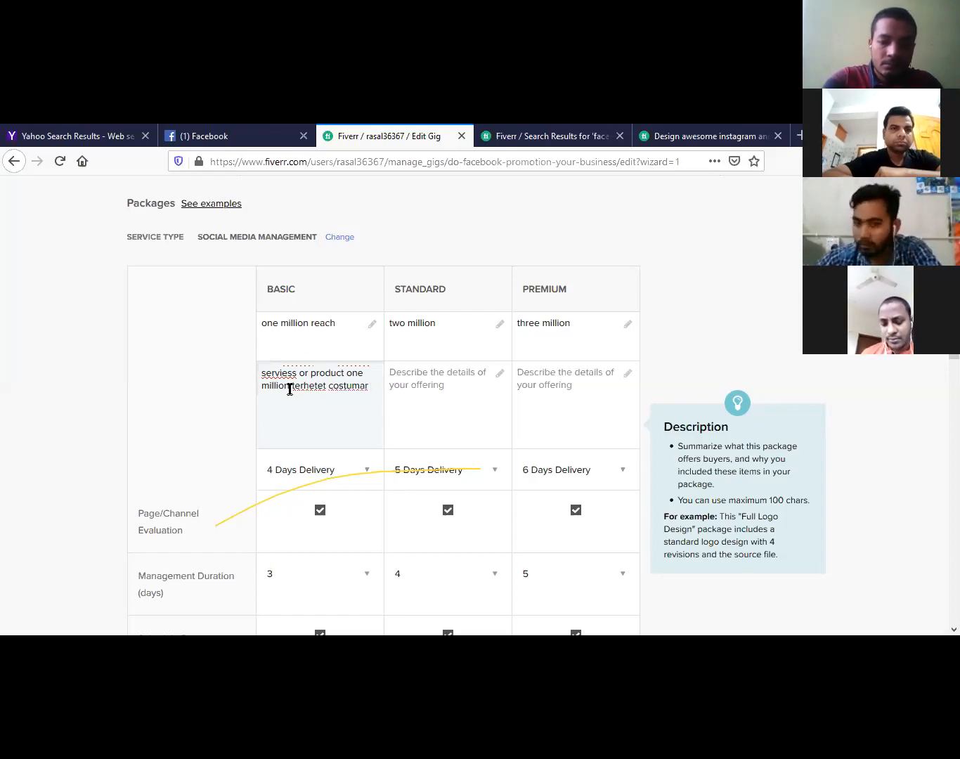
{"action": "type", "text": " with "}
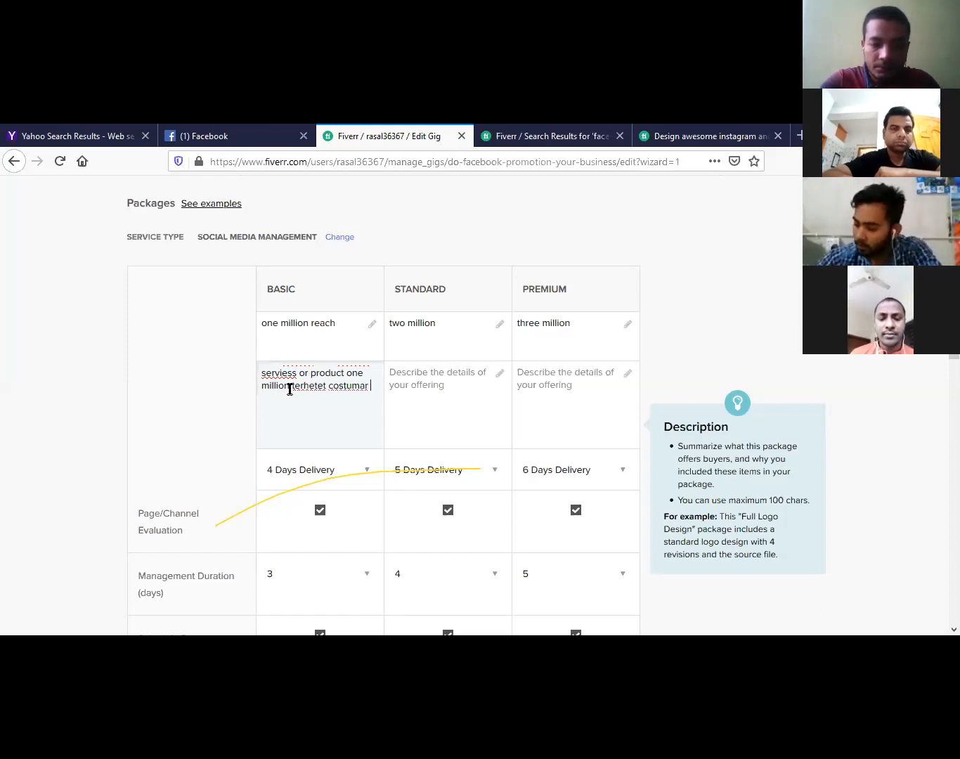
{"action": "type", "text": "th"}
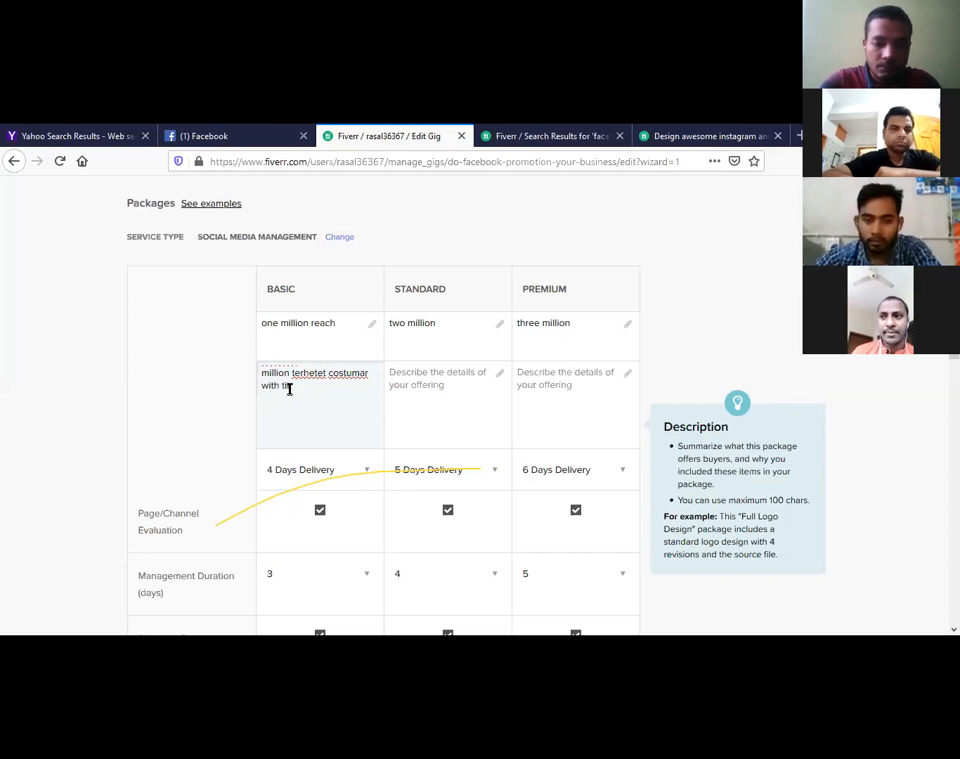
{"action": "type", "text": "rgete"}
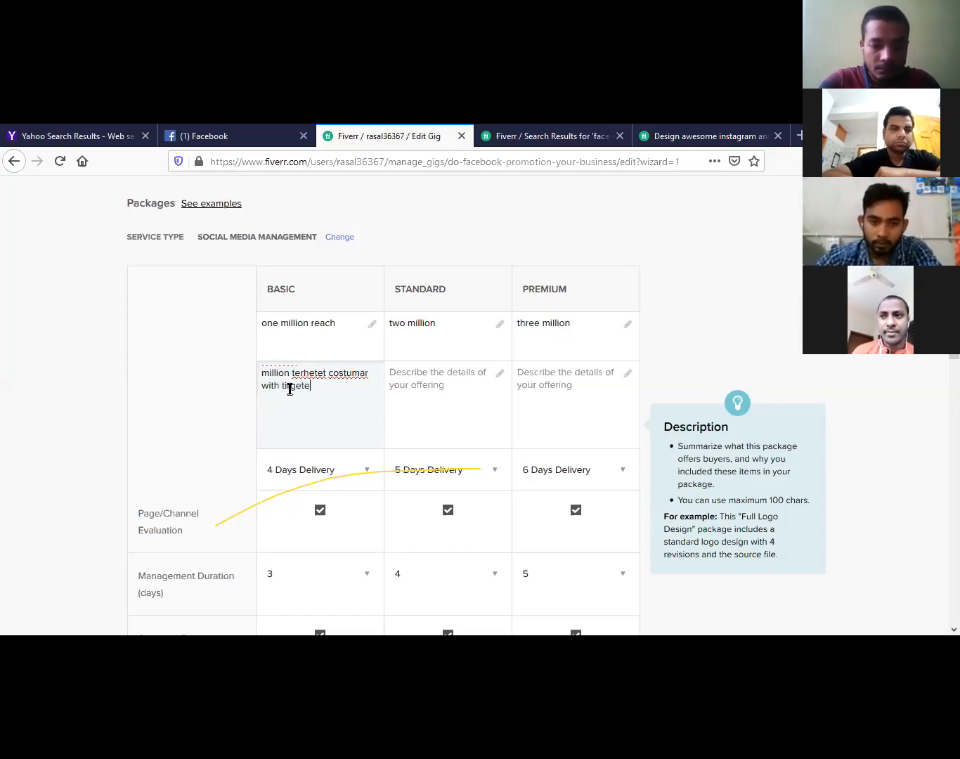
{"action": "type", "text": "t cou"}
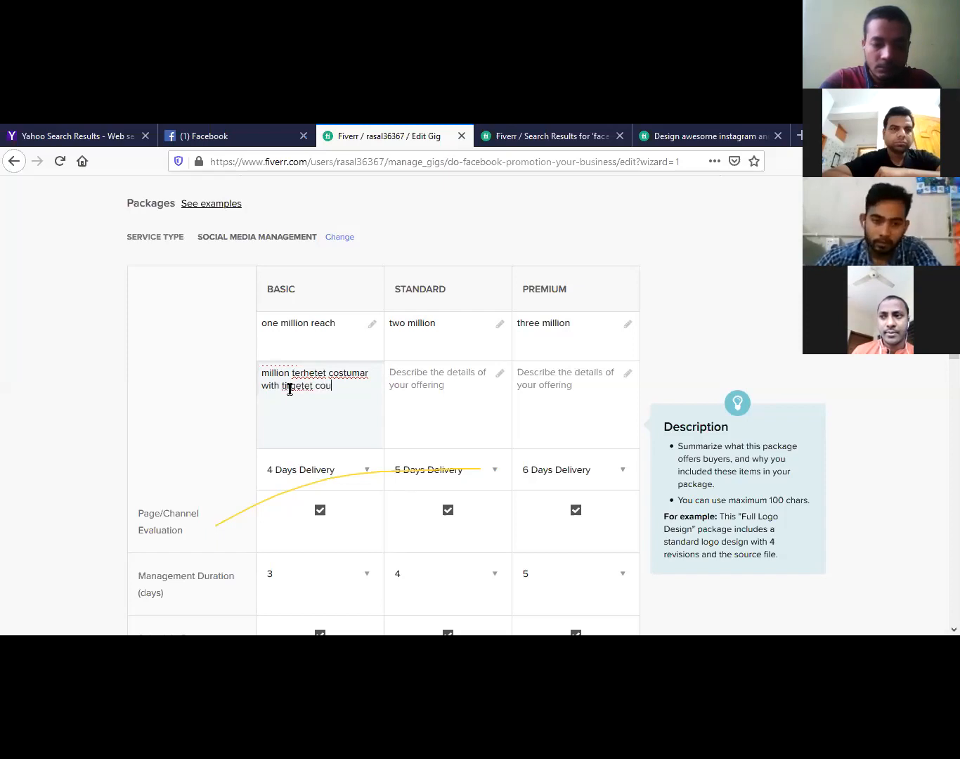
{"action": "type", "text": "ntry"}
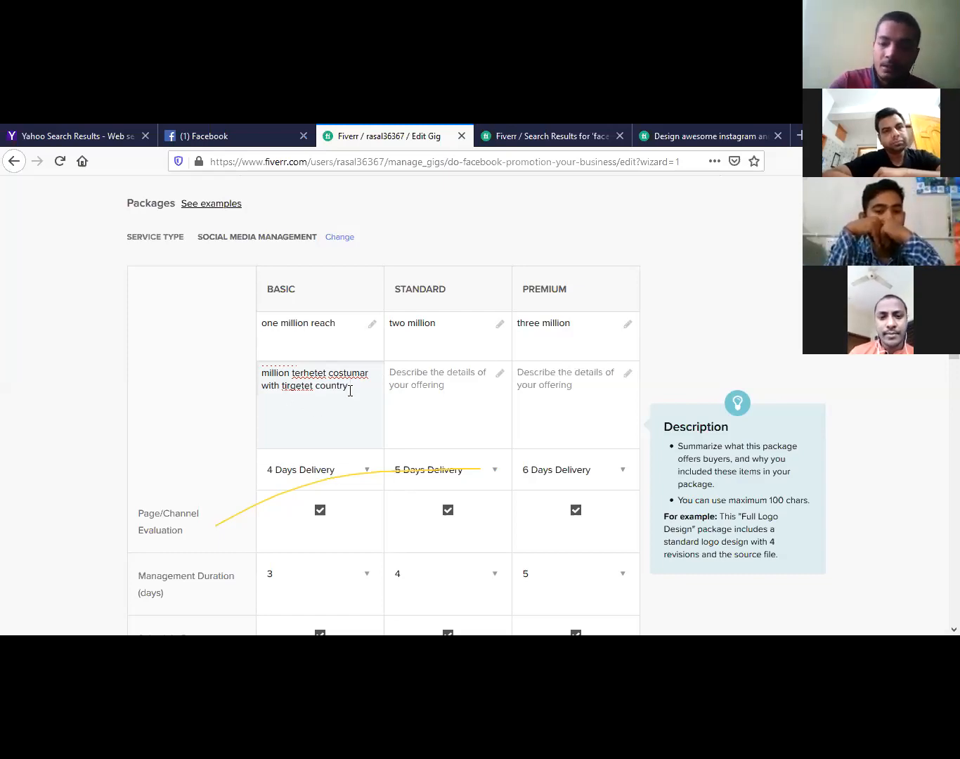
{"action": "scroll", "coordinate": [350, 391], "scroll_direction": "up", "scroll_amount": 1}
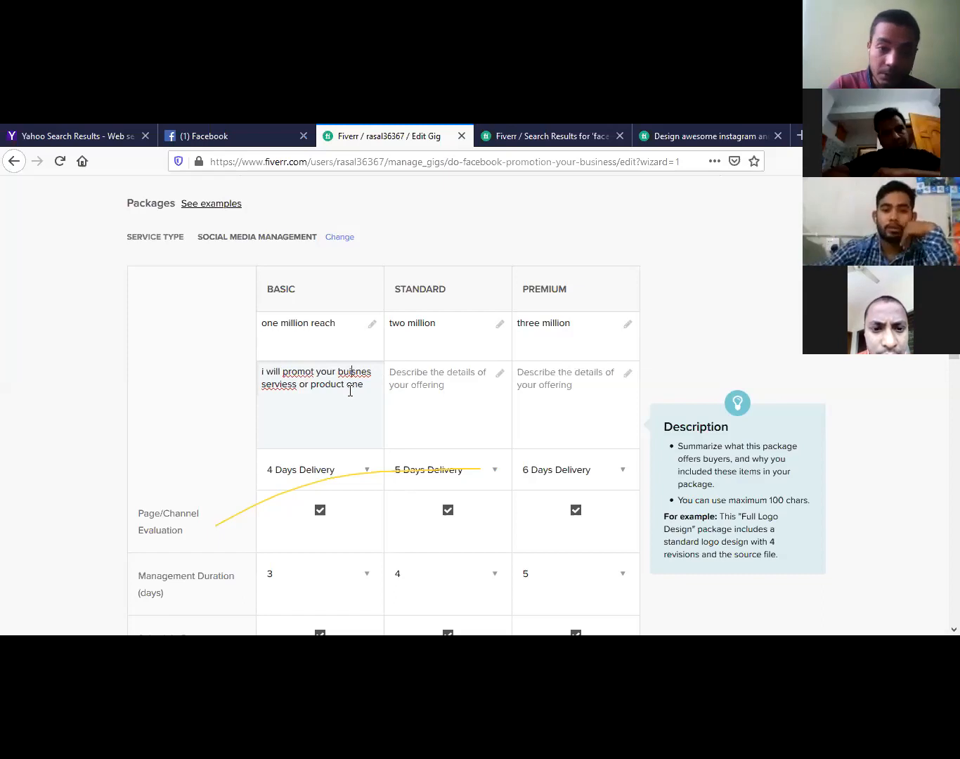
{"action": "scroll", "coordinate": [351, 391], "scroll_direction": "down", "scroll_amount": 2}
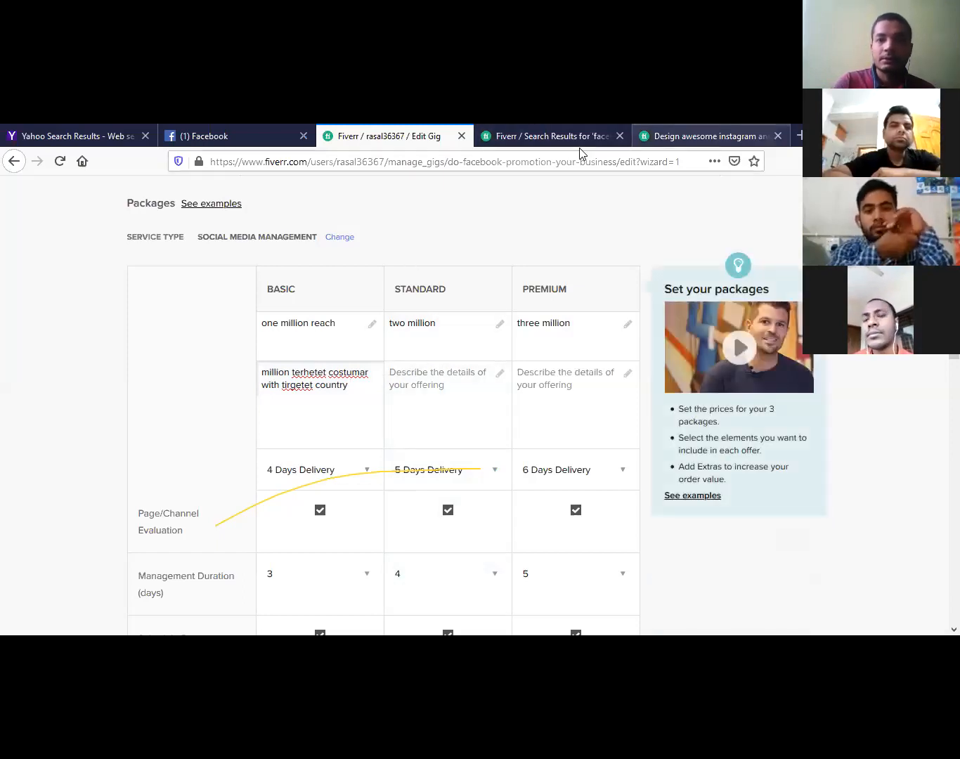
- Examine the package comparison of the reference gig about Instagram and Facebook promotion banner design
{"action": "left_click", "coordinate": [703, 136]}
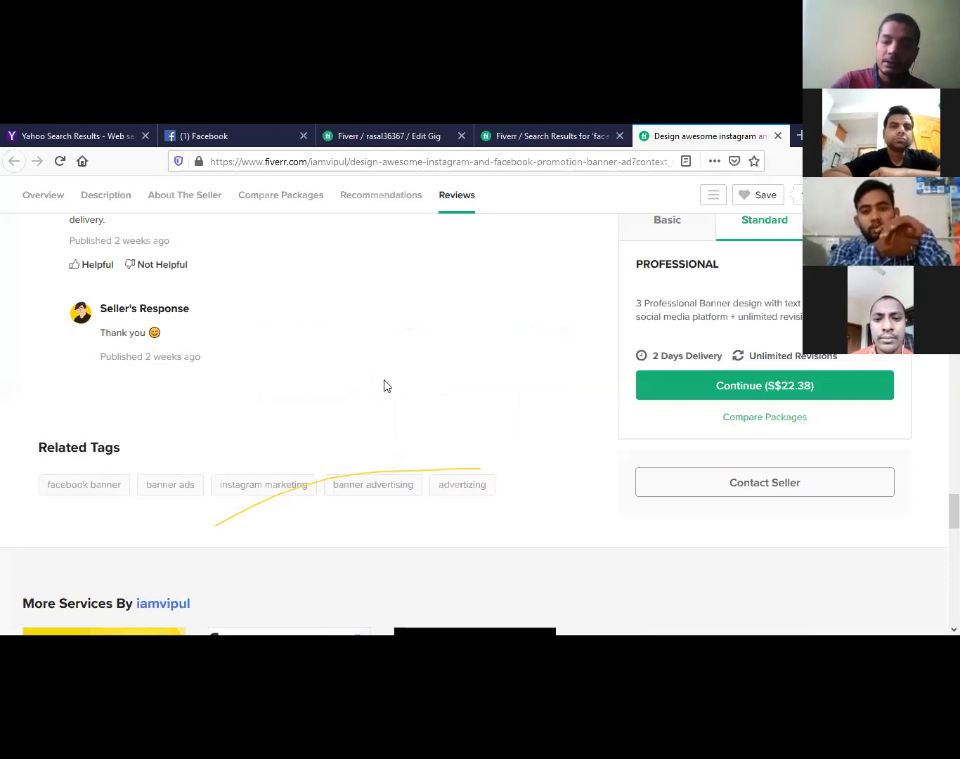
{"action": "scroll", "coordinate": [384, 385], "scroll_direction": "up", "scroll_amount": 6}
{"action": "scroll", "coordinate": [383, 385], "scroll_direction": "up", "scroll_amount": 8}
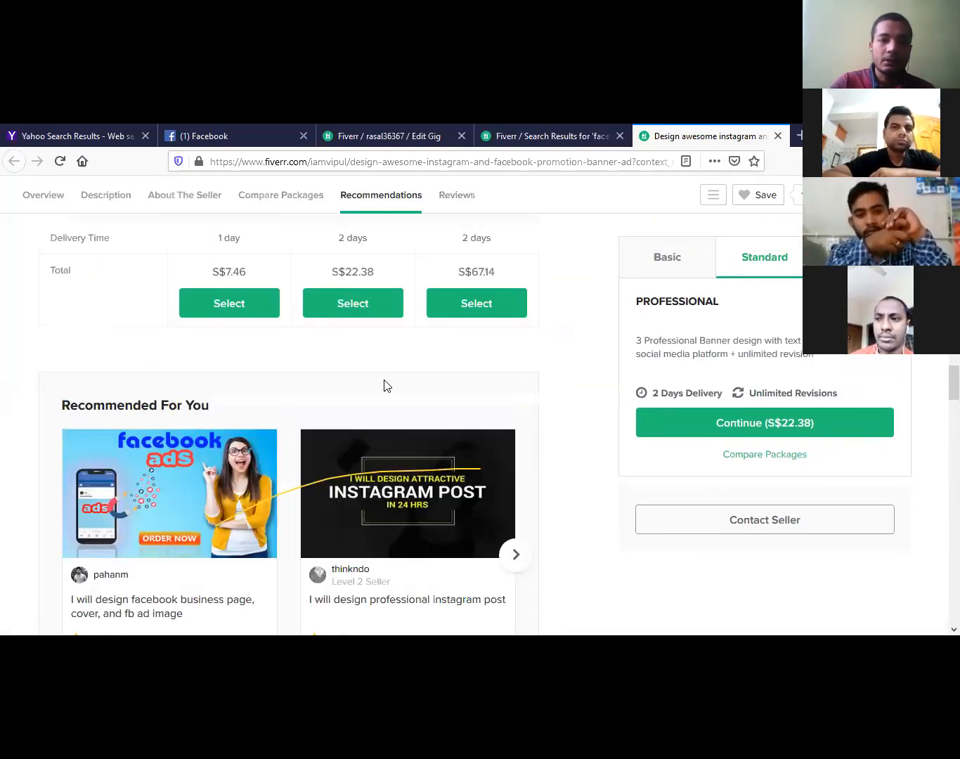
{"action": "scroll", "coordinate": [384, 386], "scroll_direction": "up", "scroll_amount": 8}
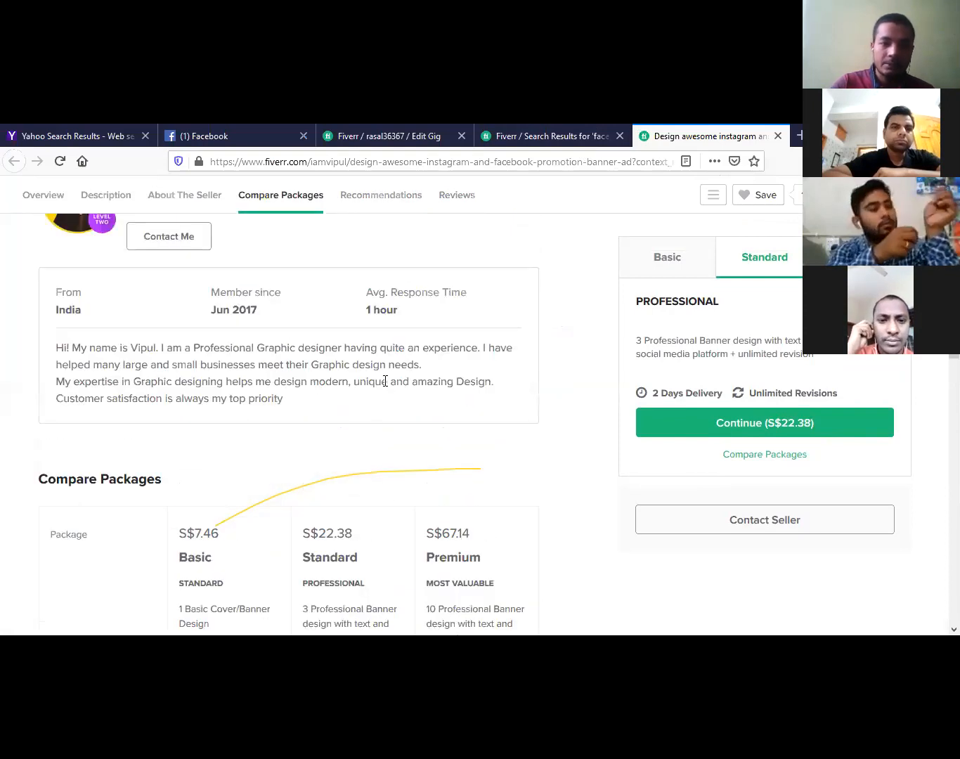
{"action": "scroll", "coordinate": [385, 384], "scroll_direction": "down", "scroll_amount": 5}
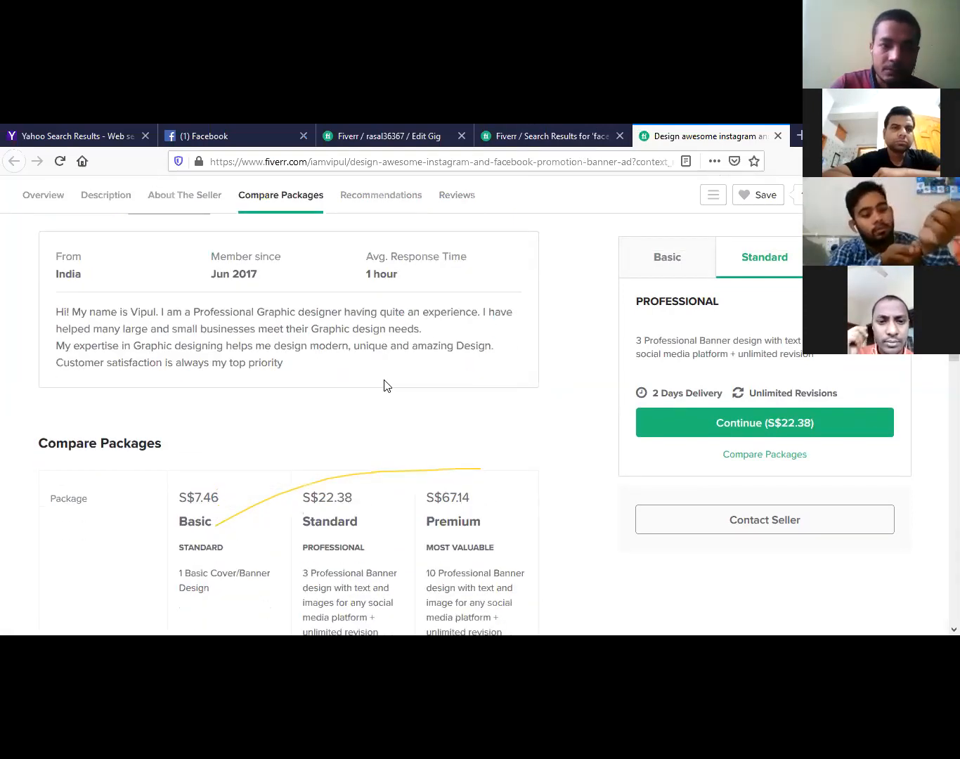
{"action": "scroll", "coordinate": [384, 386], "scroll_direction": "down", "scroll_amount": 2}
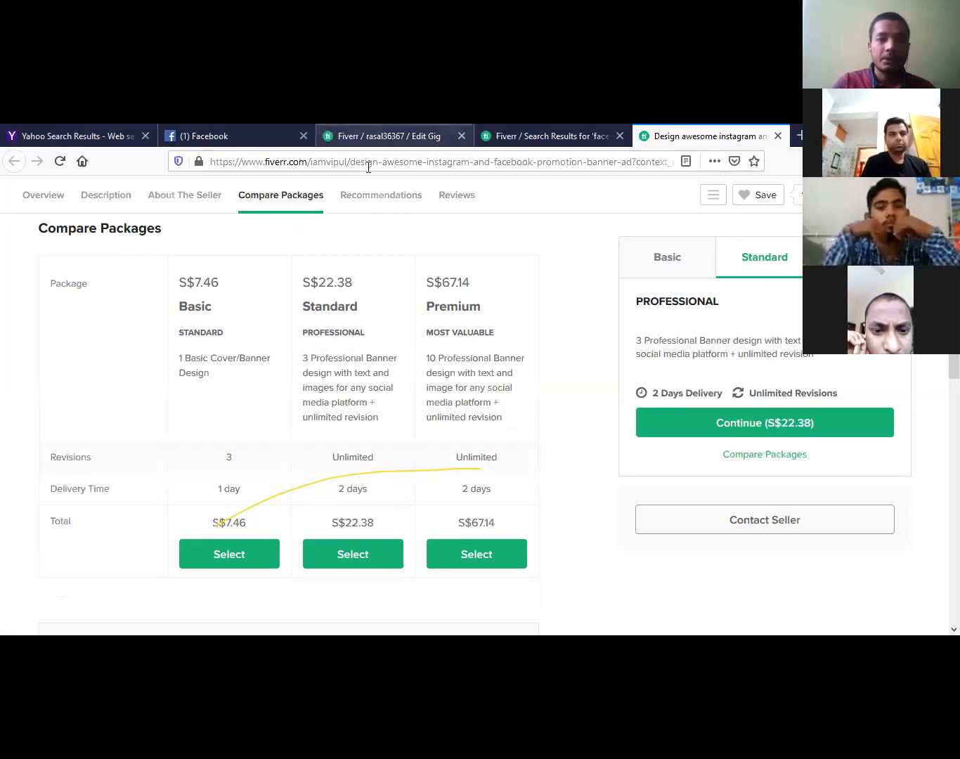
- Copy "million terhetet costumar with tirgetet country" from the Basic package's description into the Standard and Premium descriptions of the gig being edited
{"action": "left_click", "coordinate": [357, 140]}
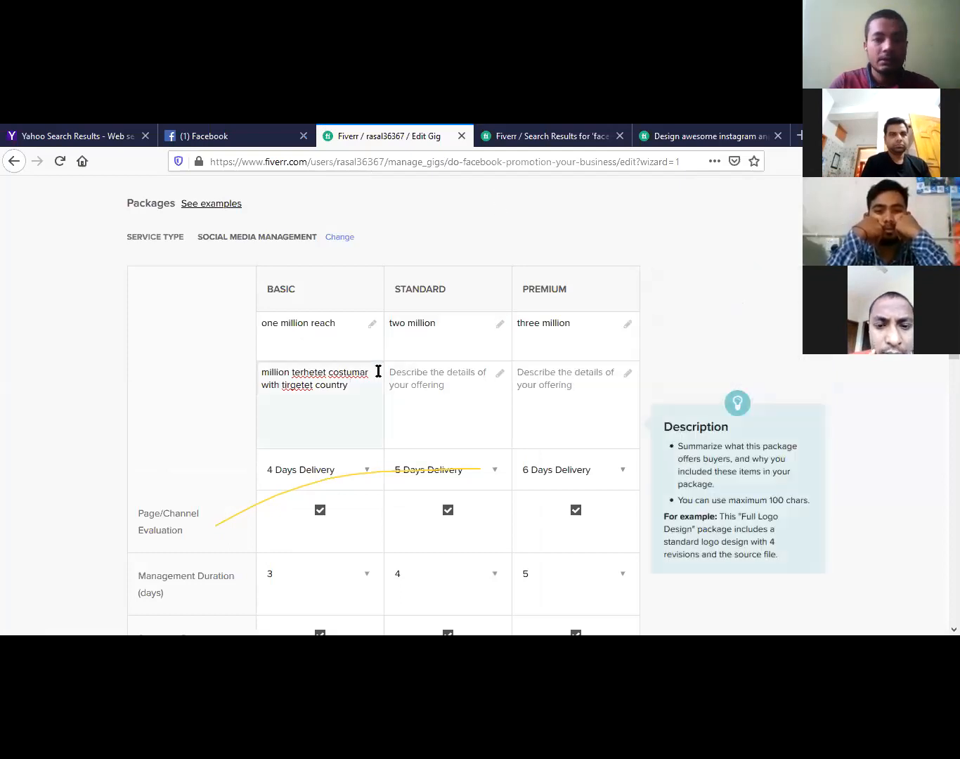
{"action": "left_click_drag", "start_coordinate": [354, 388], "coordinate": [260, 373]}
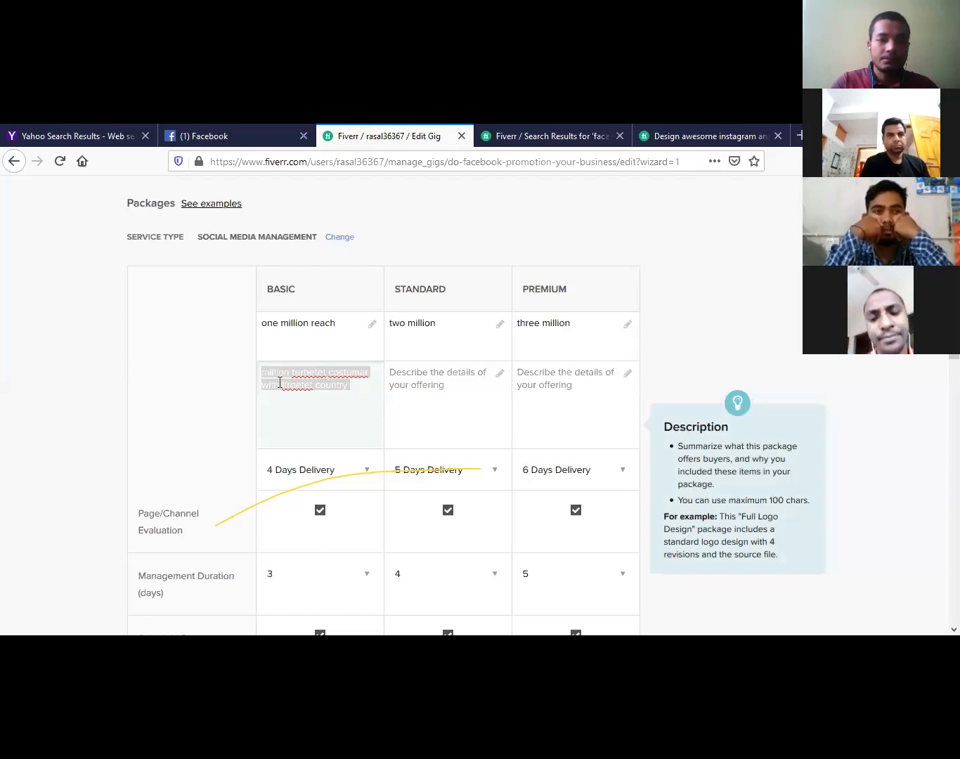
{"action": "right_click", "coordinate": [280, 384]}
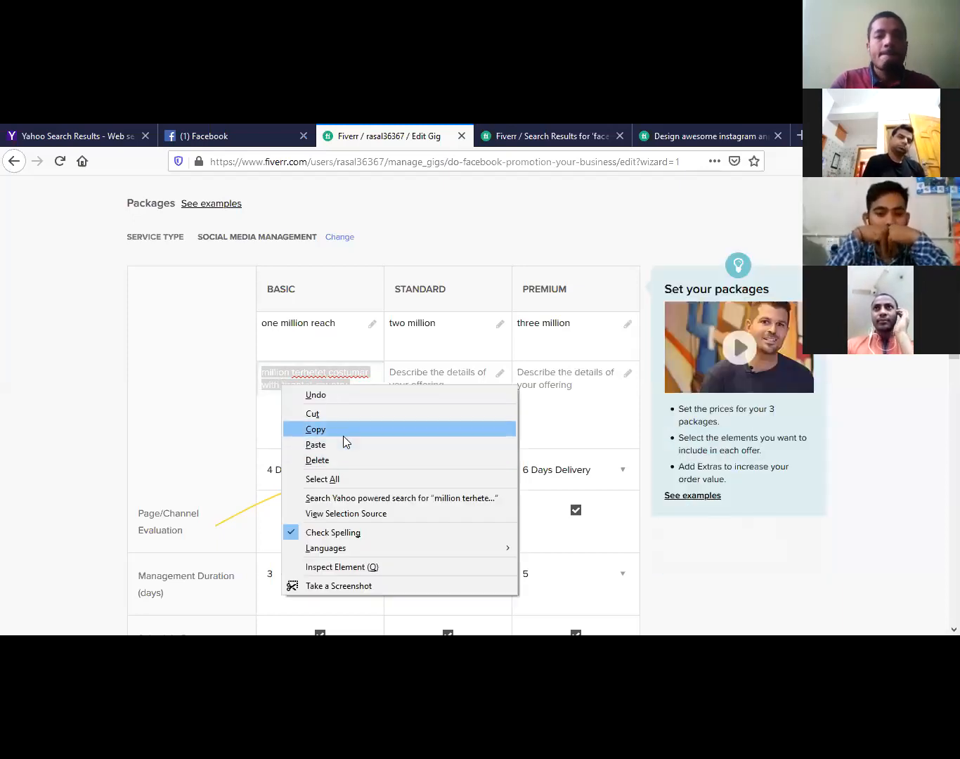
{"action": "left_click", "coordinate": [344, 433]}
{"action": "left_click", "coordinate": [422, 392]}
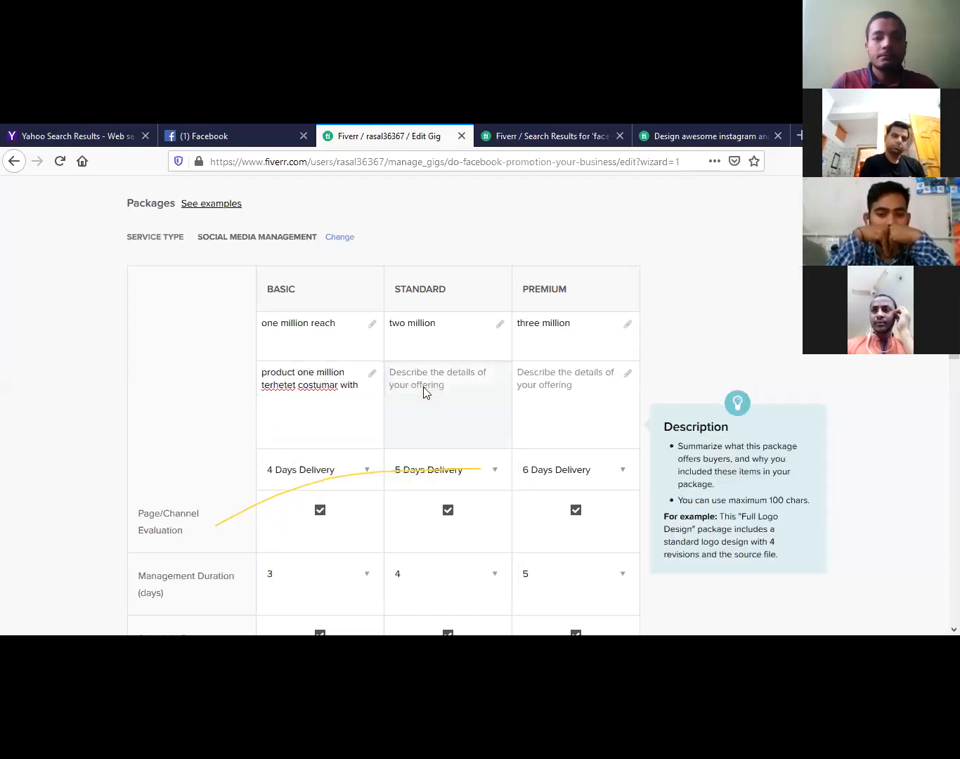
{"action": "right_click", "coordinate": [424, 392]}
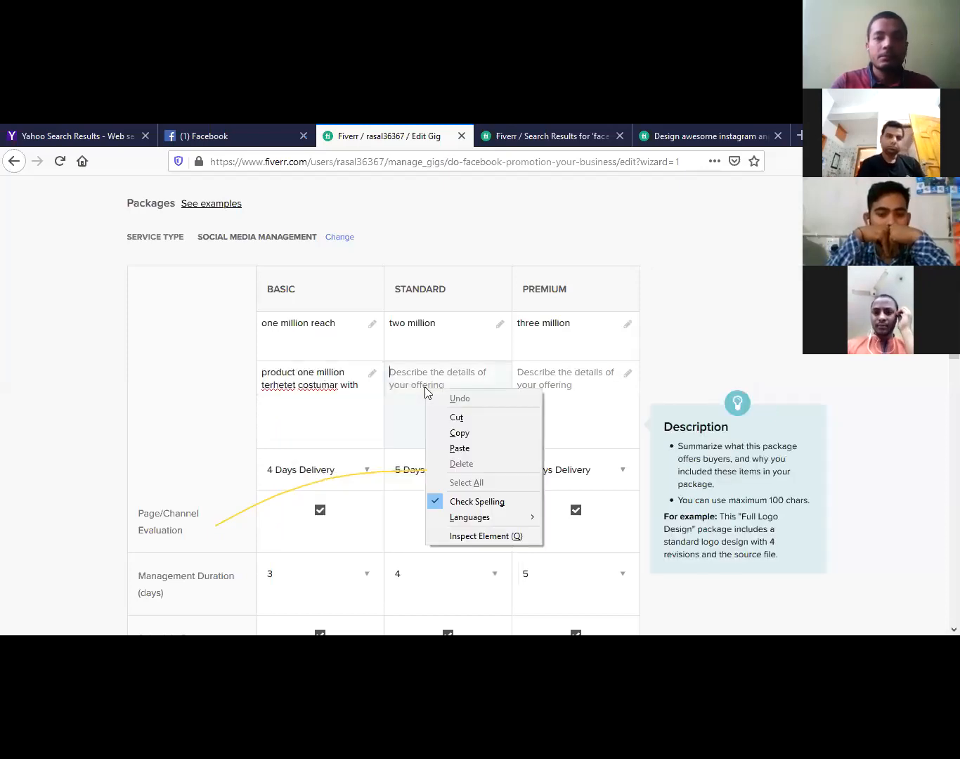
{"action": "left_click", "coordinate": [470, 449]}
{"action": "left_click", "coordinate": [542, 374]}
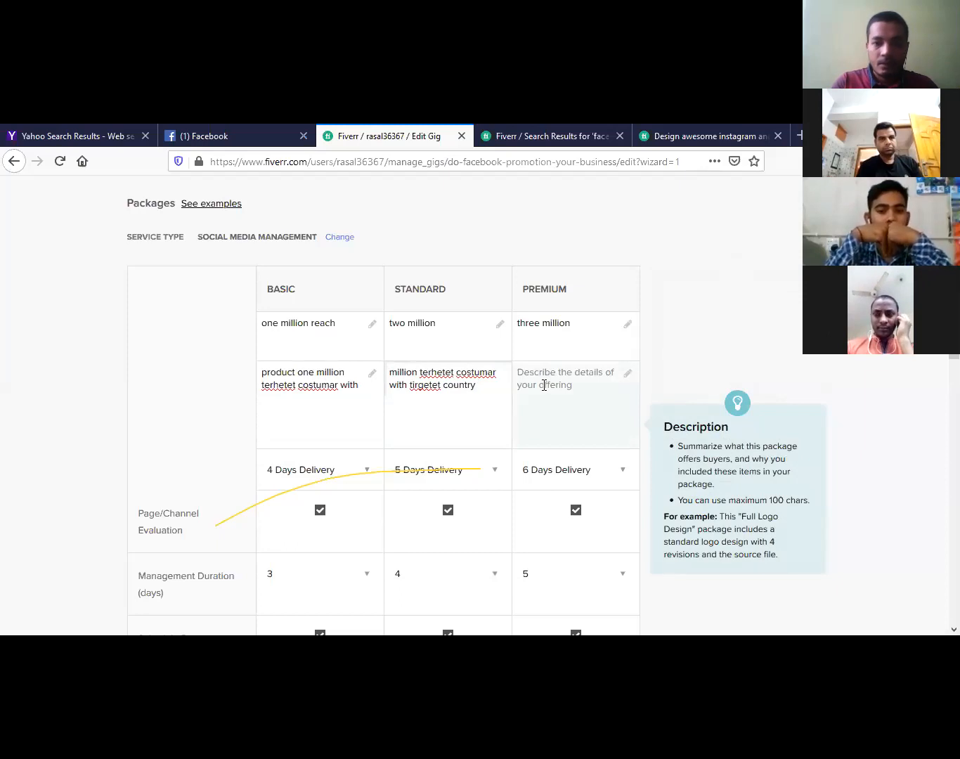
{"action": "right_click", "coordinate": [544, 386]}
{"action": "left_click", "coordinate": [580, 446]}
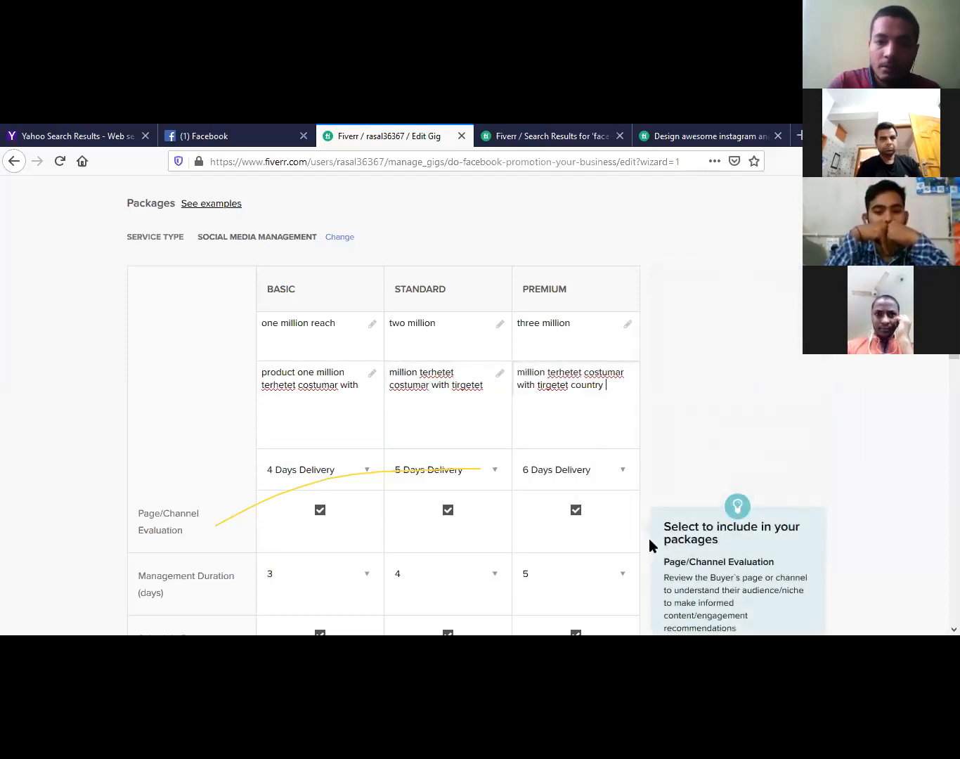
{"action": "left_click", "coordinate": [203, 408]}
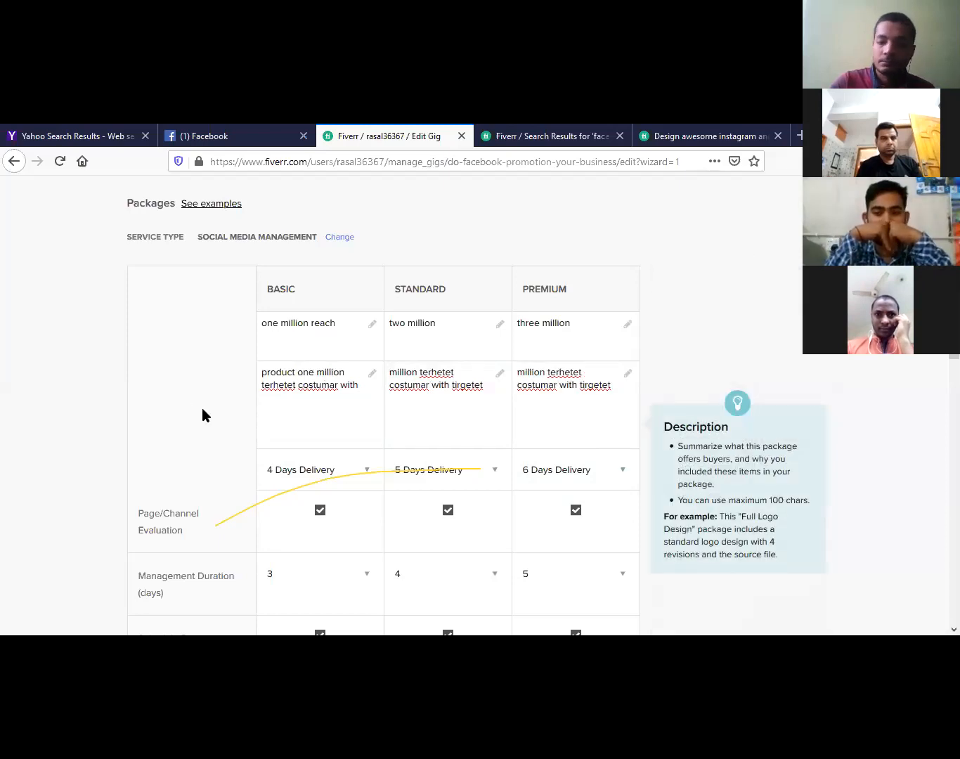
- Save the package pricing and continue to the gig's Description & FAQ stage
{"action": "scroll", "coordinate": [202, 414], "scroll_direction": "down", "scroll_amount": 8}
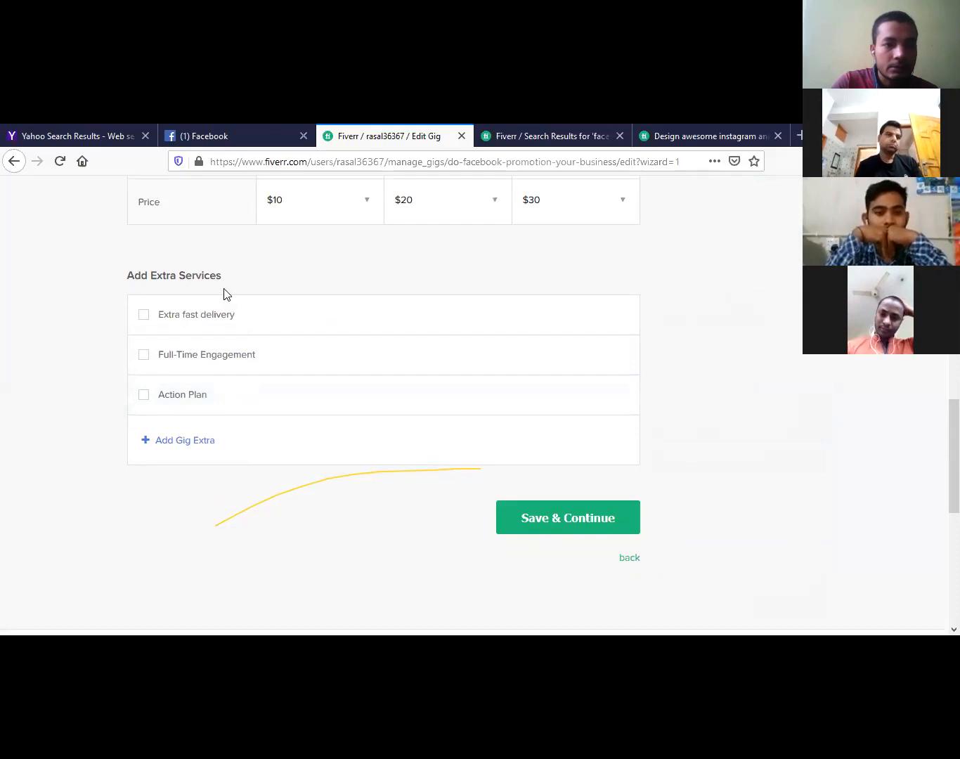
{"action": "left_click", "coordinate": [582, 523]}
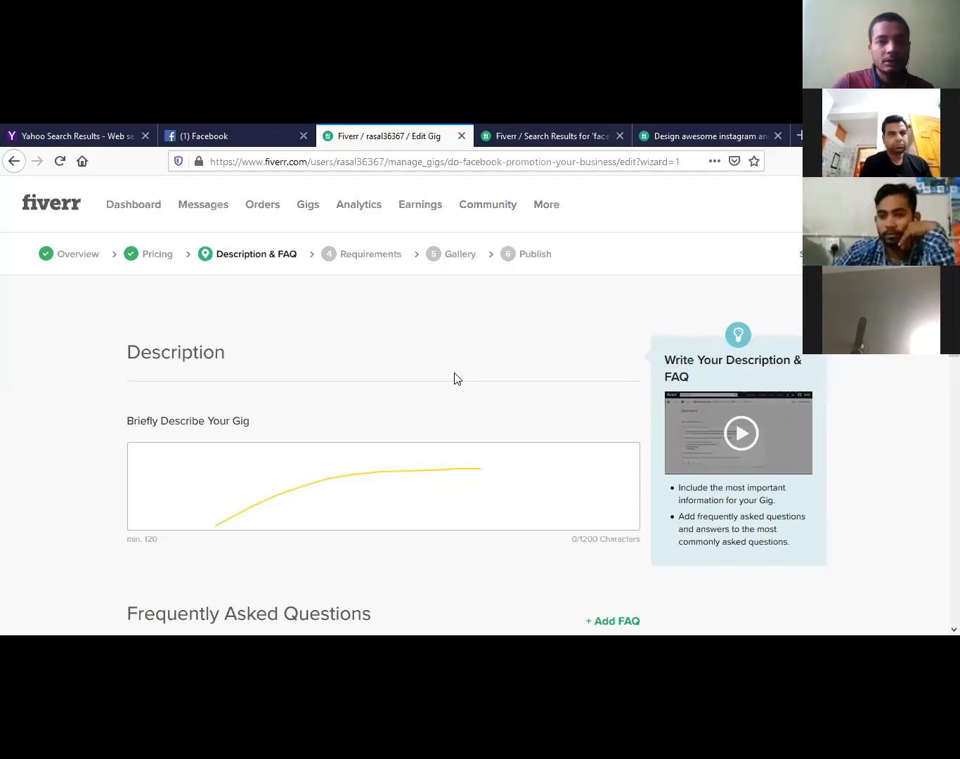
- Start the gig description with the line "why the job is importent." and leave blank space below it
{"action": "scroll", "coordinate": [424, 350], "scroll_direction": "down", "scroll_amount": 1}
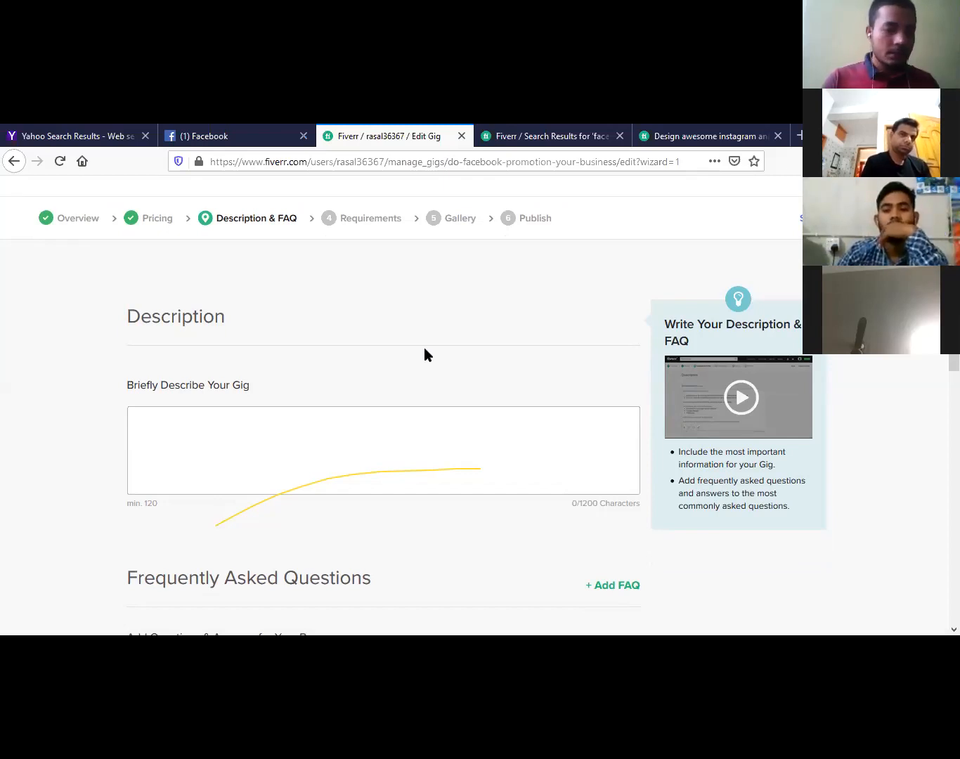
{"action": "left_click", "coordinate": [195, 461]}
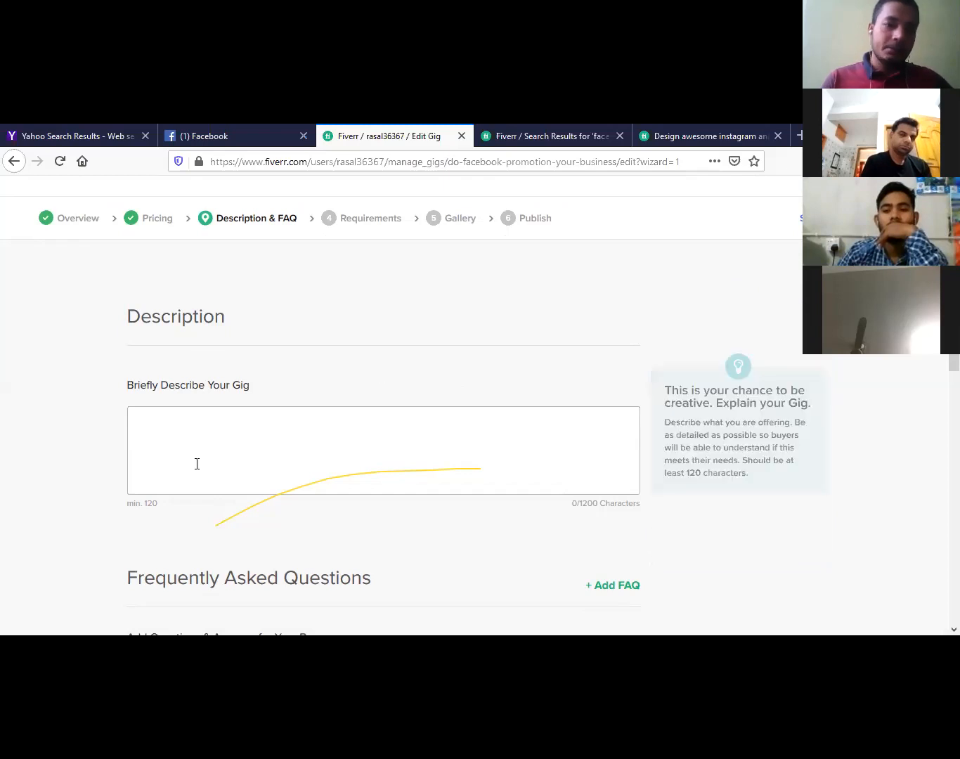
{"action": "left_click", "coordinate": [138, 416]}
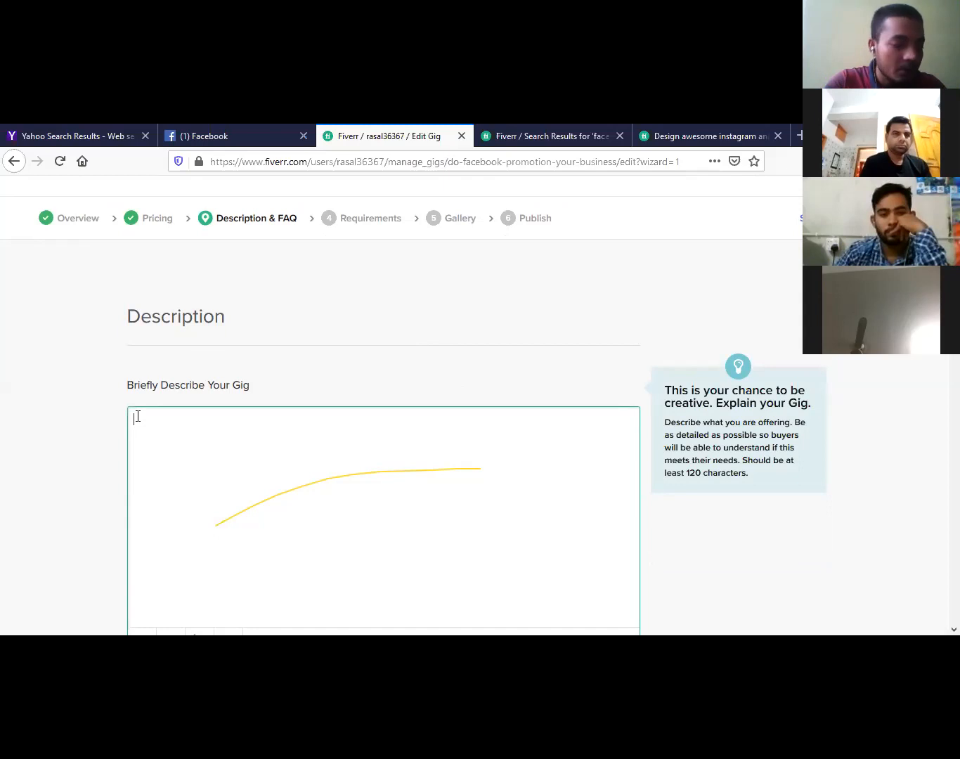
{"action": "type", "text": "why the job is i"}
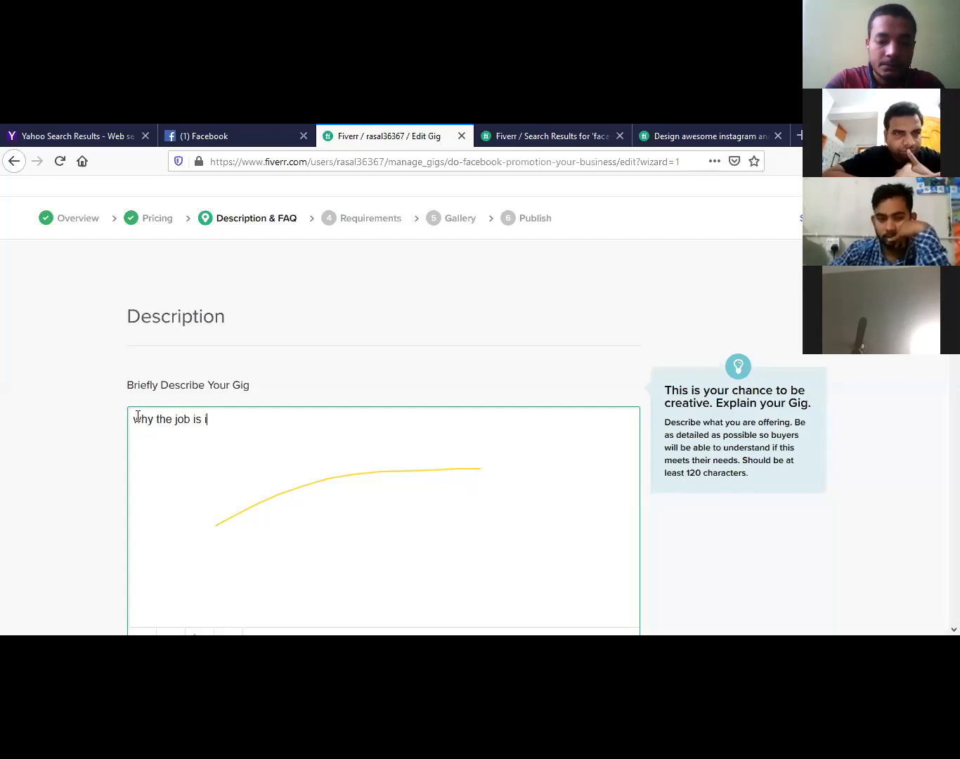
{"action": "type", "text": "mportent."}
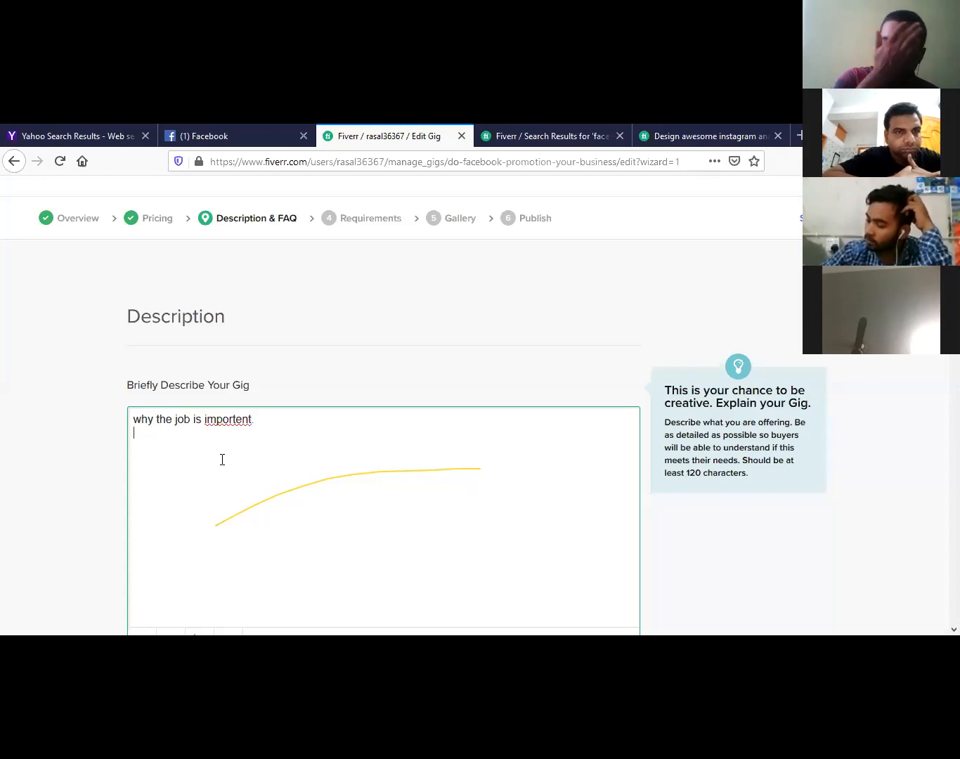
{"action": "key", "text": "Return"}
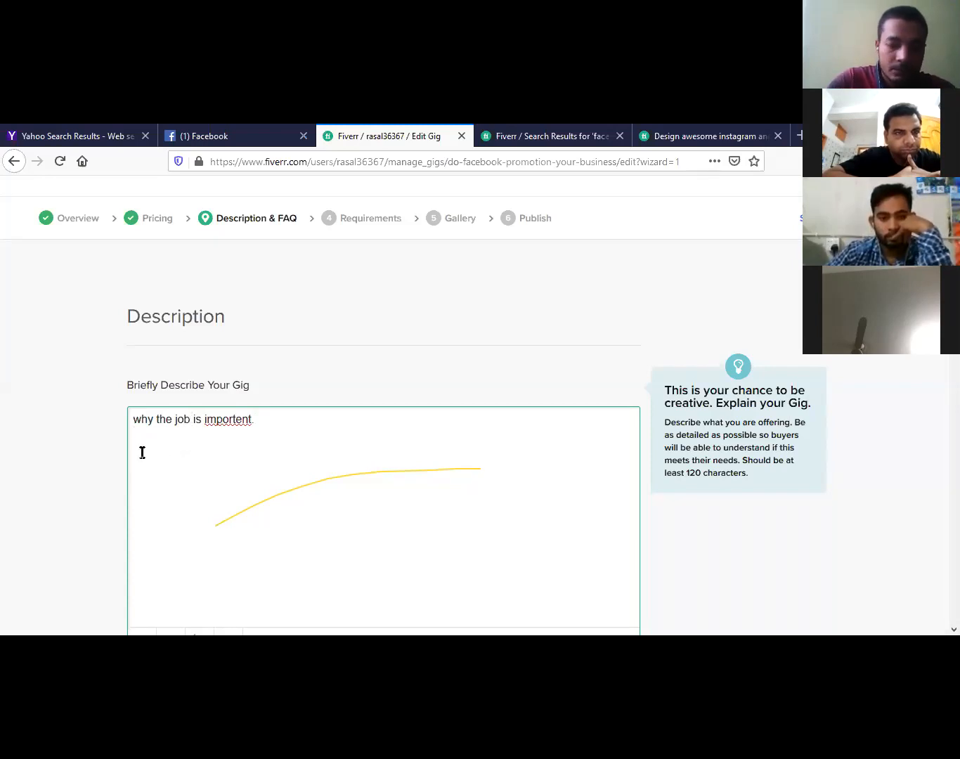
- Add the line "why im qualifide for this job" below the first line of the gig description
{"action": "type", "text": "why"}
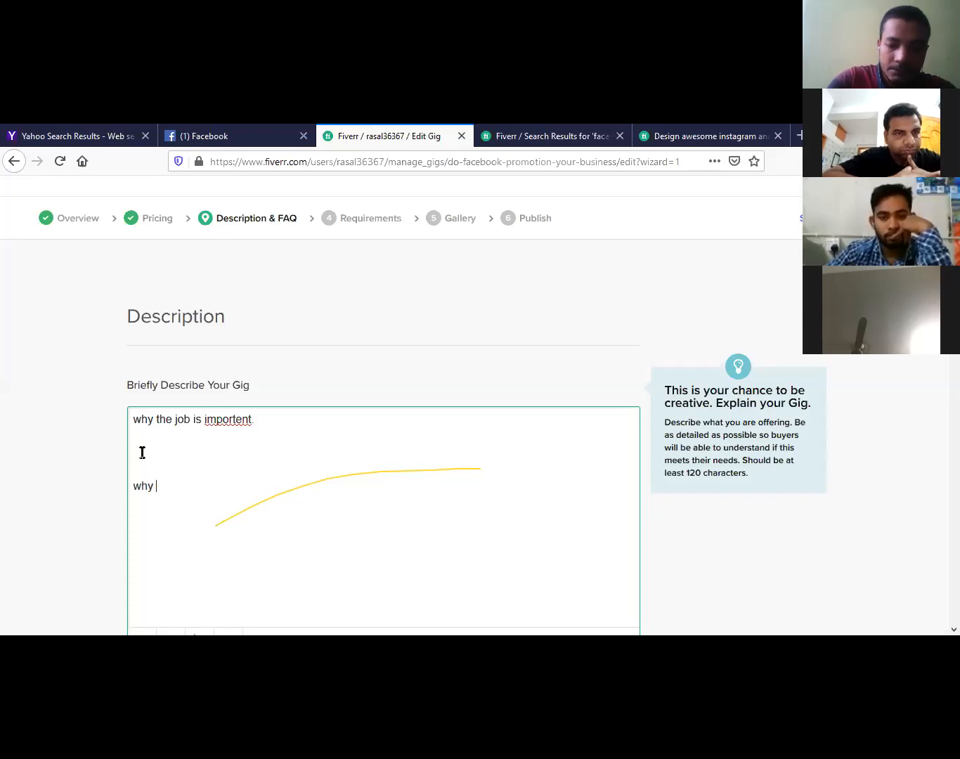
{"action": "type", "text": " im "}
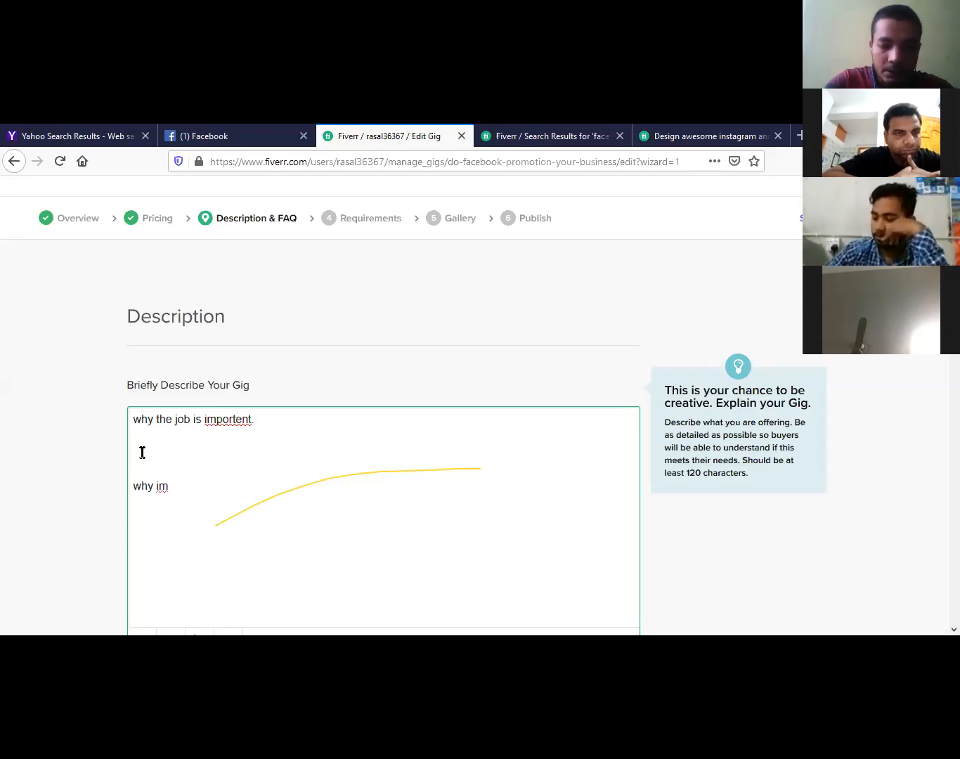
{"action": "type", "text": "quali"}
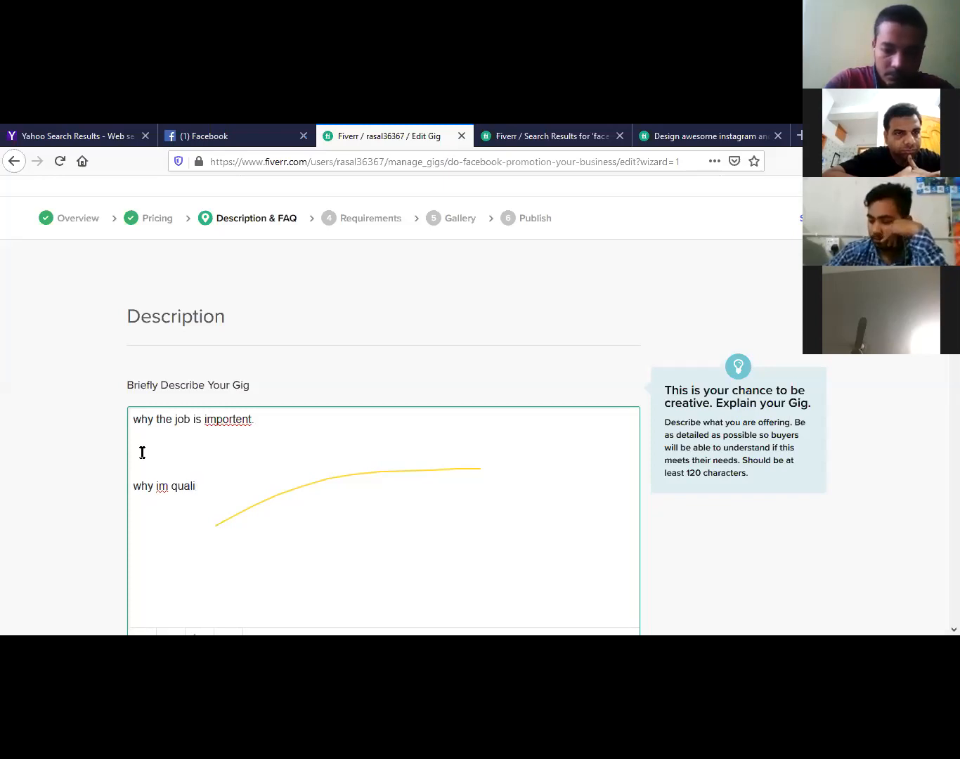
{"action": "type", "text": "f"}
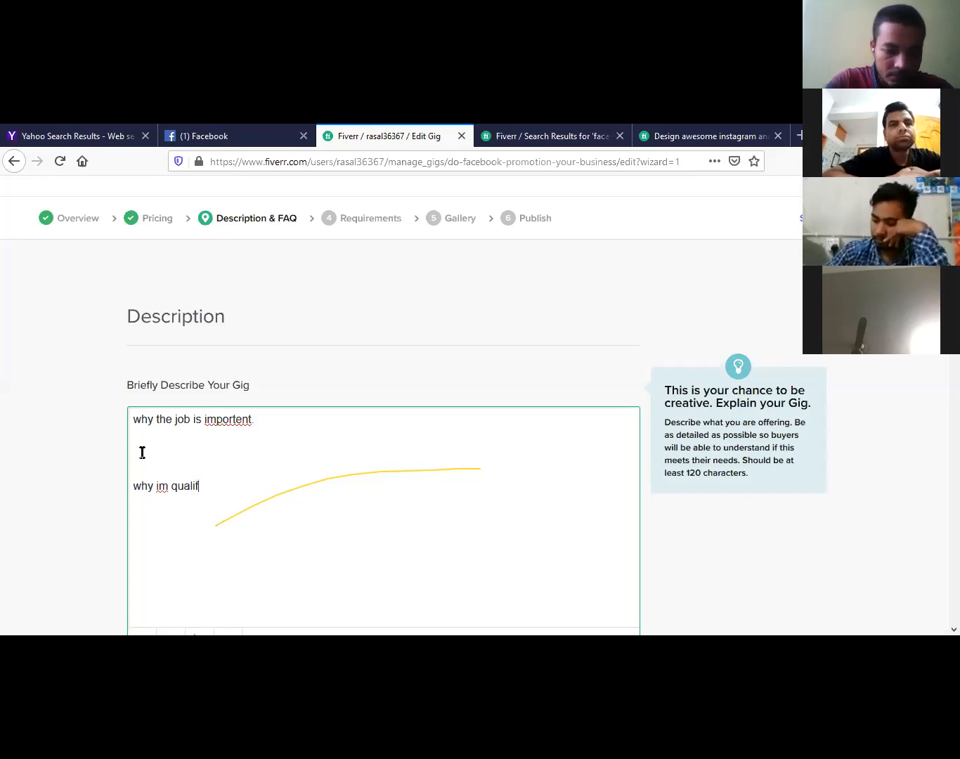
{"action": "type", "text": "ide"}
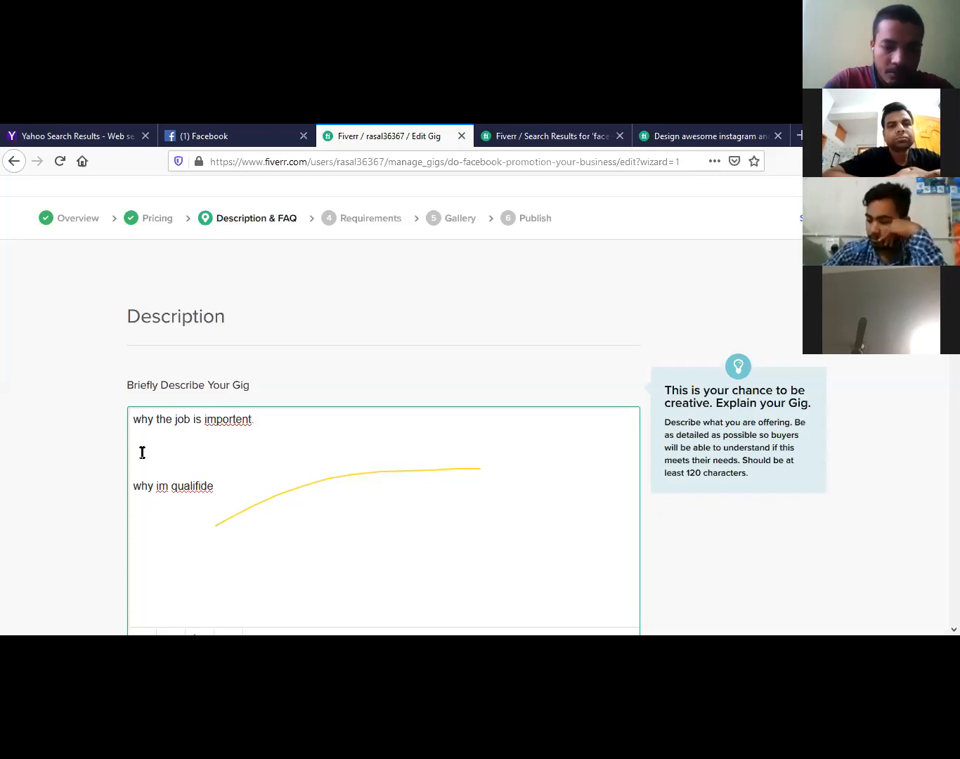
{"action": "type", "text": " for t"}
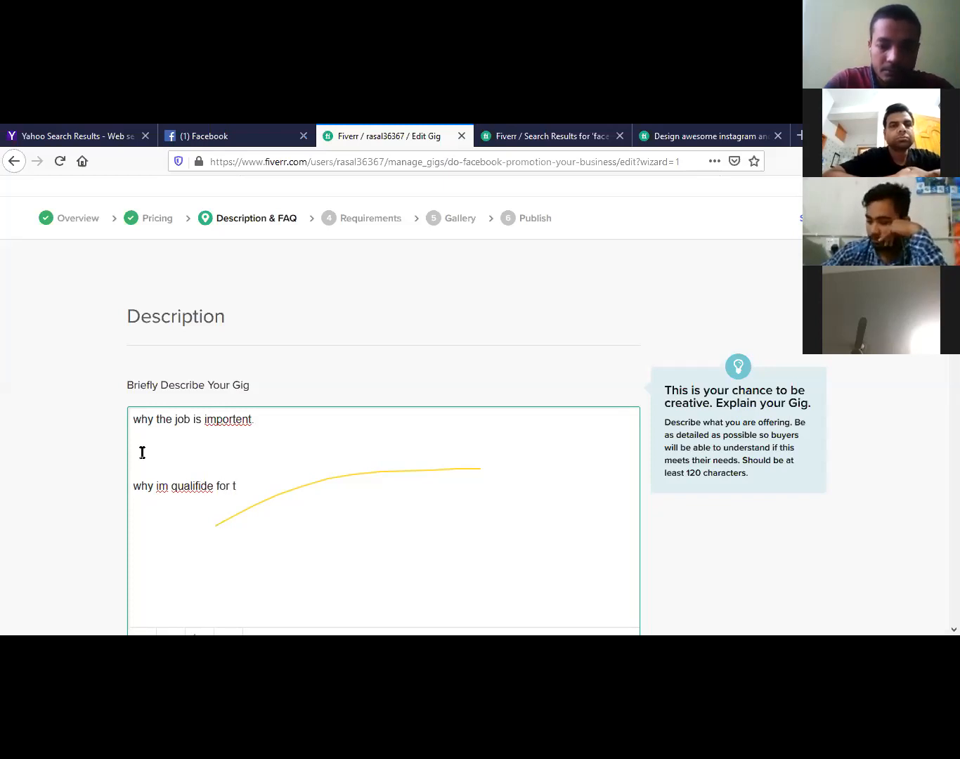
{"action": "type", "text": "his job"}
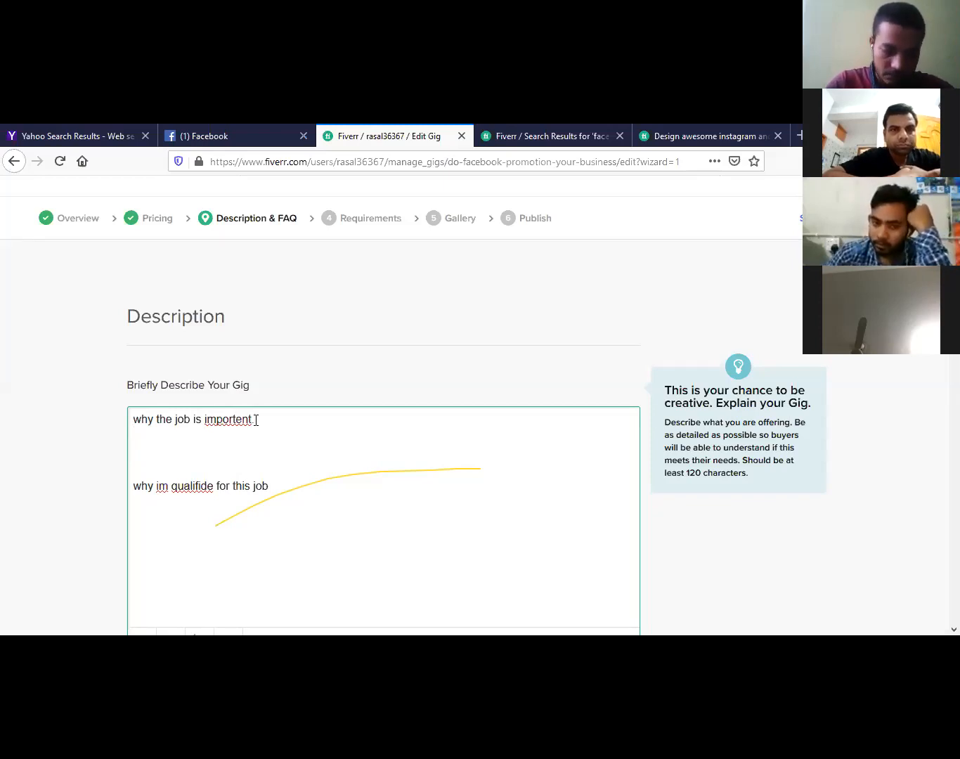
- Append "?/" to the gig description's first line and "?" to its line about being qualified
{"action": "type", "text": "?"}
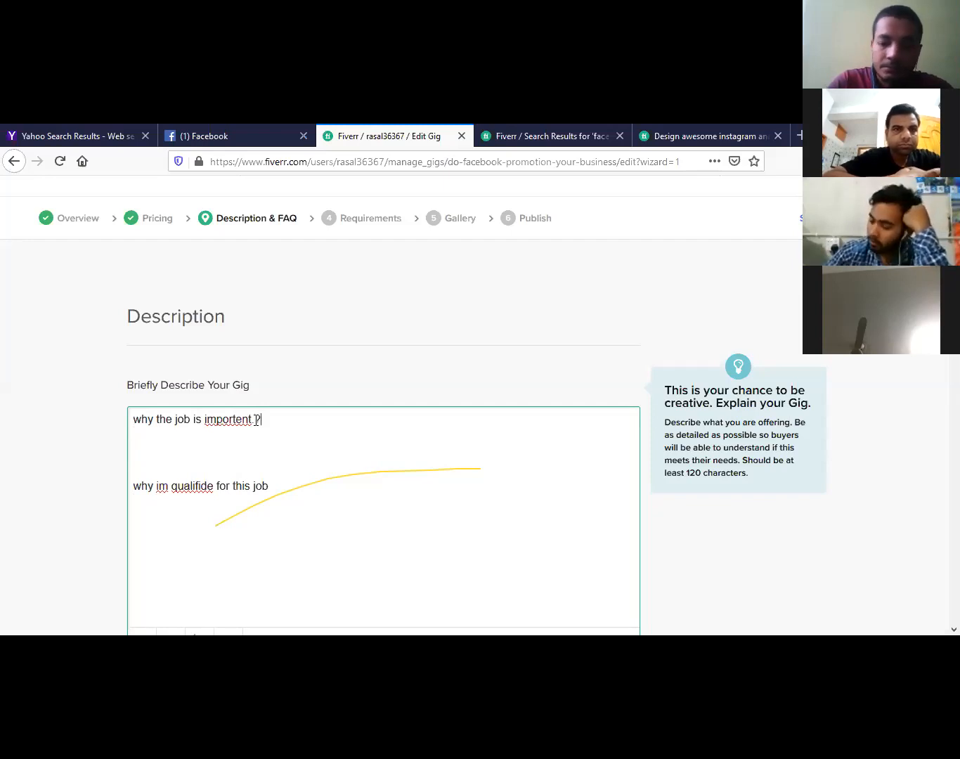
{"action": "type", "text": "/"}
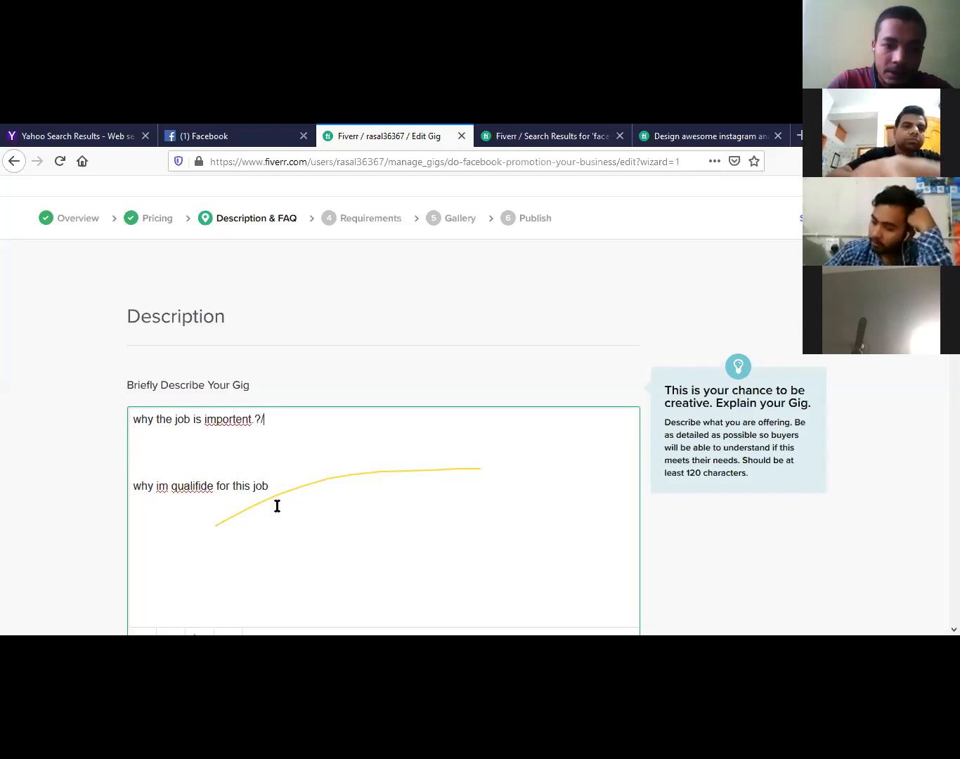
{"action": "left_click", "coordinate": [274, 485]}
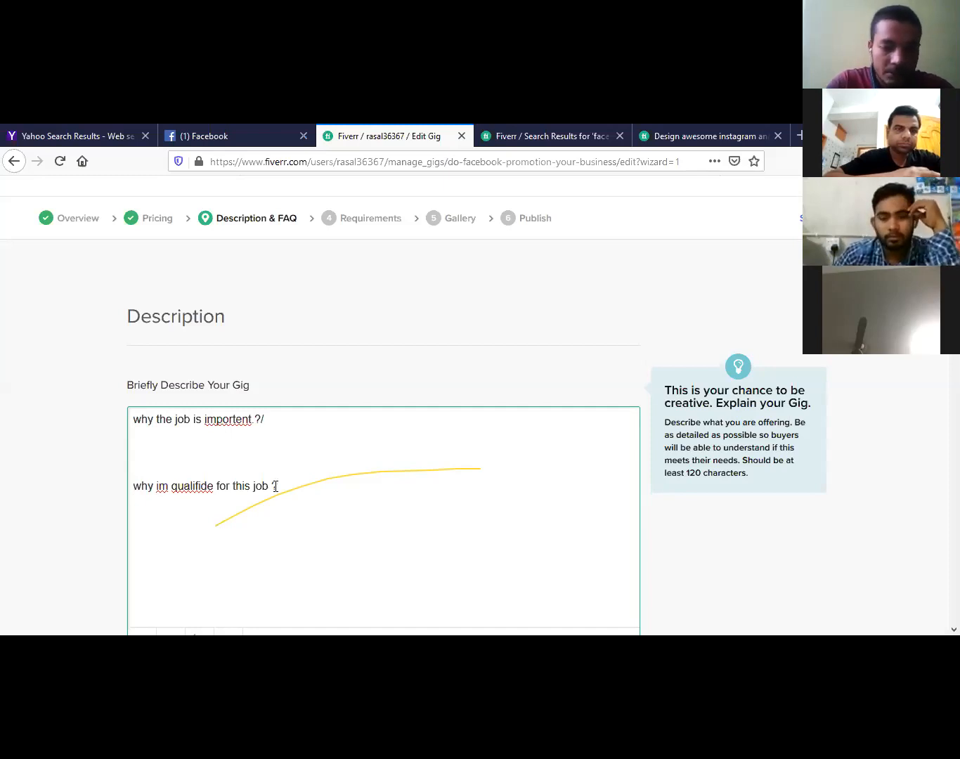
- Add the line "my service" under the qualification question in the gig description and start a new line
{"action": "type", "text": "my s"}
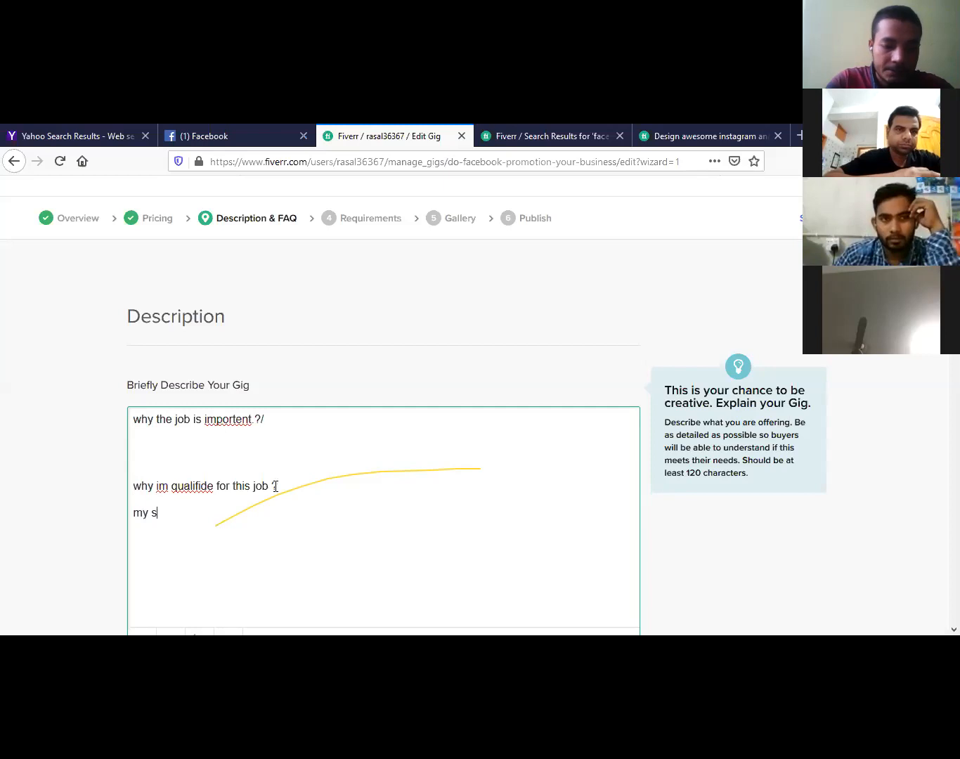
{"action": "type", "text": "er"}
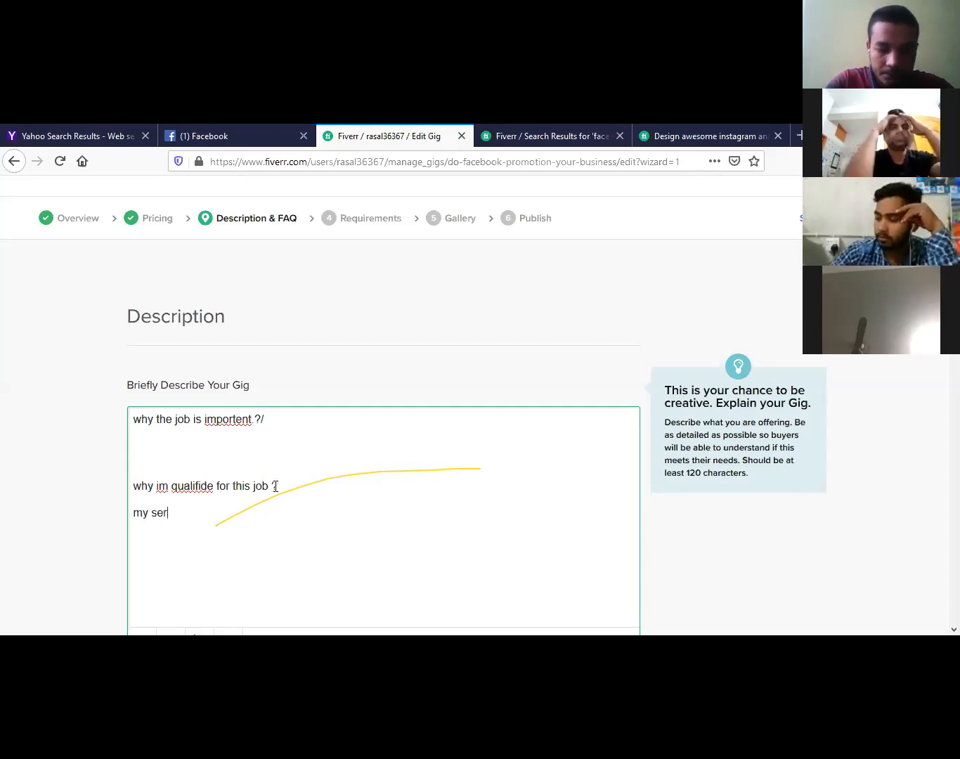
{"action": "type", "text": "vi"}
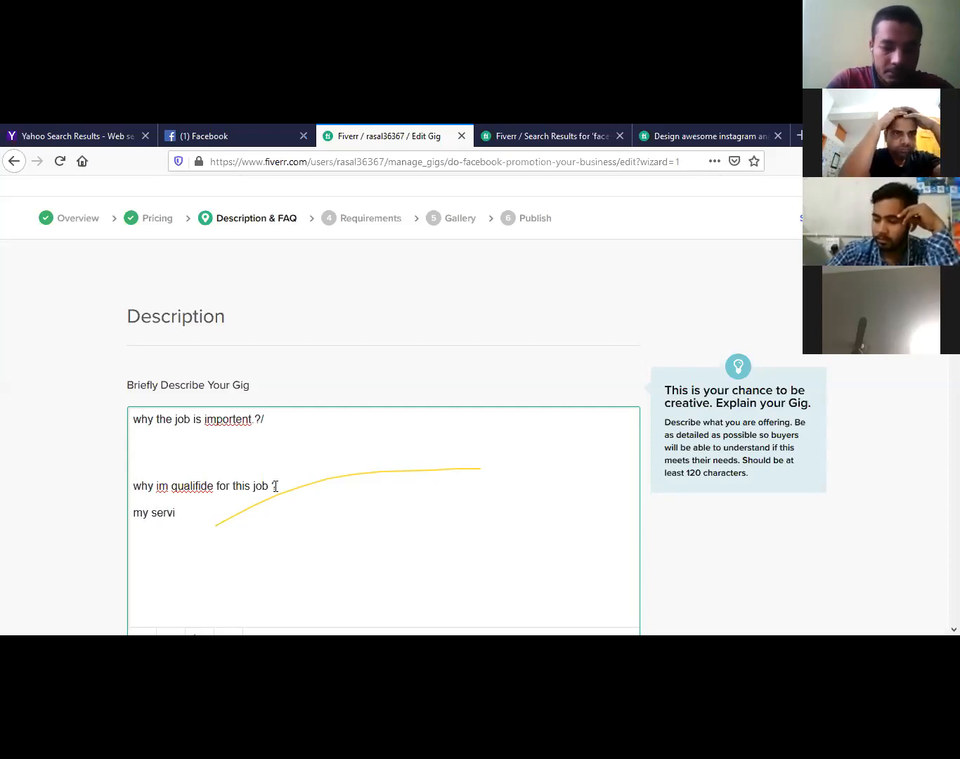
{"action": "type", "text": "ce "}
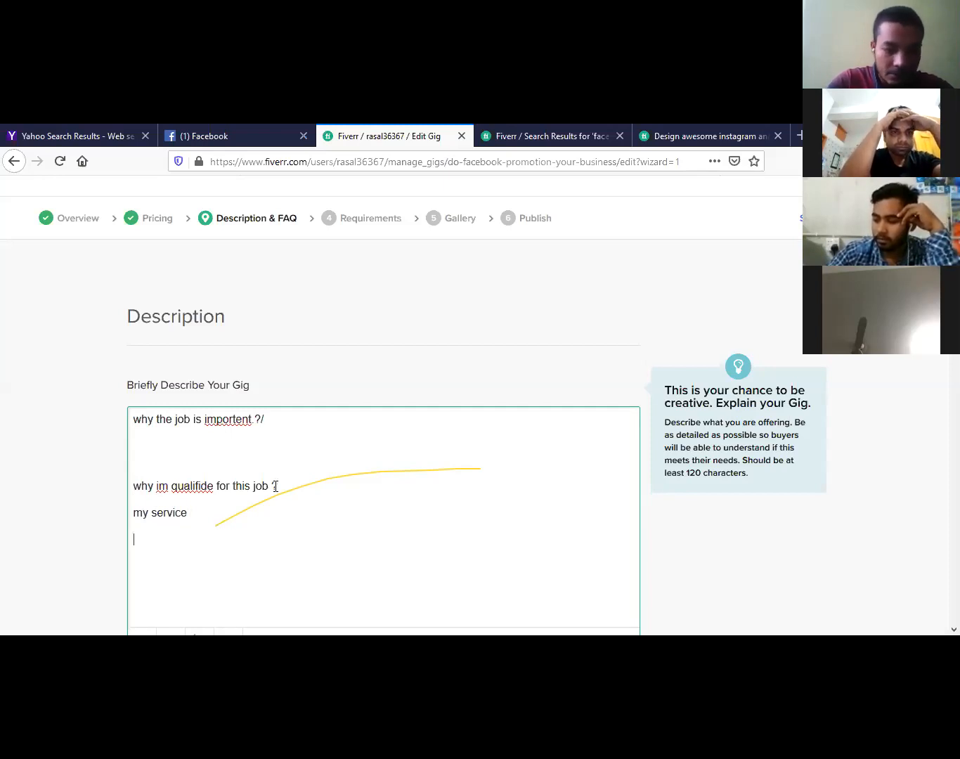
- Add the line "my servise specility" below "my service" in the gig description
{"action": "type", "text": "my"}
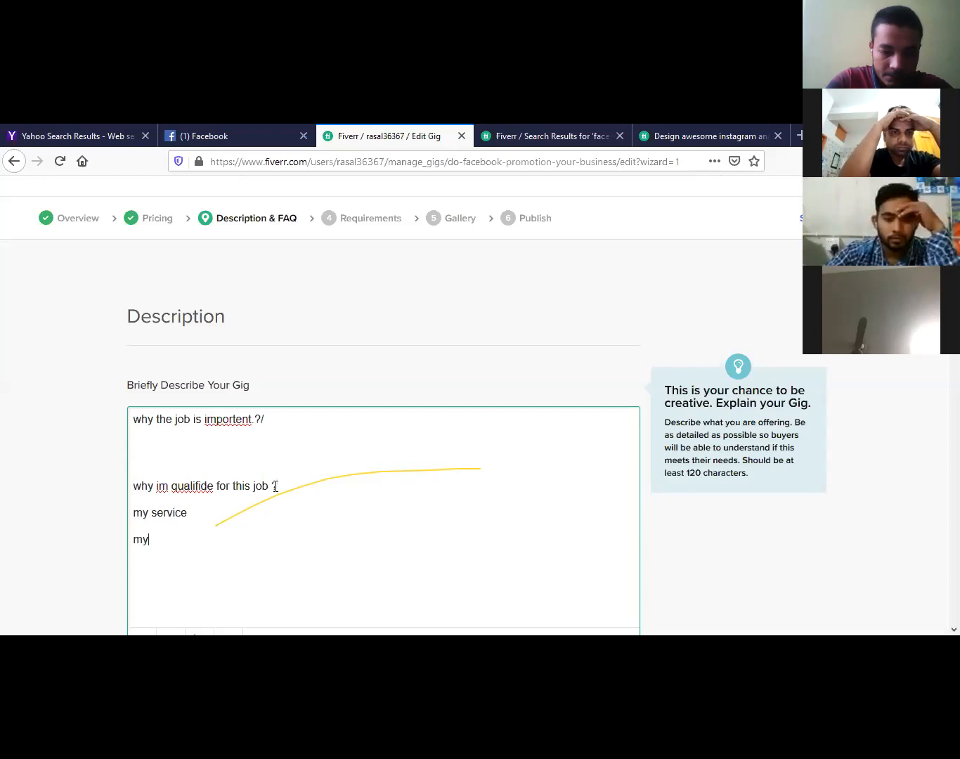
{"action": "type", "text": " servise"}
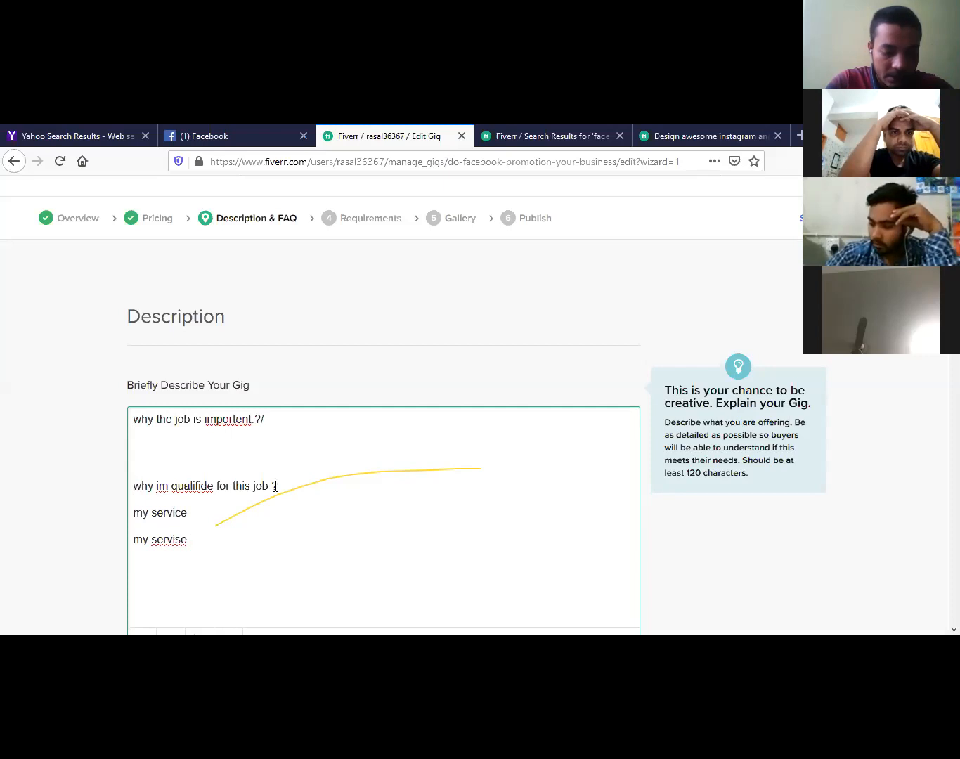
{"action": "type", "text": " spe"}
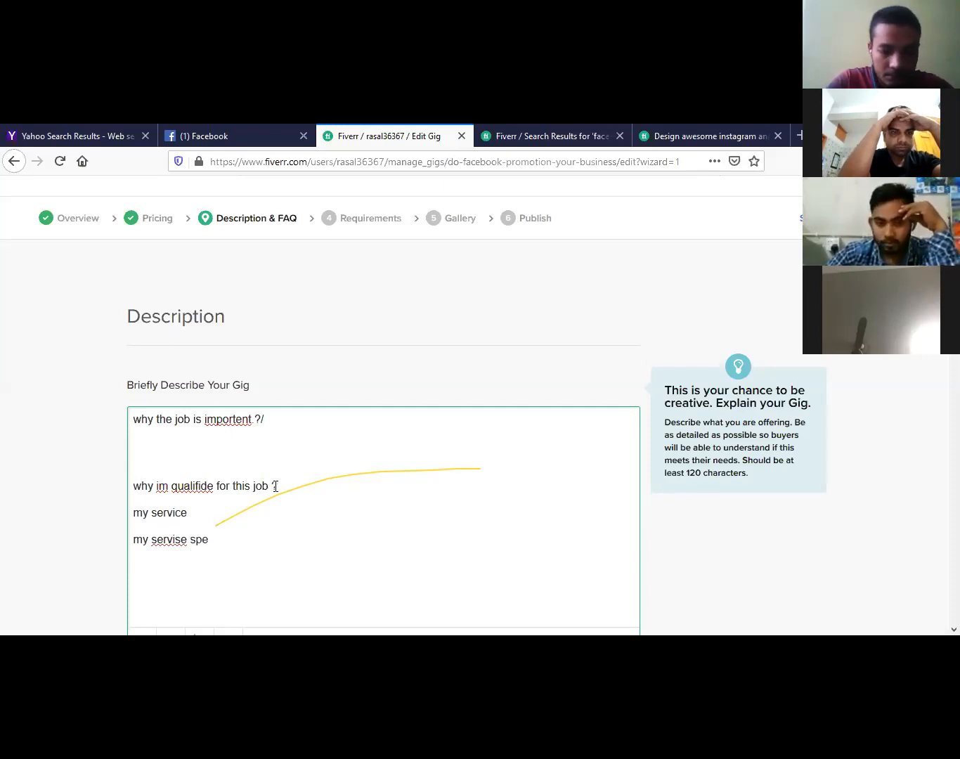
{"action": "type", "text": "cil"}
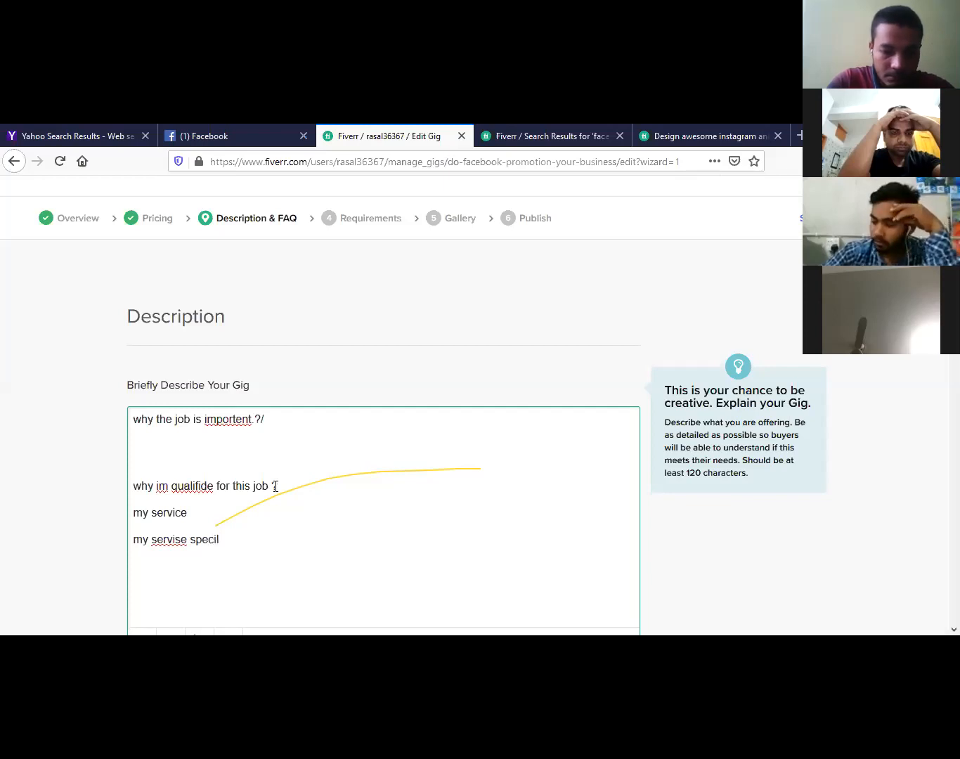
{"action": "type", "text": "ity"}
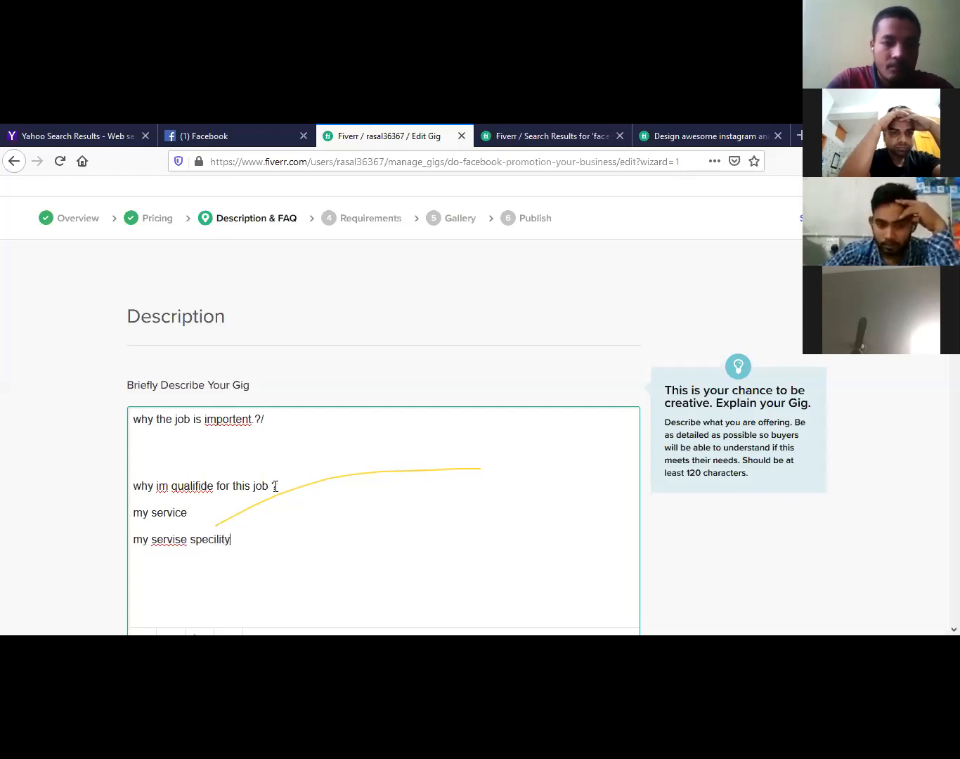
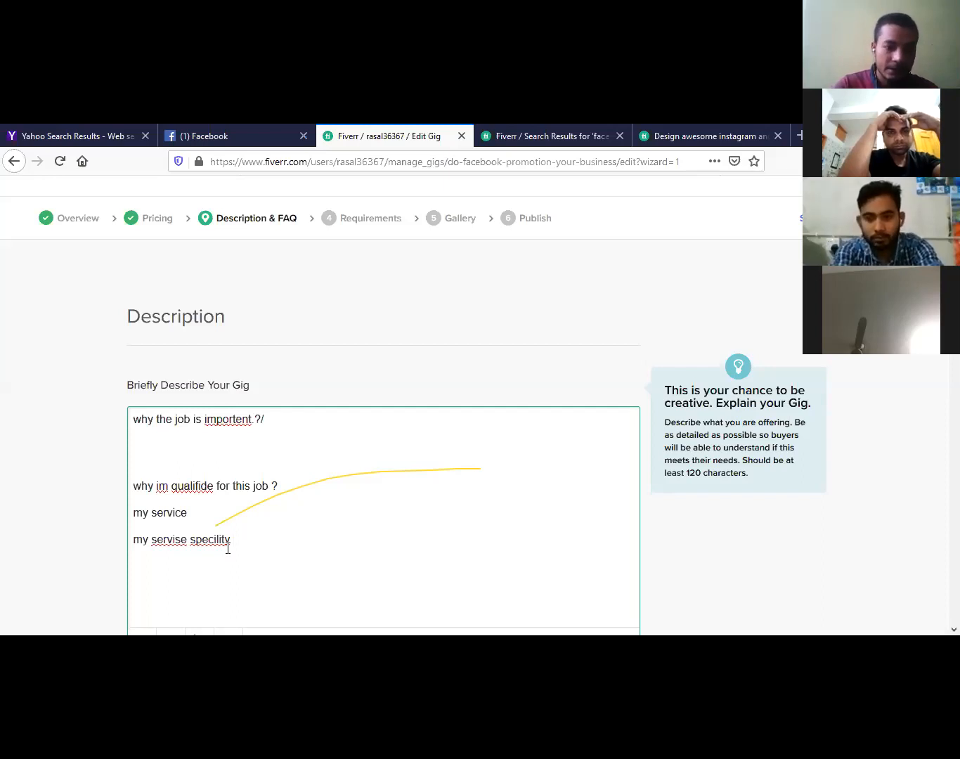
- Delete all the outline text from the gig description, leaving the field empty
{"action": "key", "text": "BackSpace"}
{"action": "key", "text": "BackSpace"}
{"action": "key", "text": "BackSpace"}
{"action": "key", "text": "BackSpace"}
{"action": "key", "text": "BackSpace"}
{"action": "key", "text": "BackSpace"}
{"action": "key", "text": "BackSpace"}
{"action": "key", "text": "BackSpace"}
{"action": "key", "text": "BackSpace"}
{"action": "key", "text": "BackSpace"}
{"action": "key", "text": "BackSpace"}
{"action": "key", "text": "BackSpace"}
{"action": "key", "text": "BackSpace"}
{"action": "key", "text": "BackSpace"}
{"action": "key", "text": "BackSpace"}
{"action": "key", "text": "BackSpace"}
{"action": "key", "text": "BackSpace"}
{"action": "key", "text": "BackSpace"}
{"action": "key", "text": "BackSpace"}
{"action": "key", "text": "BackSpace"}
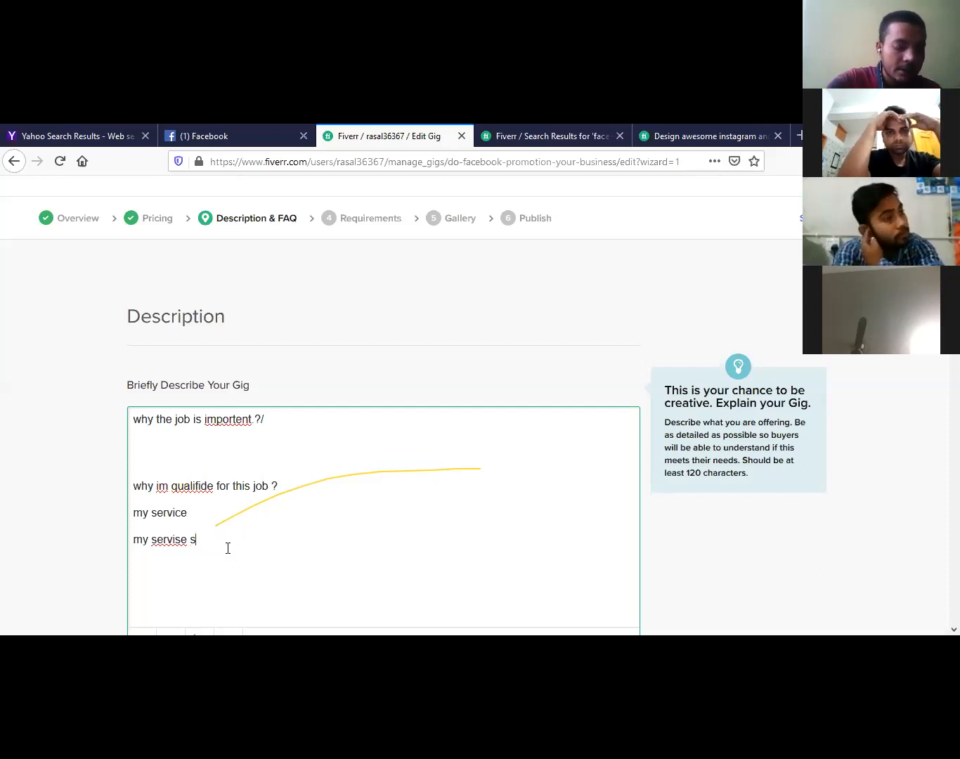
{"action": "key", "text": "BackSpace"}
{"action": "key", "text": "BackSpace"}
{"action": "key", "text": "BackSpace"}
{"action": "key", "text": "BackSpace"}
{"action": "key", "text": "BackSpace"}
{"action": "key", "text": "BackSpace"}
{"action": "key", "text": "BackSpace"}
{"action": "key", "text": "BackSpace"}
{"action": "key", "text": "BackSpace"}
{"action": "key", "text": "BackSpace"}
{"action": "key", "text": "BackSpace"}
{"action": "key", "text": "BackSpace"}
{"action": "key", "text": "BackSpace"}
{"action": "key", "text": "BackSpace"}
{"action": "key", "text": "BackSpace"}
{"action": "key", "text": "BackSpace"}
{"action": "key", "text": "BackSpace"}
{"action": "key", "text": "BackSpace"}
{"action": "key", "text": "BackSpace"}
{"action": "key", "text": "BackSpace"}
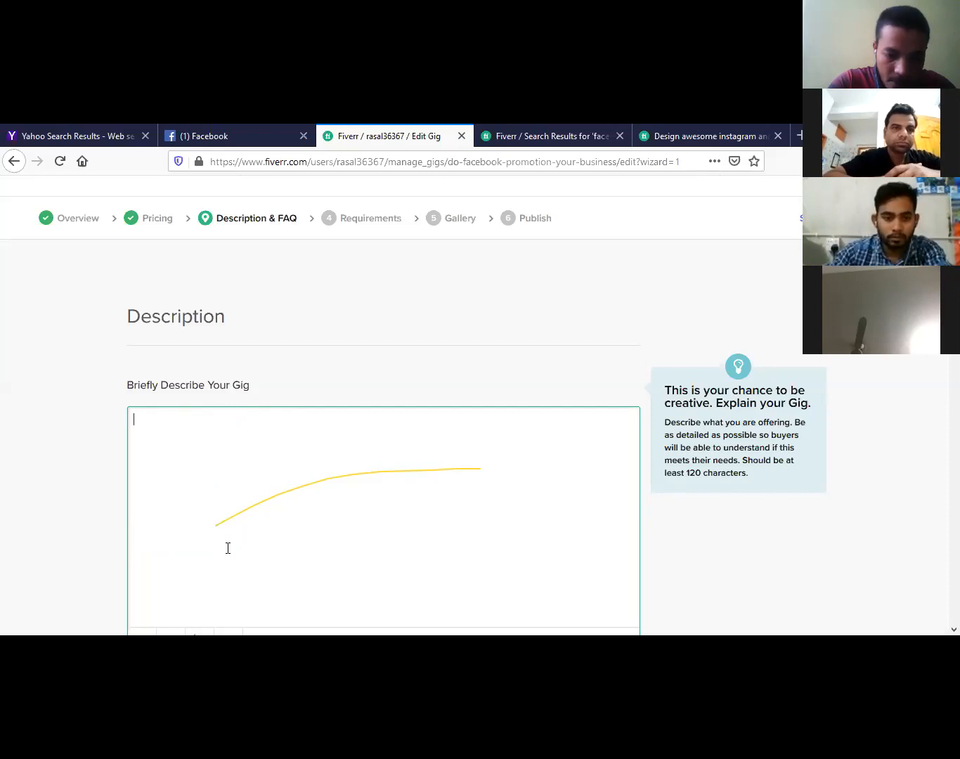
- Start the gig description with the text "social media is very i"
{"action": "type", "text": "social me"}
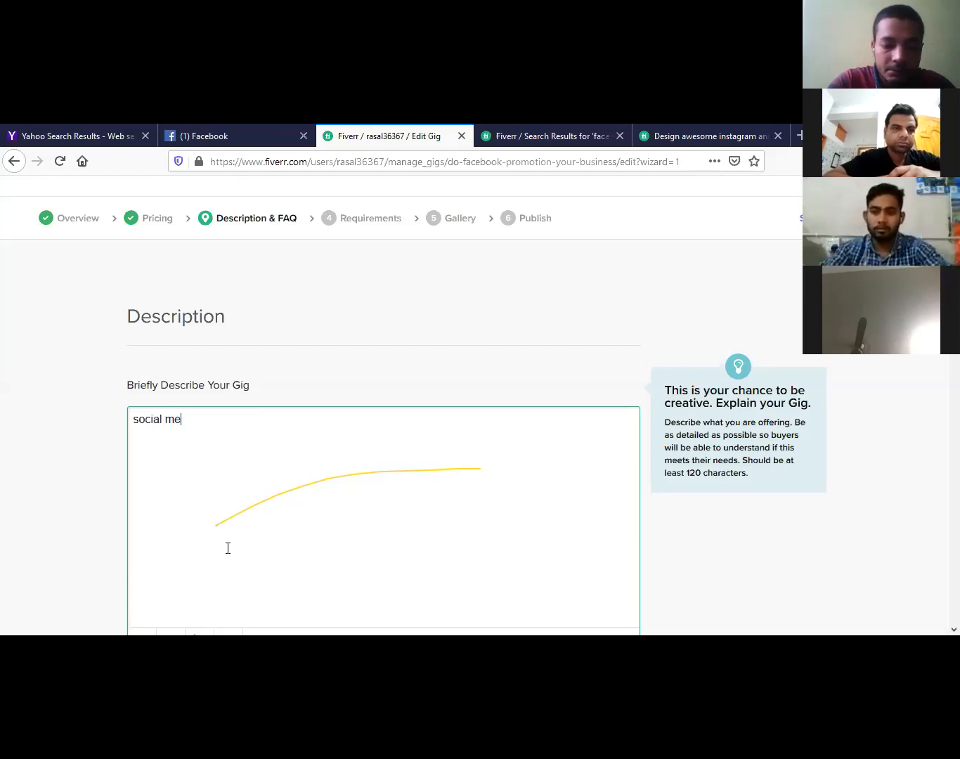
{"action": "type", "text": "dia is ve"}
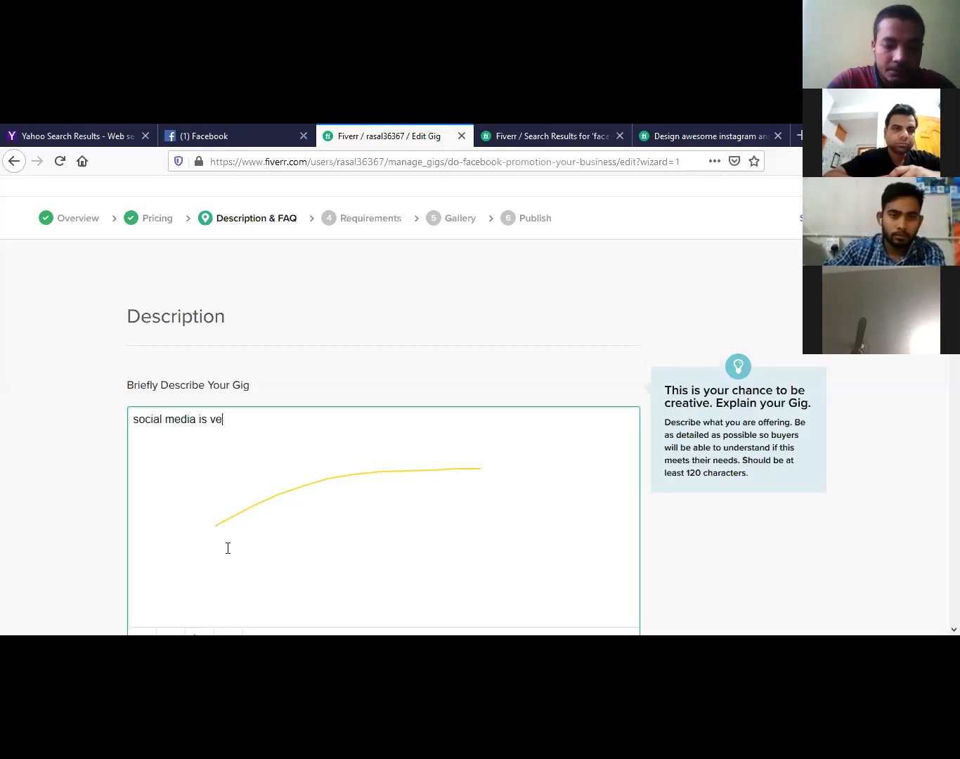
{"action": "type", "text": "ry i"}
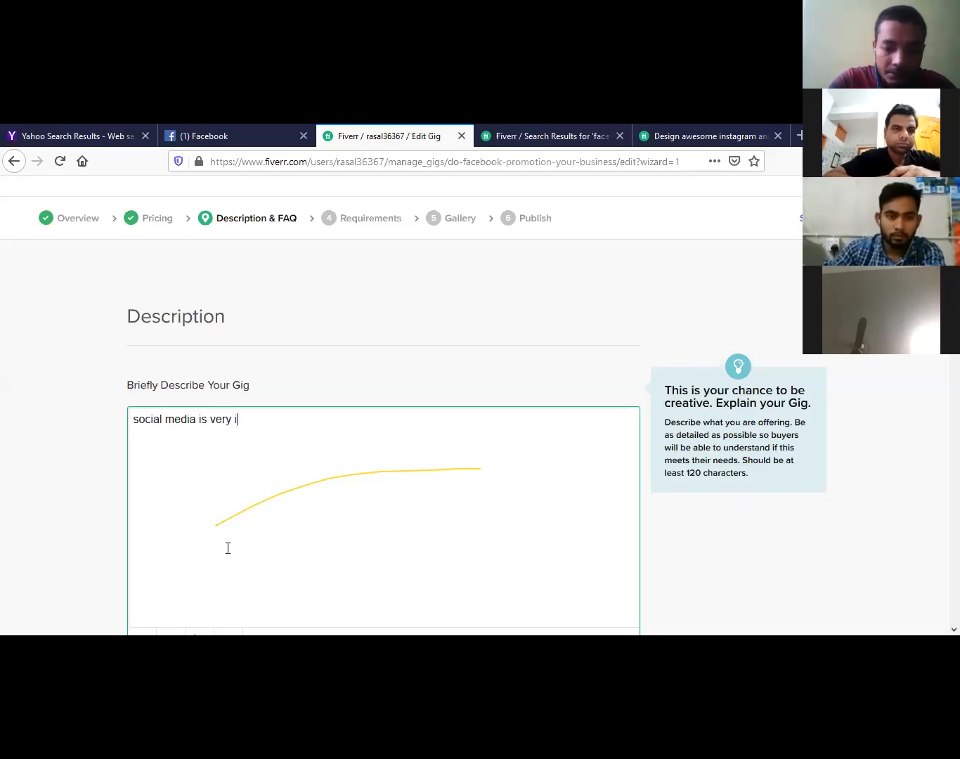
- Complete the gig description's opening line as "social media is very importen for any kind of buisness fo get more targetet costomer"
{"action": "type", "text": "mpo"}
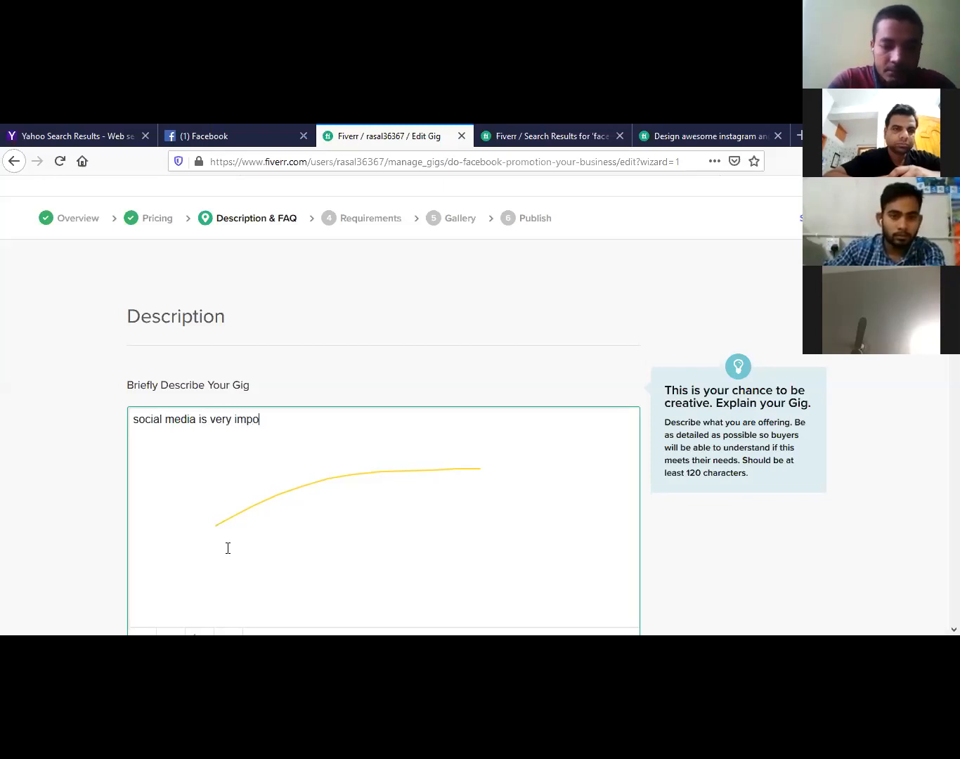
{"action": "type", "text": "rten for a"}
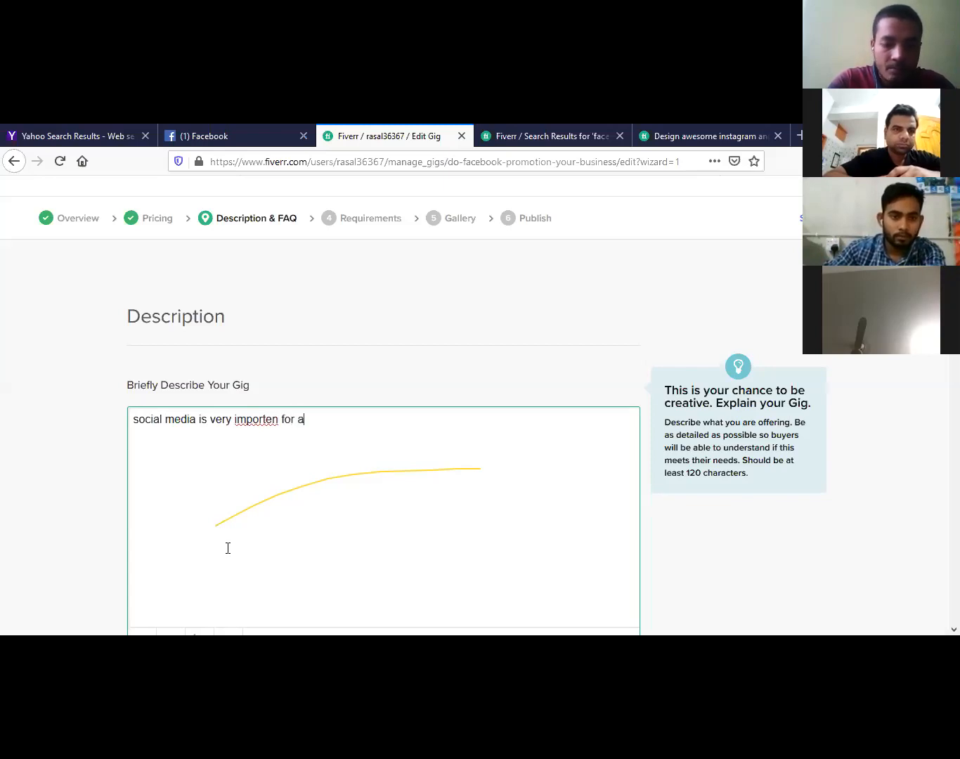
{"action": "type", "text": "ny c"}
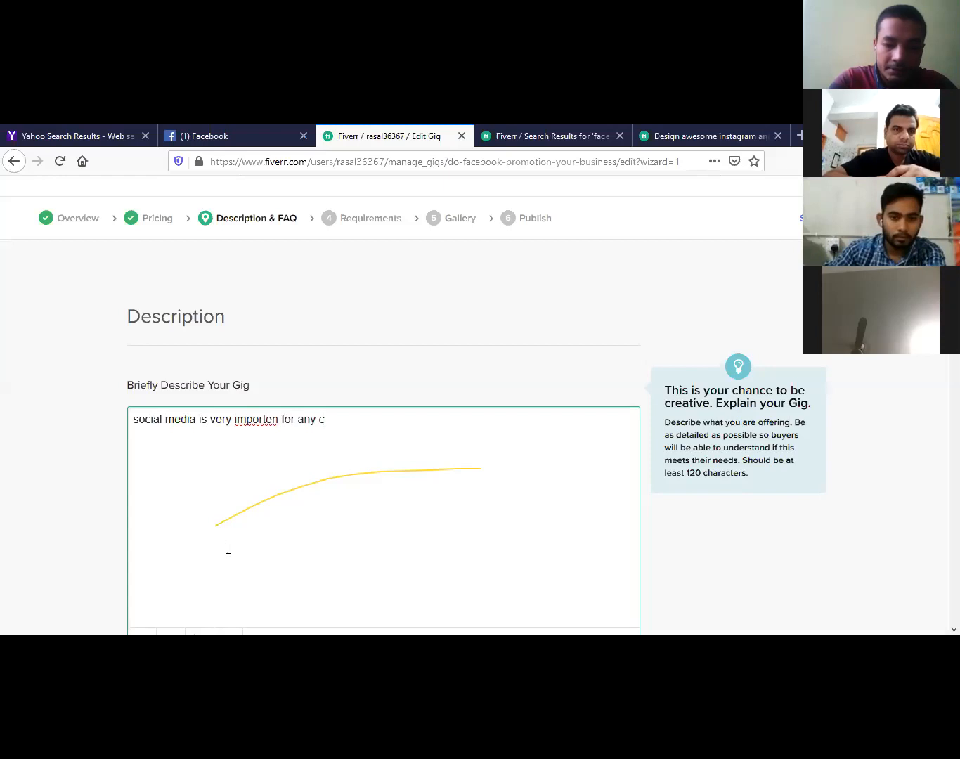
{"action": "key", "text": "BackSpace"}
{"action": "type", "text": "ki"}
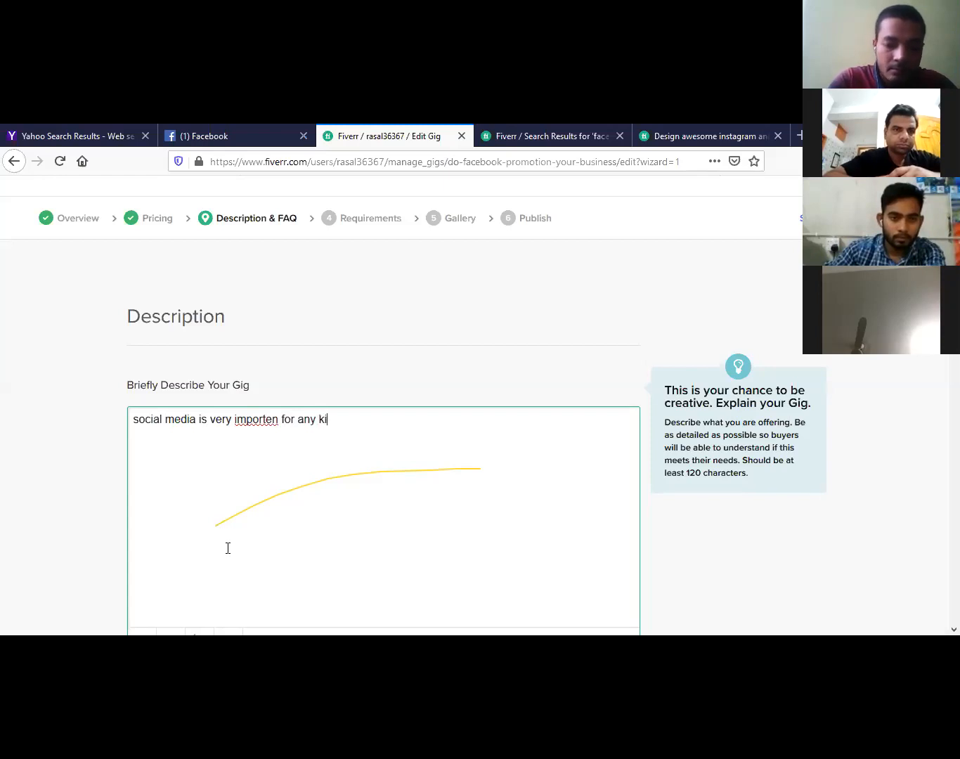
{"action": "type", "text": "nd of "}
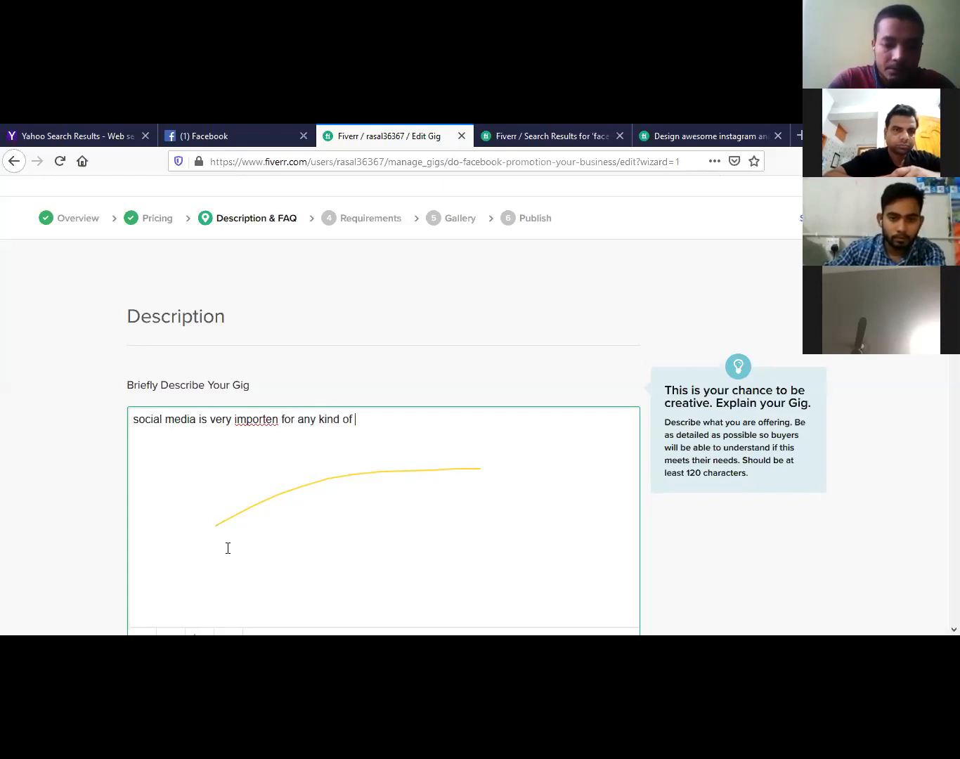
{"action": "type", "text": "buisne"}
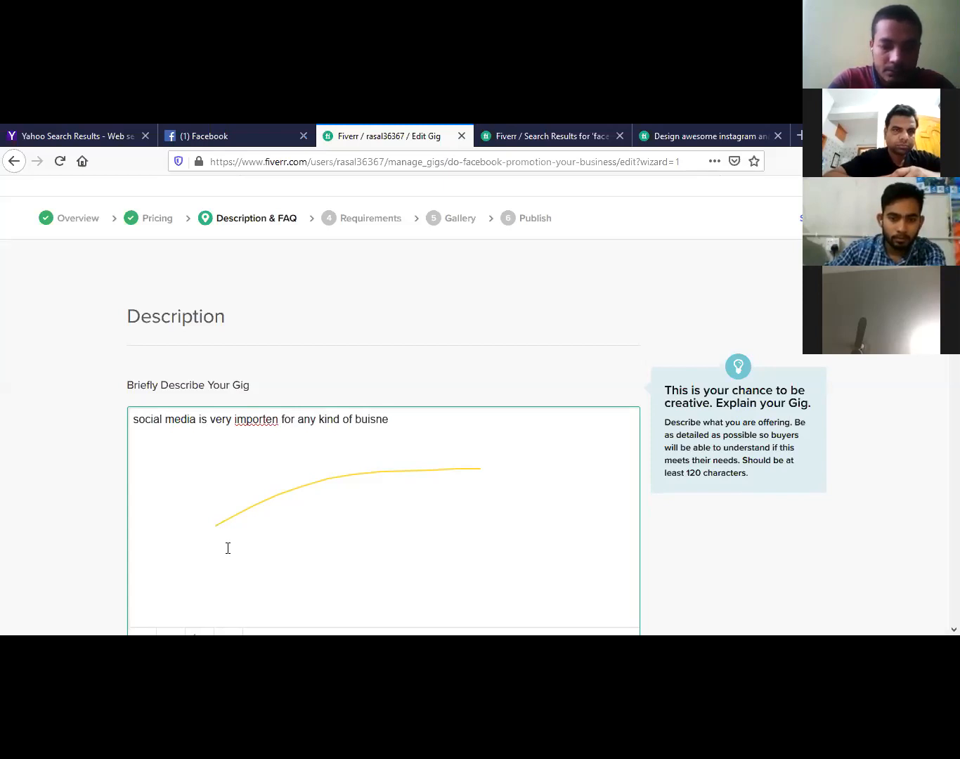
{"action": "type", "text": "ss"}
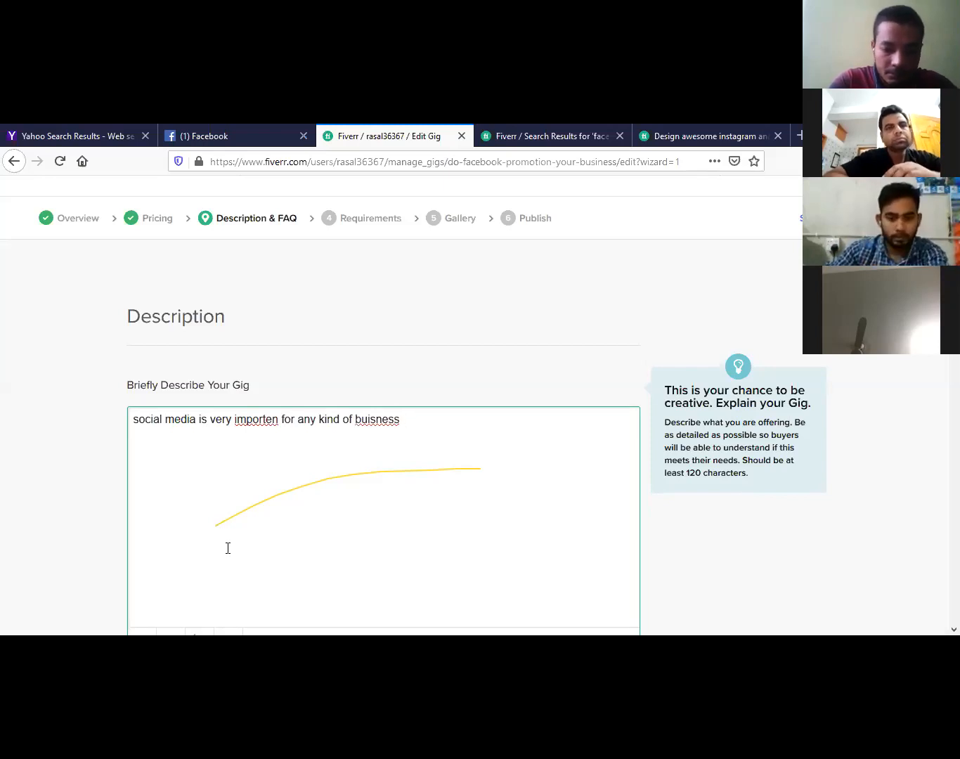
{"action": "type", "text": " fo "}
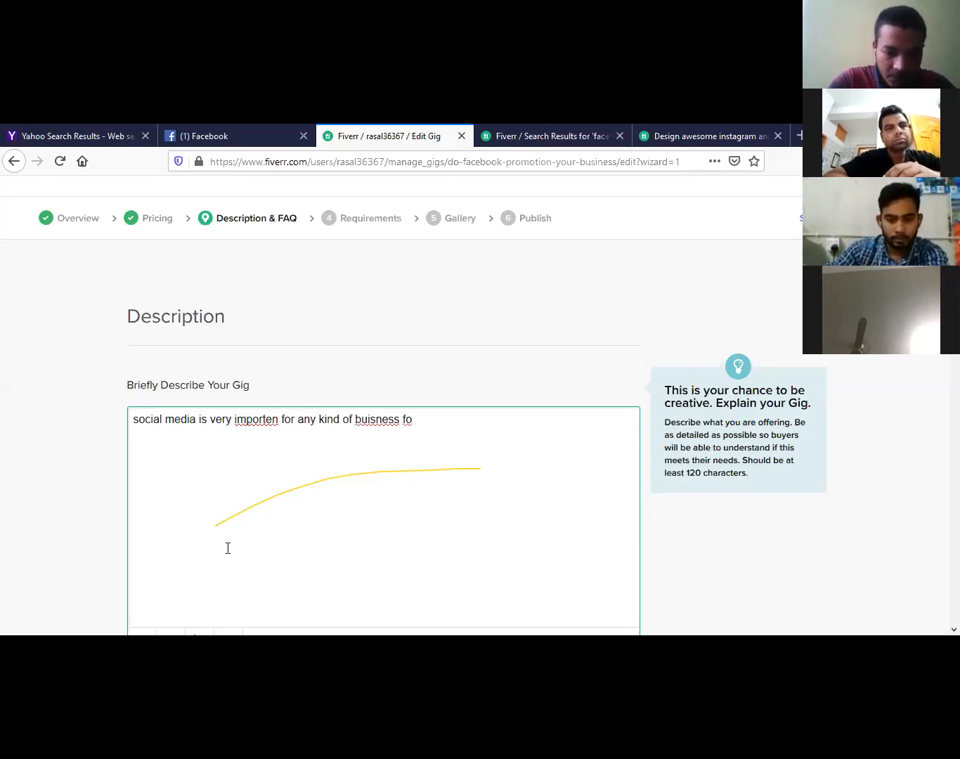
{"action": "type", "text": "get"}
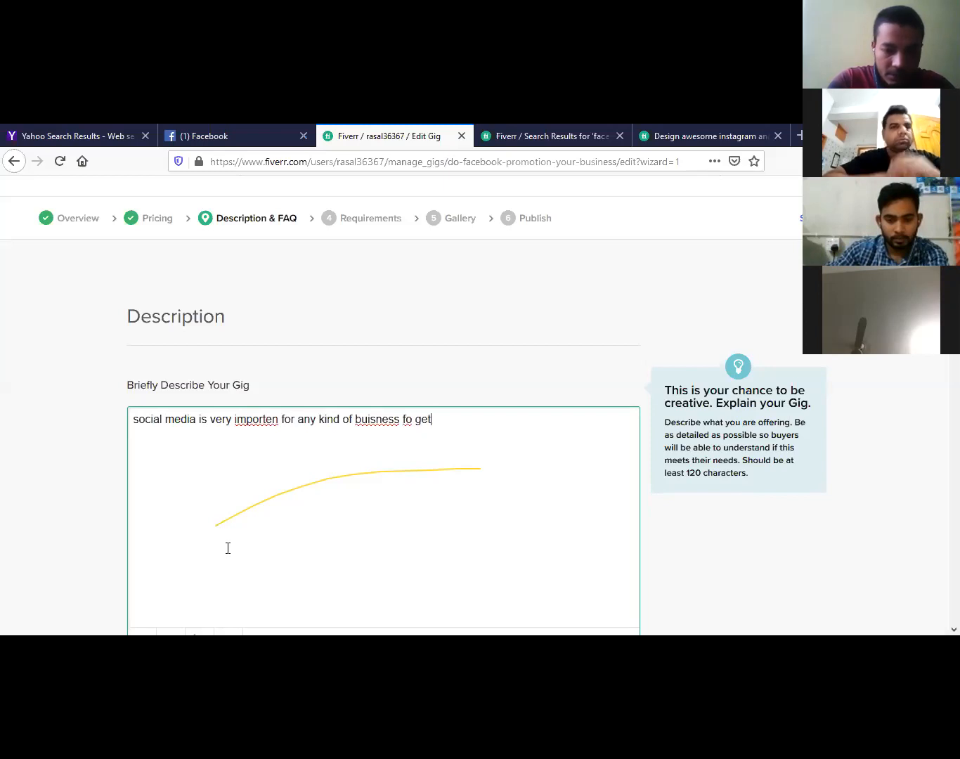
{"action": "type", "text": " mor"}
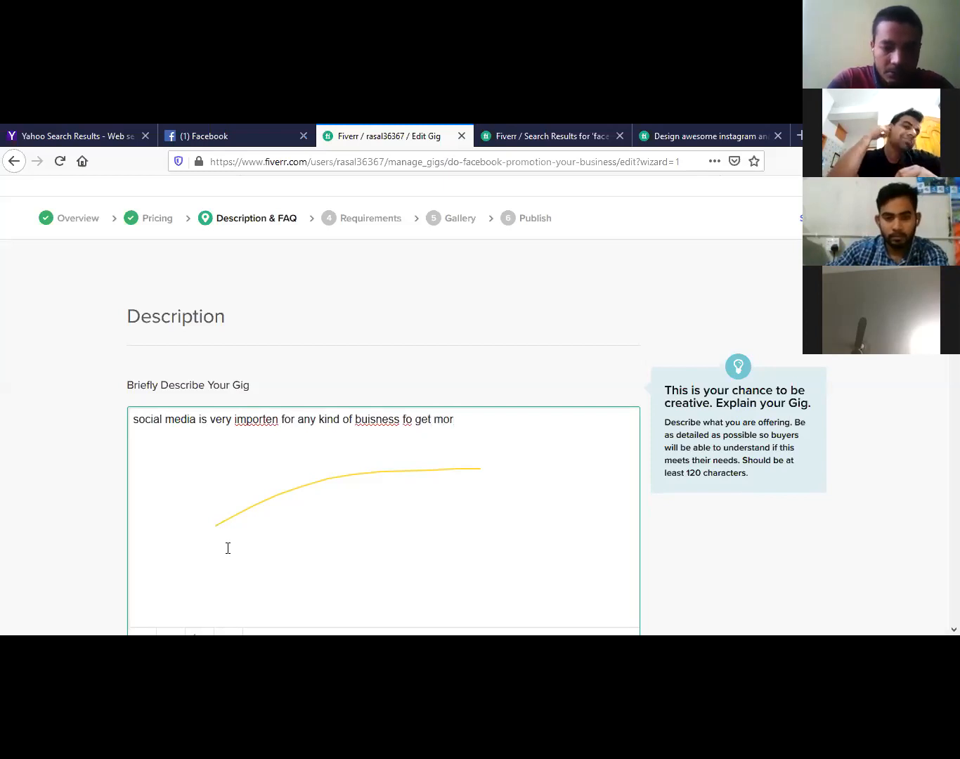
{"action": "type", "text": "e "}
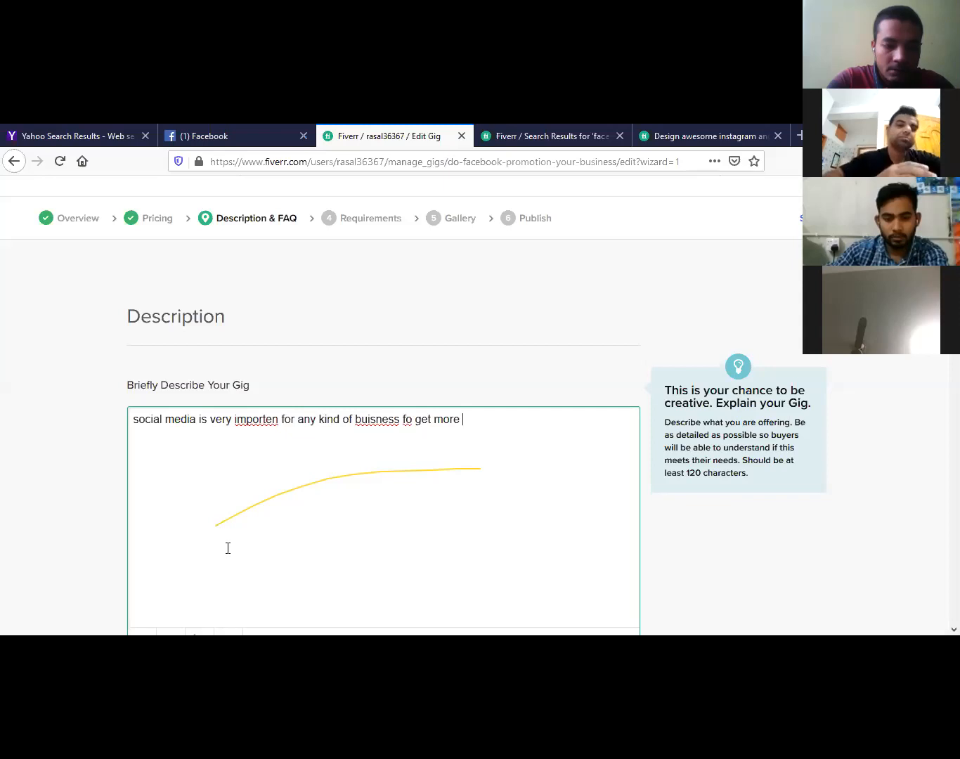
{"action": "type", "text": "targete"}
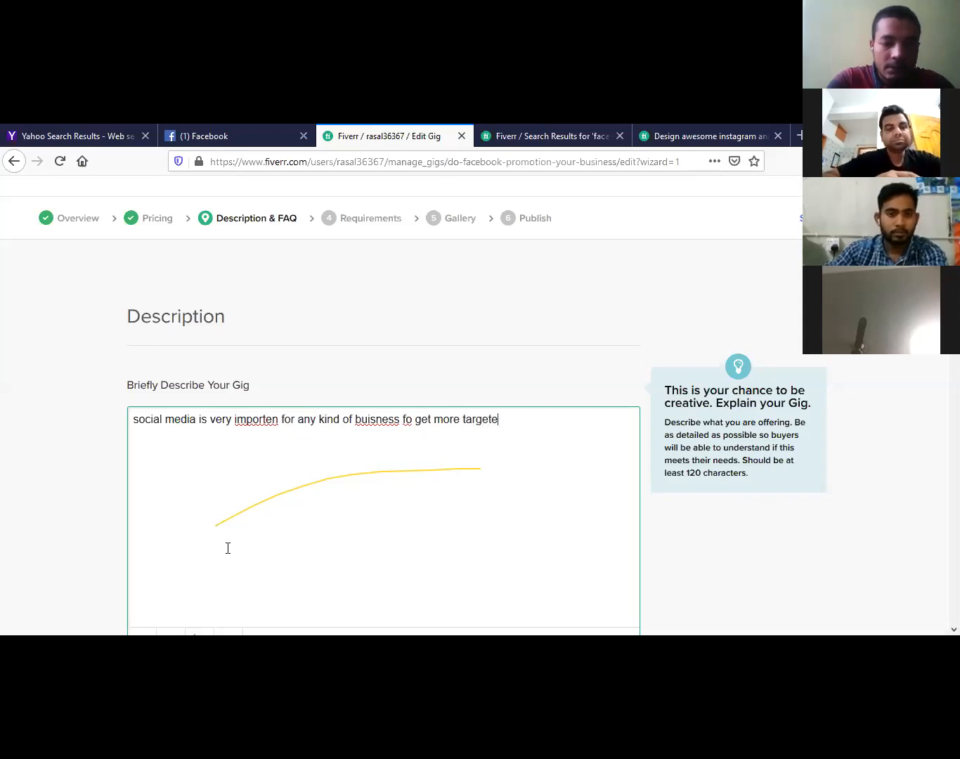
{"action": "type", "text": "t co"}
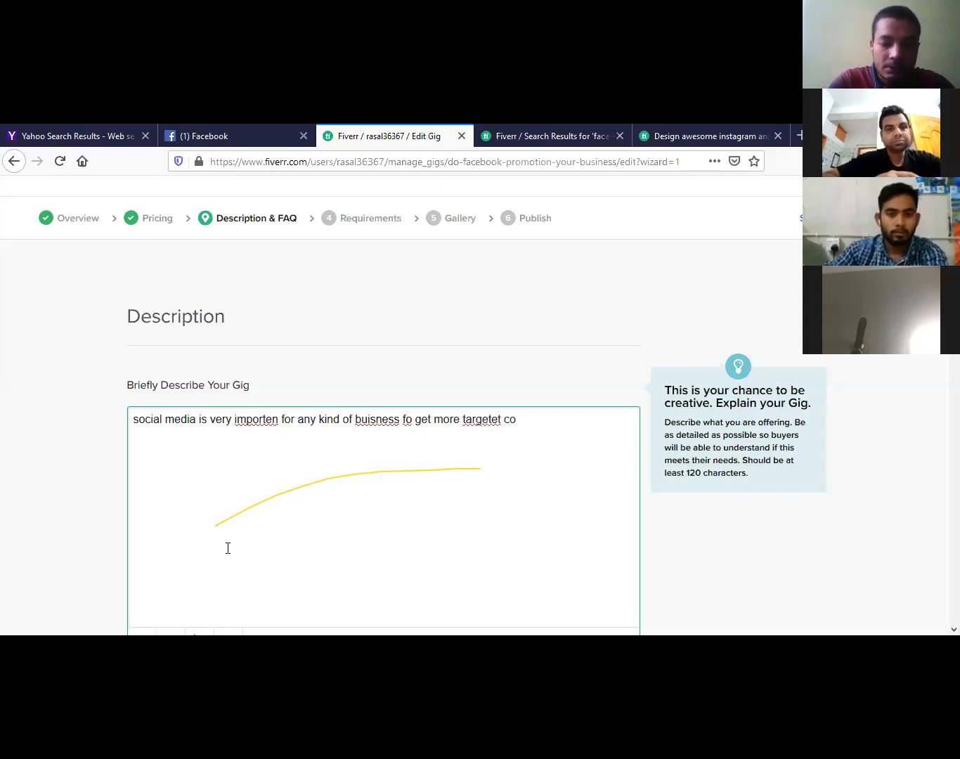
{"action": "type", "text": "stomer"}
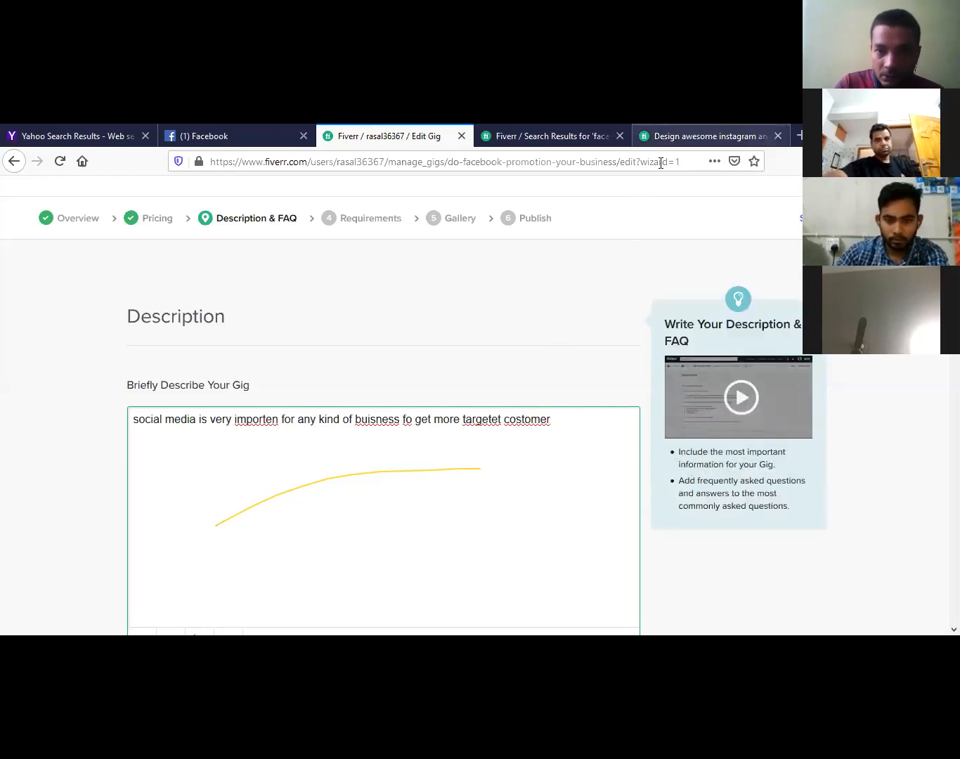
- Review the package comparison and the seller's profile in the open Instagram and Facebook promotion banner gig
{"action": "left_click", "coordinate": [665, 140]}
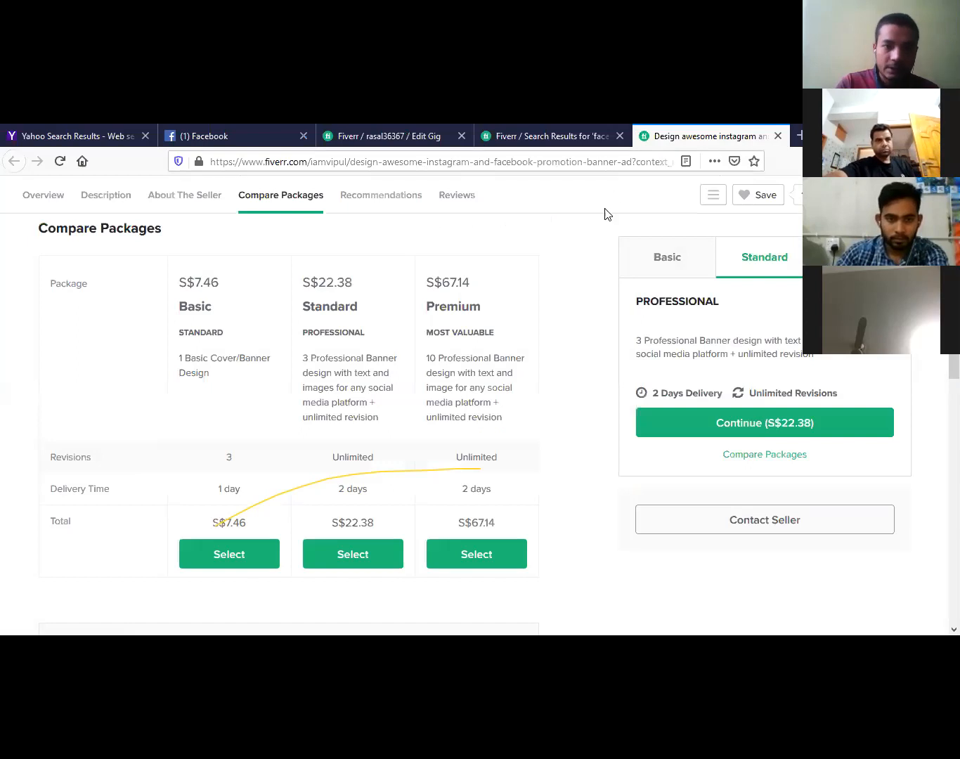
{"action": "scroll", "coordinate": [357, 417], "scroll_direction": "up", "scroll_amount": 4}
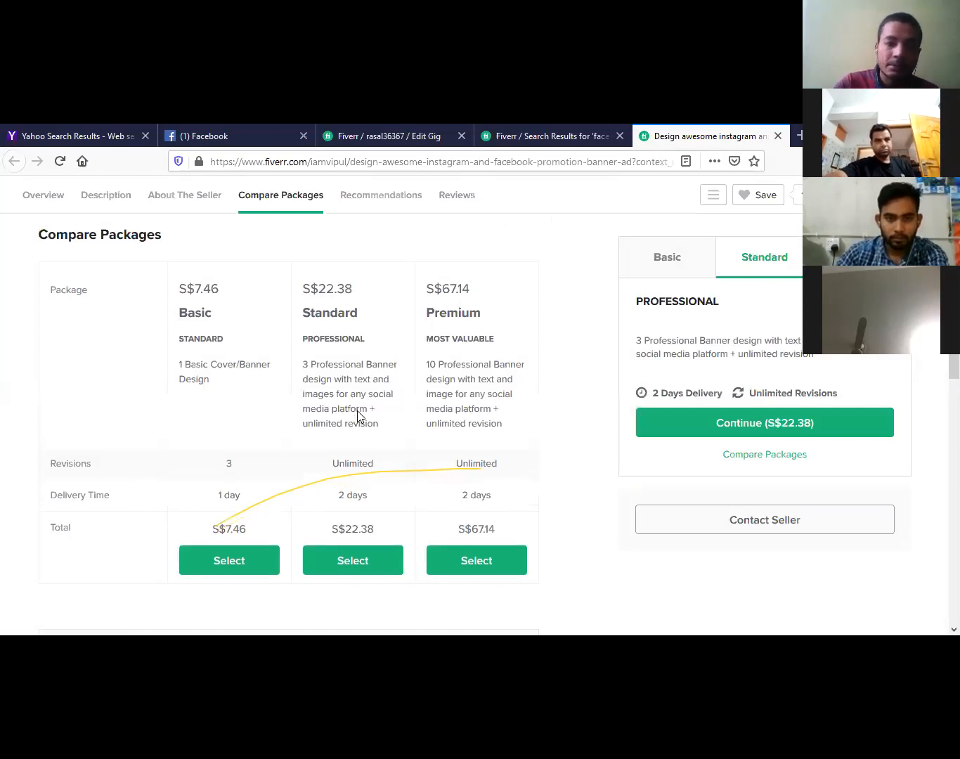
{"action": "scroll", "coordinate": [357, 418], "scroll_direction": "up", "scroll_amount": 1}
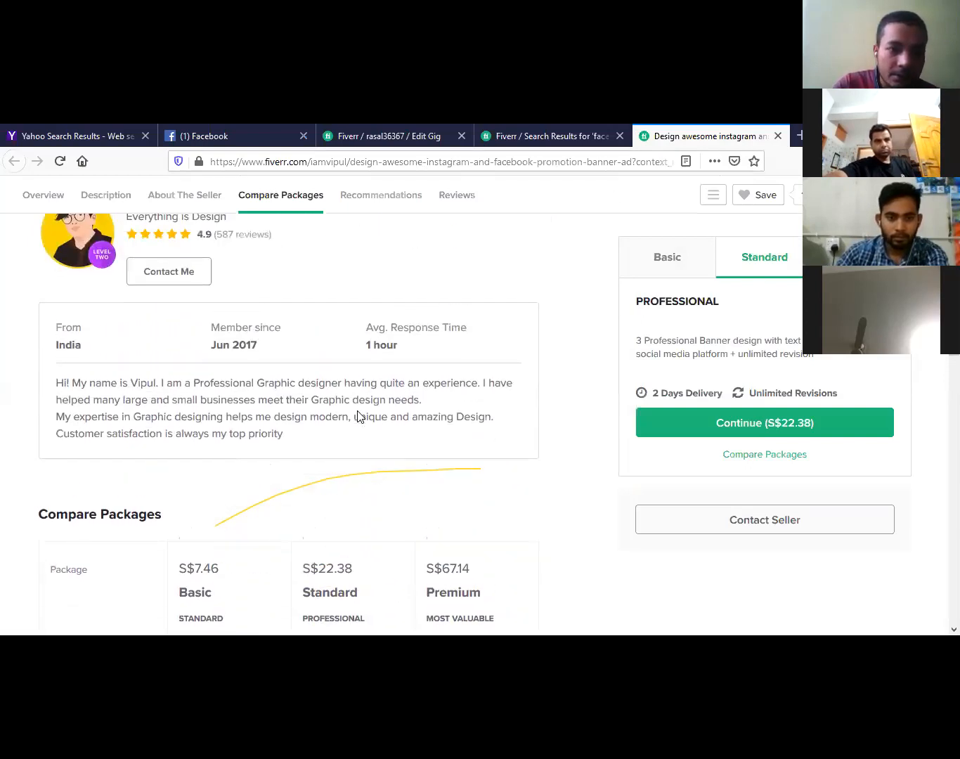
{"action": "scroll", "coordinate": [358, 418], "scroll_direction": "up", "scroll_amount": 1}
{"action": "scroll", "coordinate": [357, 417], "scroll_direction": "up", "scroll_amount": 1}
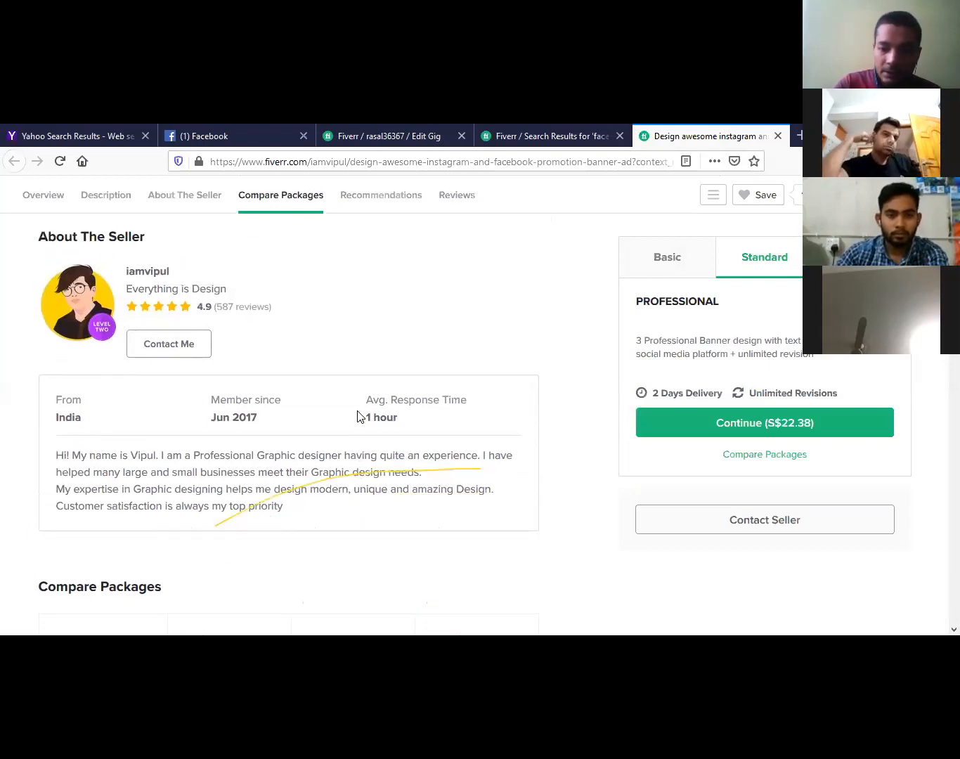
{"action": "scroll", "coordinate": [357, 416], "scroll_direction": "down", "scroll_amount": 1}
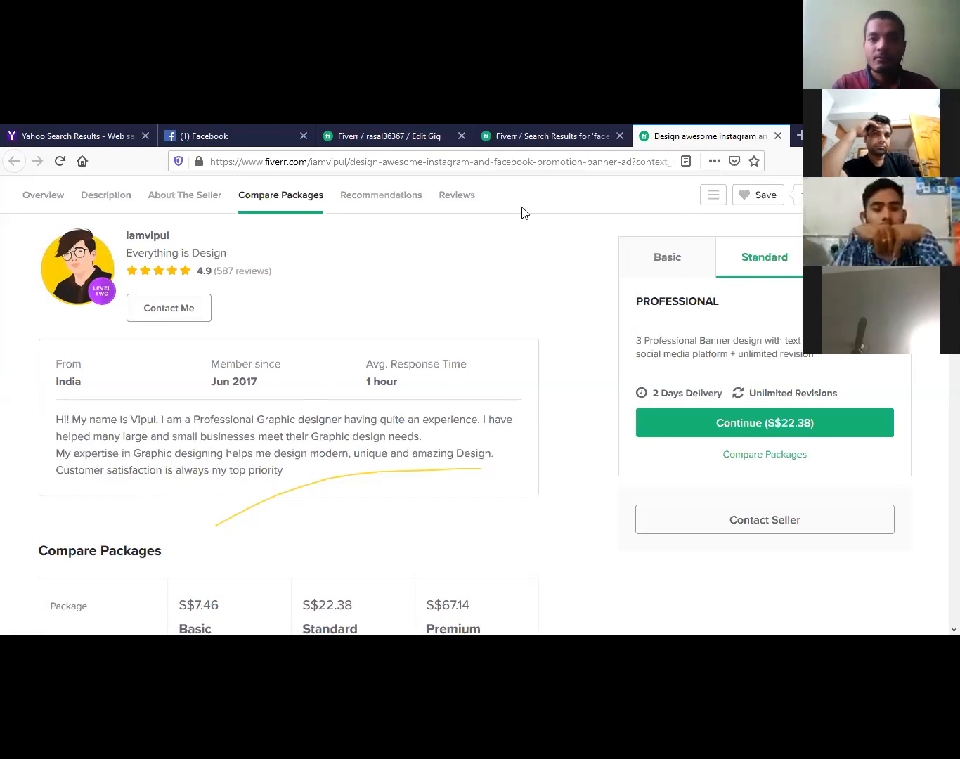
- Return to the gig being edited and add the line "my servise" below the description's opening sentence
{"action": "left_click", "coordinate": [348, 146]}
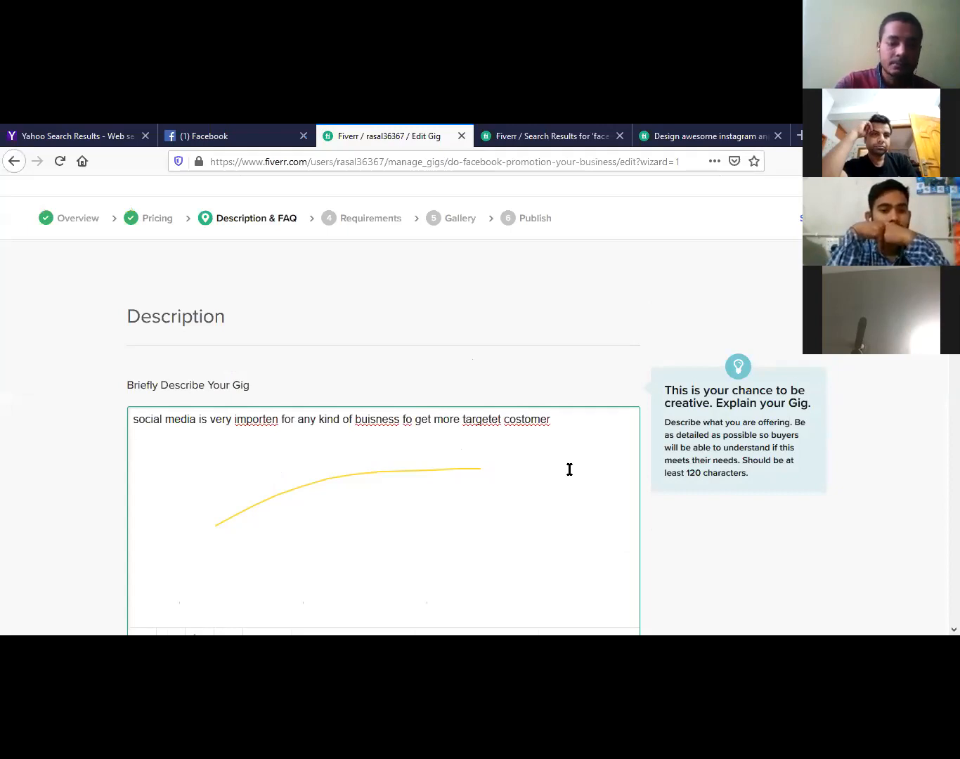
{"action": "key", "text": "Return"}
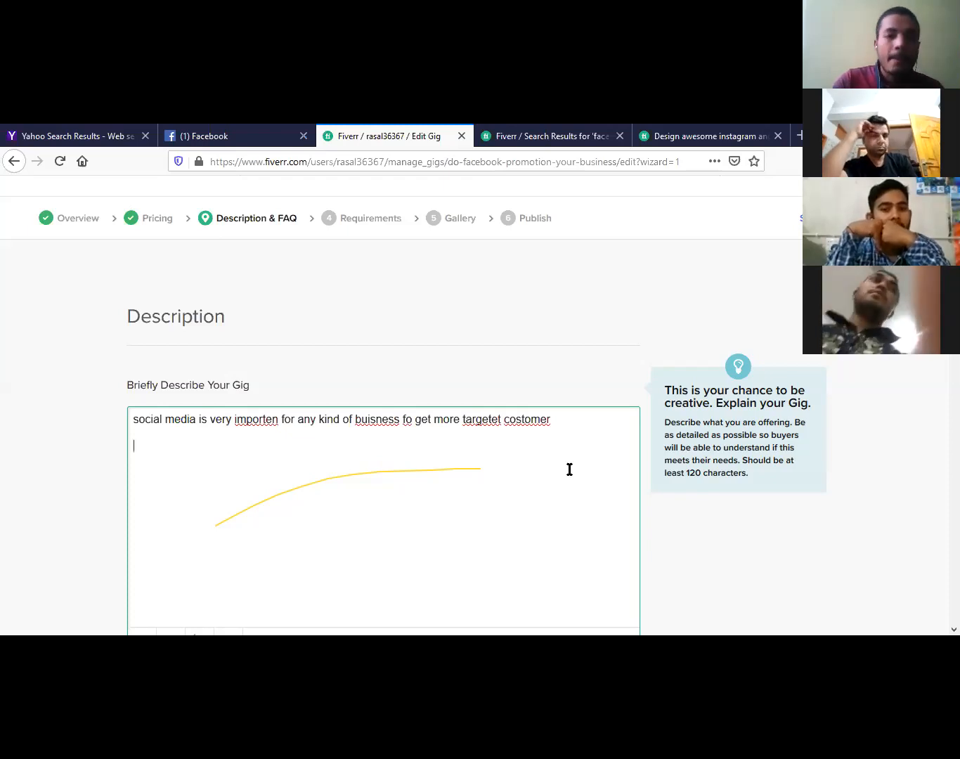
{"action": "left_click", "coordinate": [641, 497]}
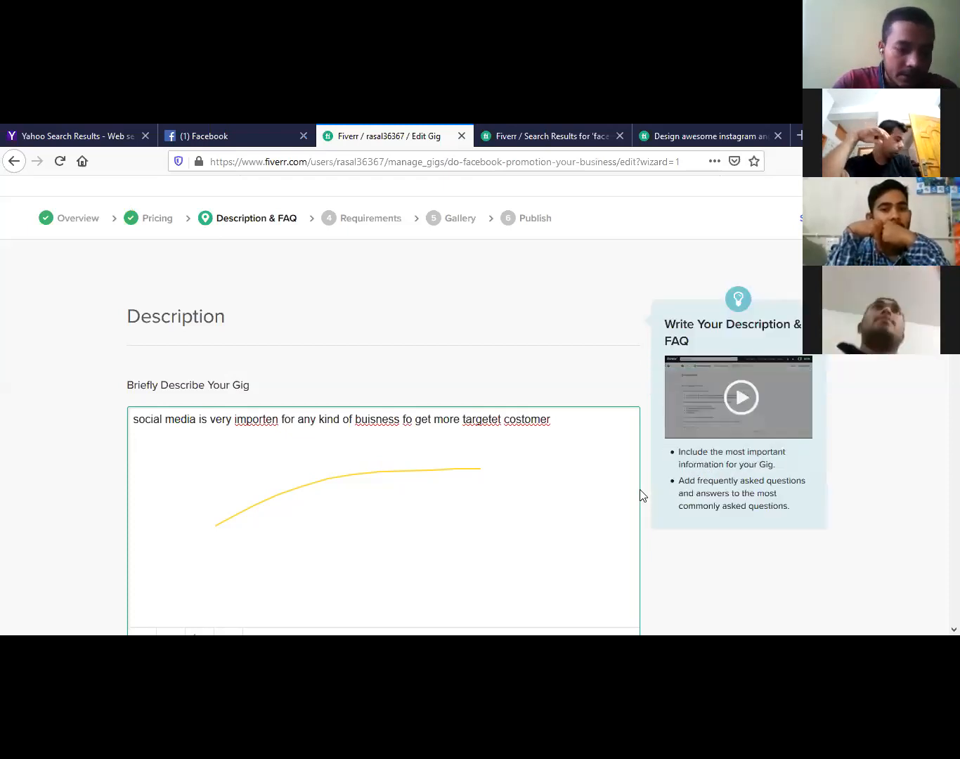
{"action": "left_click", "coordinate": [589, 501]}
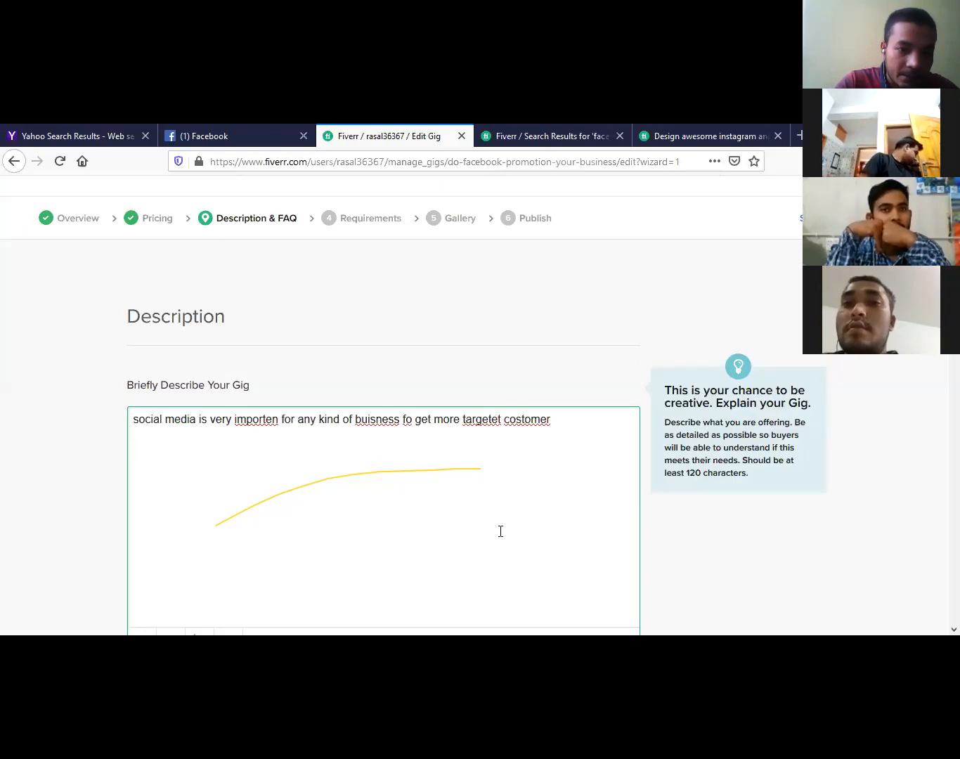
{"action": "left_click", "coordinate": [125, 452]}
{"action": "left_click", "coordinate": [151, 454]}
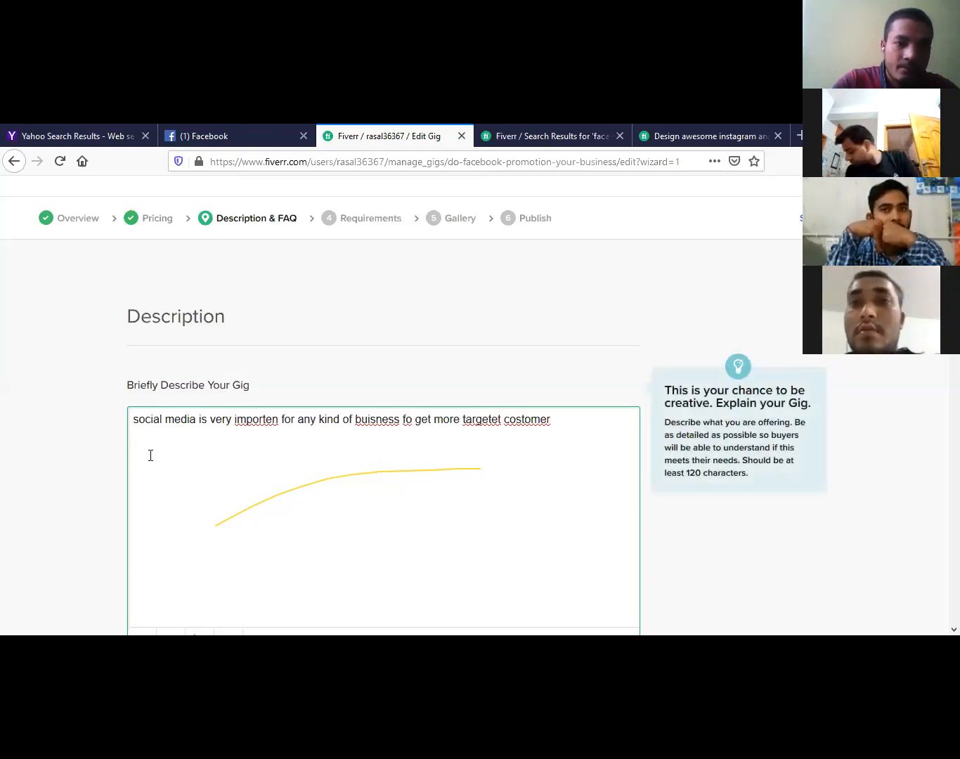
{"action": "type", "text": "my ser"}
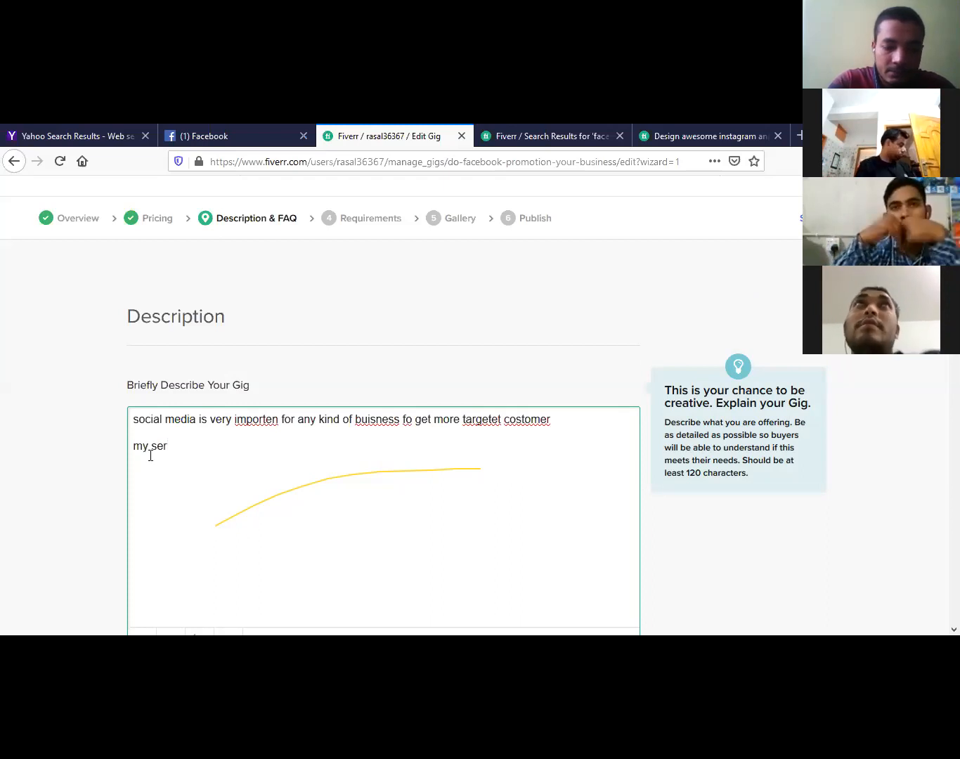
{"action": "type", "text": "vise"}
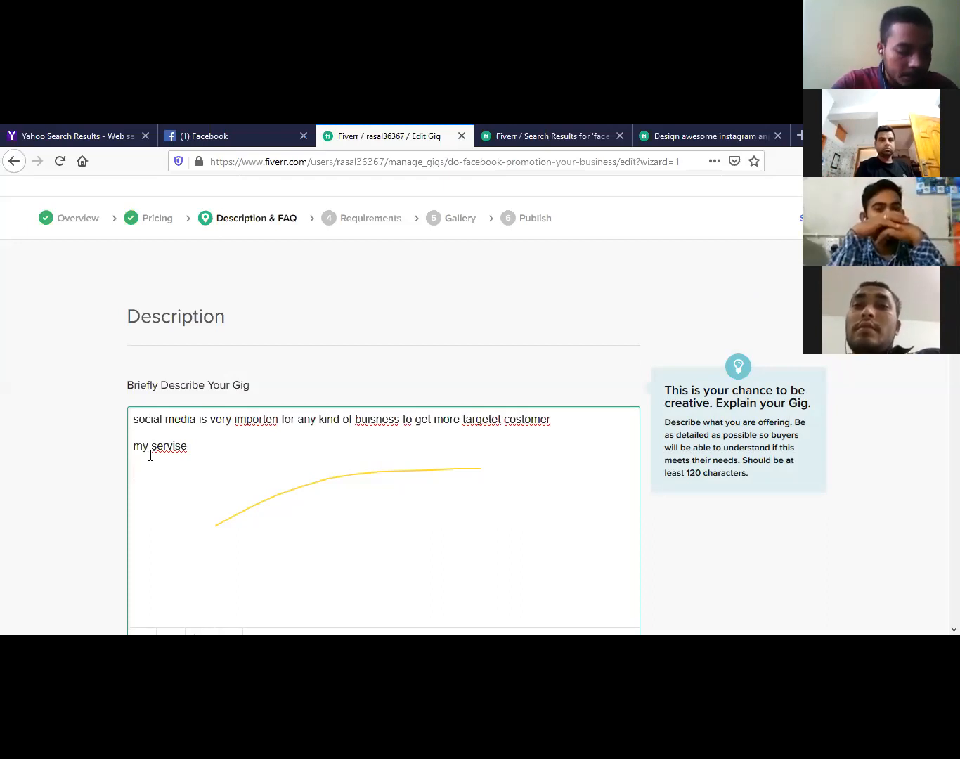
- Add the service line "post and sheare thausant of group and page" below "my servise" in the gig description
{"action": "key", "text": "Return"}
{"action": "type", "text": "post "}
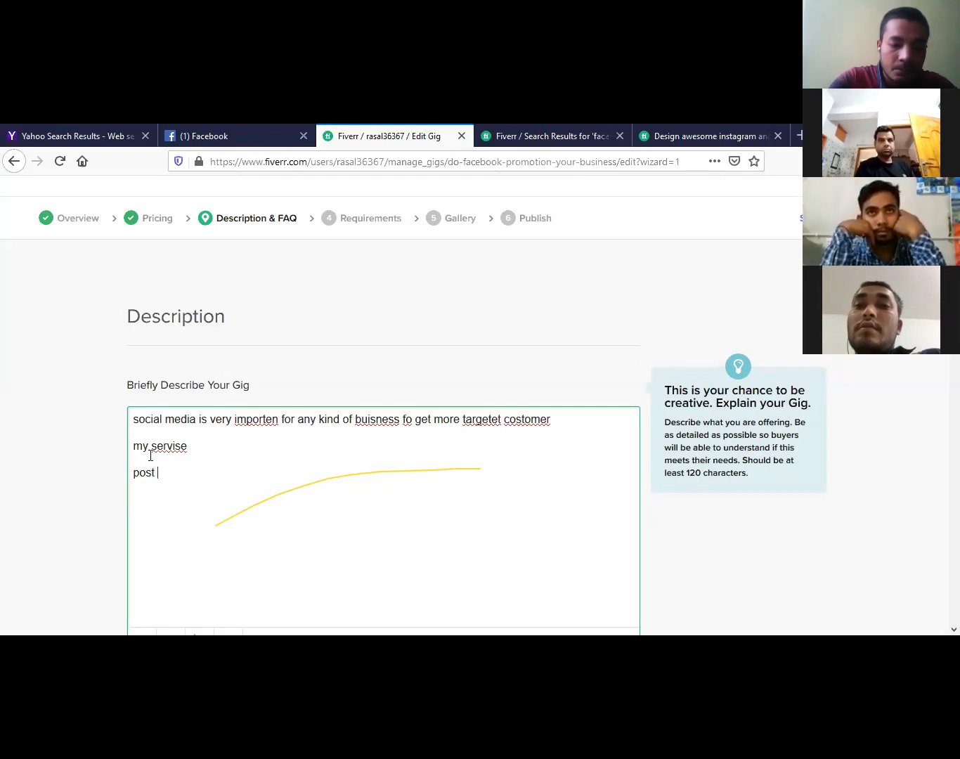
{"action": "type", "text": "and "}
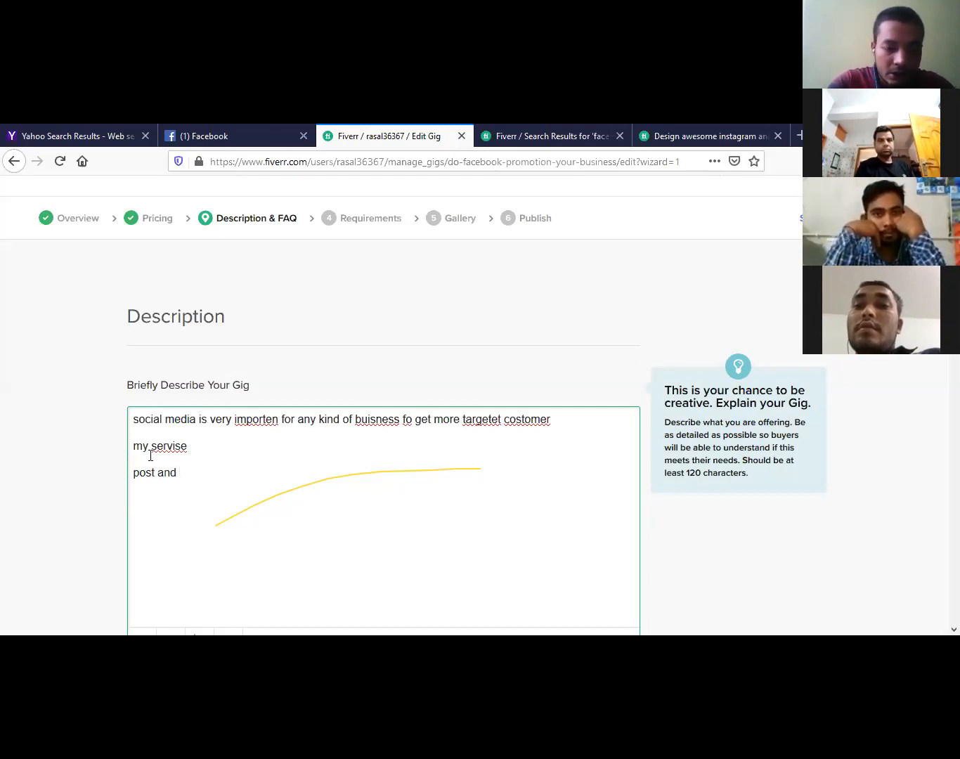
{"action": "type", "text": "sheare"}
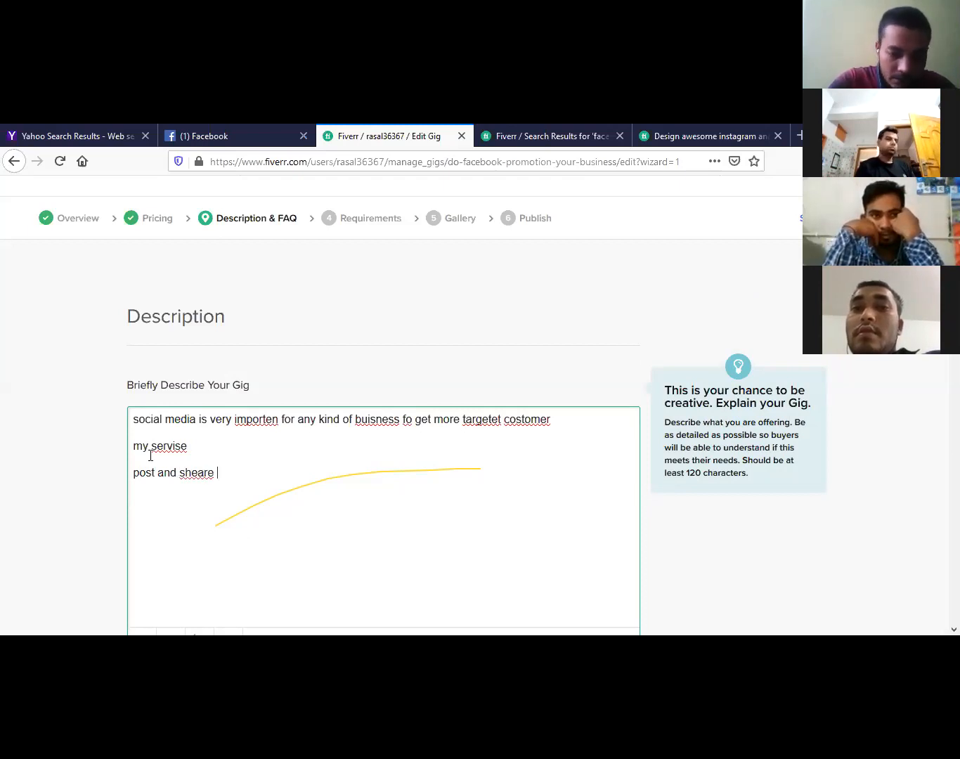
{"action": "type", "text": " thau"}
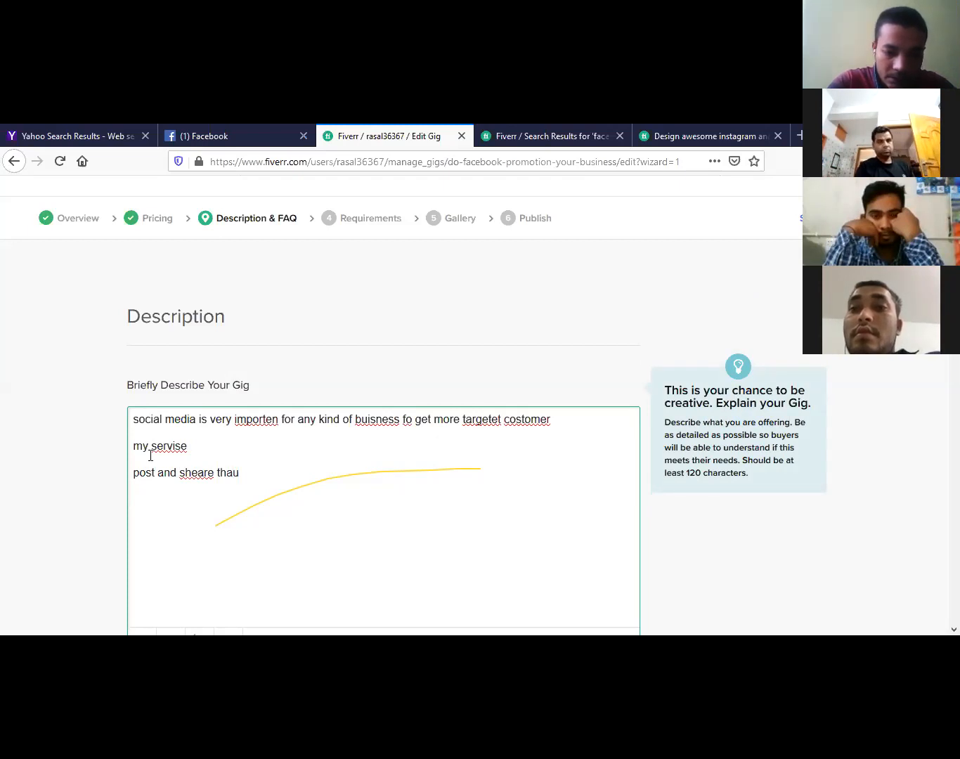
{"action": "type", "text": "sant"}
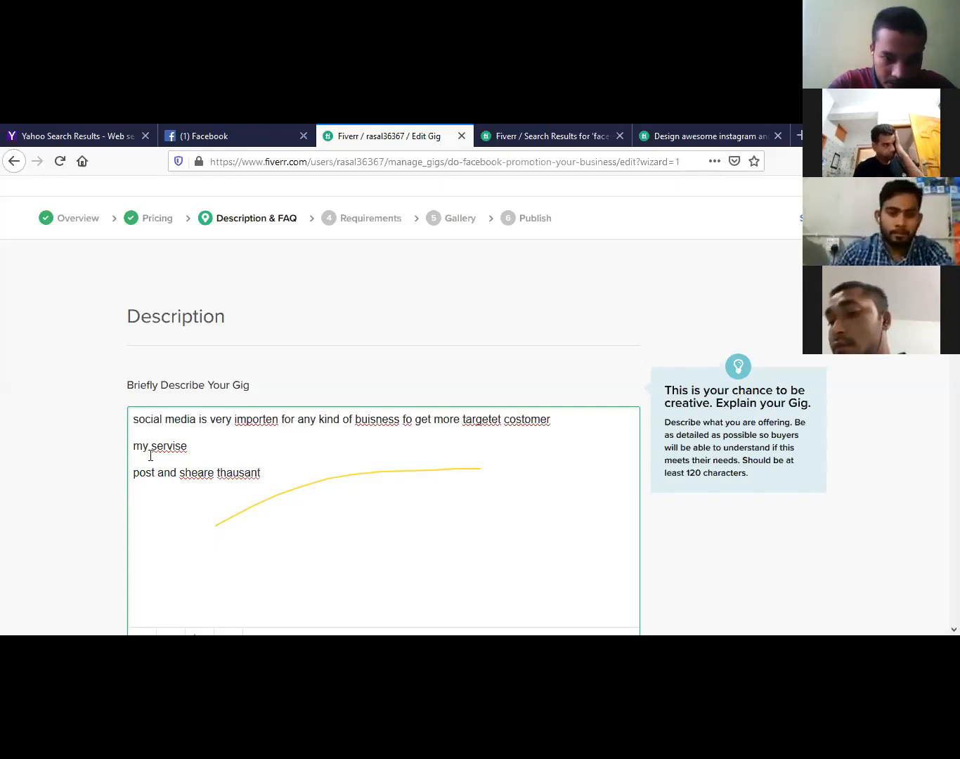
{"action": "type", "text": " of"}
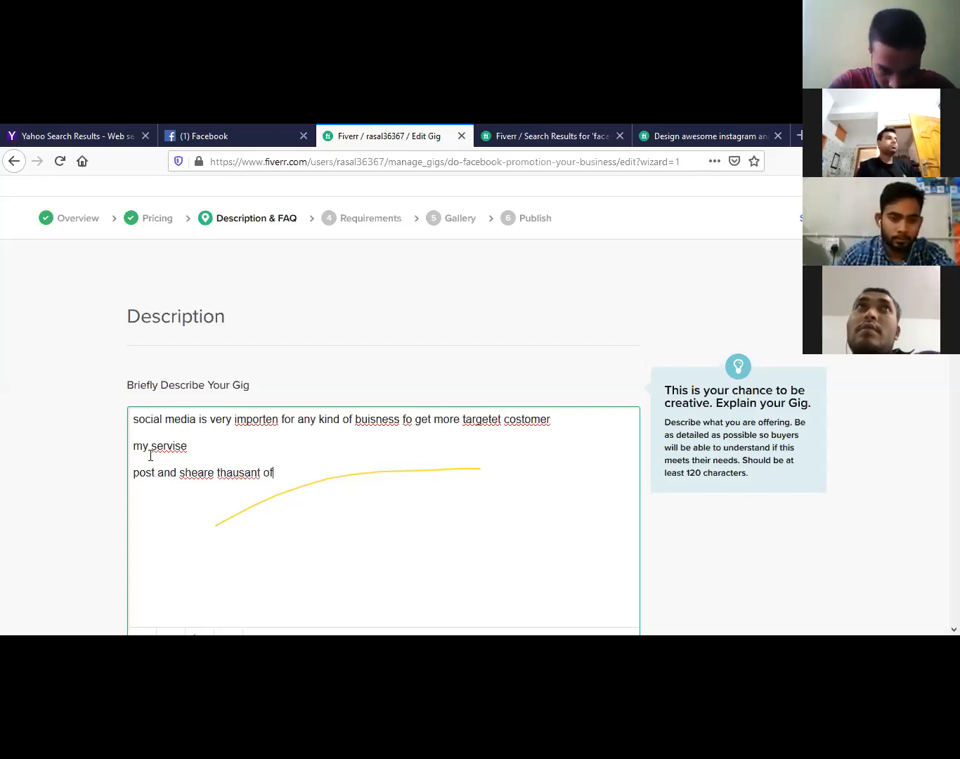
{"action": "type", "text": " gr"}
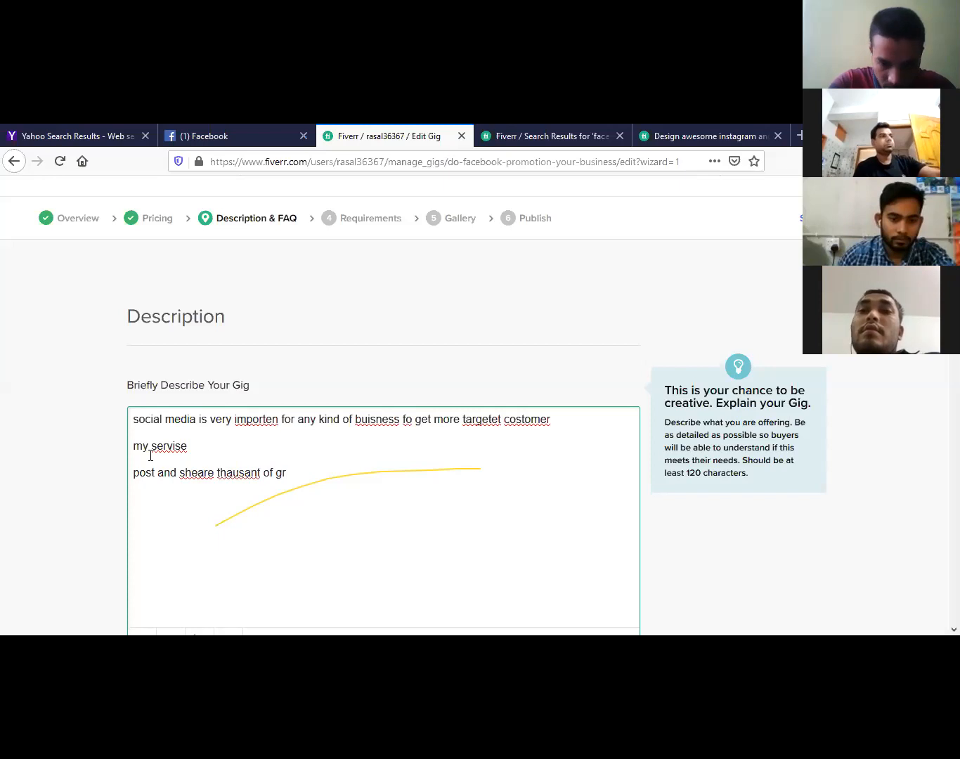
{"action": "type", "text": "oup an"}
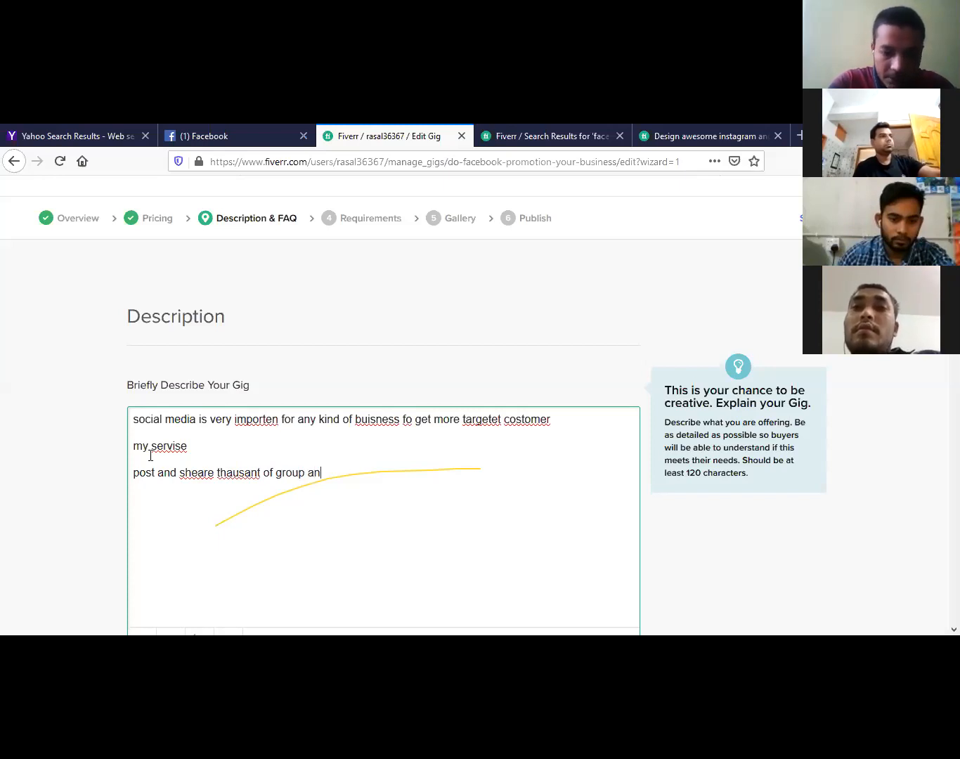
{"action": "type", "text": "d"}
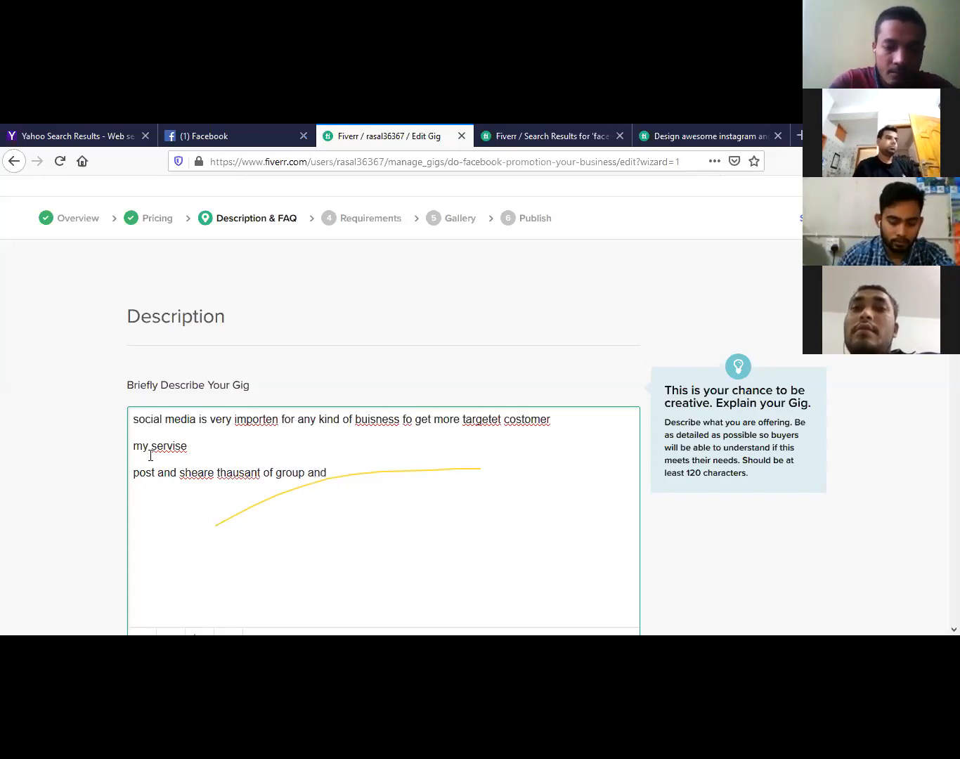
{"action": "type", "text": " page"}
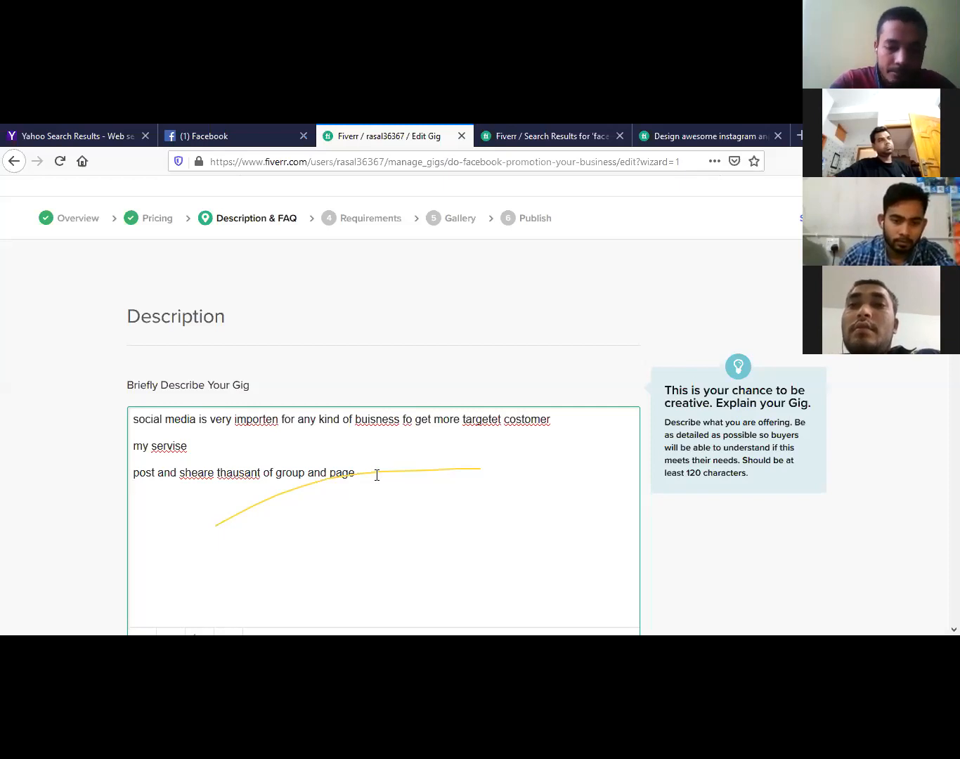
- Add the line "i make a nice and effictive post" directly below the group and page line of the description
{"action": "key", "text": "Return"}
{"action": "type", "text": "i m"}
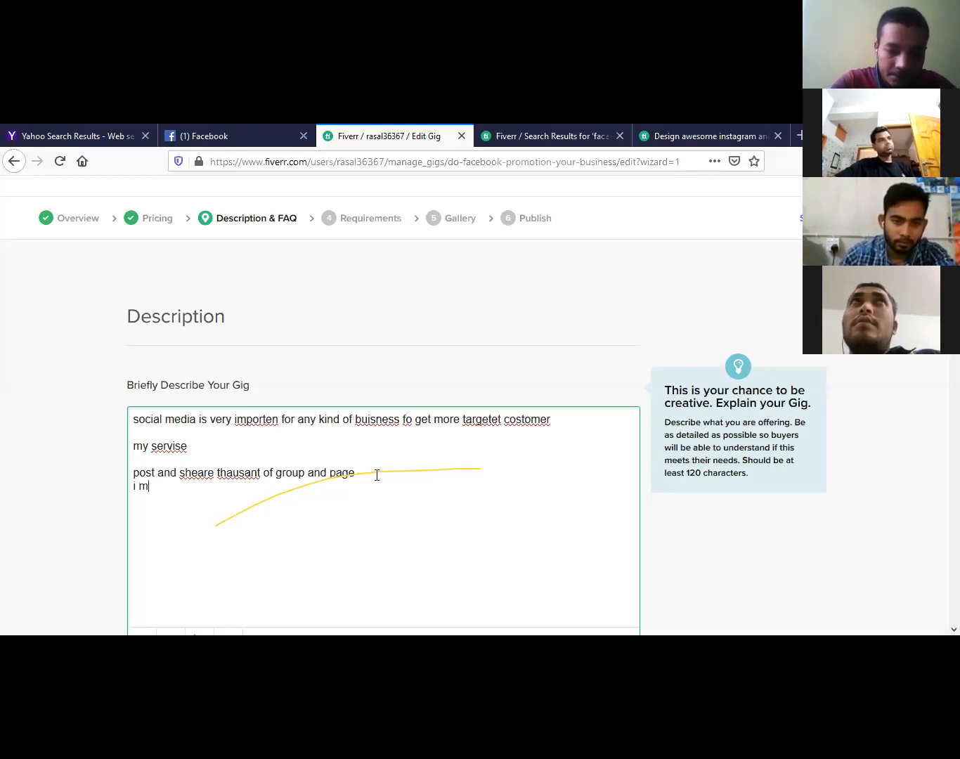
{"action": "type", "text": "ake "}
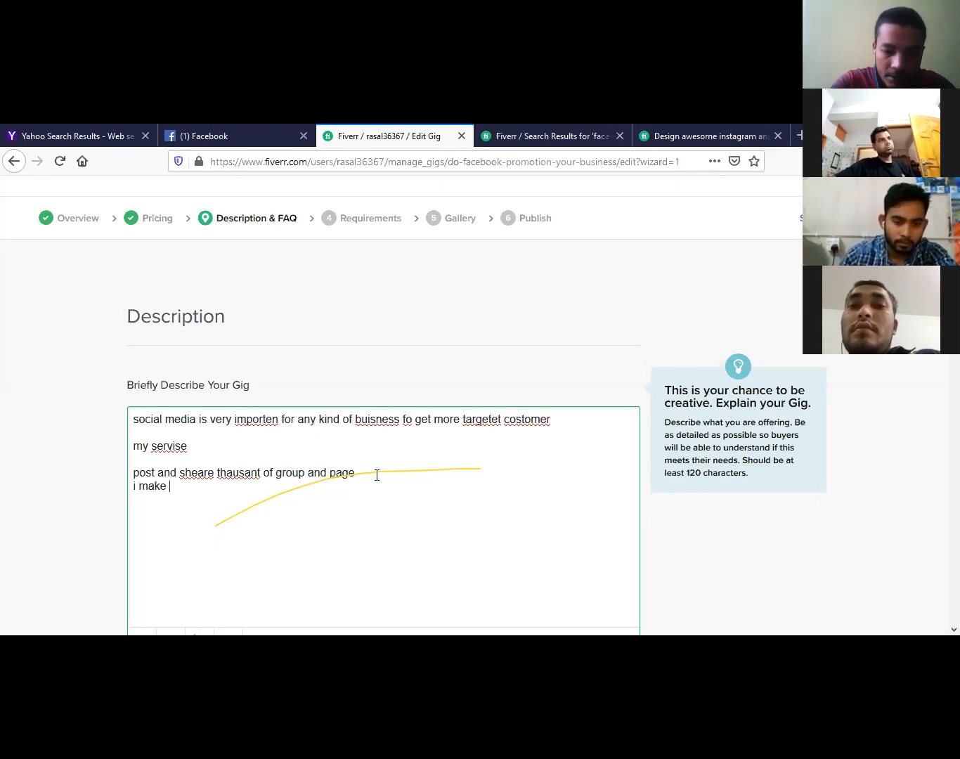
{"action": "type", "text": "a n"}
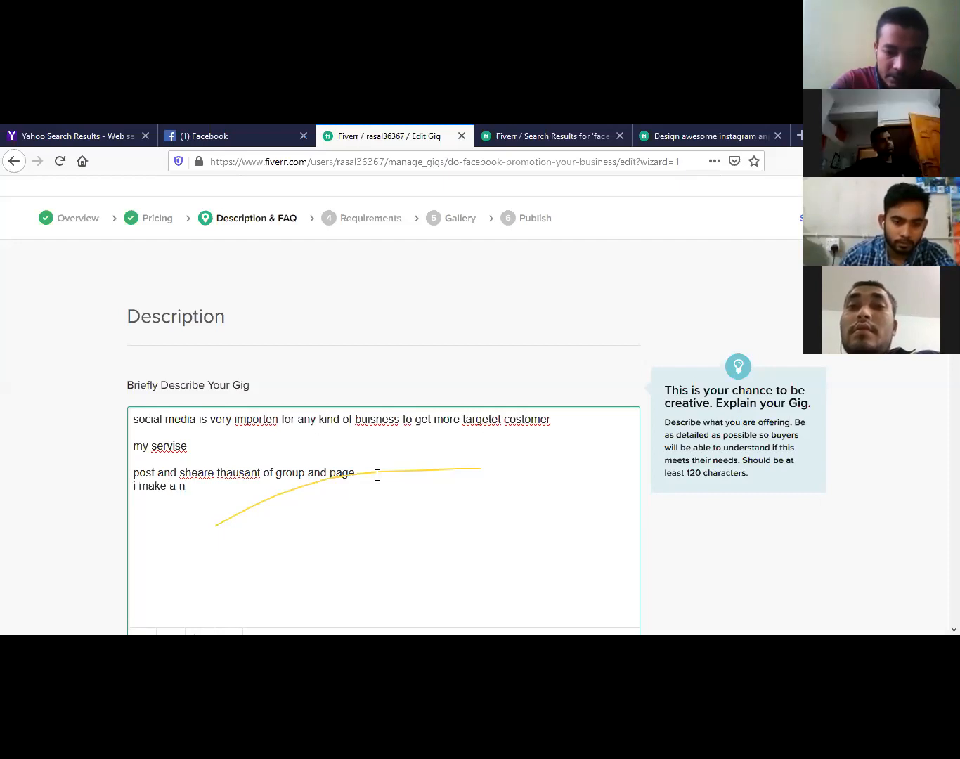
{"action": "type", "text": "ice "}
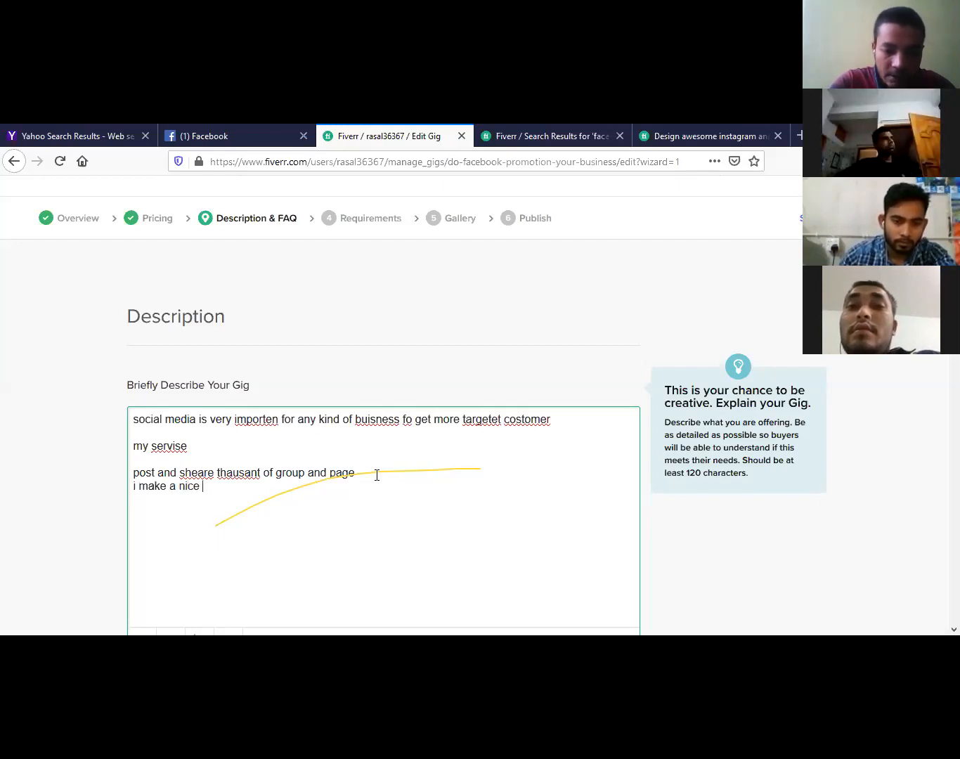
{"action": "type", "text": "and"}
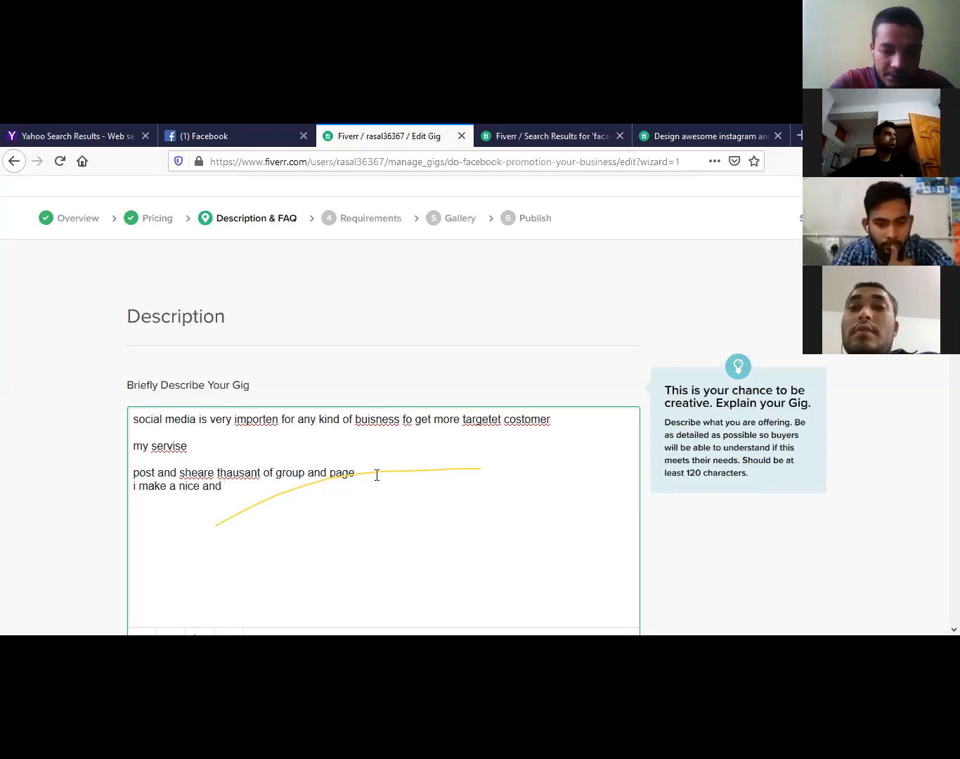
{"action": "type", "text": " efficti"}
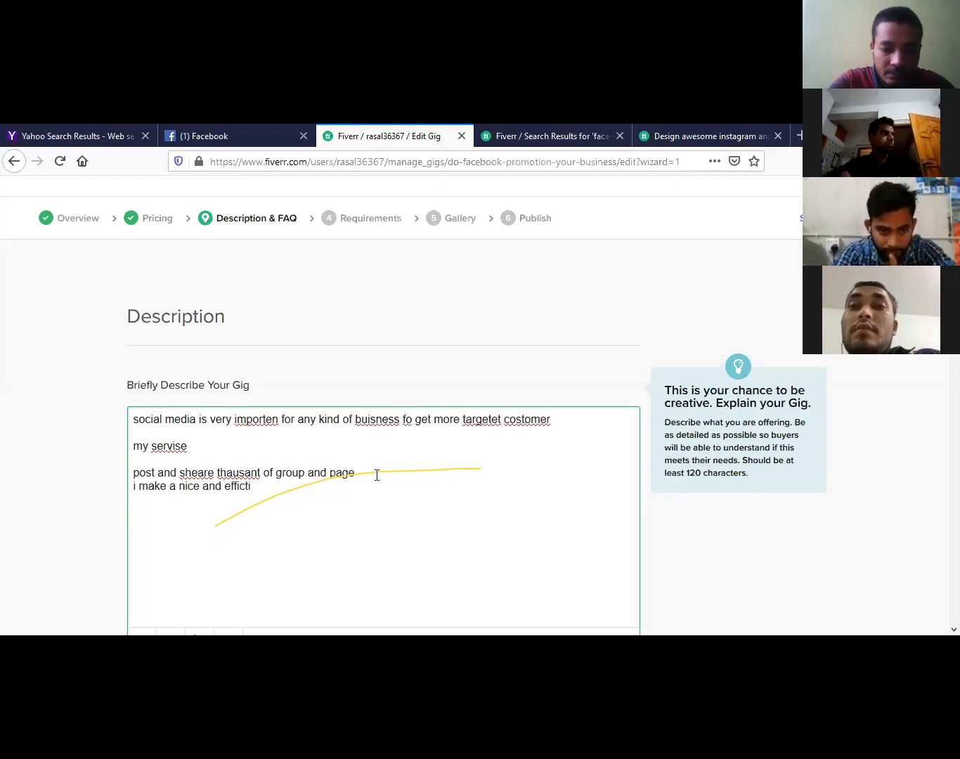
{"action": "type", "text": "ve"}
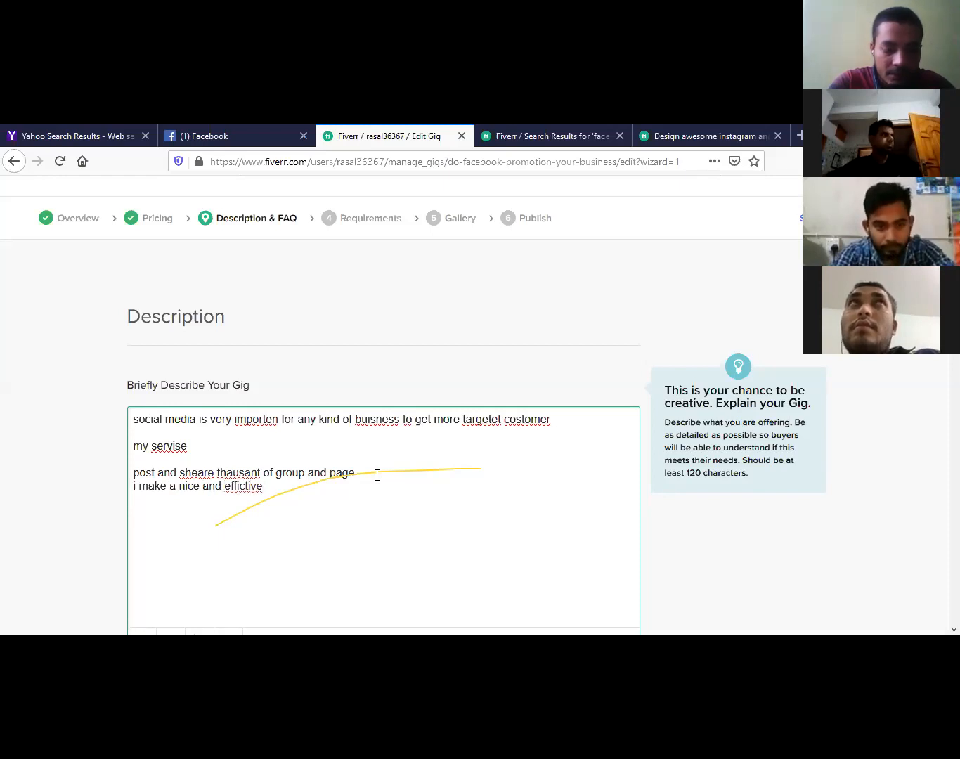
{"action": "type", "text": " post"}
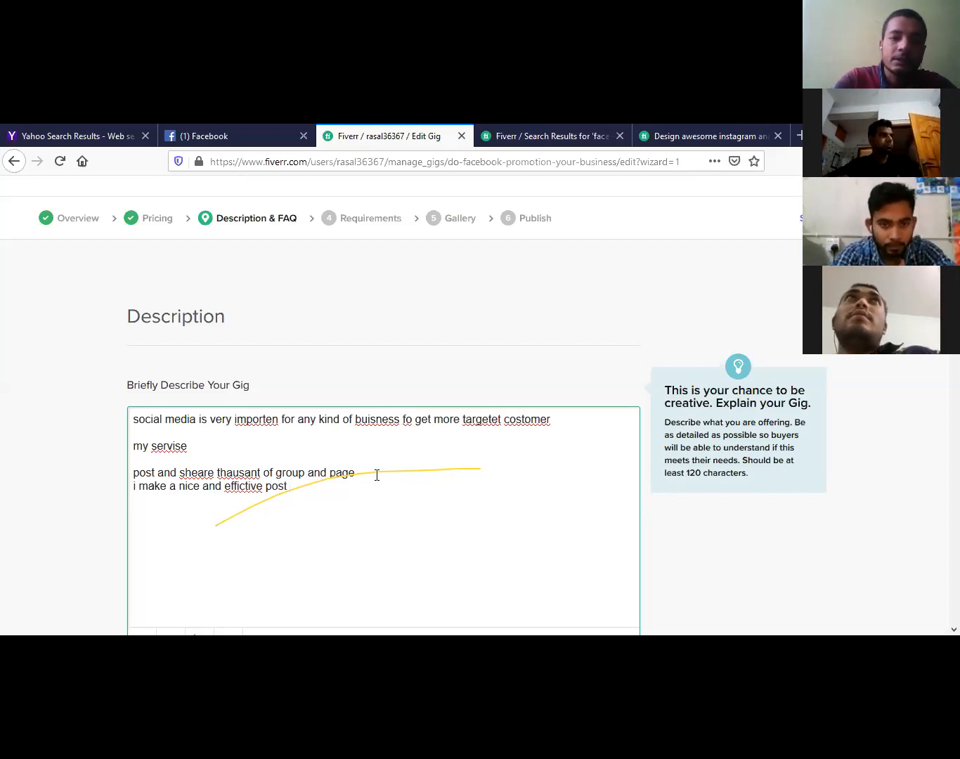
- Add the line "i can able to grafic disine for your post" as the third service in the description
{"action": "key", "text": "Return"}
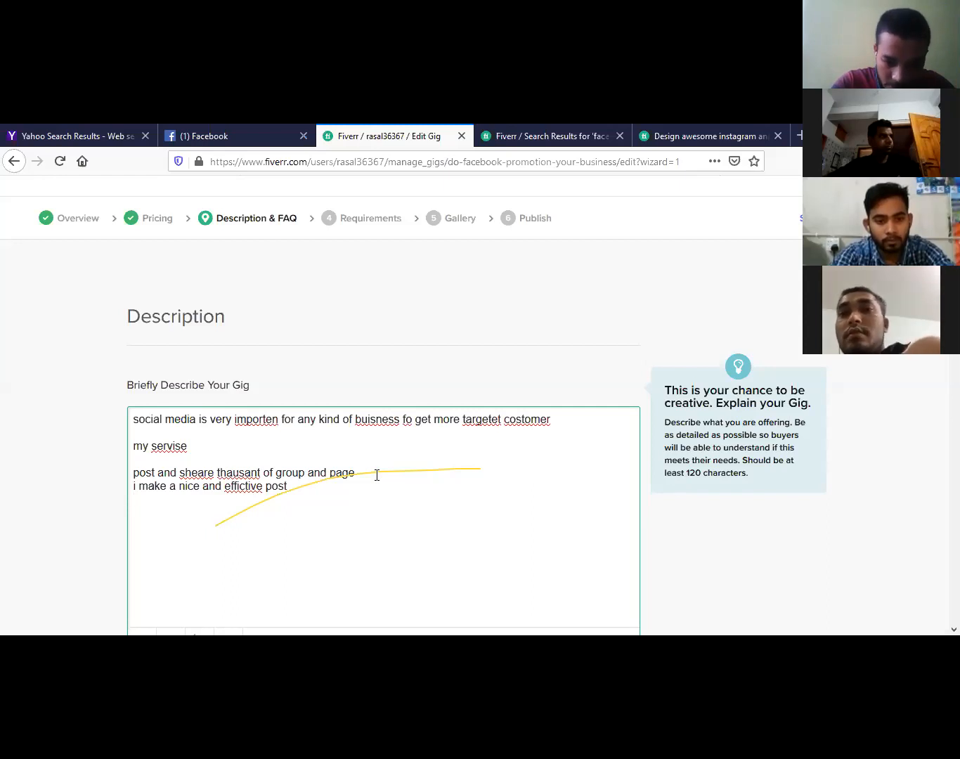
{"action": "type", "text": "i"}
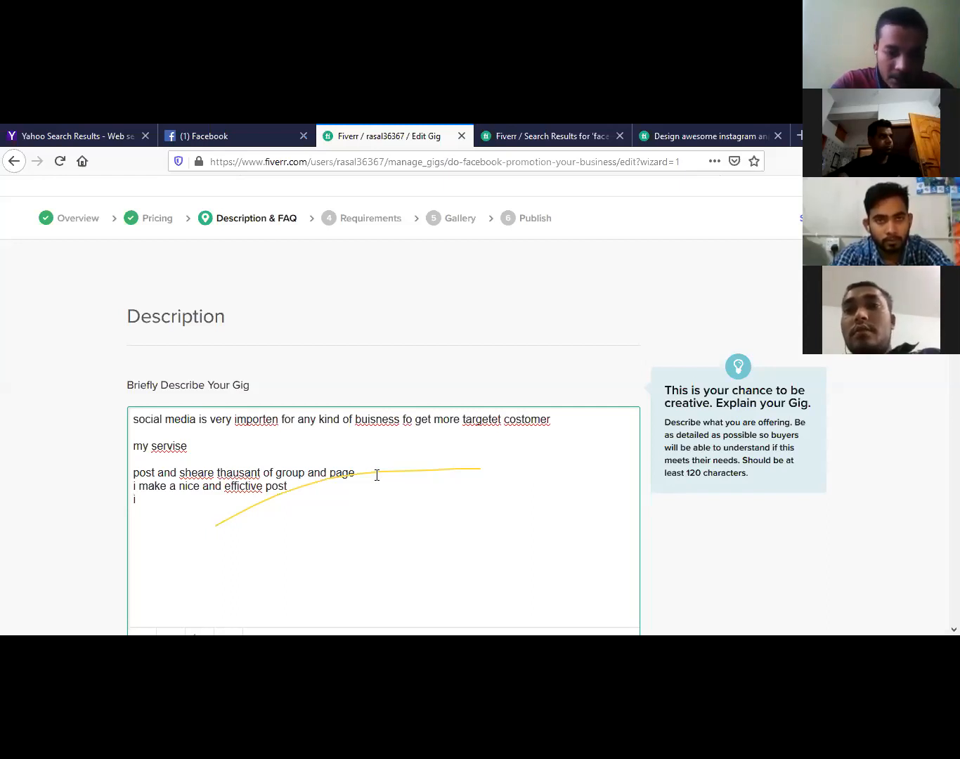
{"action": "type", "text": " ca"}
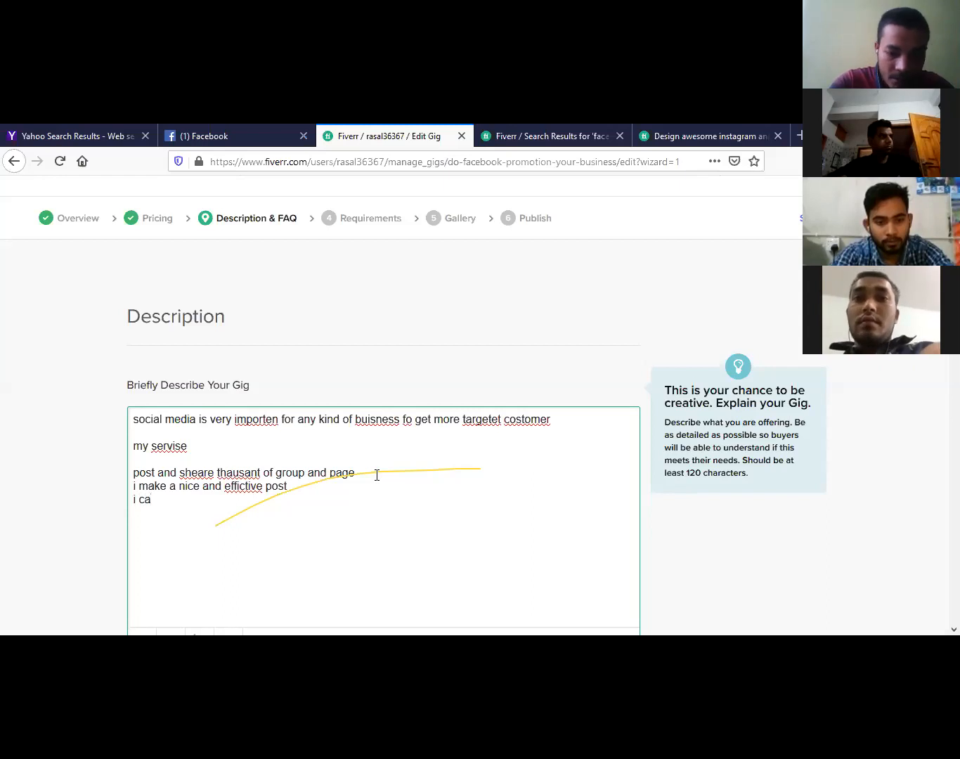
{"action": "type", "text": "n able to"}
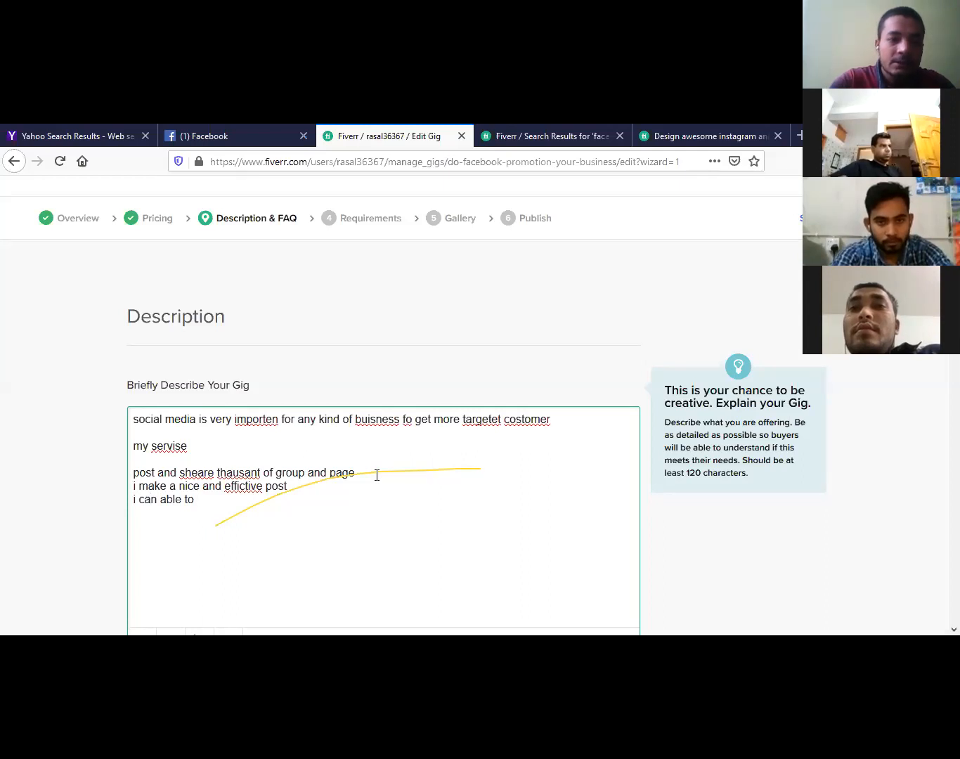
{"action": "type", "text": "g"}
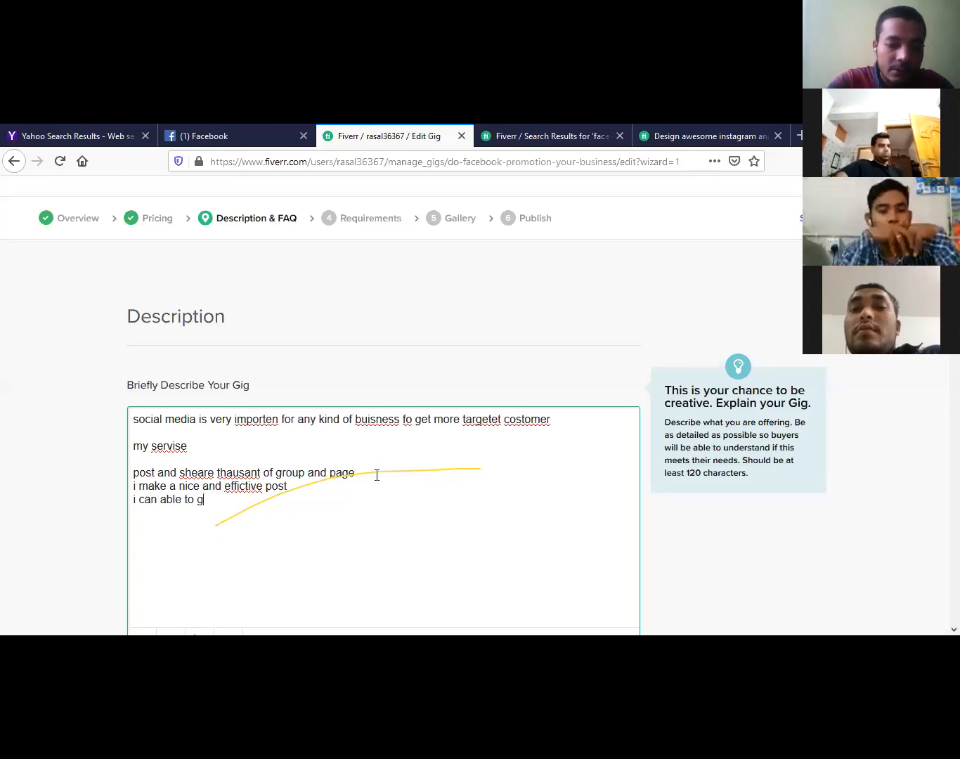
{"action": "type", "text": "rafic"}
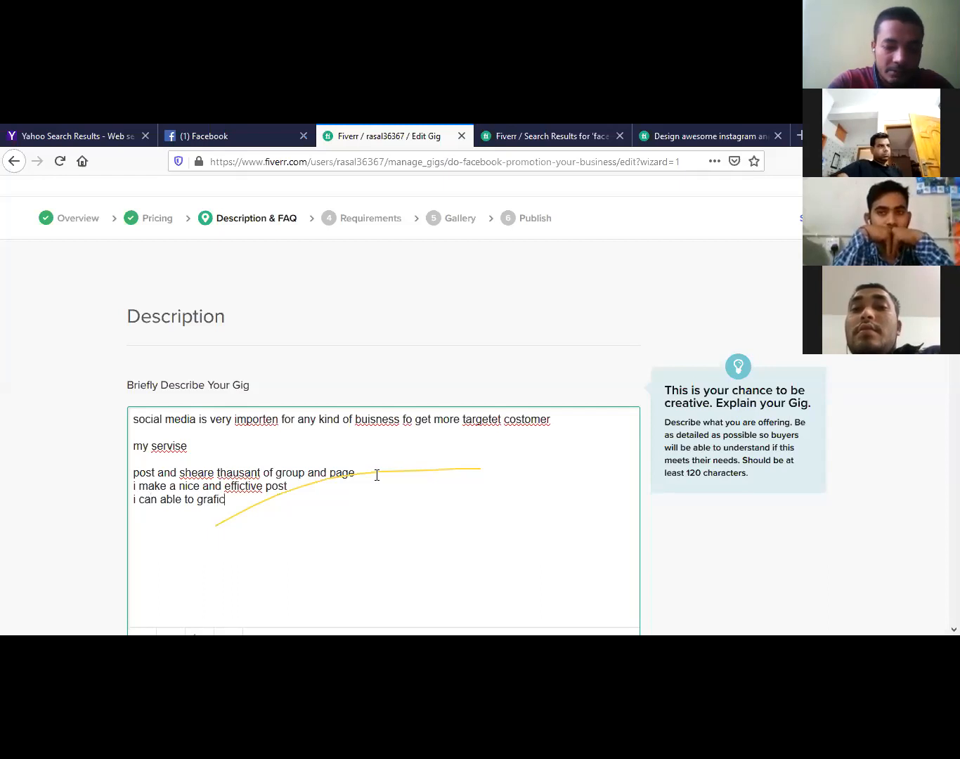
{"action": "type", "text": " disin"}
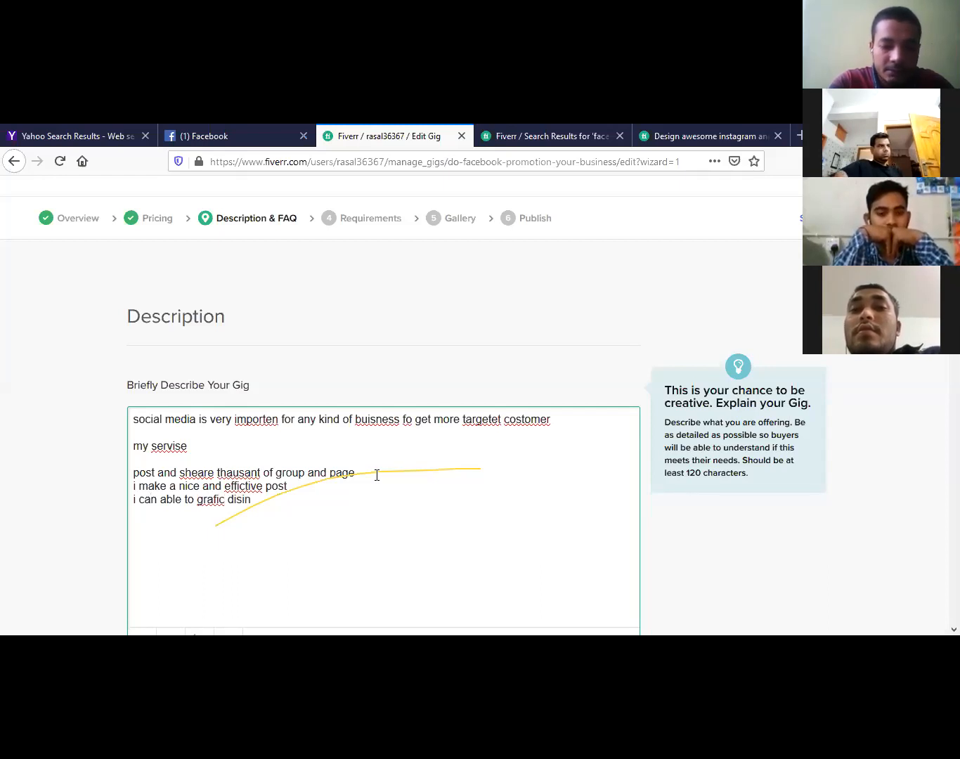
{"action": "type", "text": "e f"}
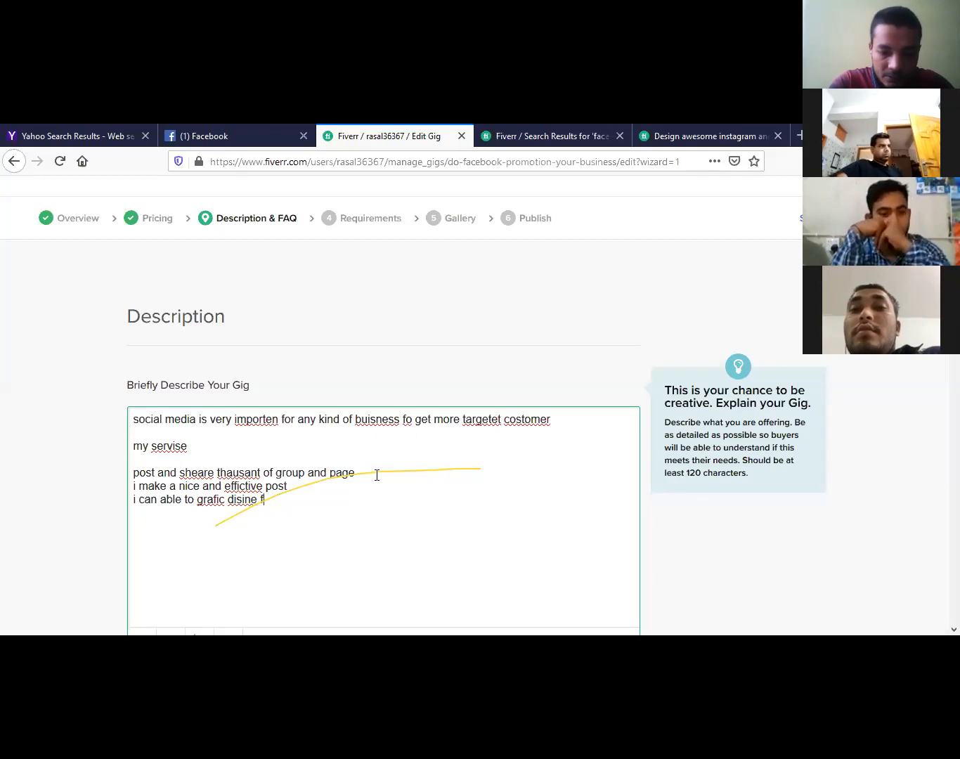
{"action": "type", "text": "or yo"}
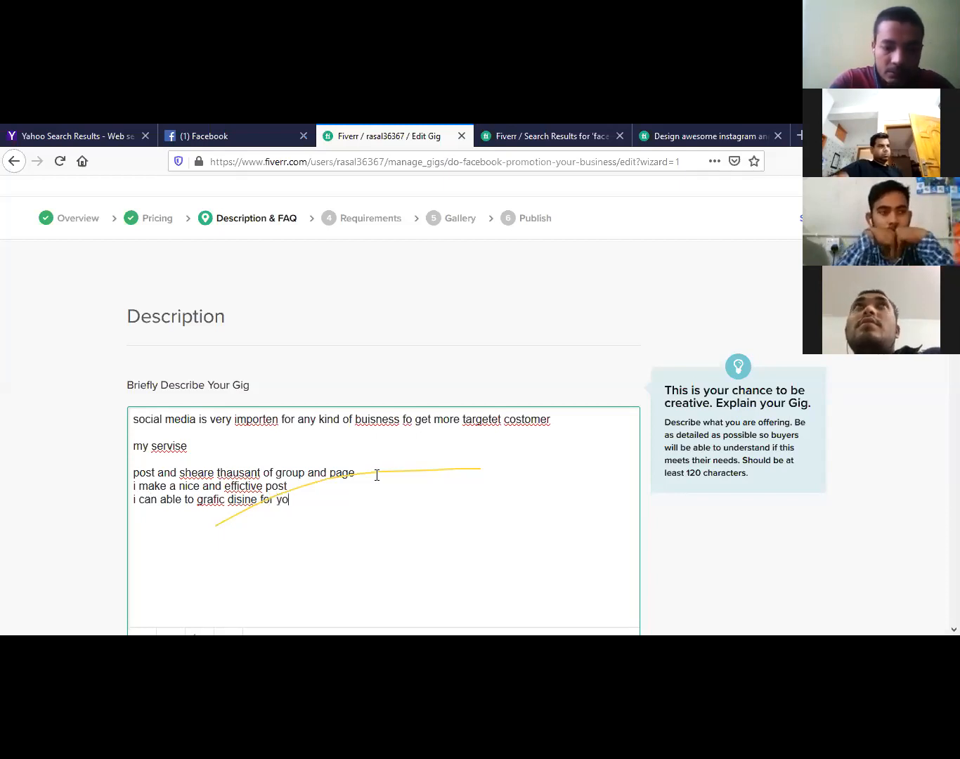
{"action": "type", "text": "ur p"}
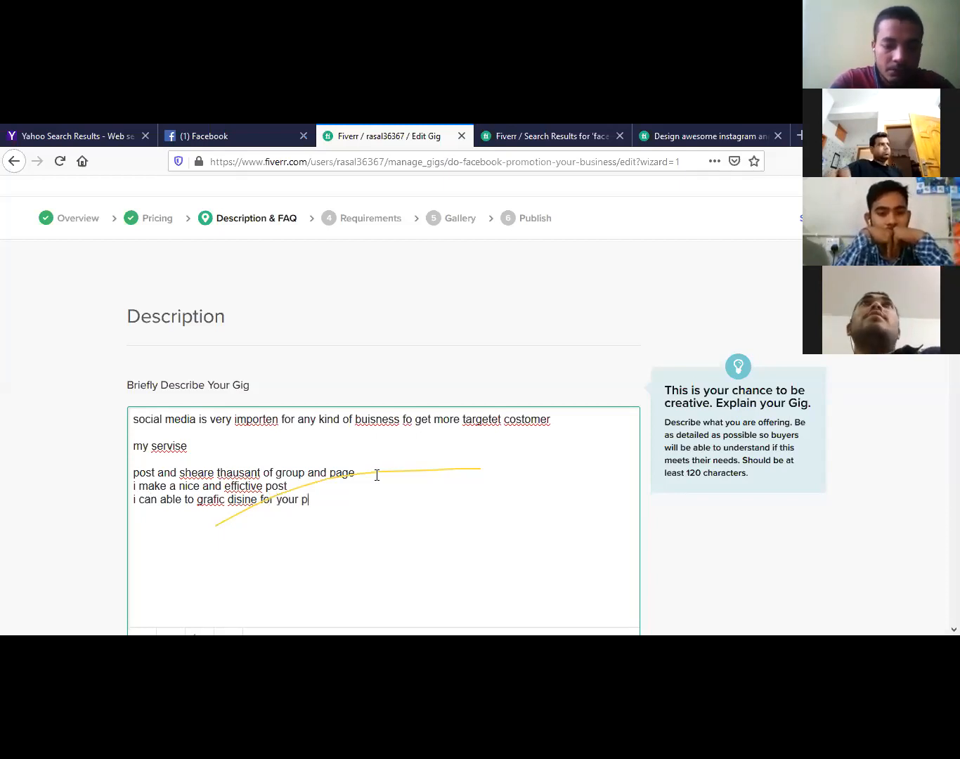
{"action": "type", "text": "ost"}
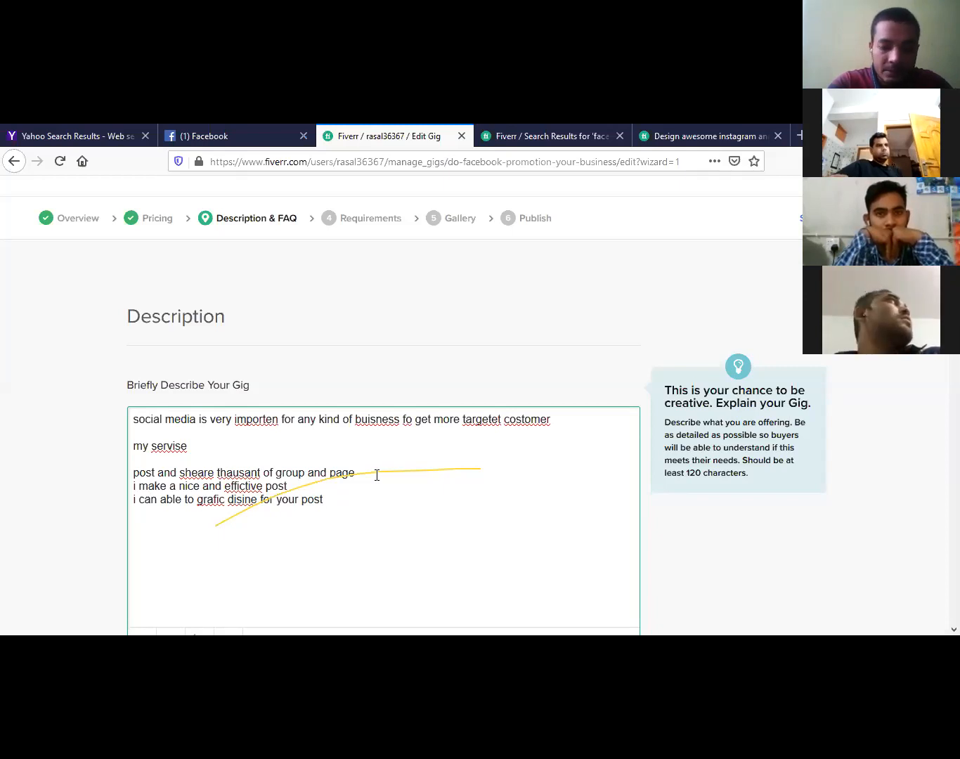
- Add the line "i can write artical and discribe about the product" as the fourth service in the gig description
{"action": "type", "text": "a"}
{"action": "key", "text": "BackSpace"}
{"action": "type", "text": "i ca"}
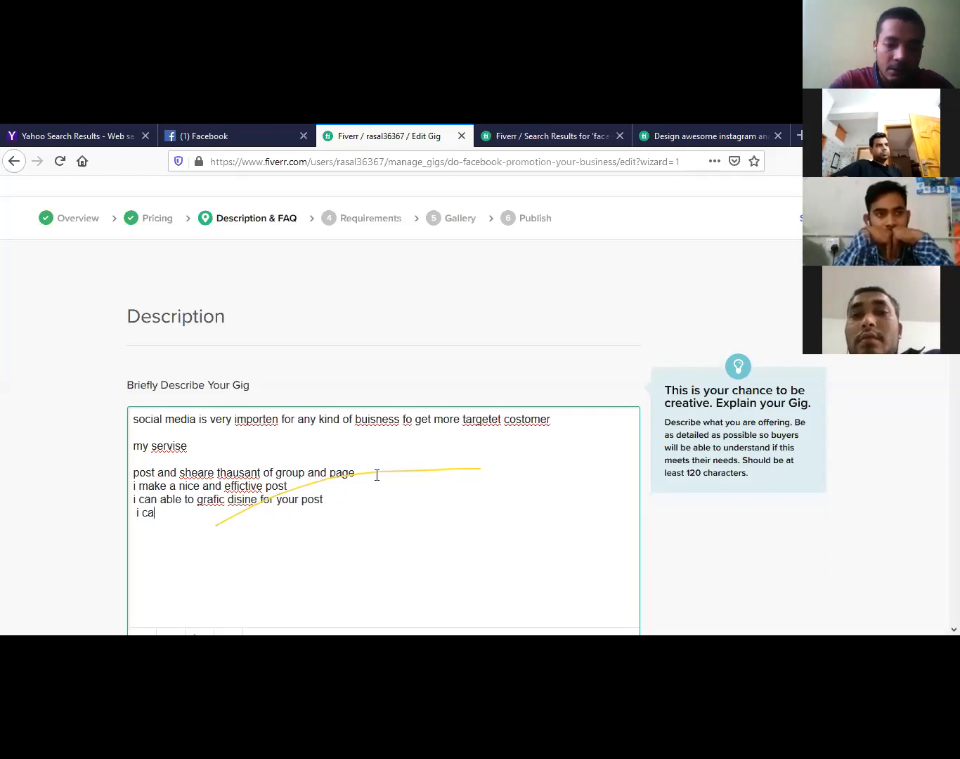
{"action": "type", "text": "n wr"}
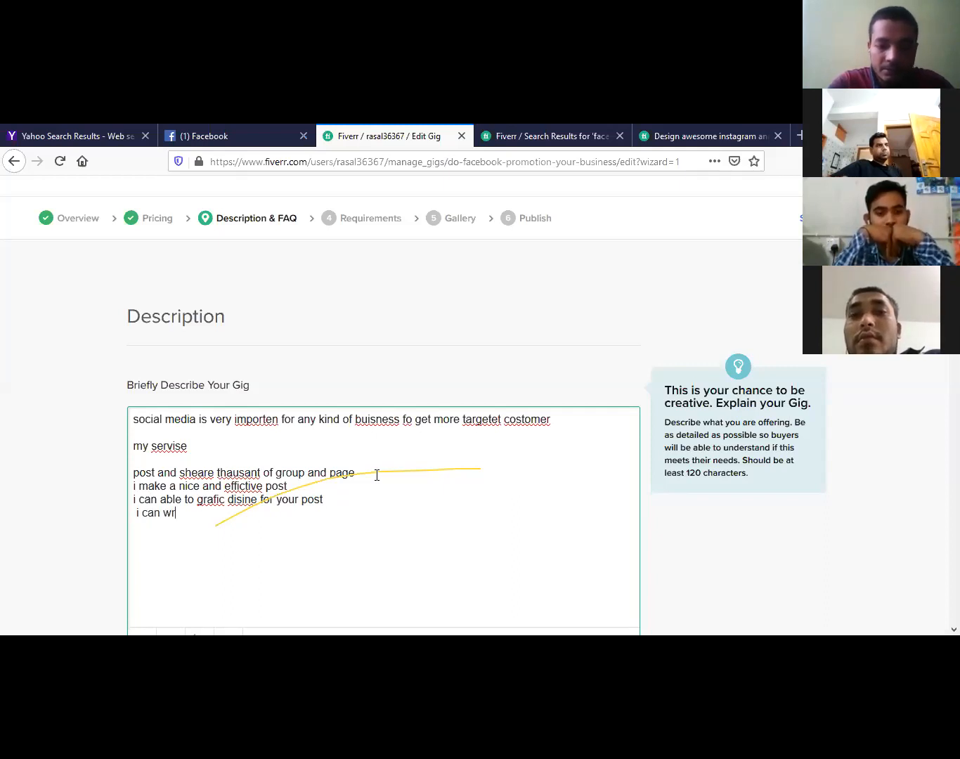
{"action": "type", "text": "ite "}
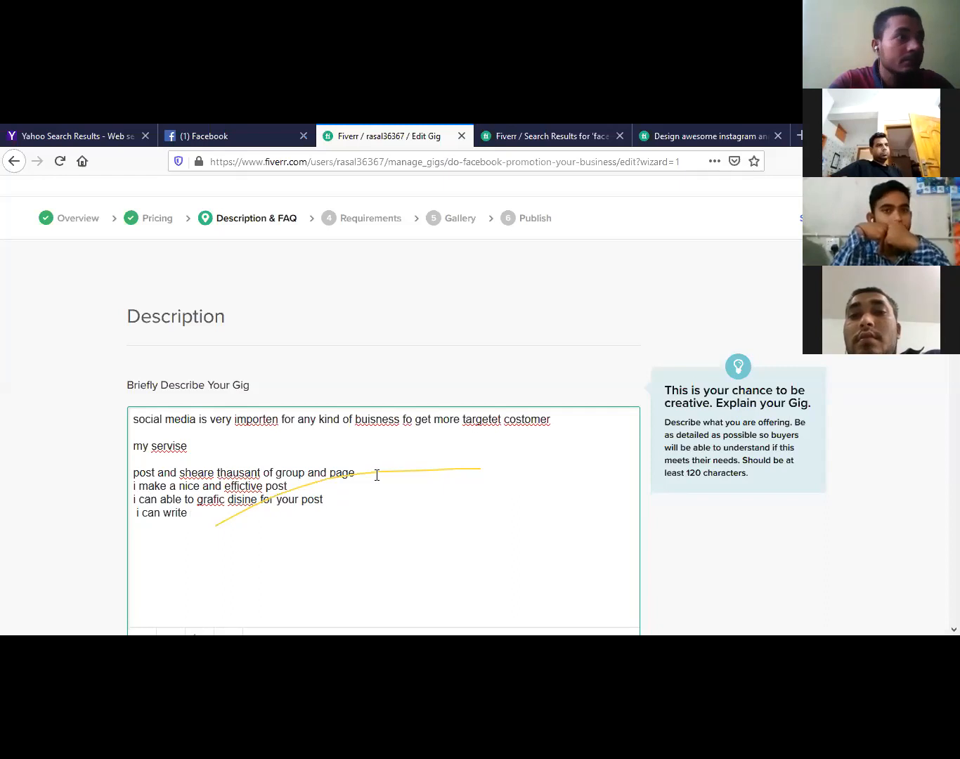
{"action": "type", "text": "art"}
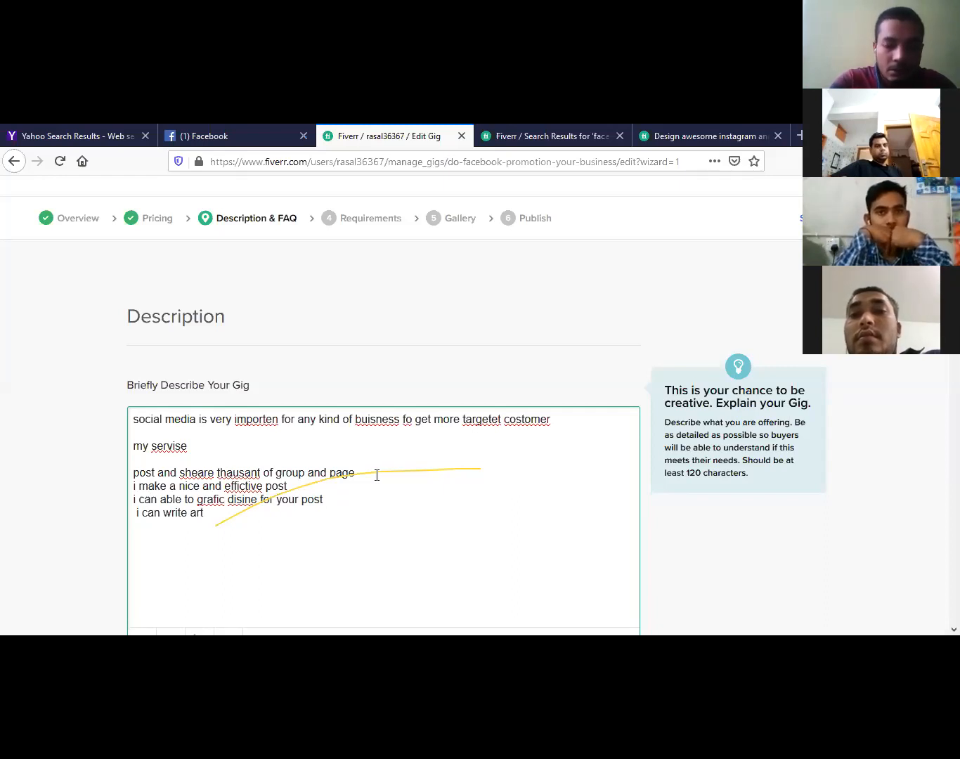
{"action": "type", "text": "ical"}
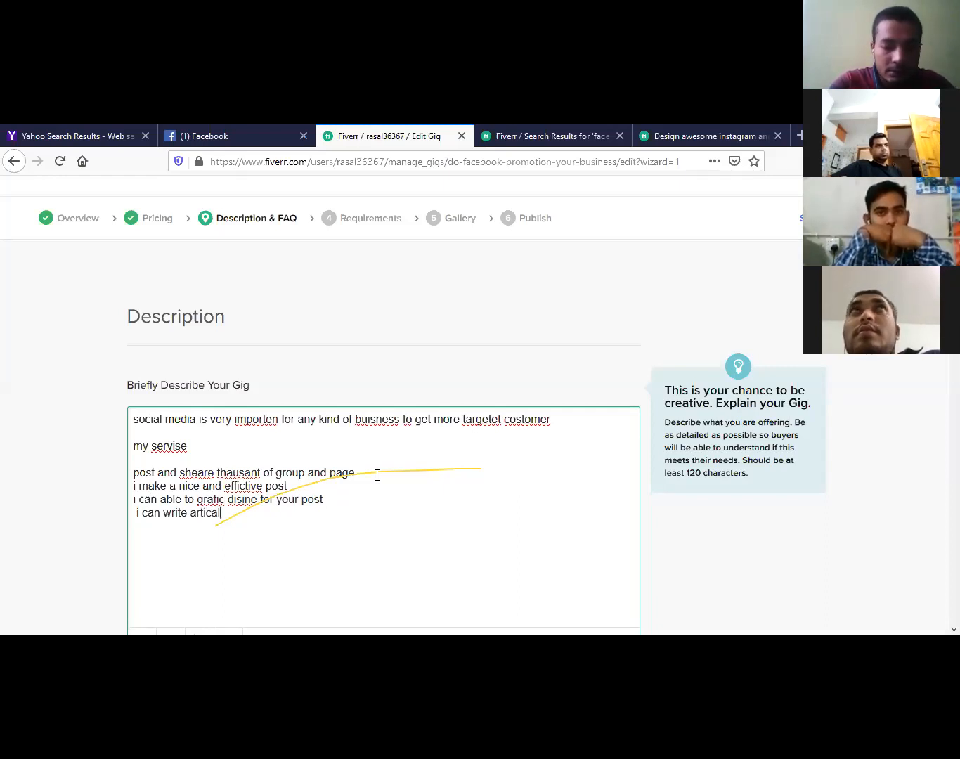
{"action": "type", "text": " and "}
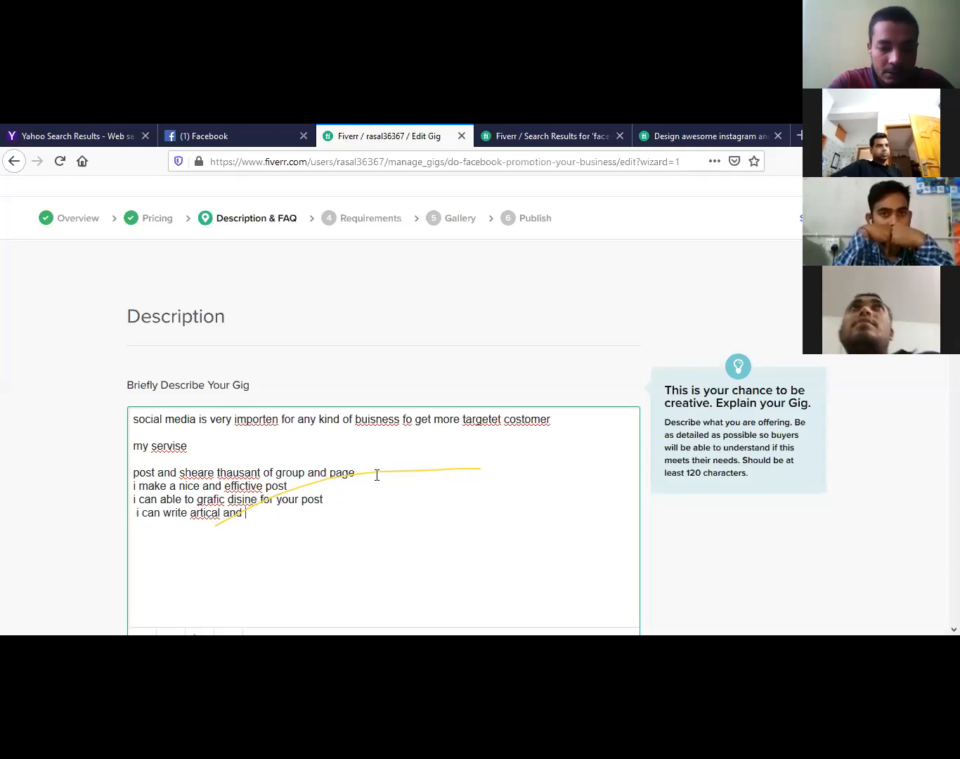
{"action": "type", "text": "disc"}
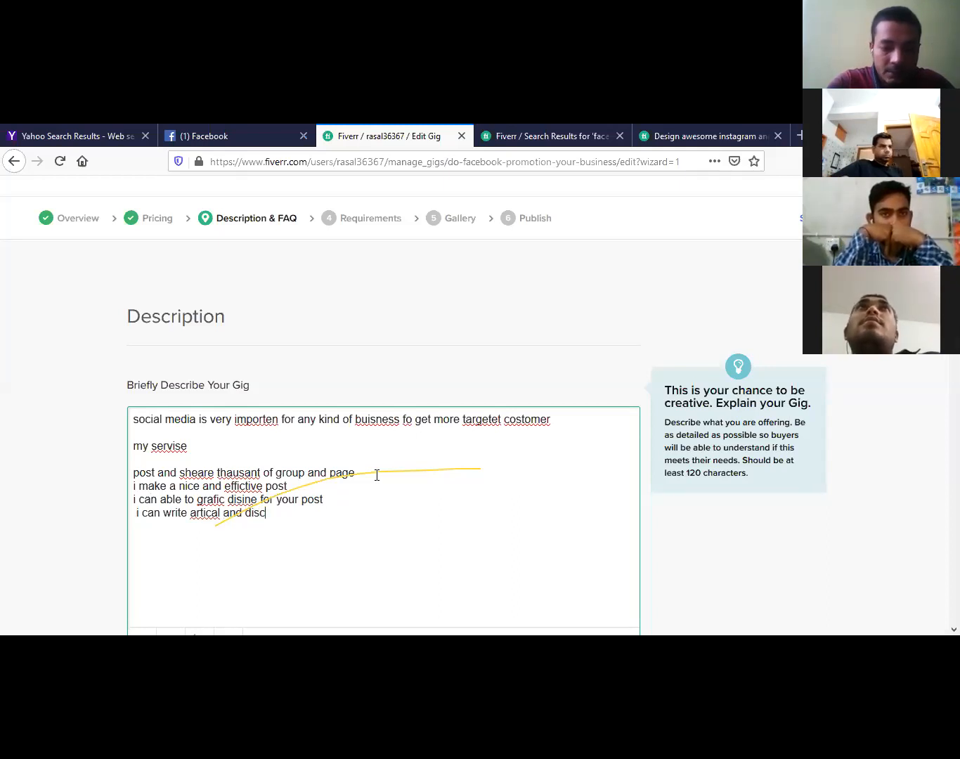
{"action": "type", "text": "ribe "}
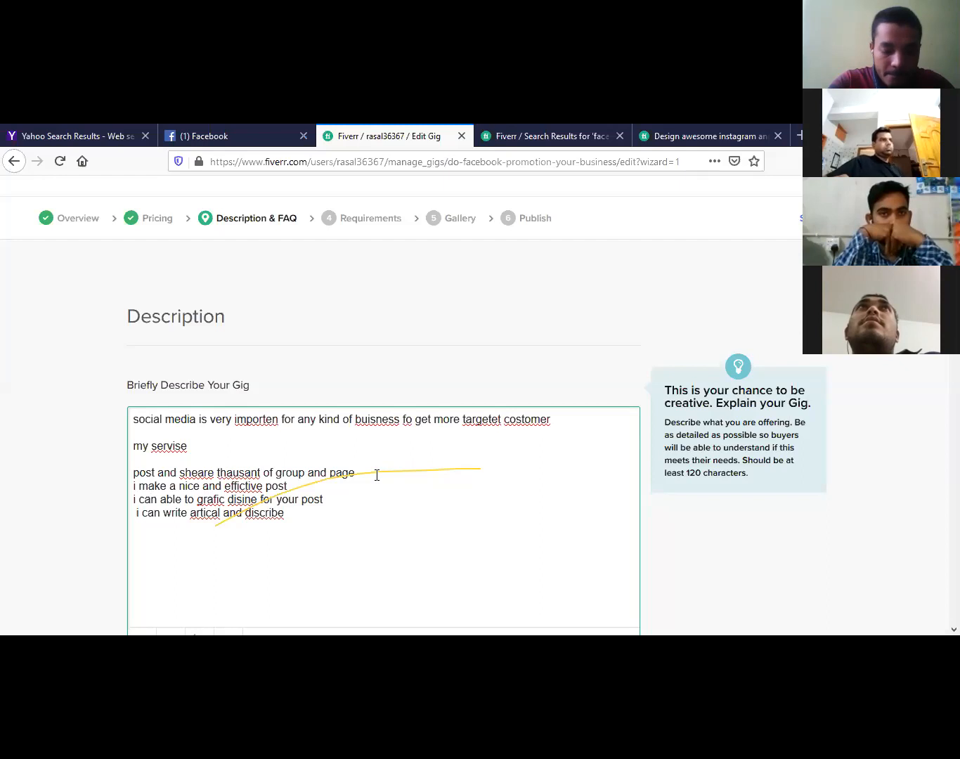
{"action": "type", "text": "abou"}
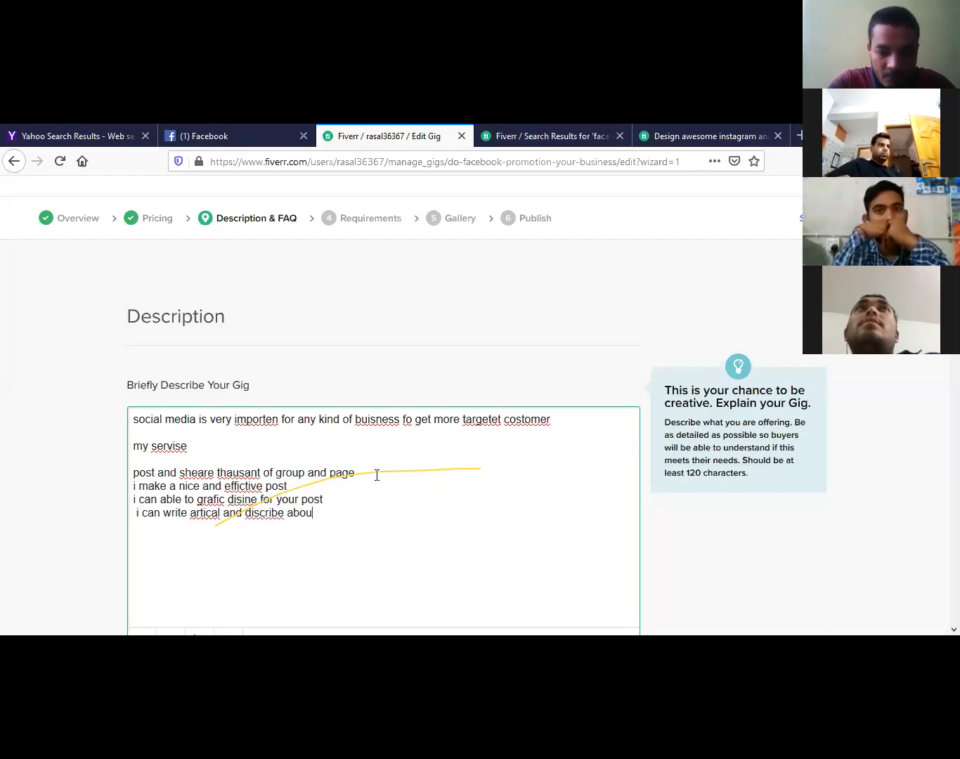
{"action": "type", "text": "t the"}
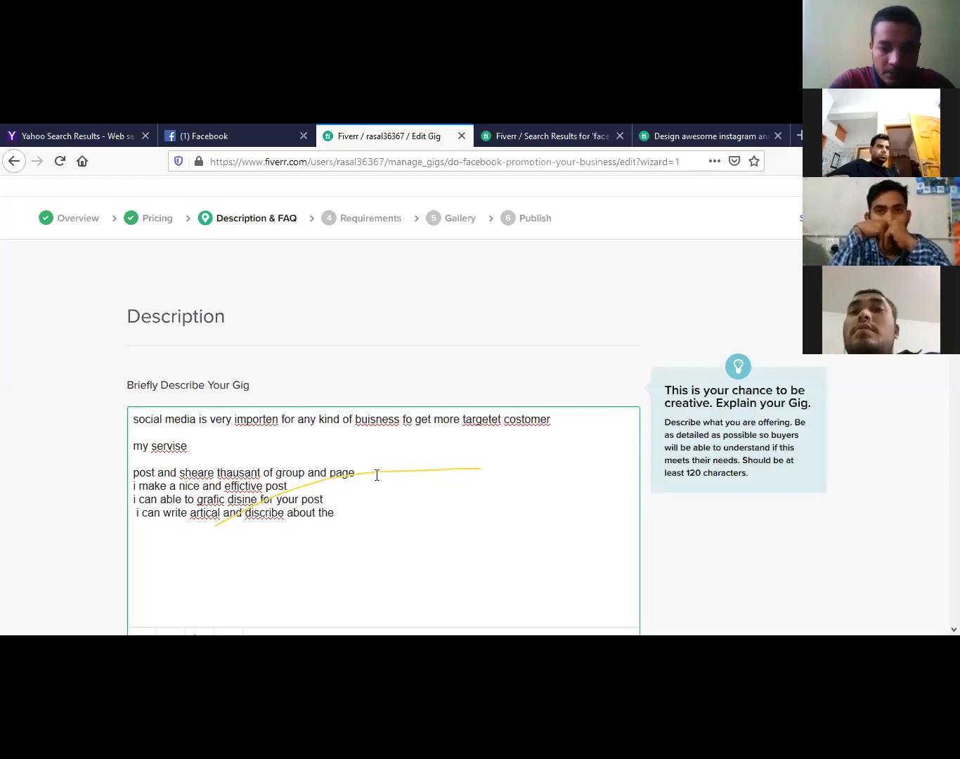
{"action": "type", "text": " product"}
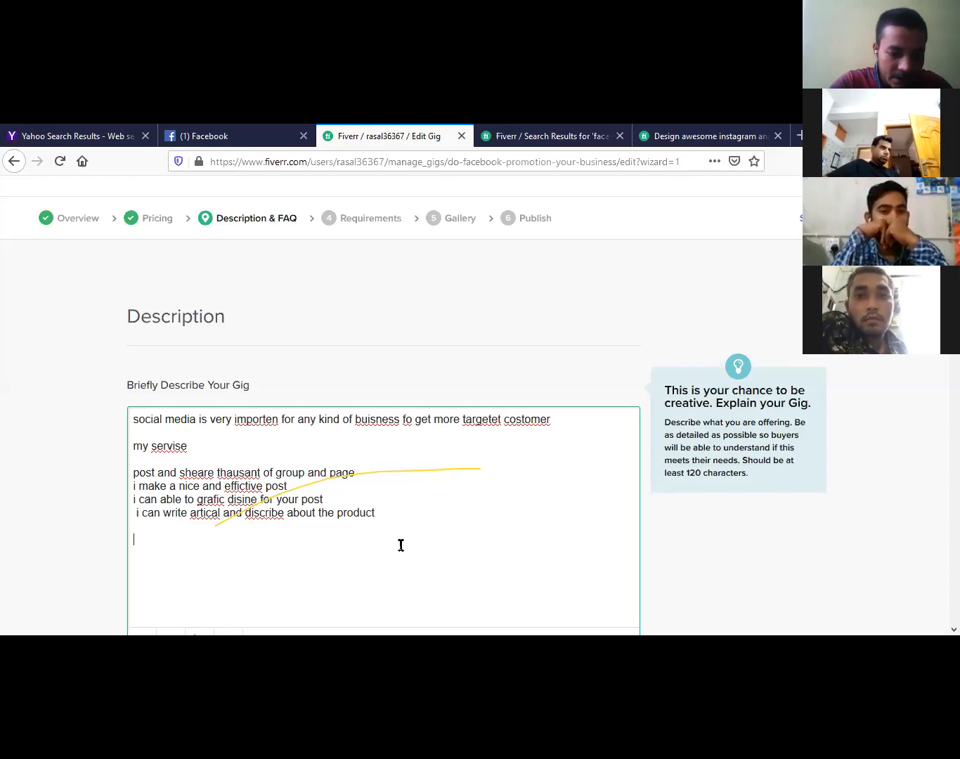
- Add the heading "my servise specialty" below the list of services, separated by a blank line
{"action": "type", "text": "my ser"}
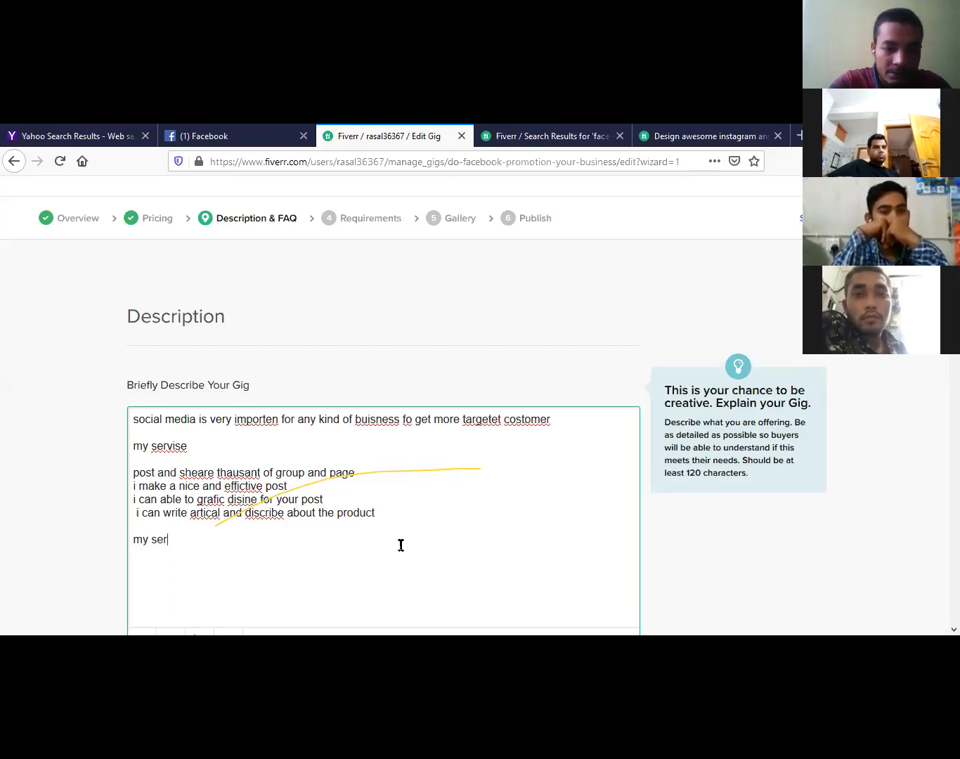
{"action": "type", "text": "vise"}
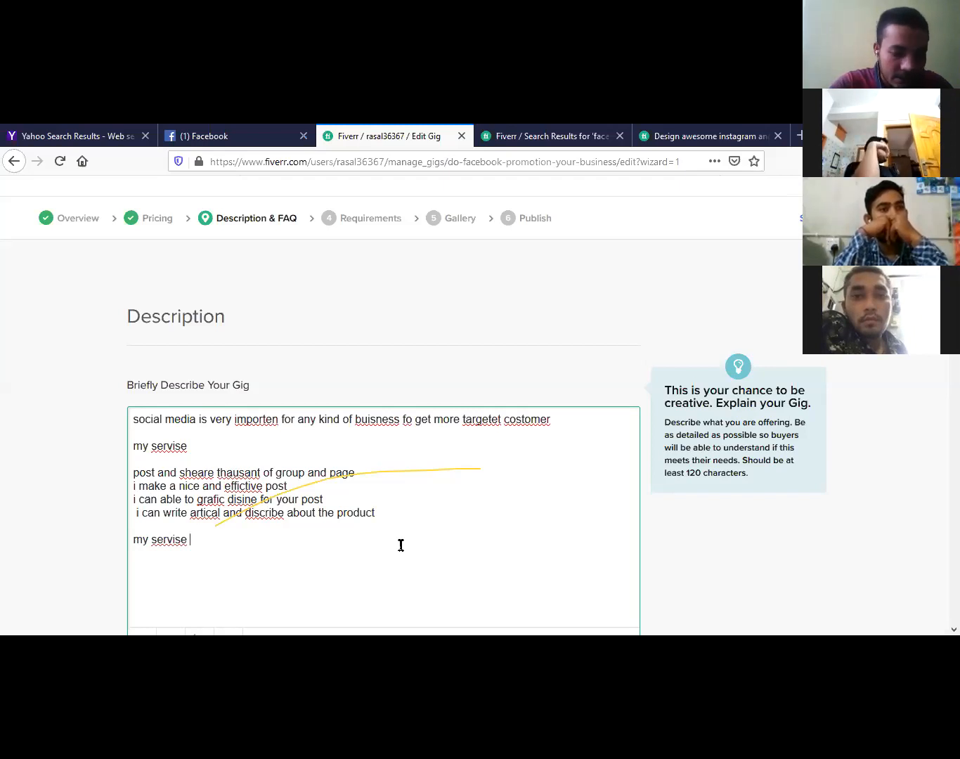
{"action": "type", "text": " sp"}
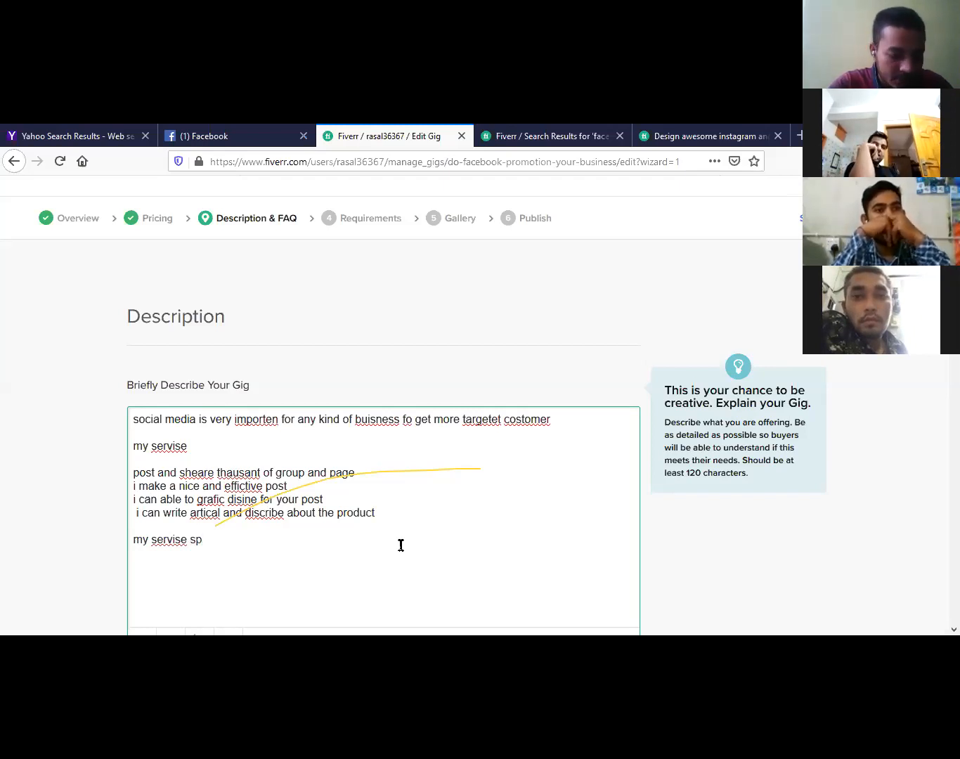
{"action": "type", "text": "e"}
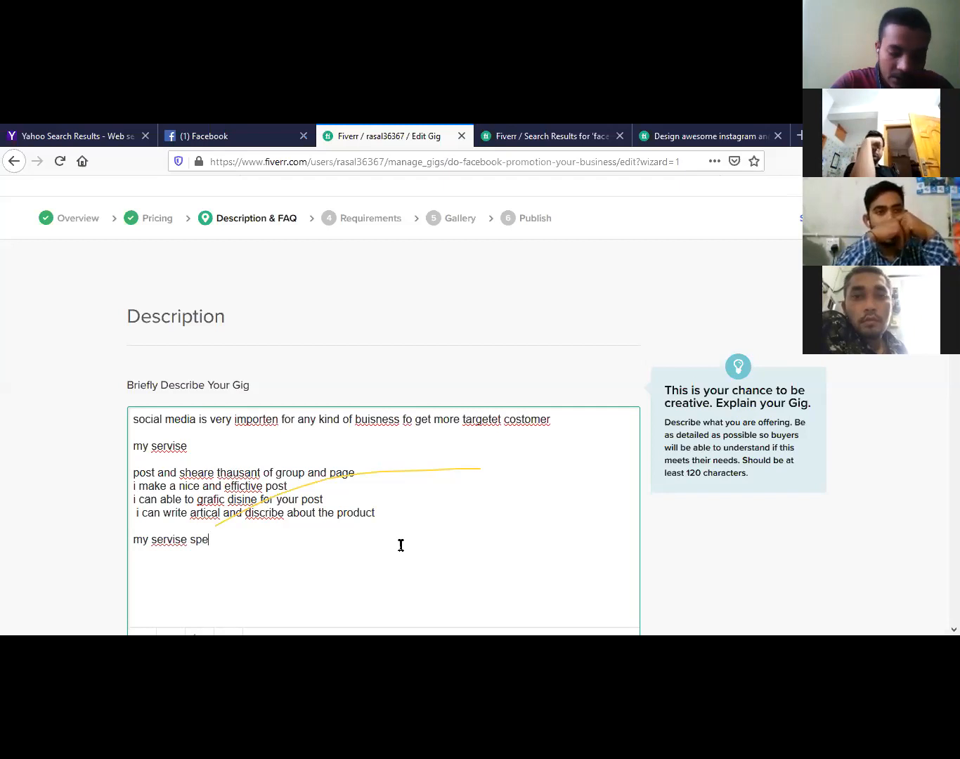
{"action": "type", "text": "cia"}
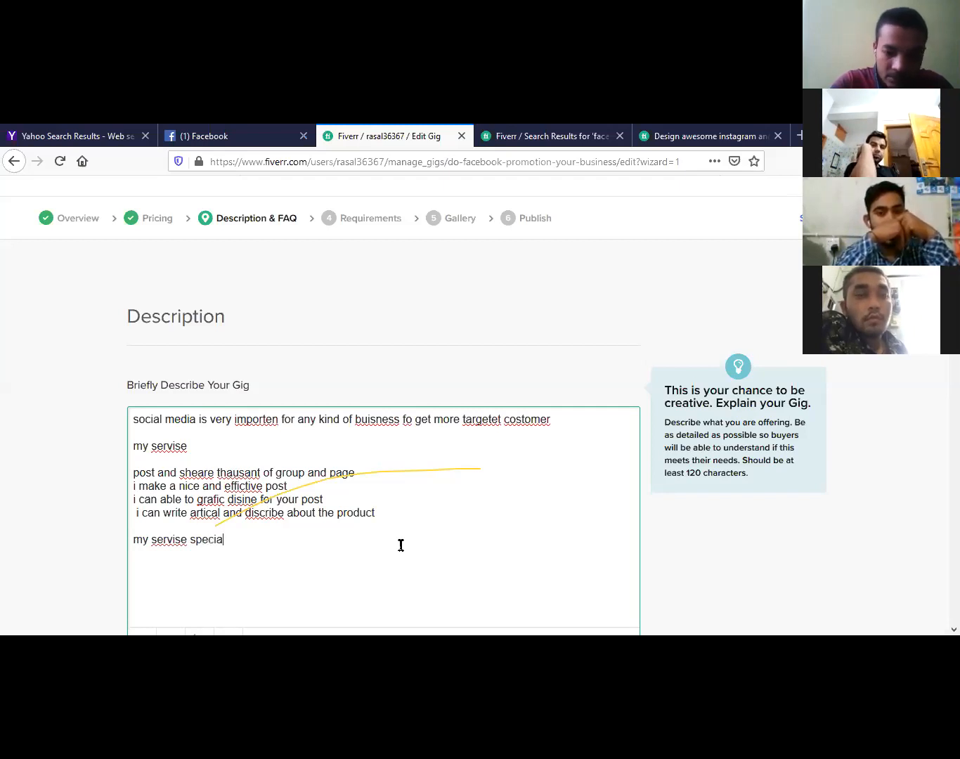
{"action": "type", "text": "lty"}
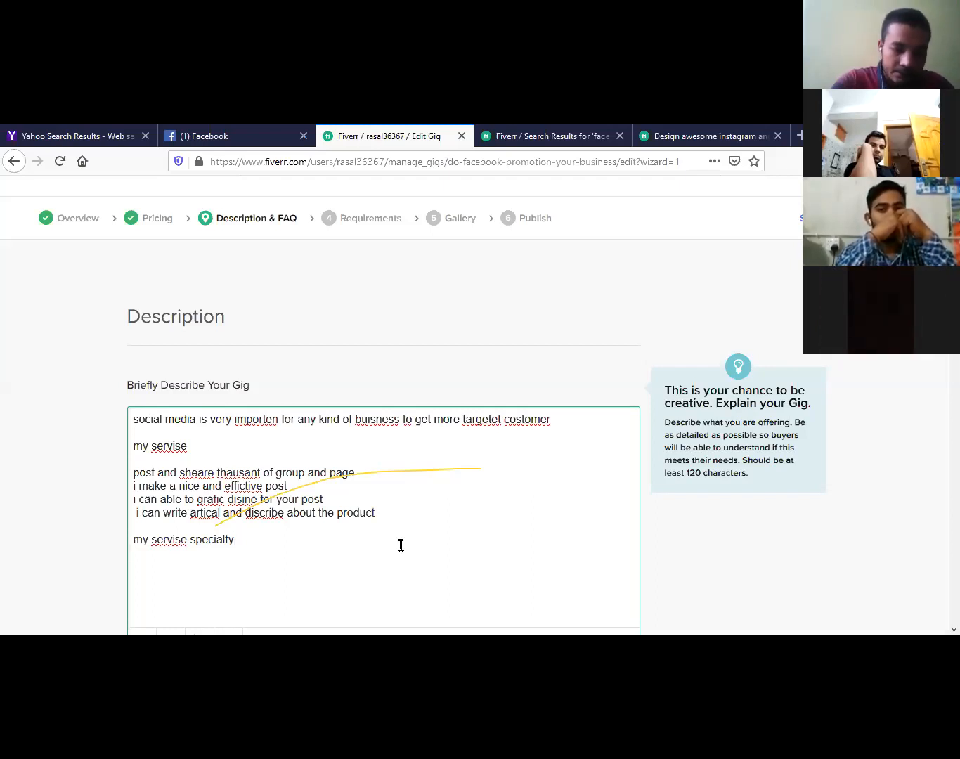
- Add the line "all the post i do manualy" directly under the "my servise specialty" heading
{"action": "type", "text": "all t"}
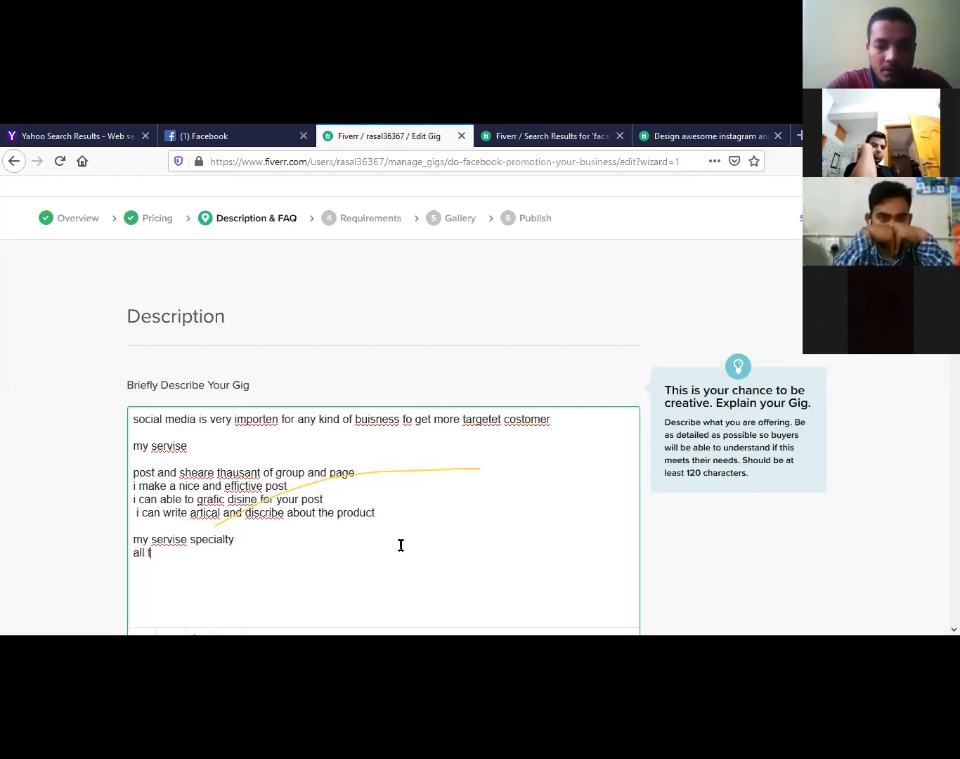
{"action": "type", "text": "he po"}
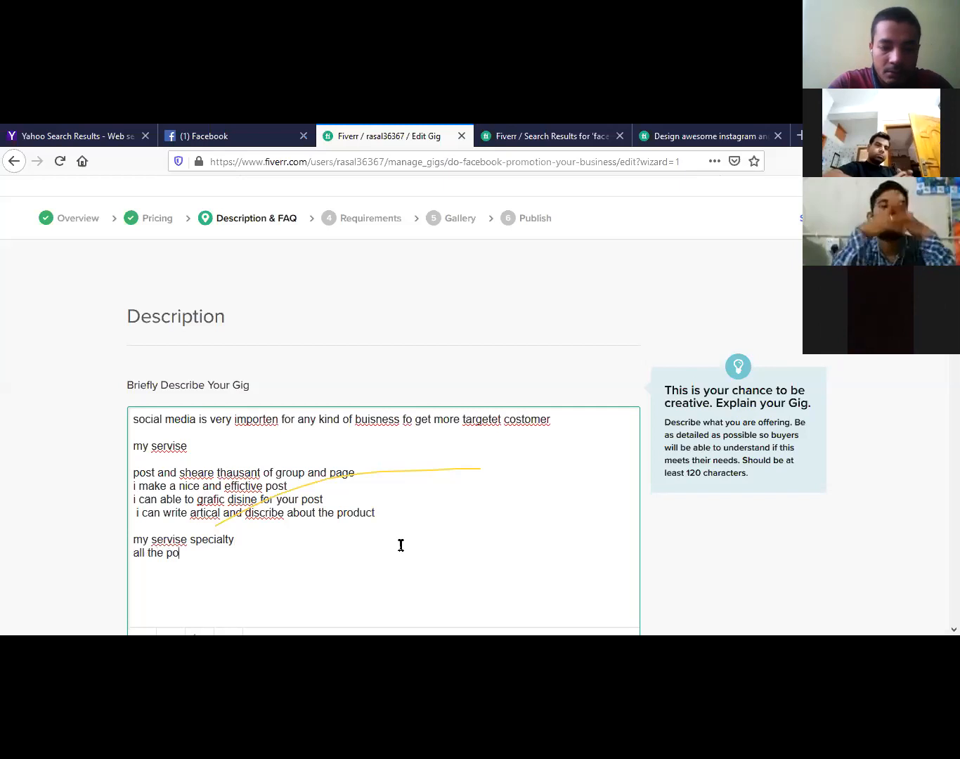
{"action": "type", "text": "st i do "}
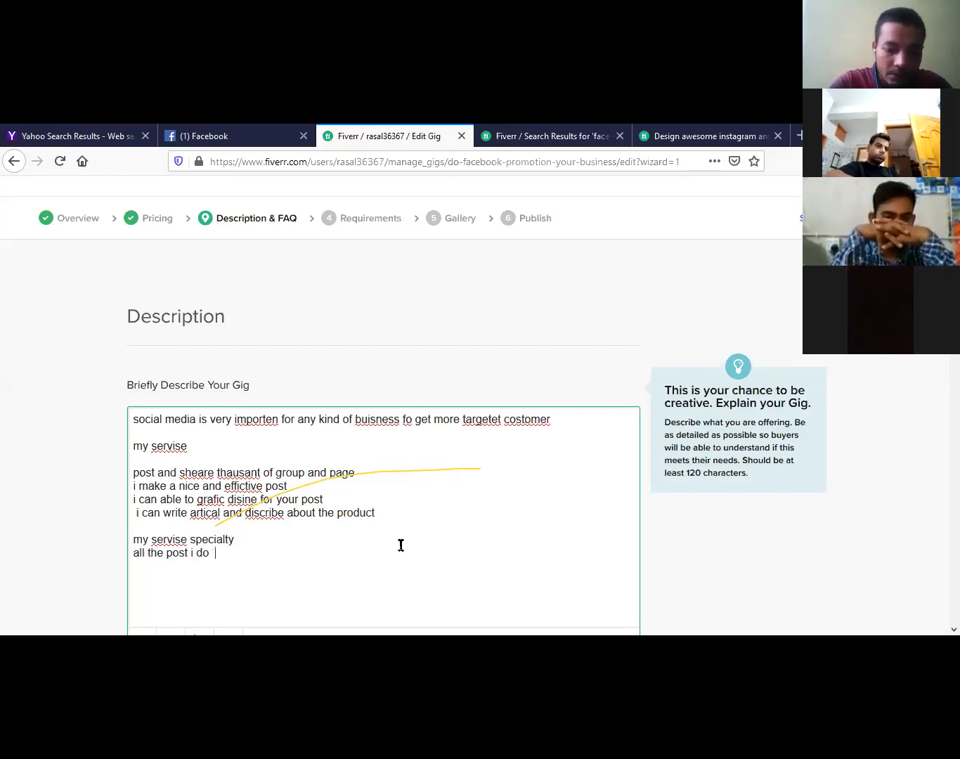
{"action": "type", "text": " manua"}
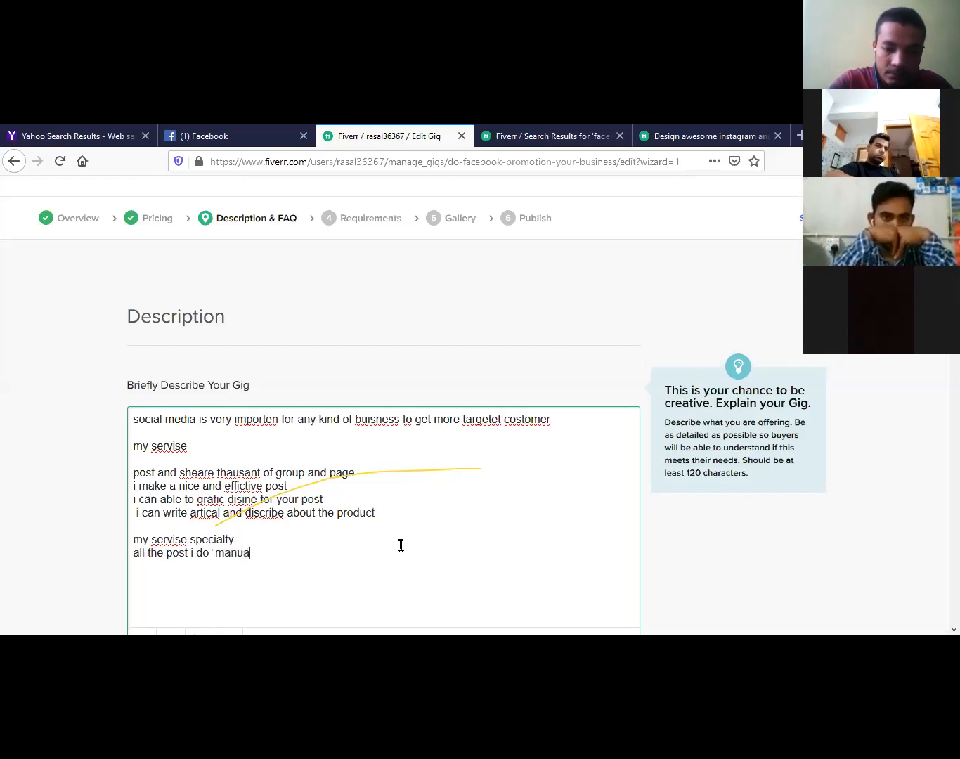
{"action": "type", "text": "lly"}
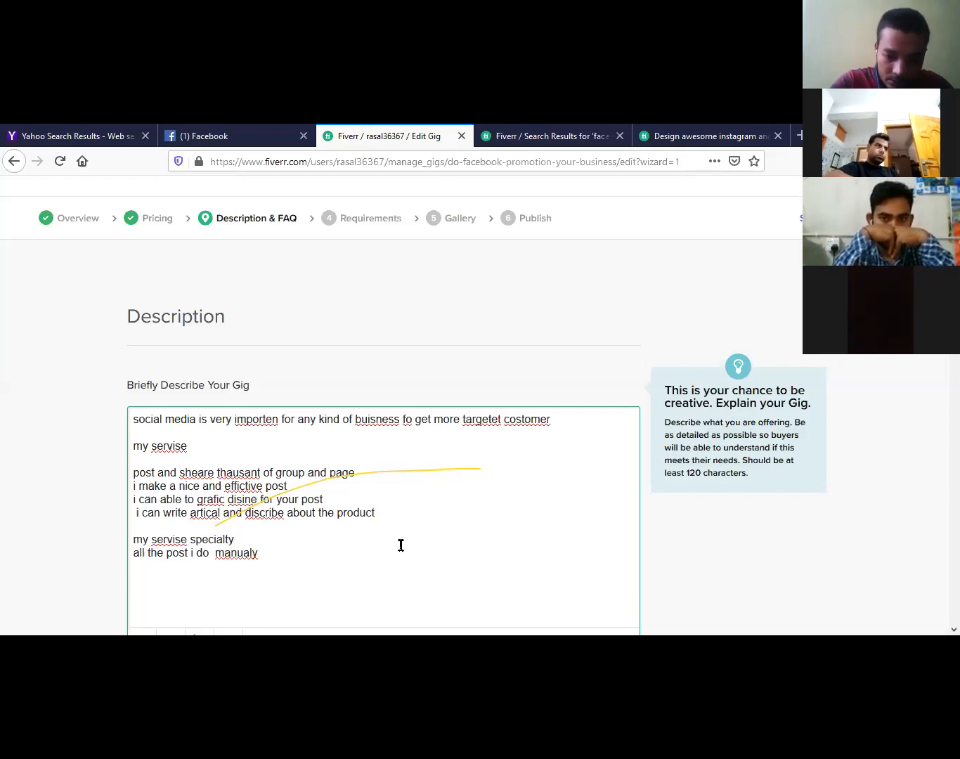
- Add the line "on the time delivery" as the second specialty, leaving a blank line above it
{"action": "type", "text": " on the ti"}
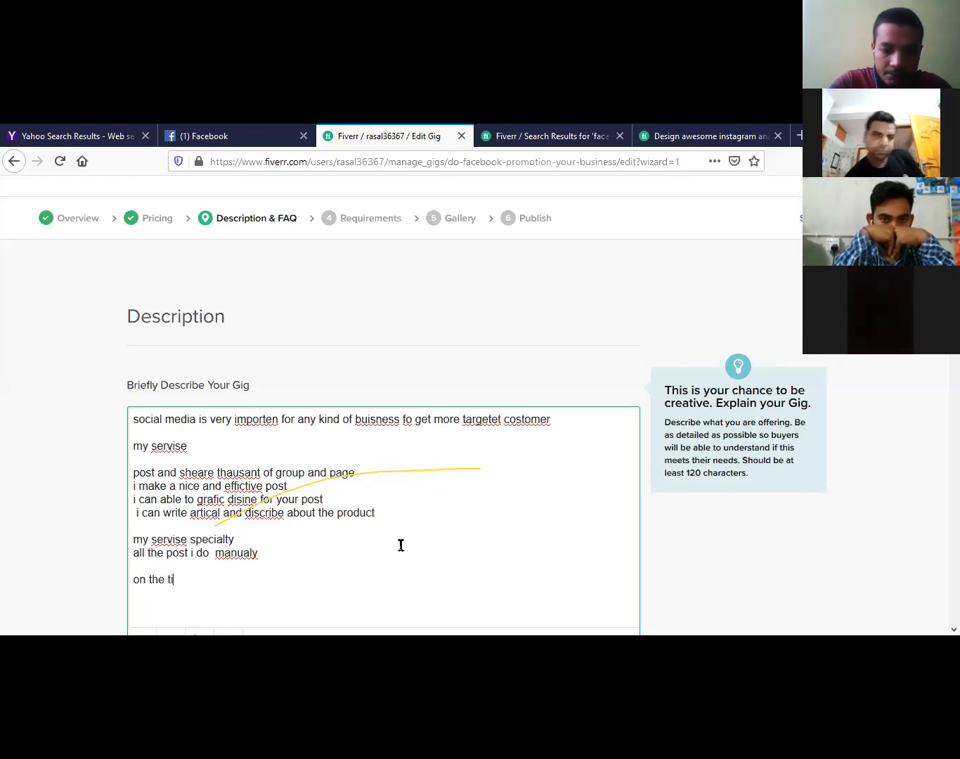
{"action": "type", "text": "me de"}
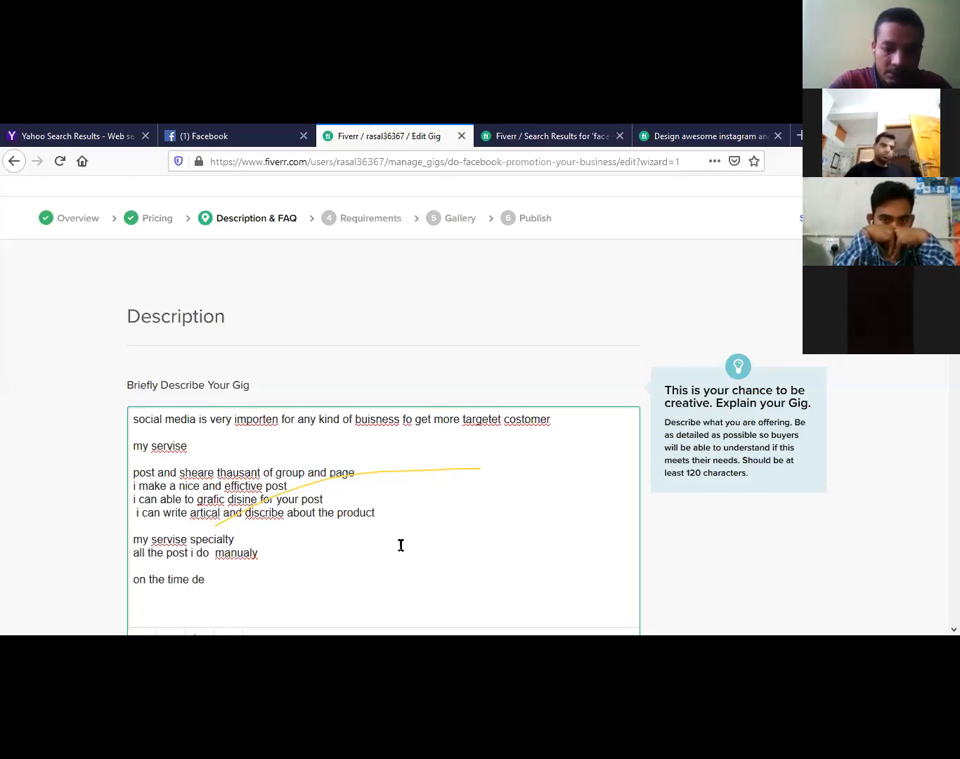
{"action": "type", "text": "l"}
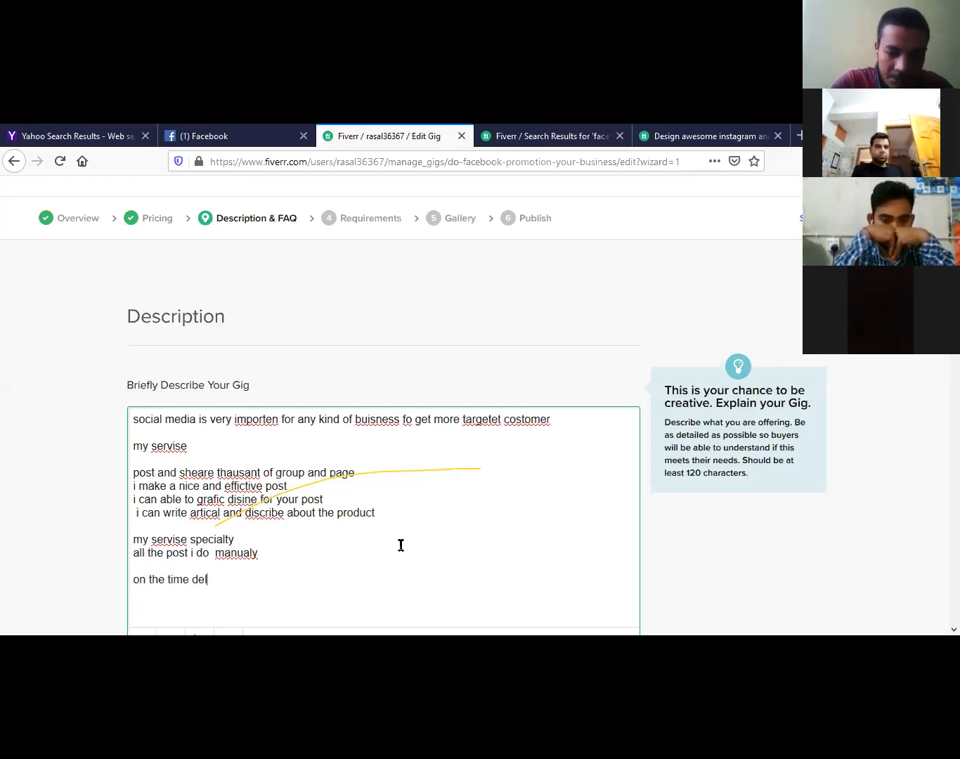
{"action": "type", "text": "i"}
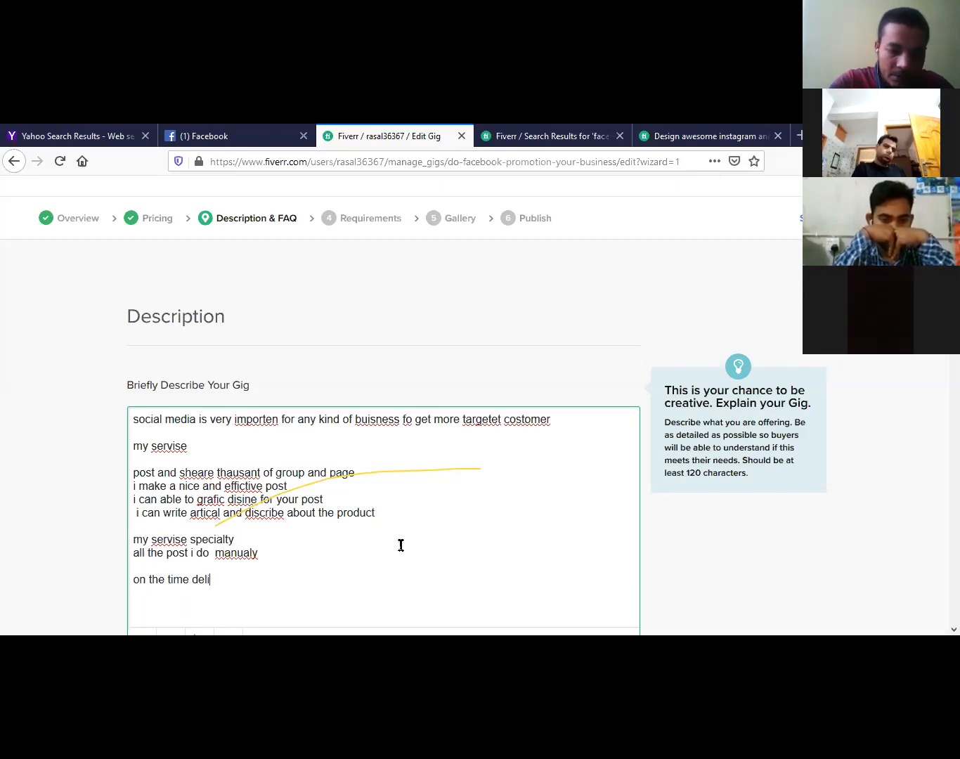
{"action": "type", "text": "very"}
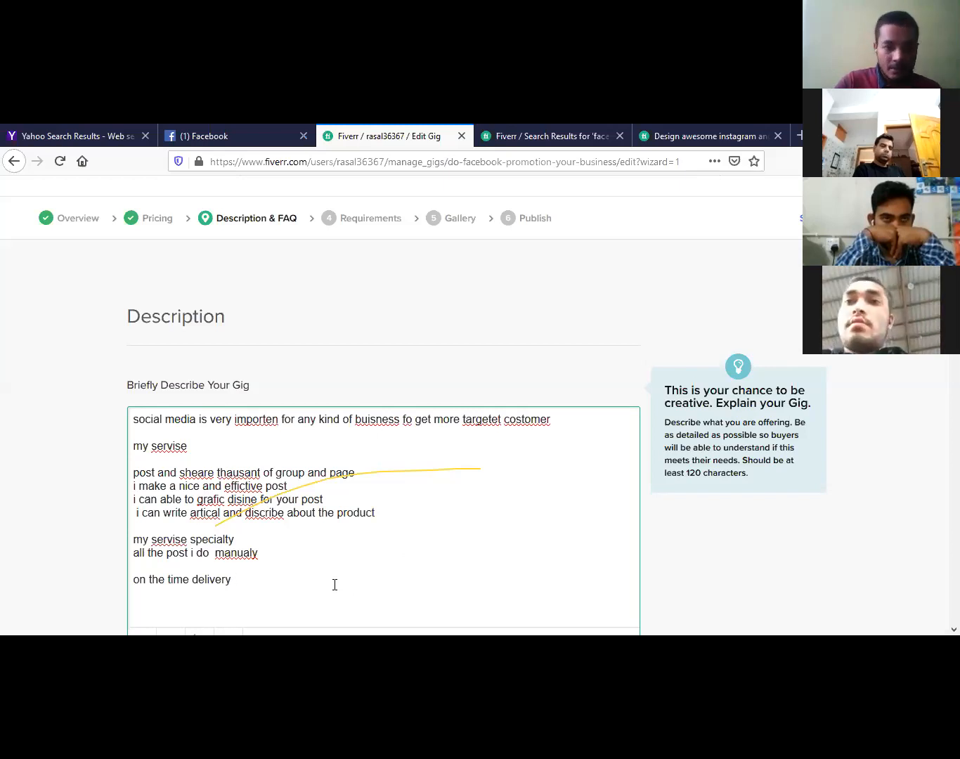
- Make the description's two headings, "my servise" and "my servise specialty", bold
{"action": "left_click", "coordinate": [102, 527]}
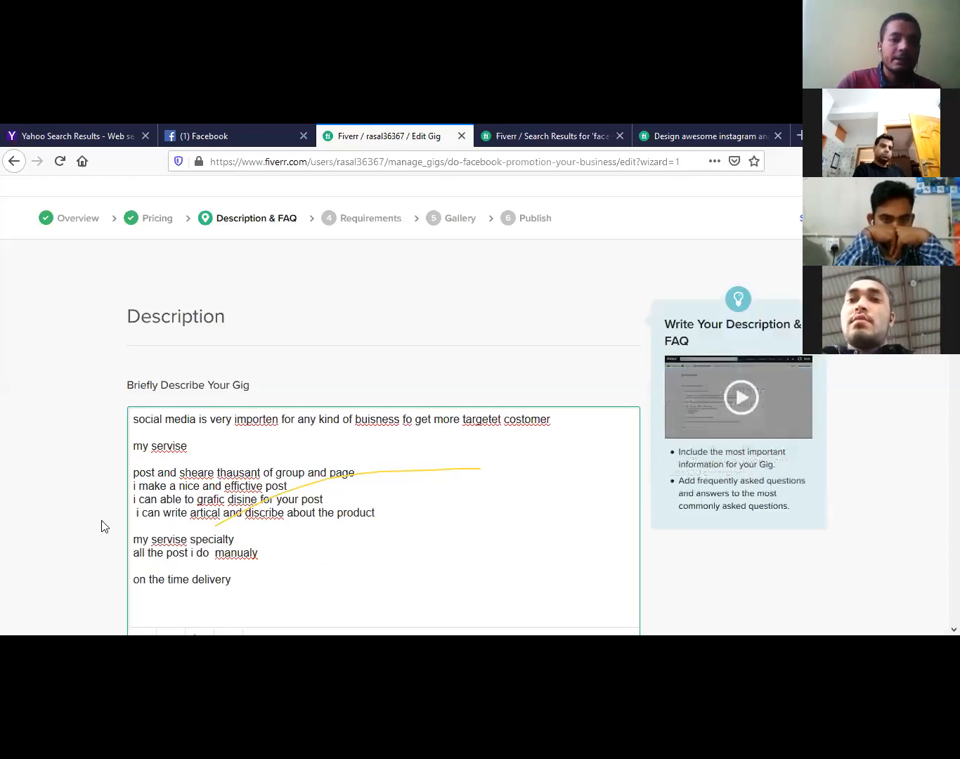
{"action": "scroll", "coordinate": [101, 527], "scroll_direction": "down", "scroll_amount": 3}
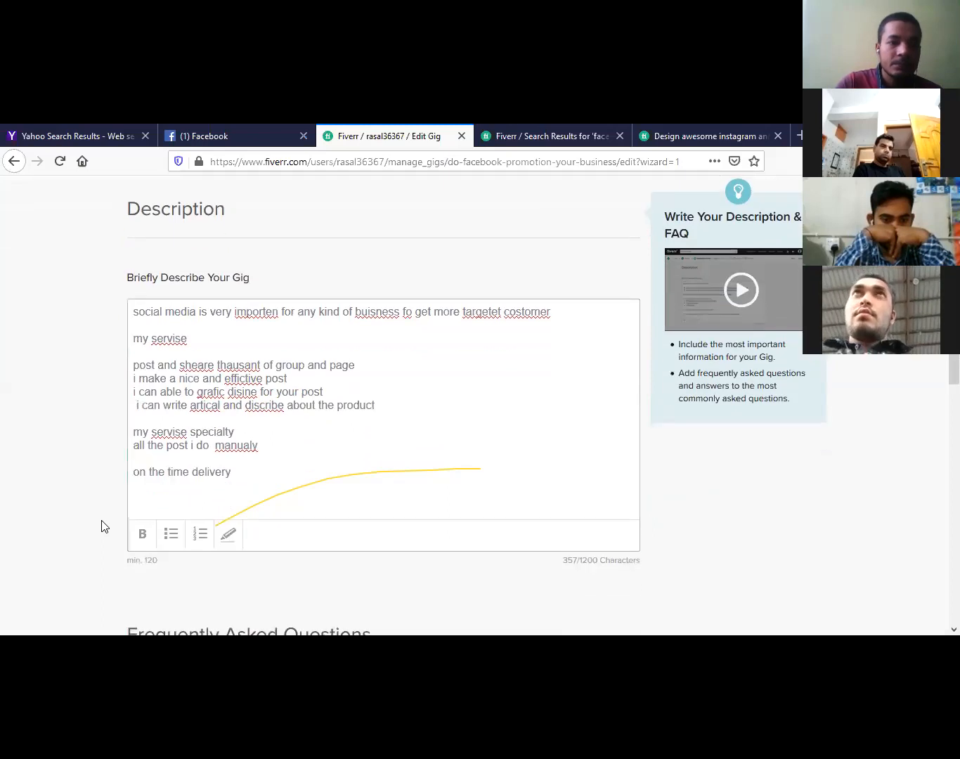
{"action": "left_click", "coordinate": [161, 366]}
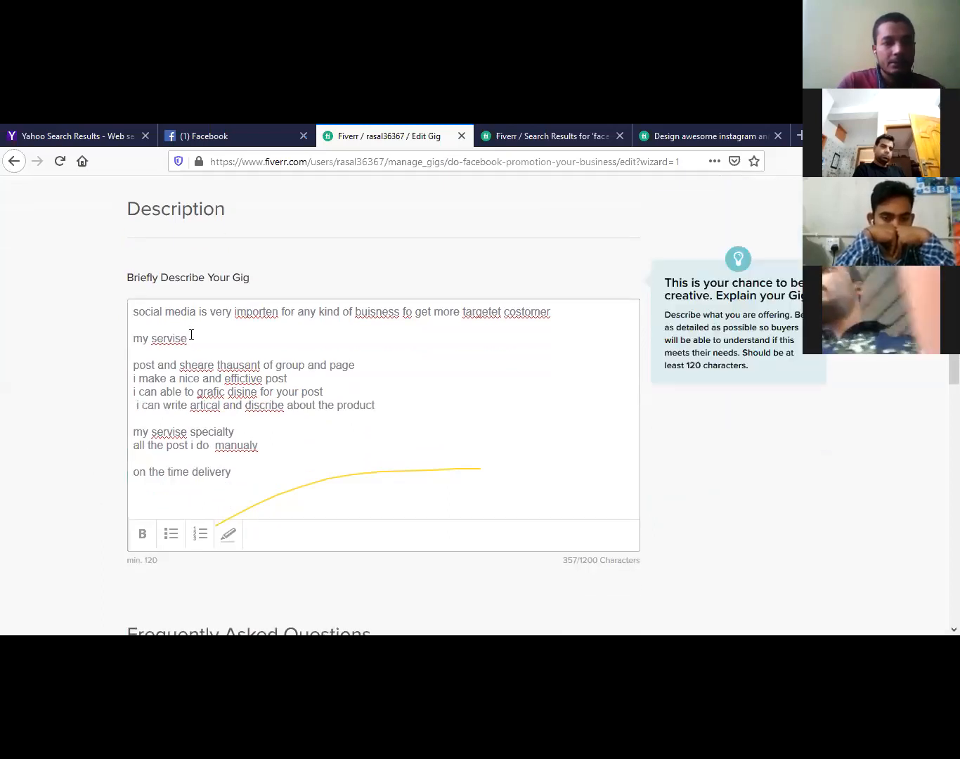
{"action": "left_click_drag", "start_coordinate": [188, 338], "coordinate": [136, 340]}
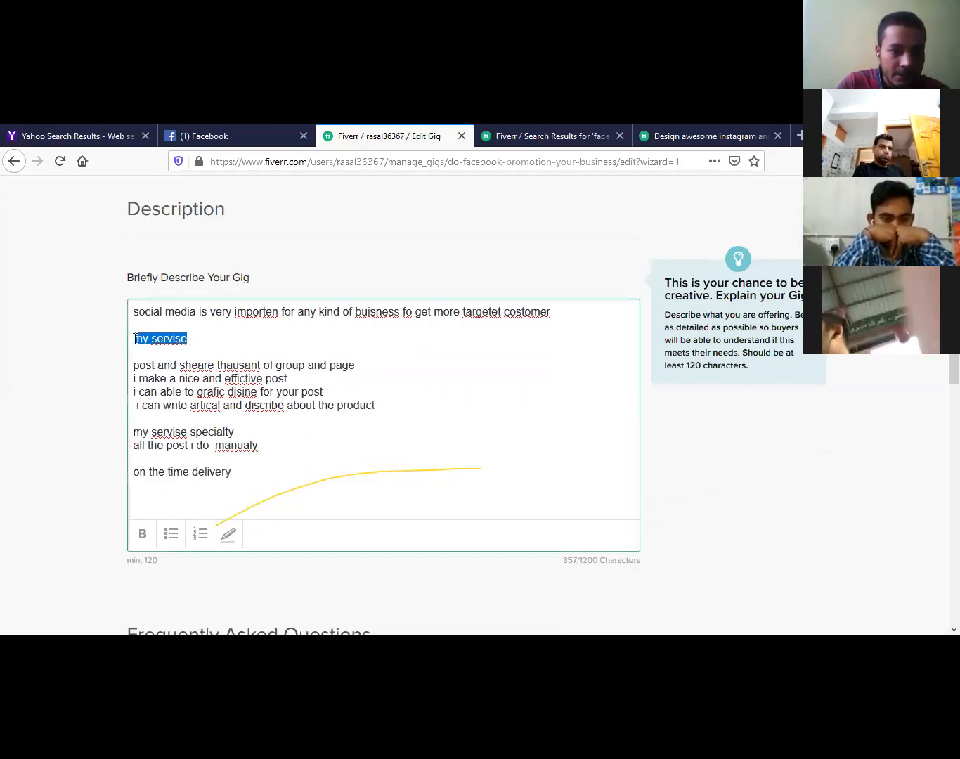
{"action": "left_click", "coordinate": [146, 539]}
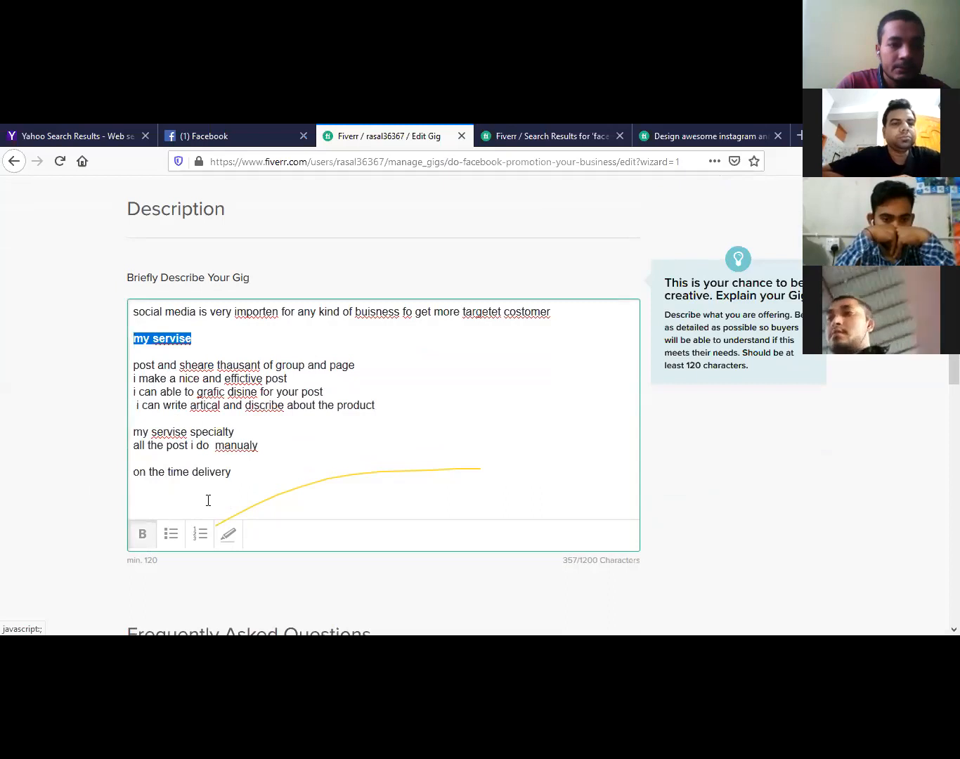
{"action": "left_click_drag", "start_coordinate": [233, 431], "coordinate": [129, 433]}
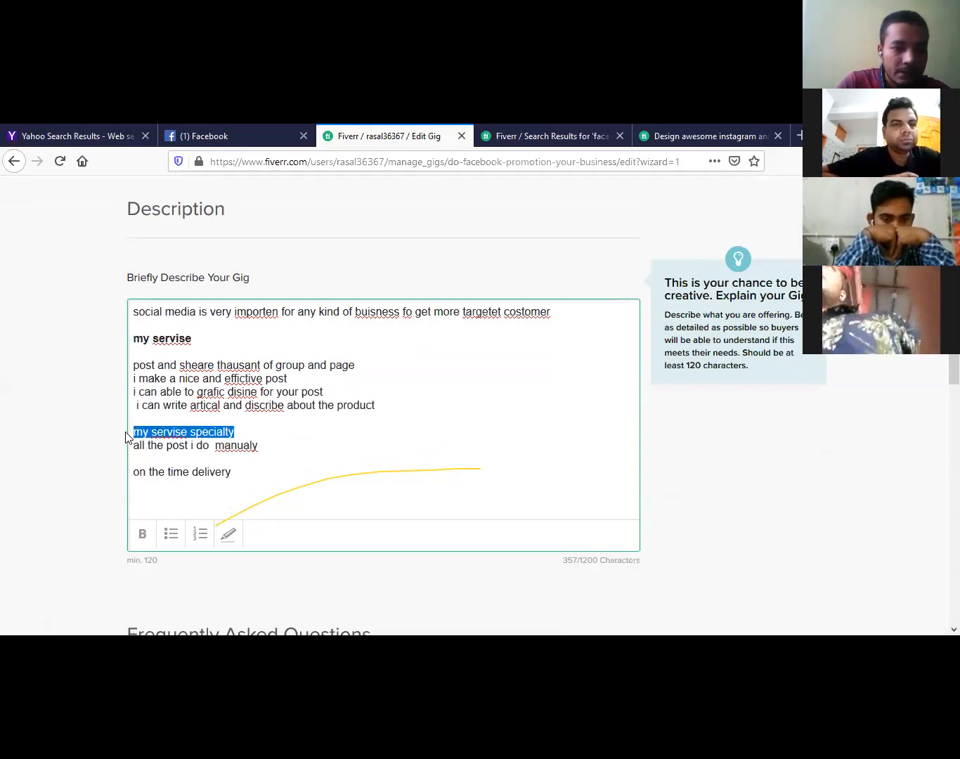
{"action": "left_click", "coordinate": [139, 532]}
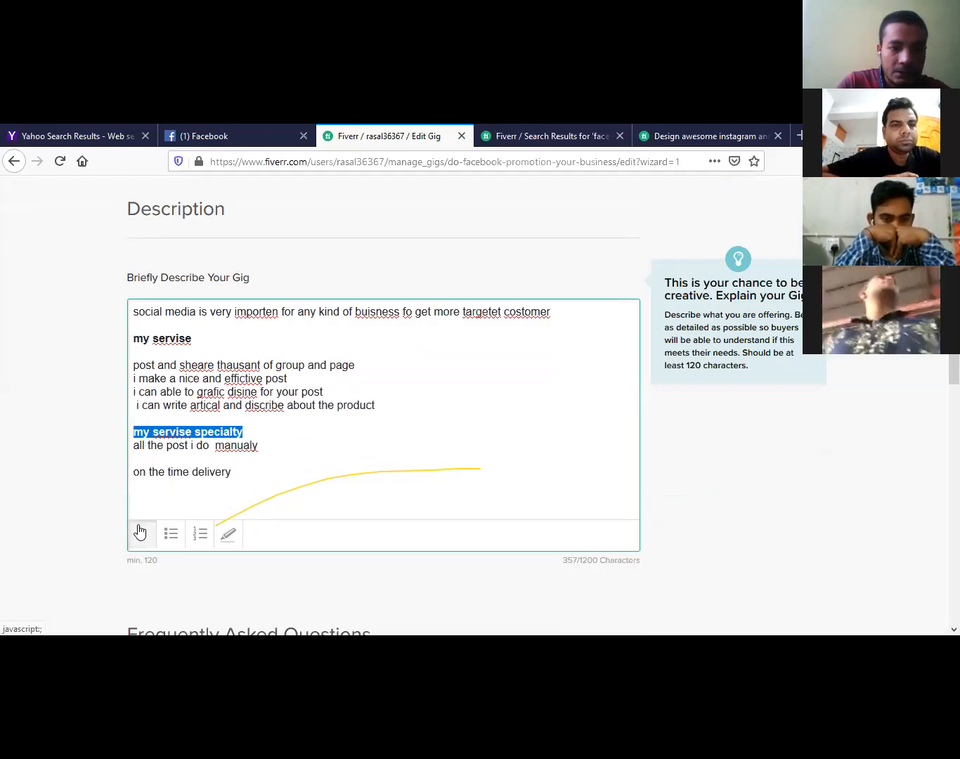
{"action": "left_click", "coordinate": [246, 432]}
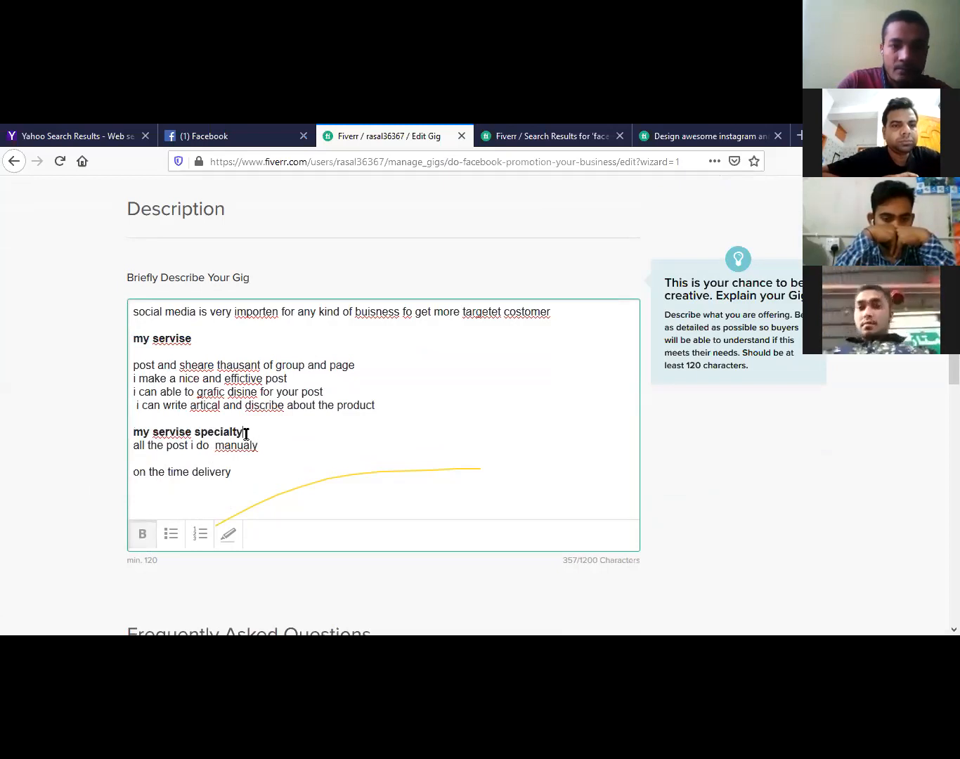
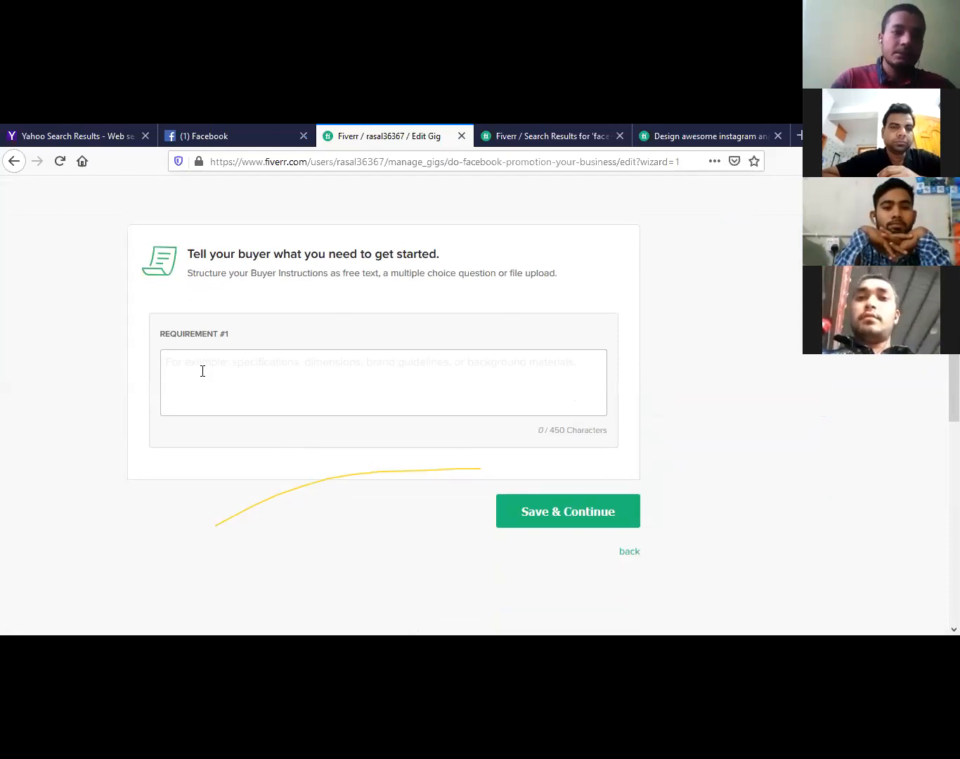
- Enter "i nedd product photo" as the first line of buyer requirement #1
{"action": "left_click", "coordinate": [202, 372]}
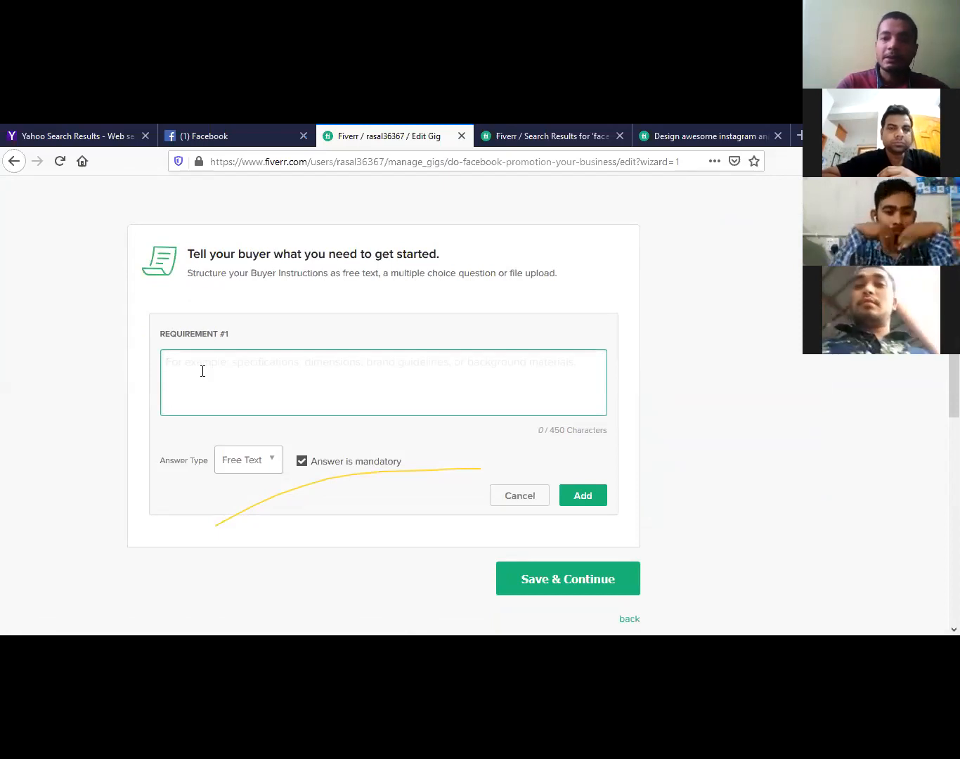
{"action": "type", "text": "i"}
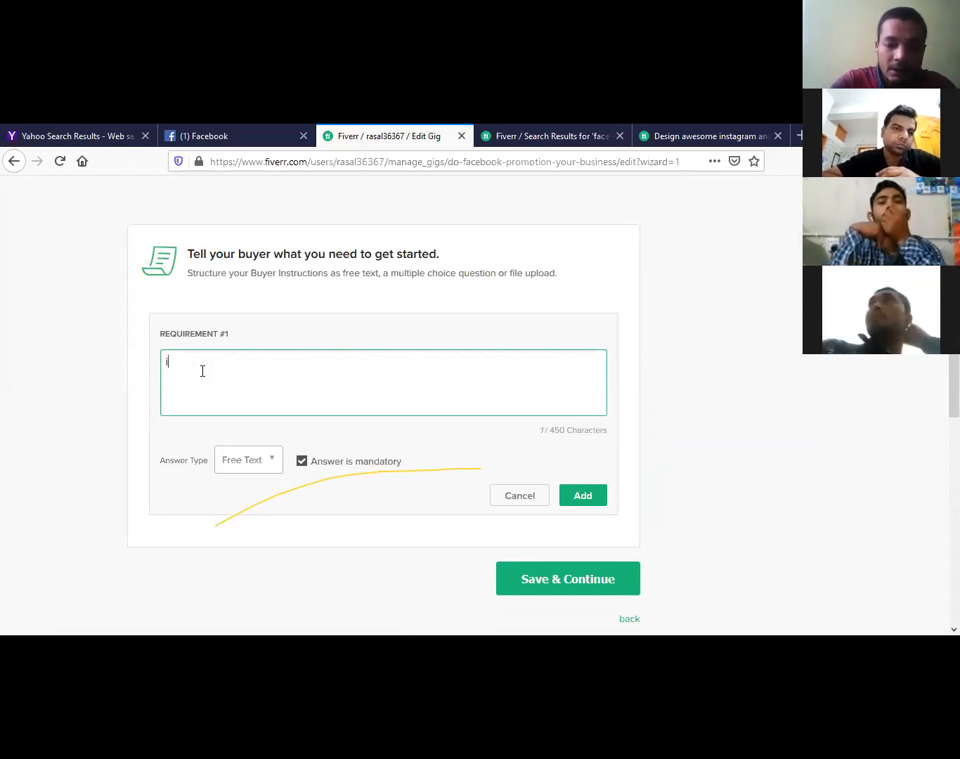
{"action": "type", "text": " nedd"}
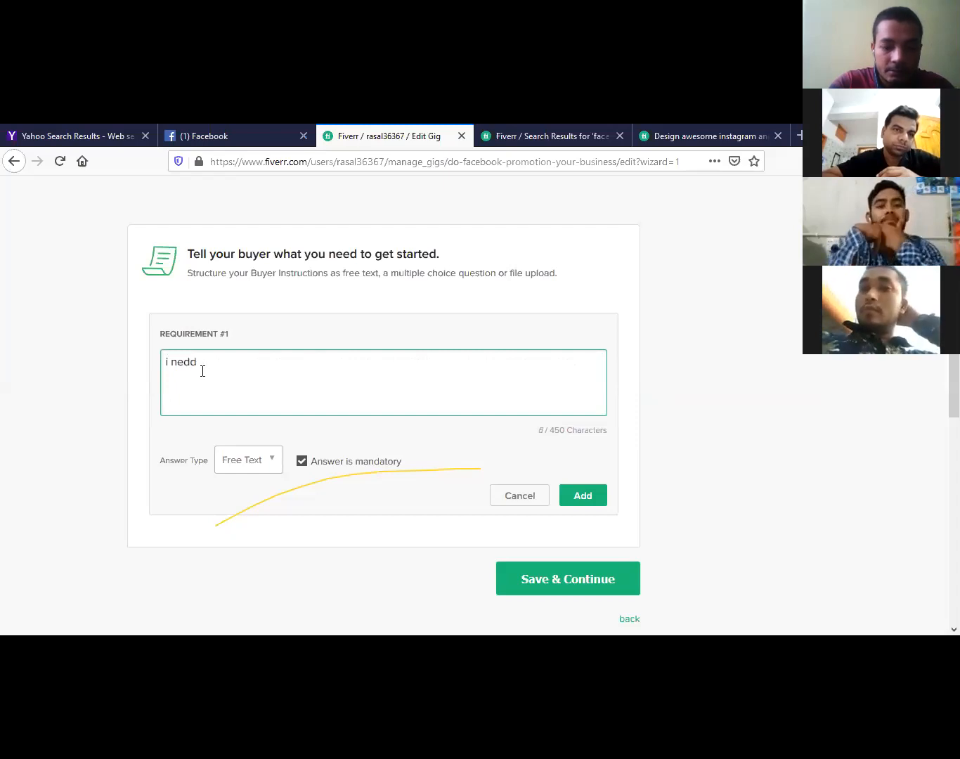
{"action": "type", "text": " pro"}
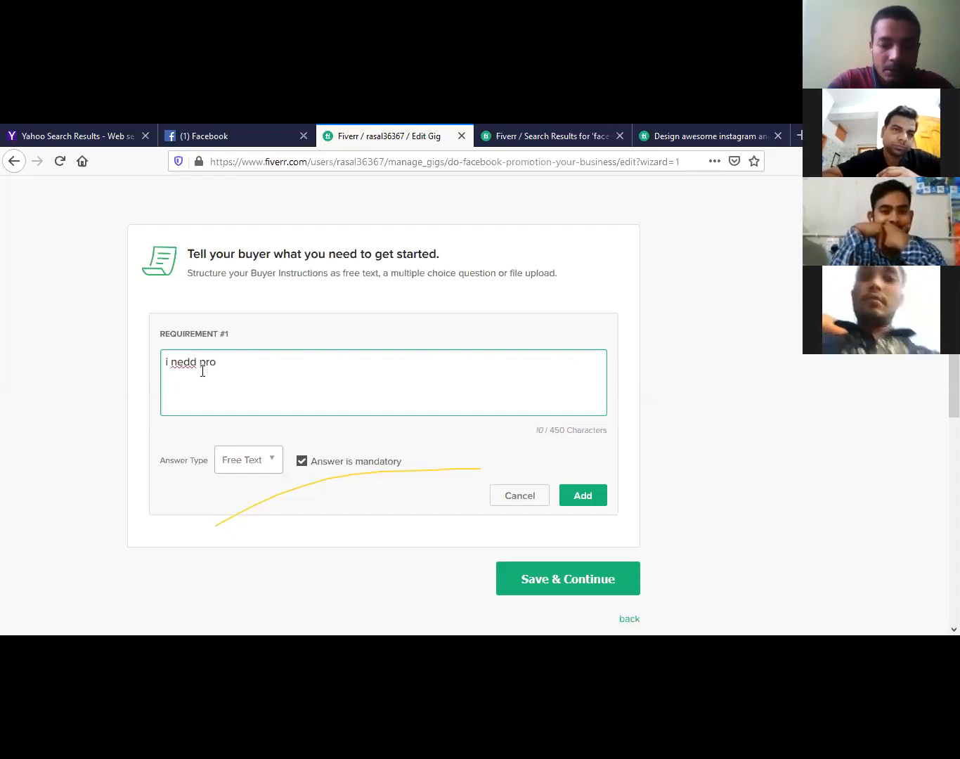
{"action": "type", "text": "duct"}
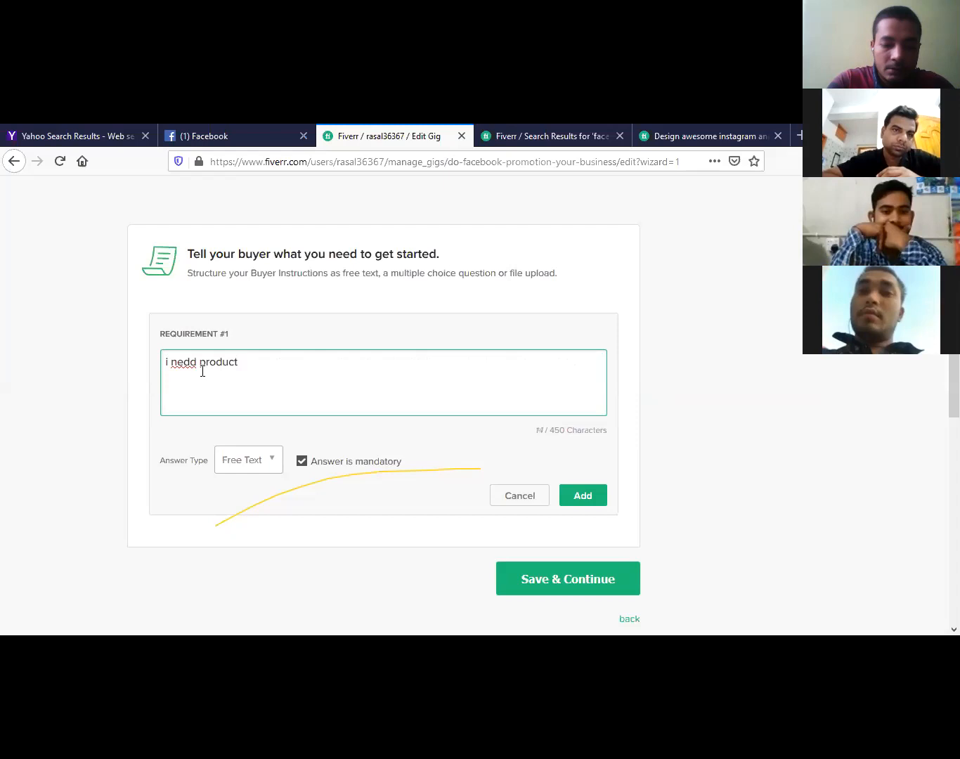
{"action": "type", "text": " photo"}
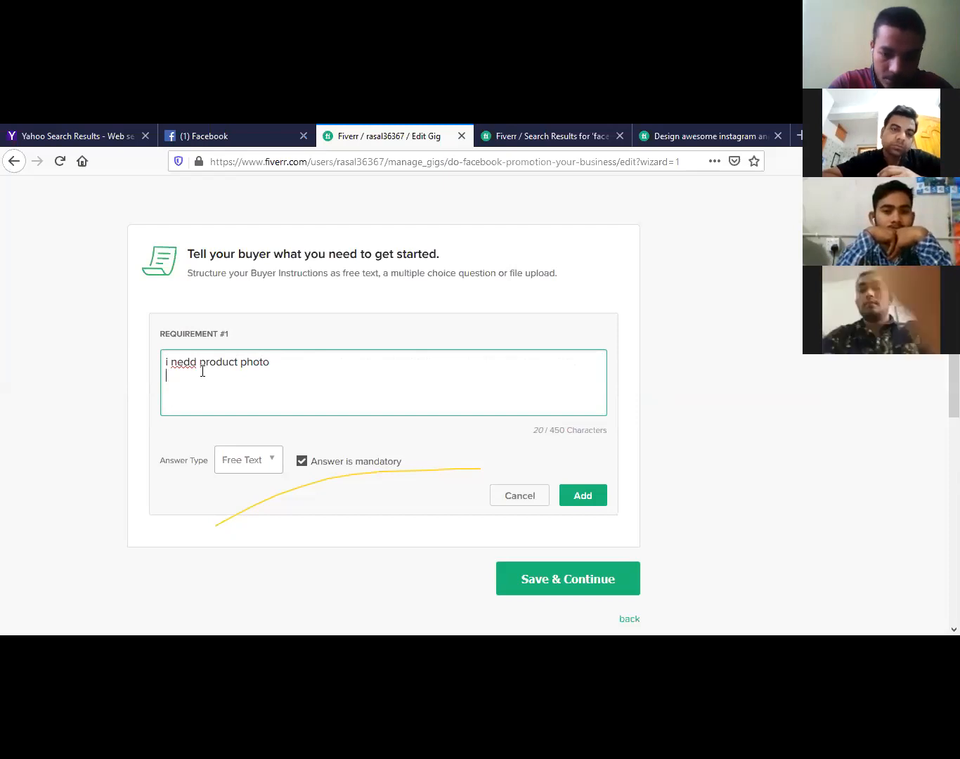
- Add "product link" and "product detalis" as separate lines below the photo request in requirement #1
{"action": "type", "text": "duct"}
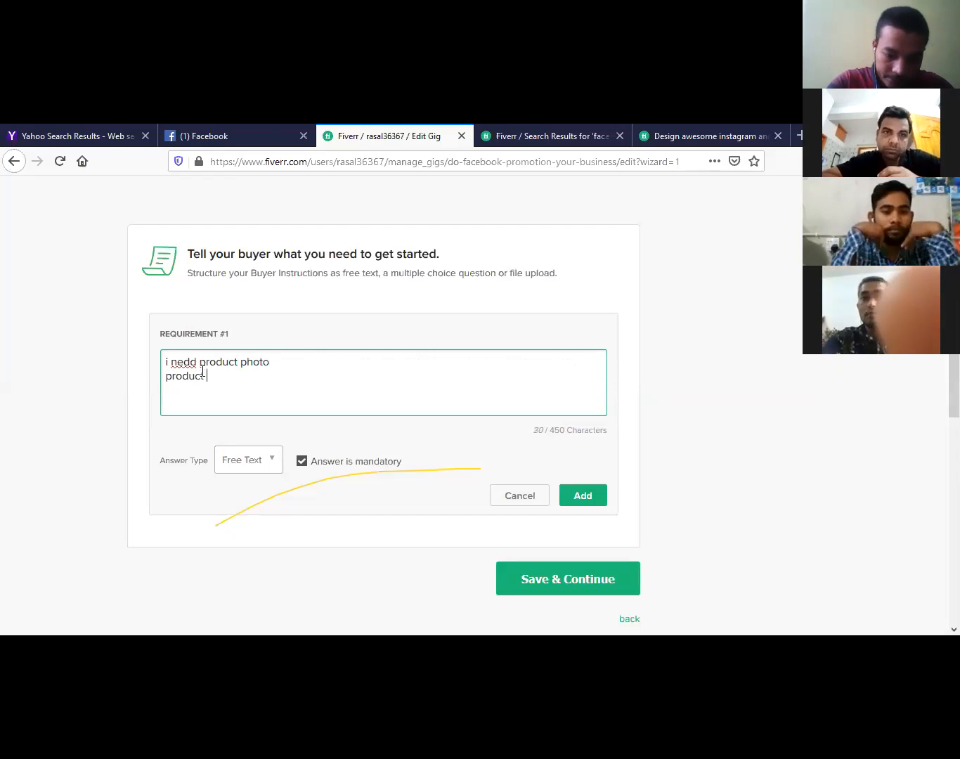
{"action": "type", "text": " link"}
{"action": "key", "text": "Return"}
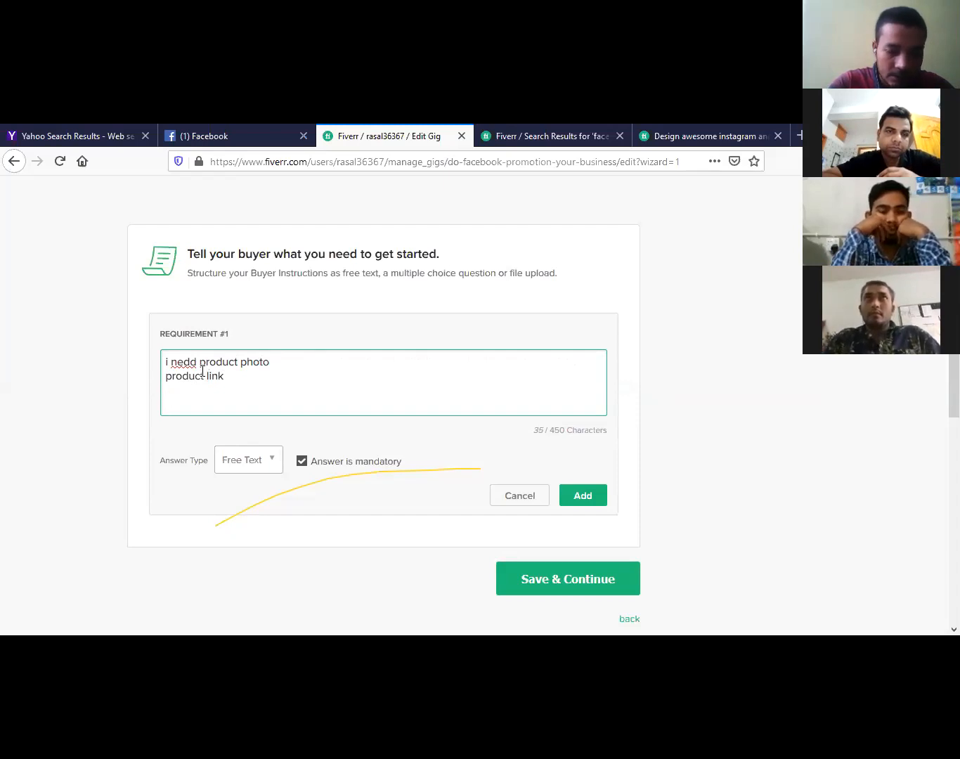
{"action": "type", "text": "pro"}
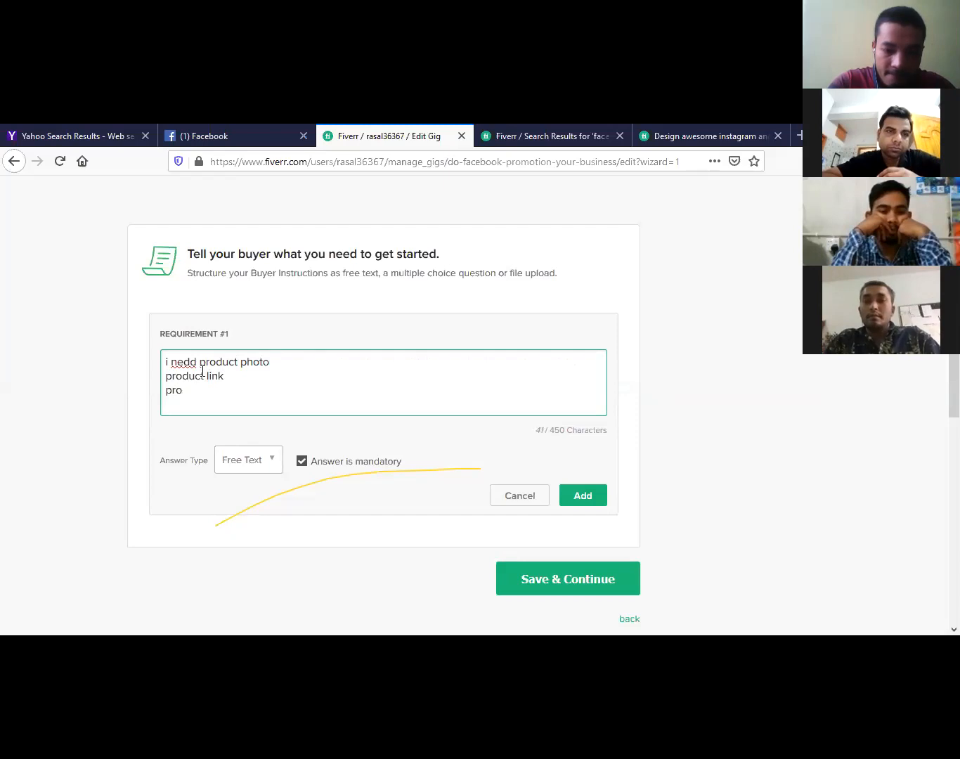
{"action": "type", "text": "duct"}
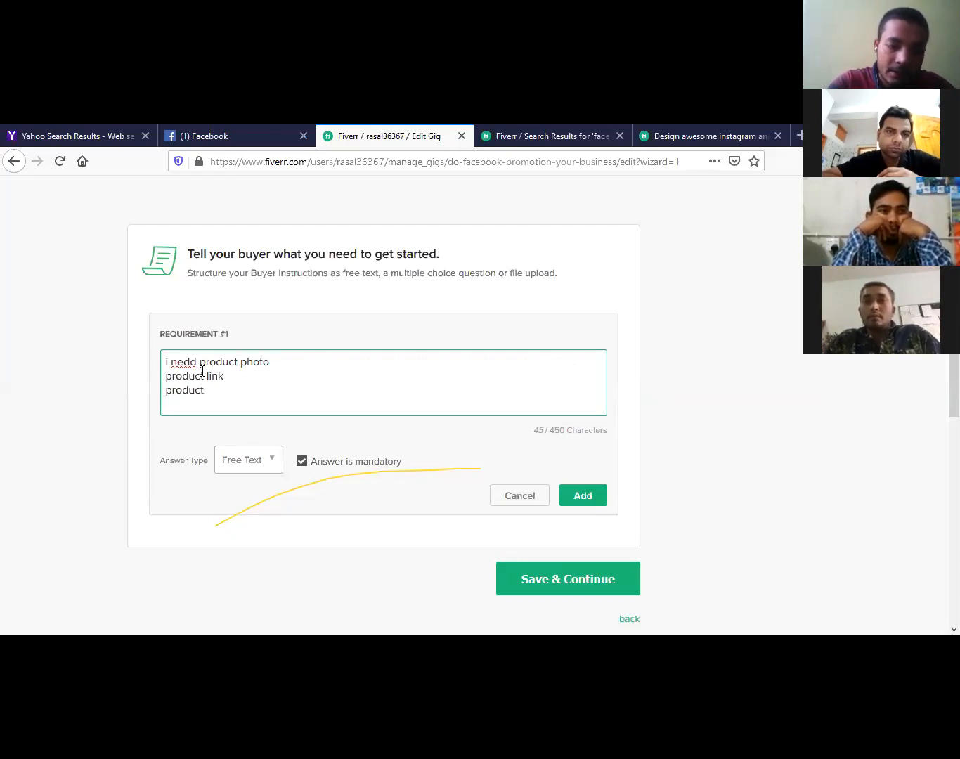
{"action": "type", "text": " d"}
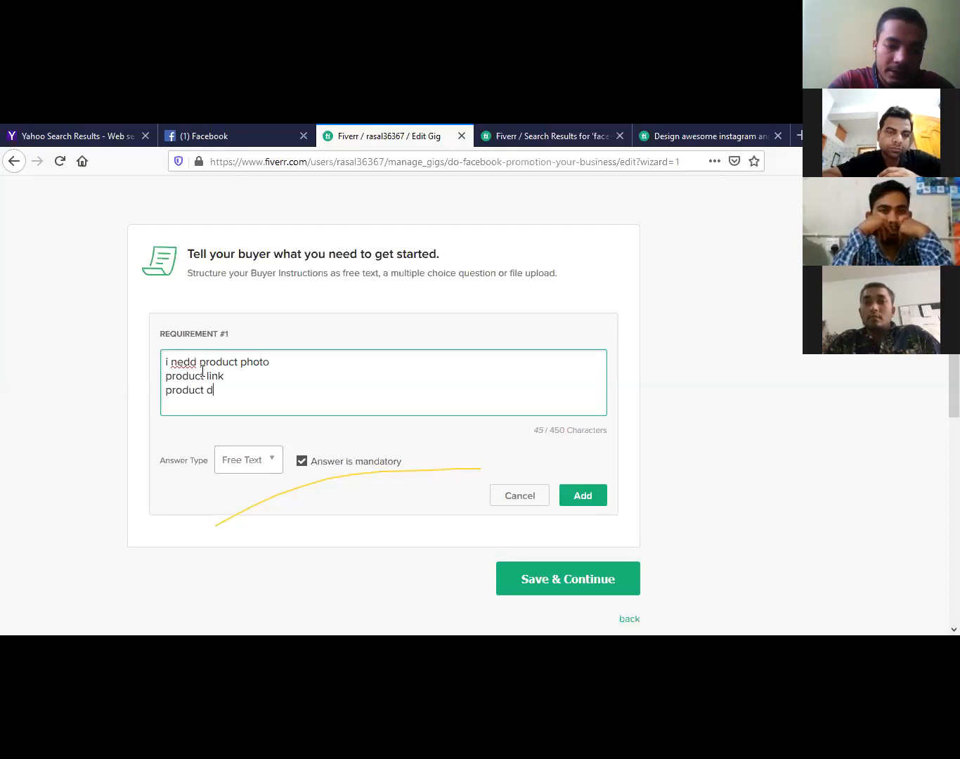
{"action": "type", "text": "etalis"}
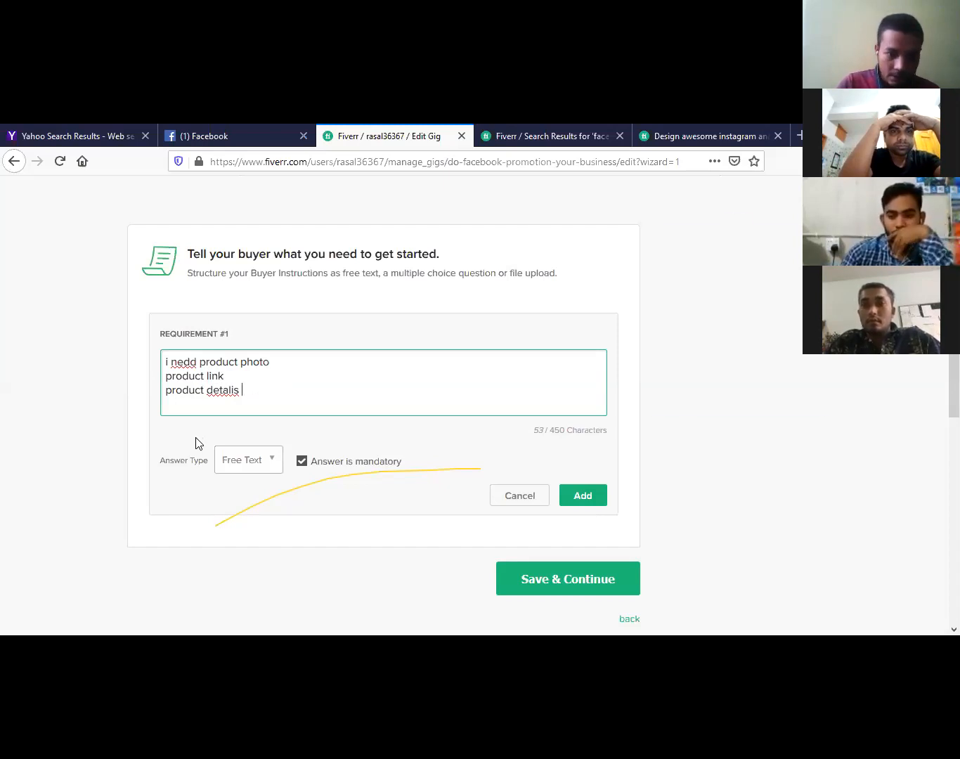
- Set the requirement's answer type to Attached File, add it, and save the requirements to continue to the gallery stage
{"action": "left_click", "coordinate": [270, 467]}
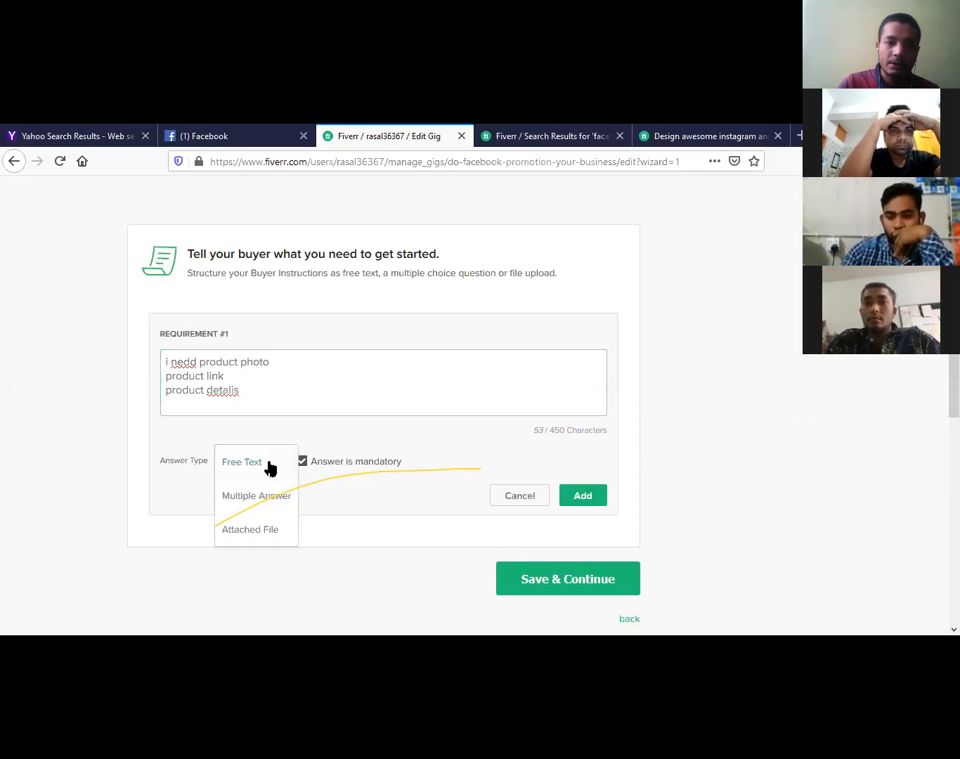
{"action": "left_click", "coordinate": [251, 535]}
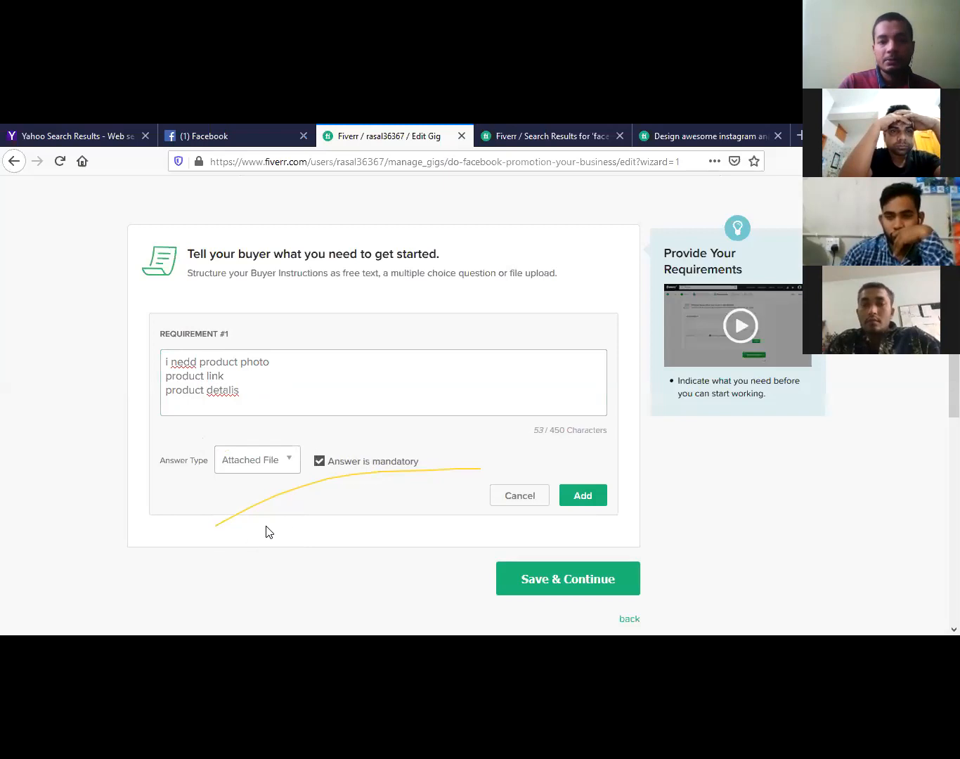
{"action": "left_click", "coordinate": [583, 496]}
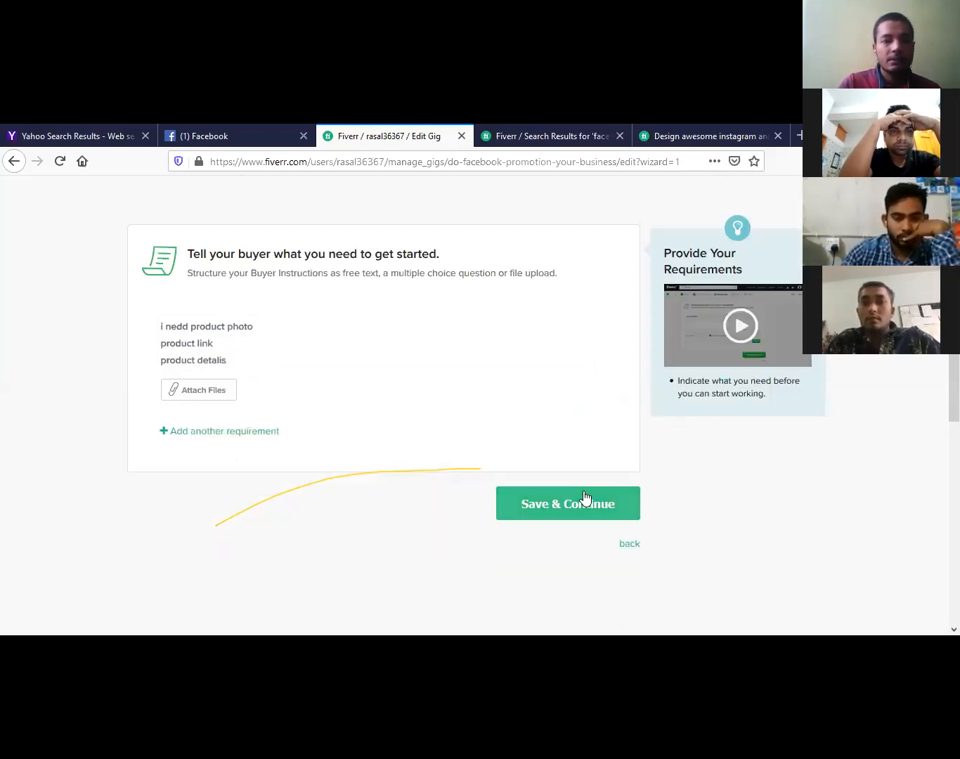
{"action": "left_click", "coordinate": [562, 509]}
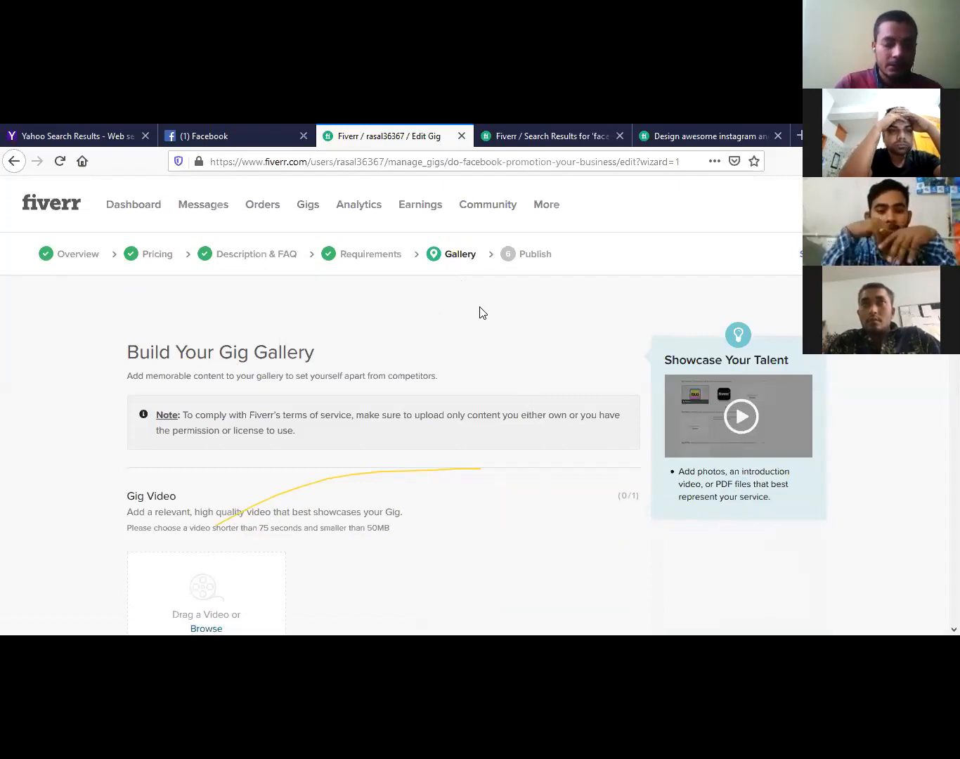
- Examine the video, photo and PDF upload sections of the gig gallery page
{"action": "scroll", "coordinate": [483, 313], "scroll_direction": "down", "scroll_amount": 1}
{"action": "scroll", "coordinate": [484, 312], "scroll_direction": "down", "scroll_amount": 2}
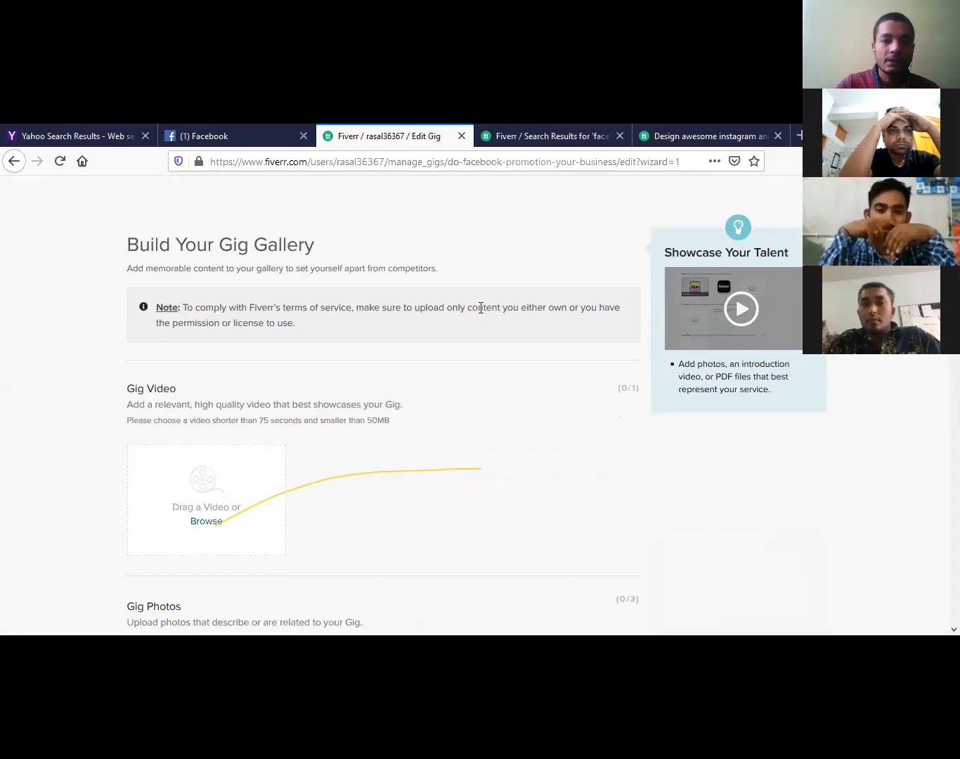
{"action": "scroll", "coordinate": [481, 307], "scroll_direction": "up", "scroll_amount": 1}
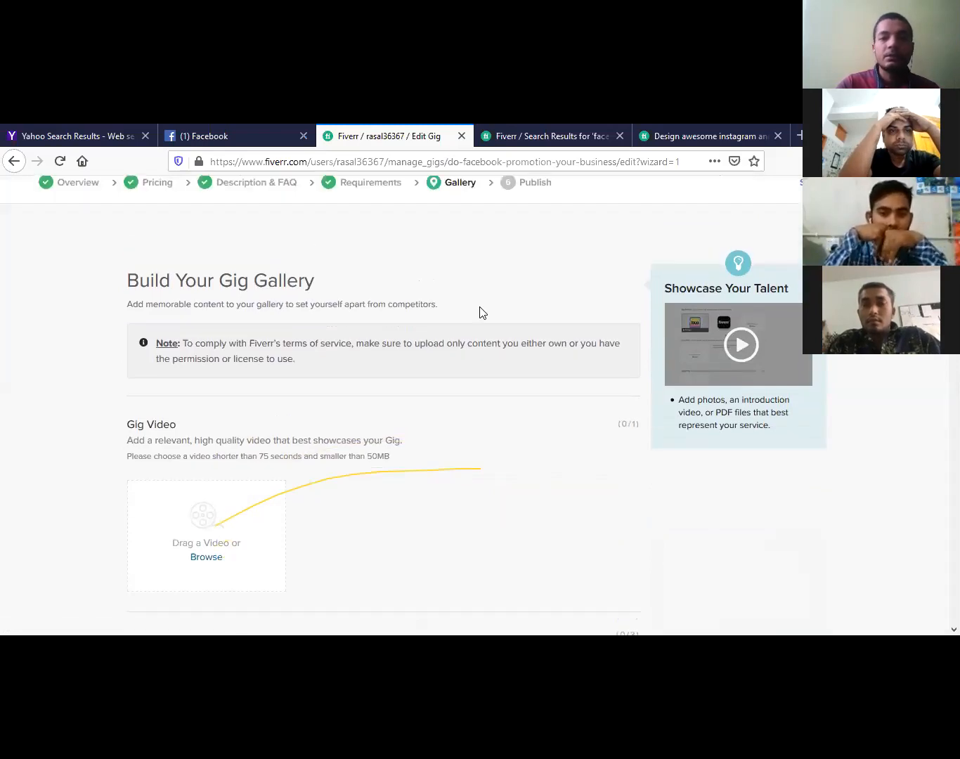
{"action": "scroll", "coordinate": [483, 313], "scroll_direction": "up", "scroll_amount": 1}
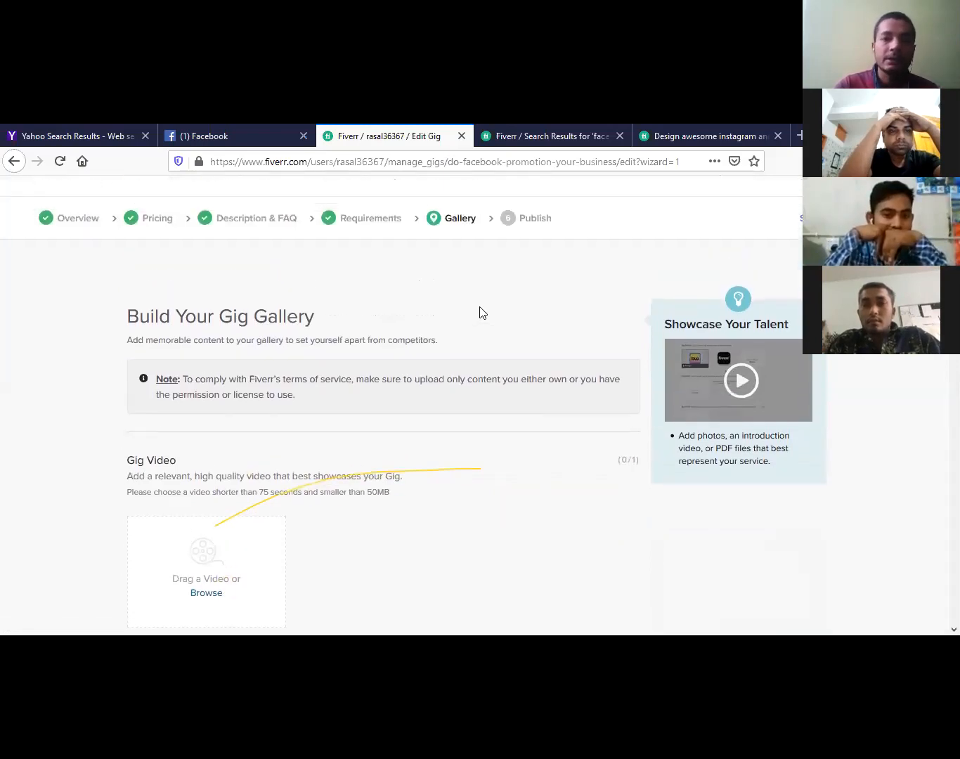
{"action": "scroll", "coordinate": [483, 313], "scroll_direction": "down", "scroll_amount": 6}
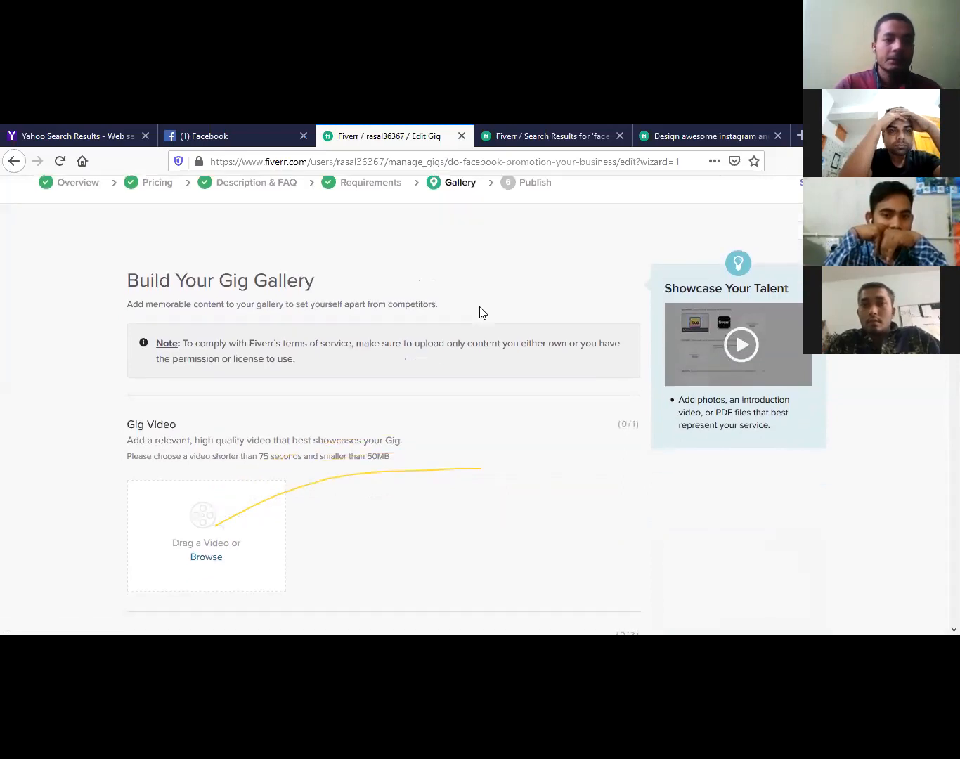
{"action": "scroll", "coordinate": [481, 312], "scroll_direction": "down", "scroll_amount": 1}
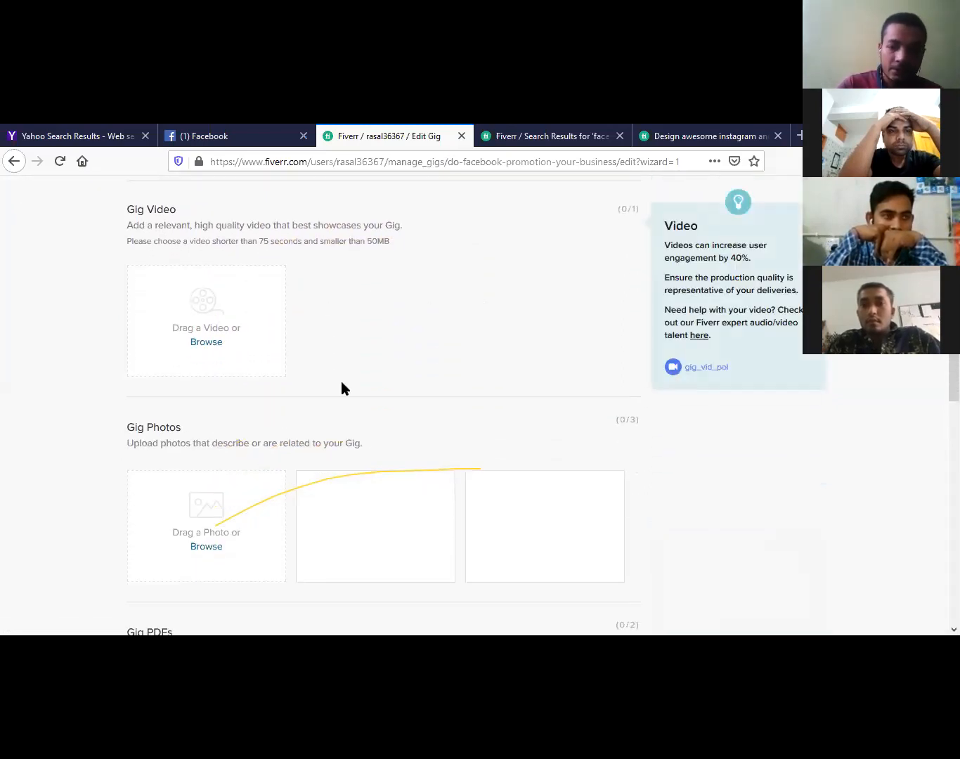
{"action": "scroll", "coordinate": [341, 387], "scroll_direction": "down", "scroll_amount": 2}
{"action": "scroll", "coordinate": [342, 388], "scroll_direction": "down", "scroll_amount": 1}
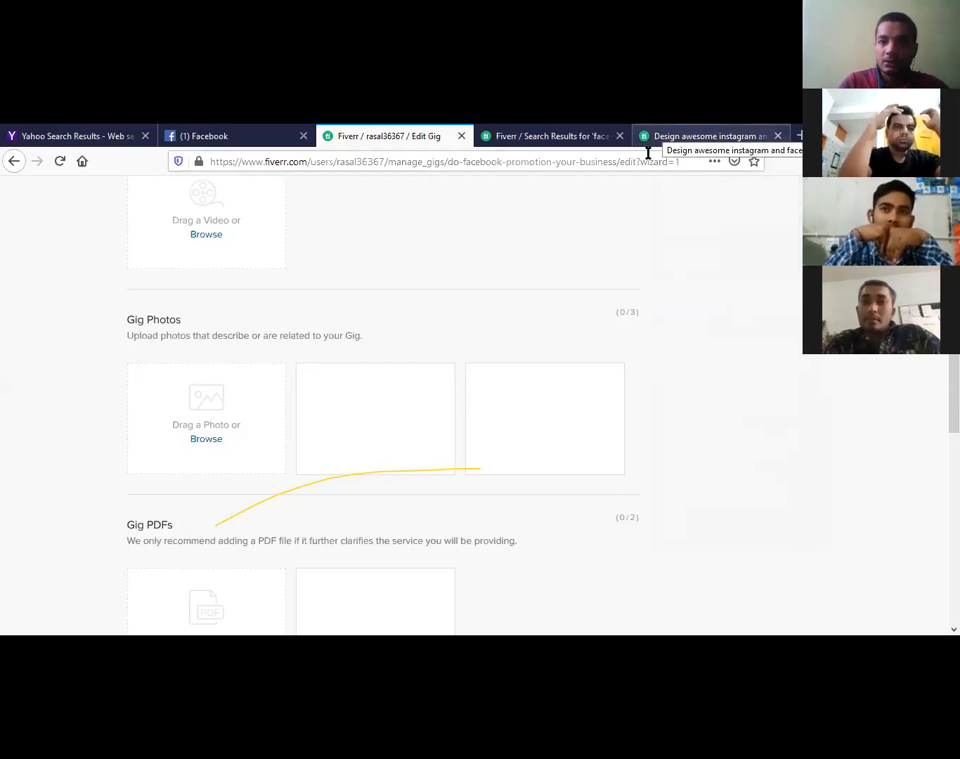
- Open a new browser tab beside the gig editing page
{"action": "key", "text": "ctrl+t"}
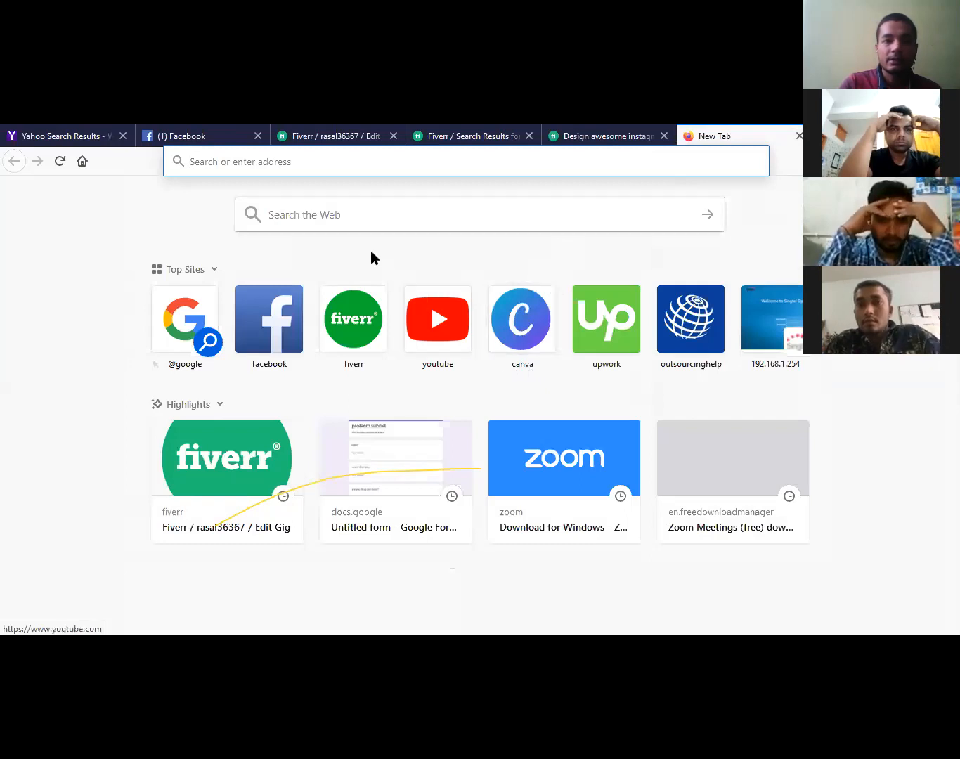
{"action": "left_click", "coordinate": [344, 216]}
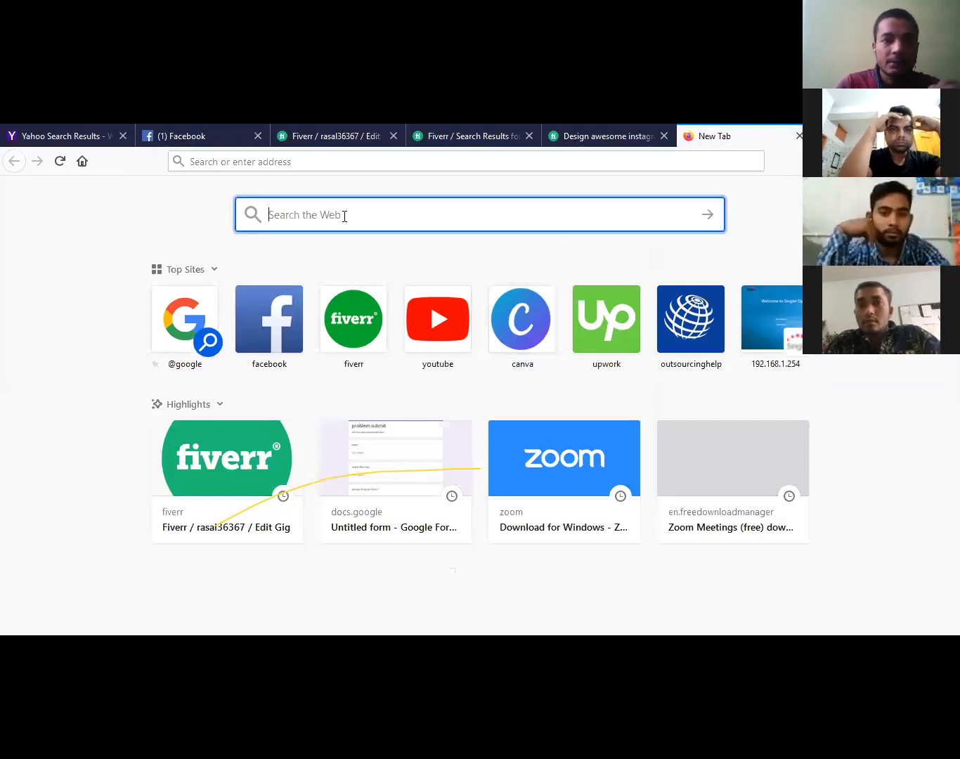
{"action": "type", "text": "www"}
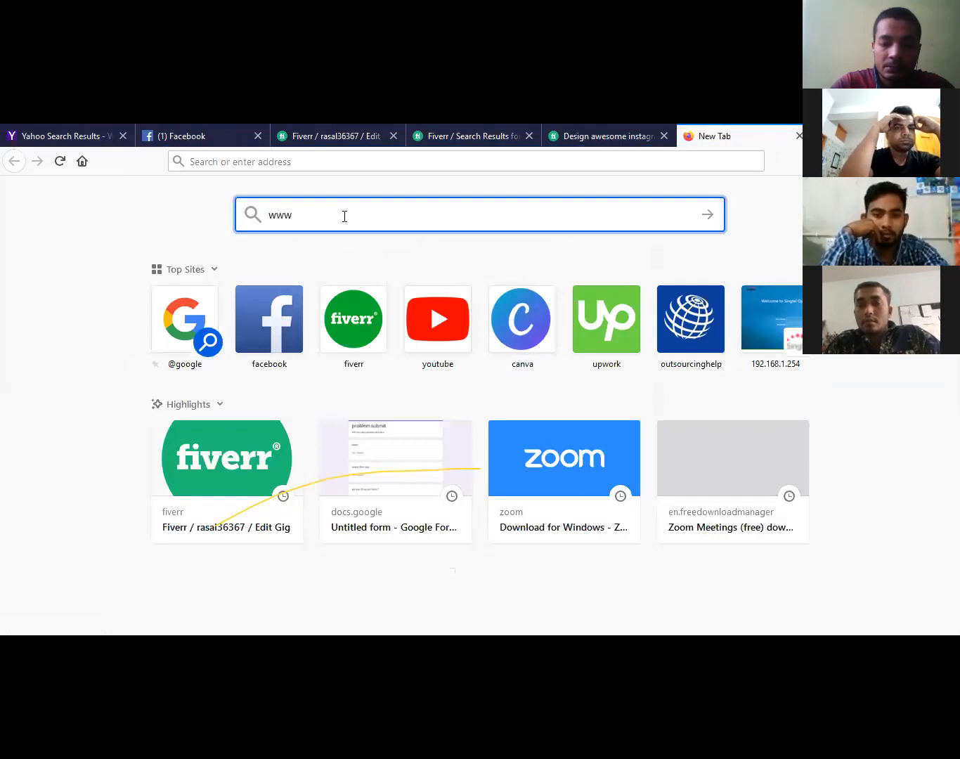
{"action": "type", "text": ".canva"}
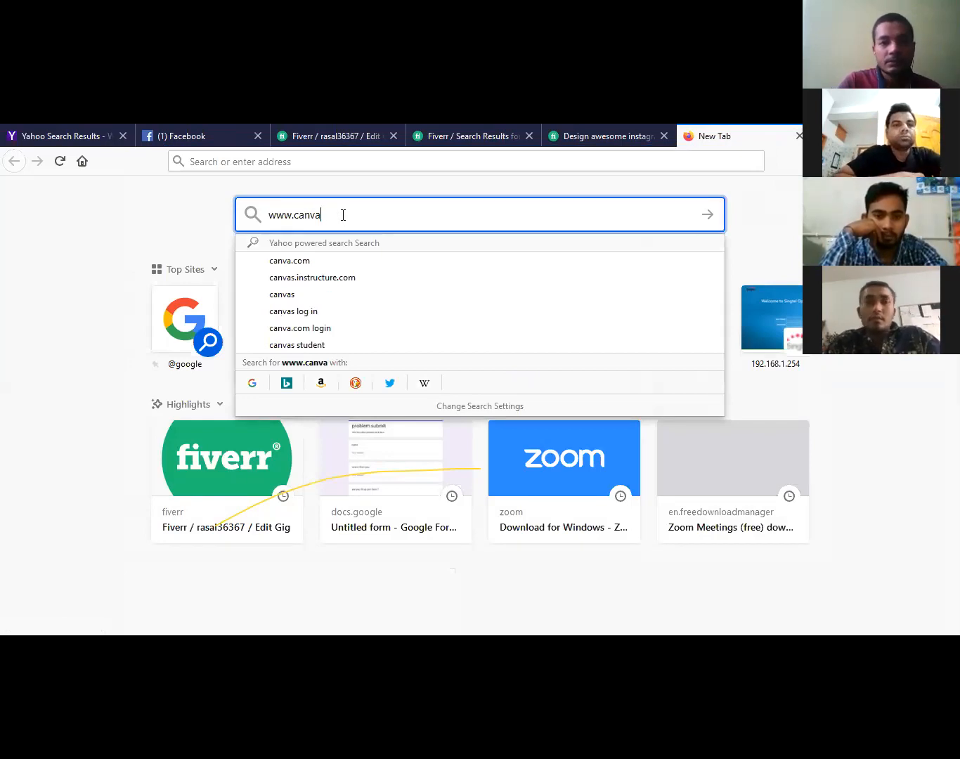
{"action": "type", "text": ".com"}
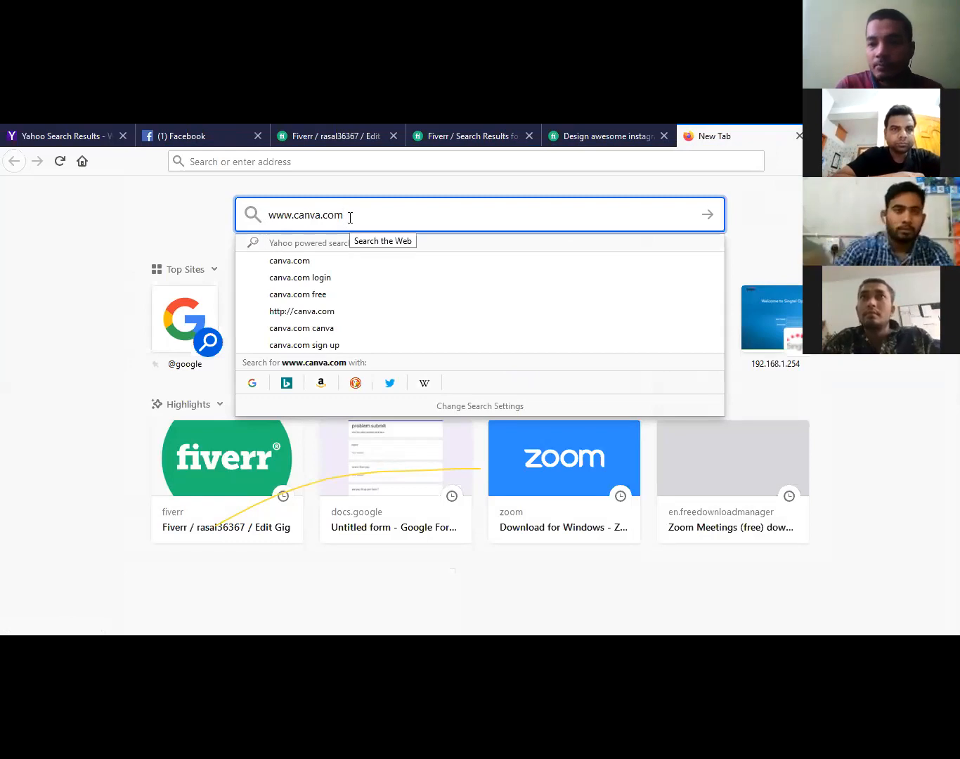
{"action": "key", "text": "BackSpace"}
{"action": "key", "text": "BackSpace"}
{"action": "key", "text": "BackSpace"}
{"action": "key", "text": "BackSpace"}
{"action": "key", "text": "BackSpace"}
{"action": "key", "text": "BackSpace"}
{"action": "key", "text": "BackSpace"}
{"action": "key", "text": "BackSpace"}
{"action": "key", "text": "BackSpace"}
{"action": "key", "text": "BackSpace"}
{"action": "key", "text": "BackSpace"}
{"action": "key", "text": "BackSpace"}
{"action": "key", "text": "BackSpace"}
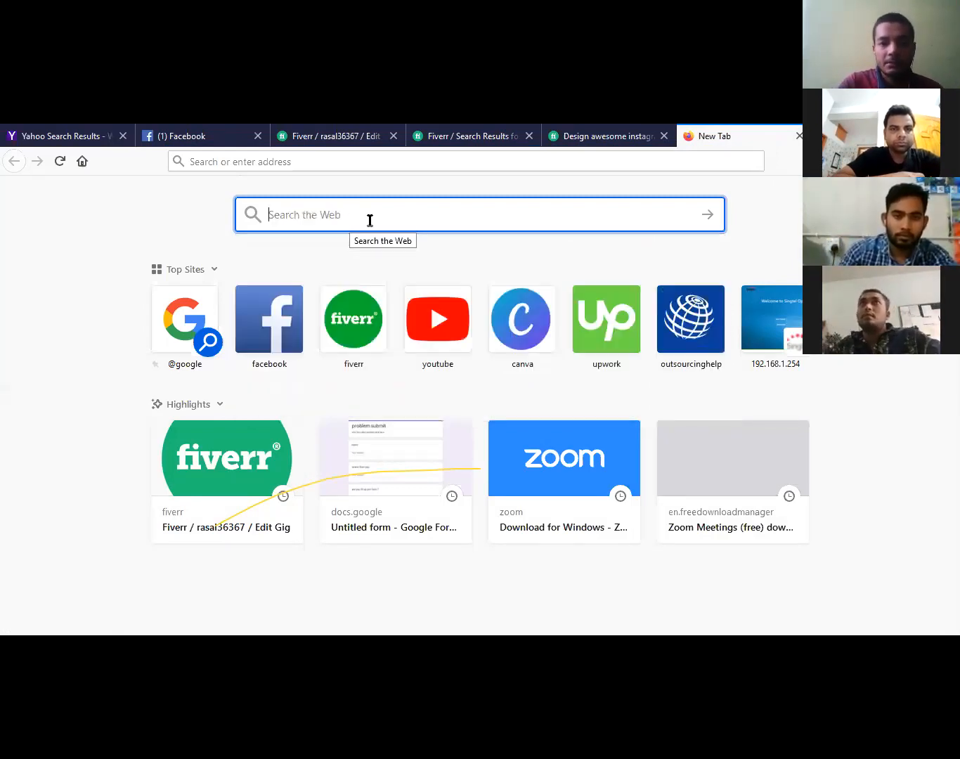
- Open the Canva website from the browser's top sites and dismiss its Pro trial offer
{"action": "left_click", "coordinate": [522, 325]}
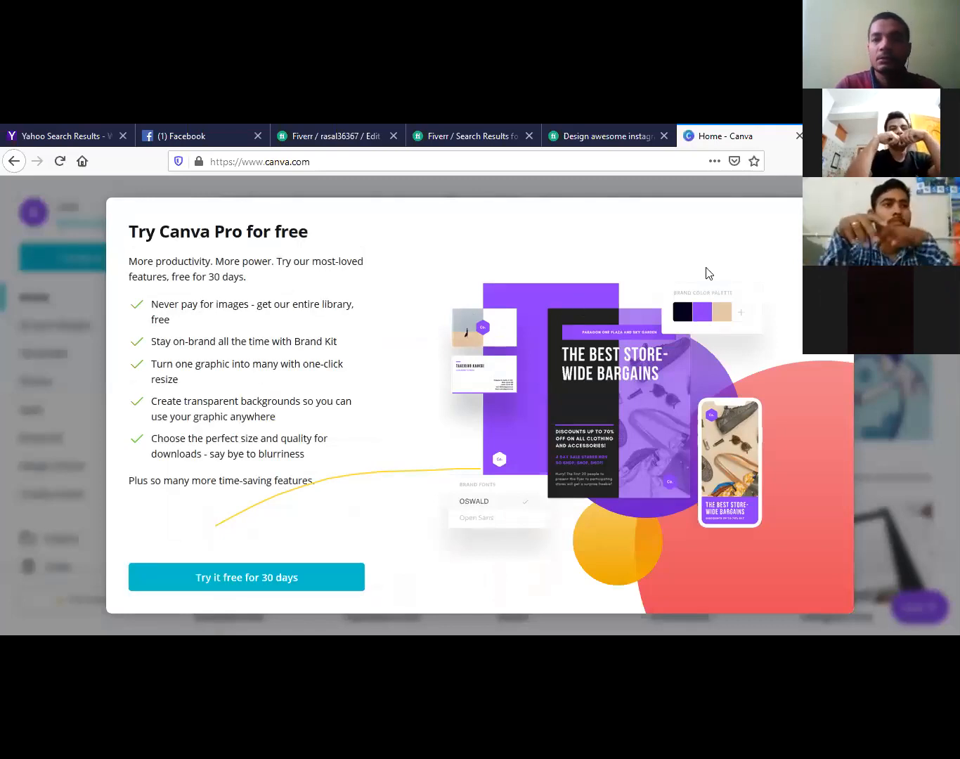
{"action": "left_click", "coordinate": [835, 216]}
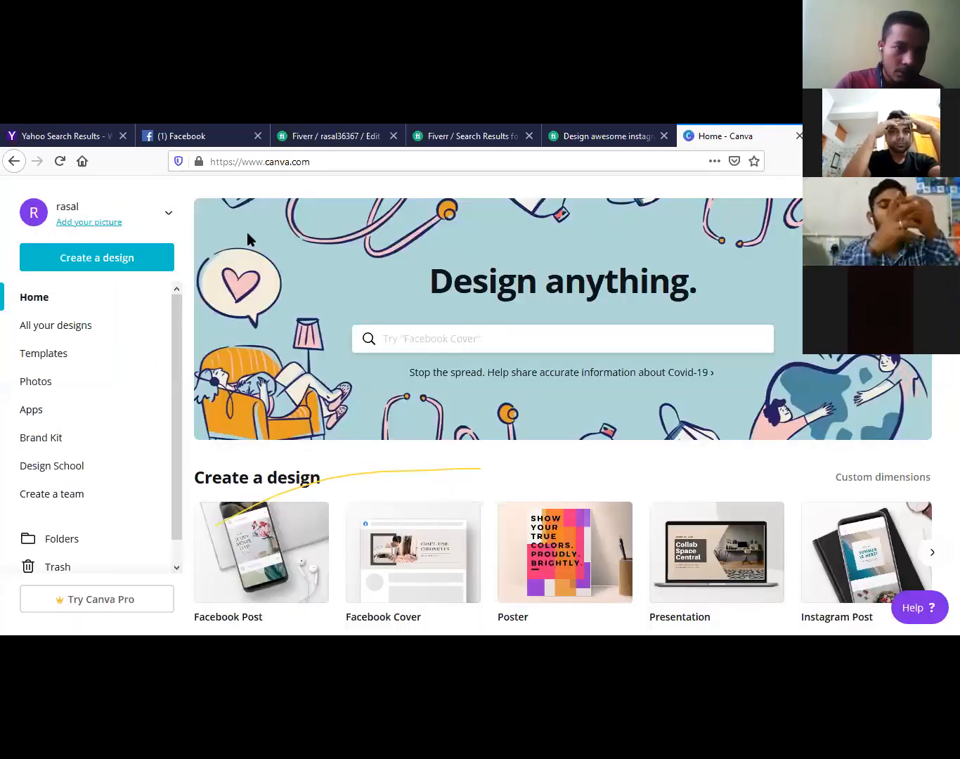
- Create a new blank design with custom dimensions of 550 × 370 px
{"action": "left_click", "coordinate": [92, 260]}
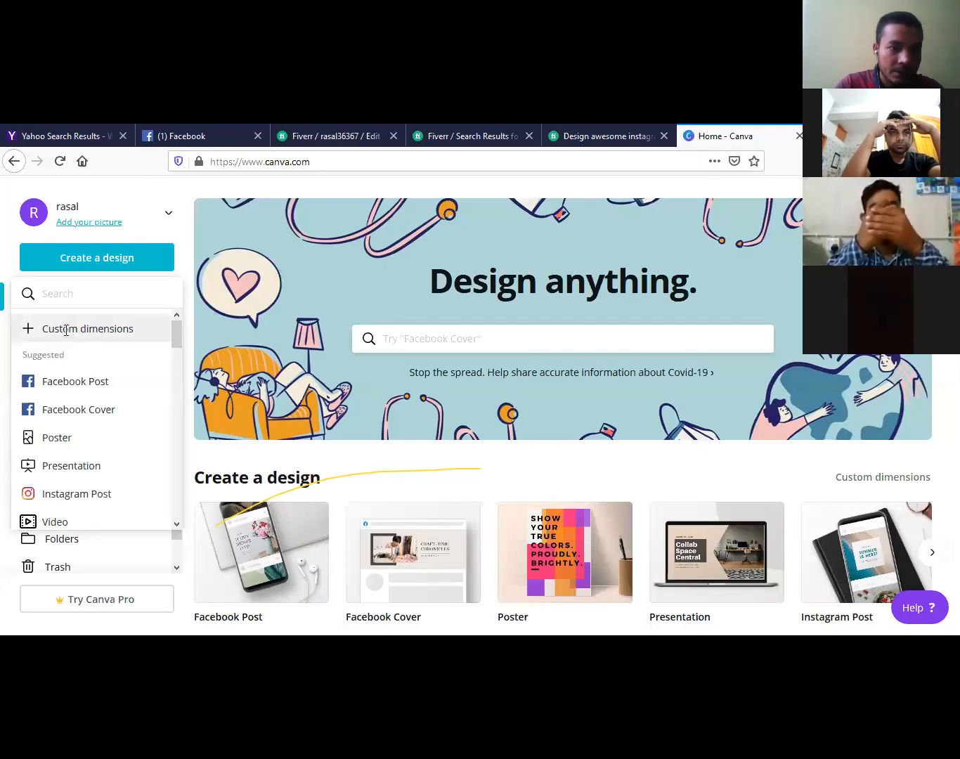
{"action": "left_click", "coordinate": [66, 332]}
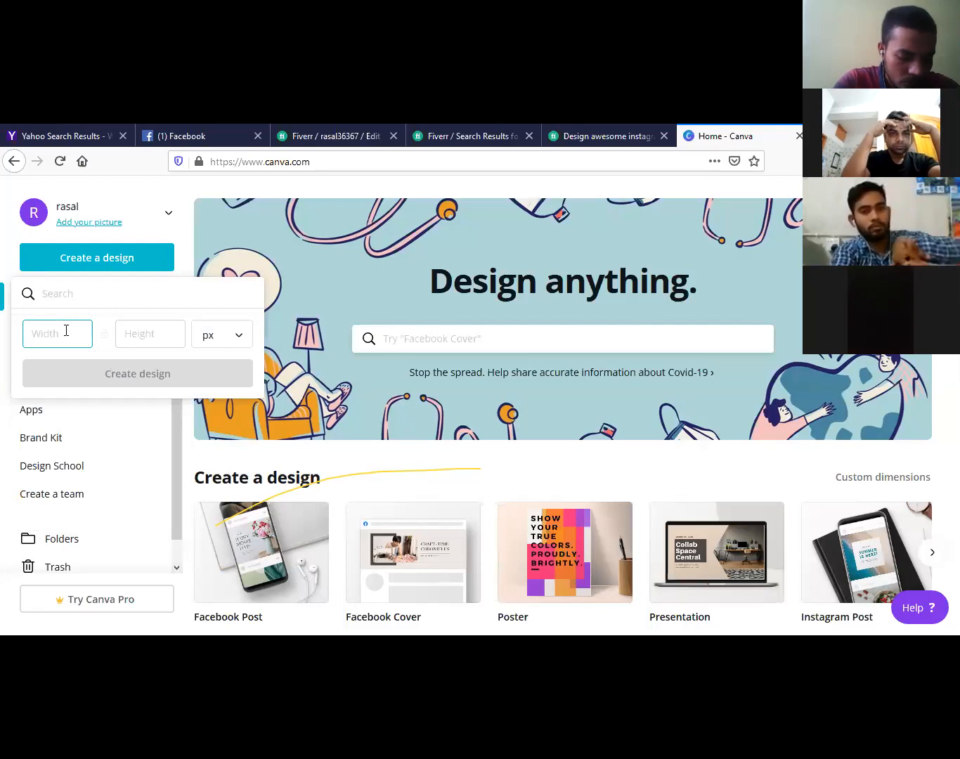
{"action": "type", "text": "55"}
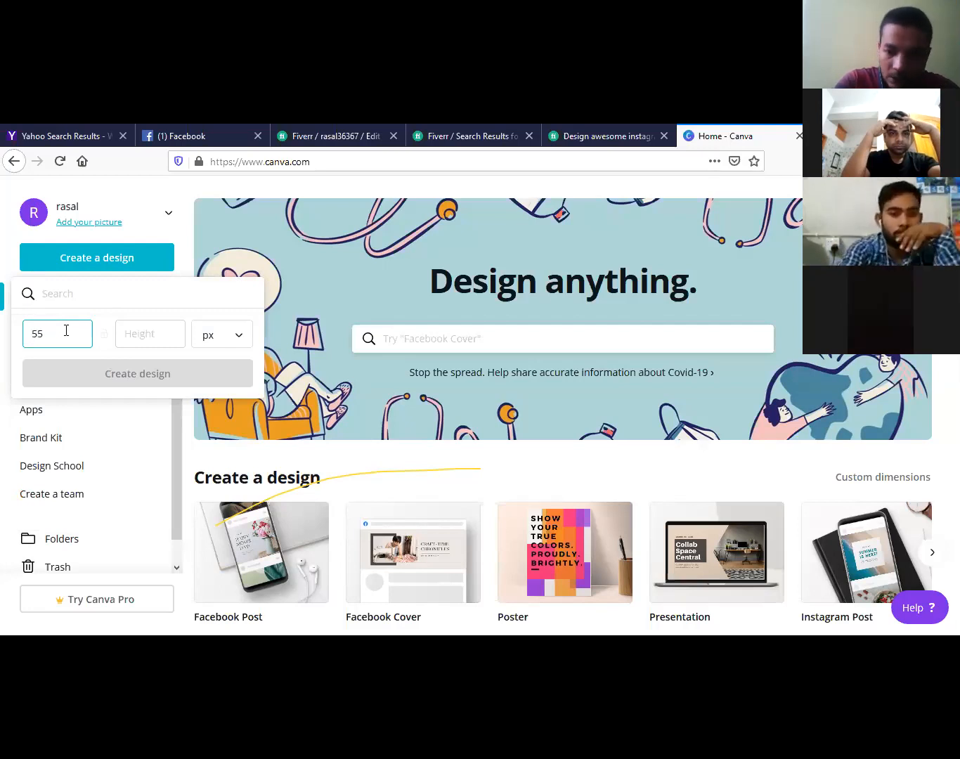
{"action": "type", "text": "0"}
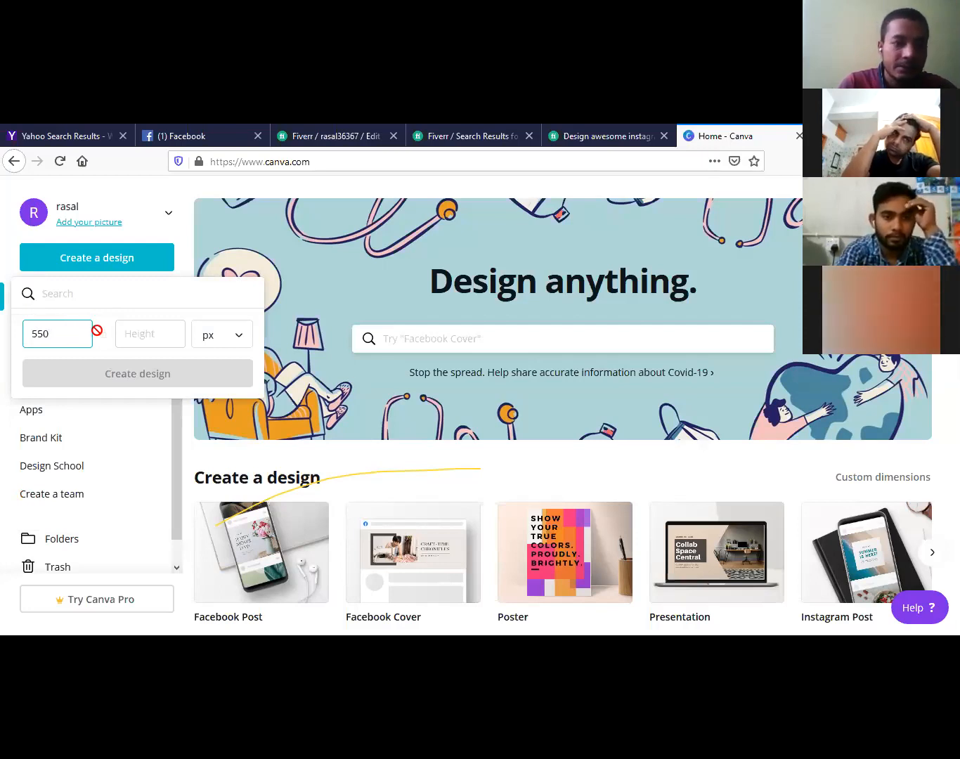
{"action": "left_click", "coordinate": [145, 333]}
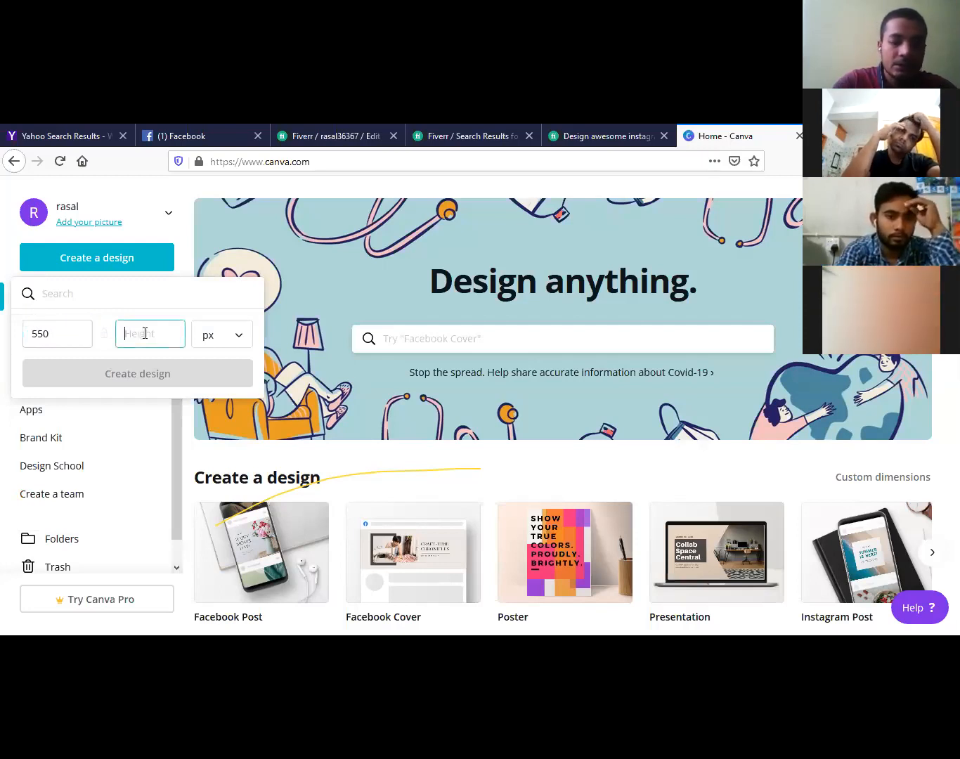
{"action": "type", "text": "37"}
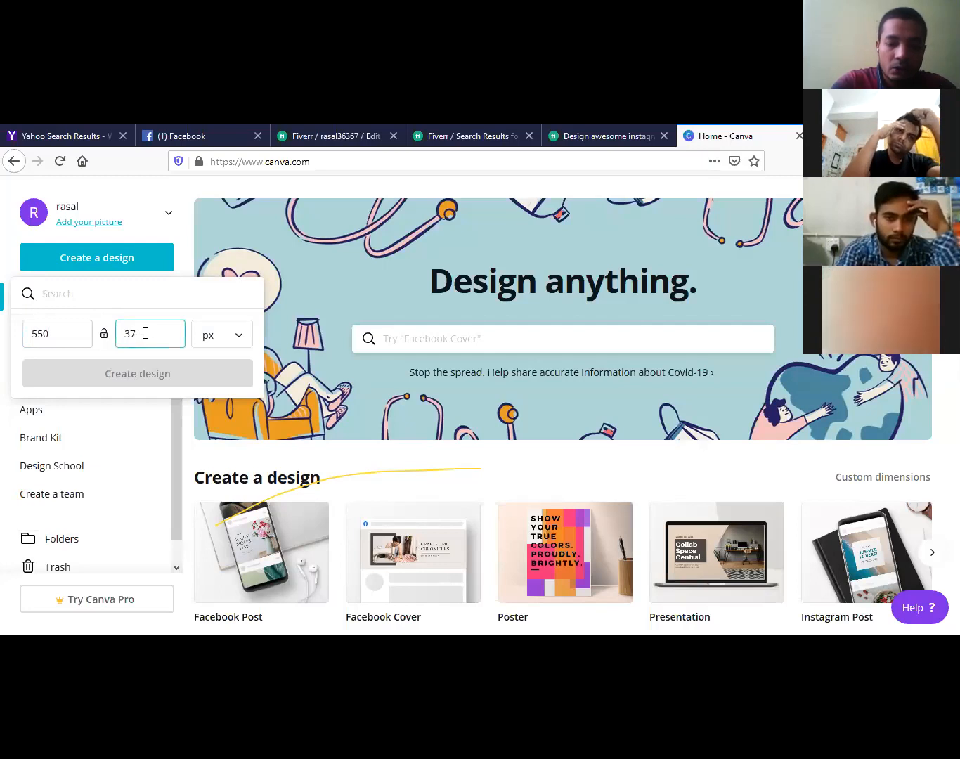
{"action": "type", "text": "0"}
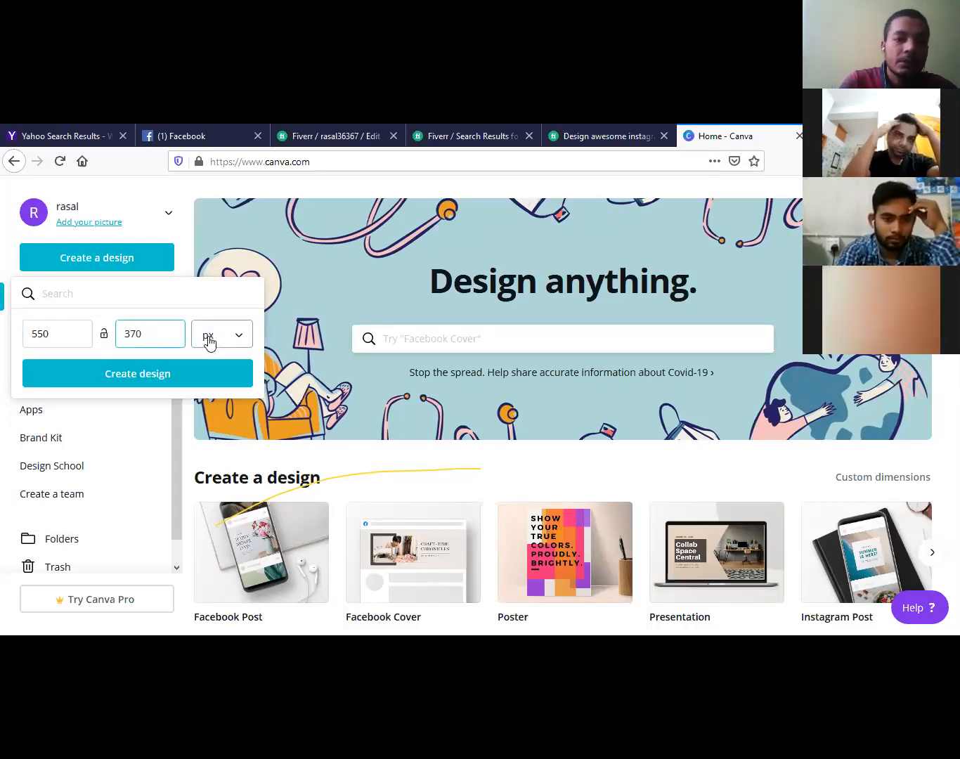
{"action": "left_click", "coordinate": [177, 375]}
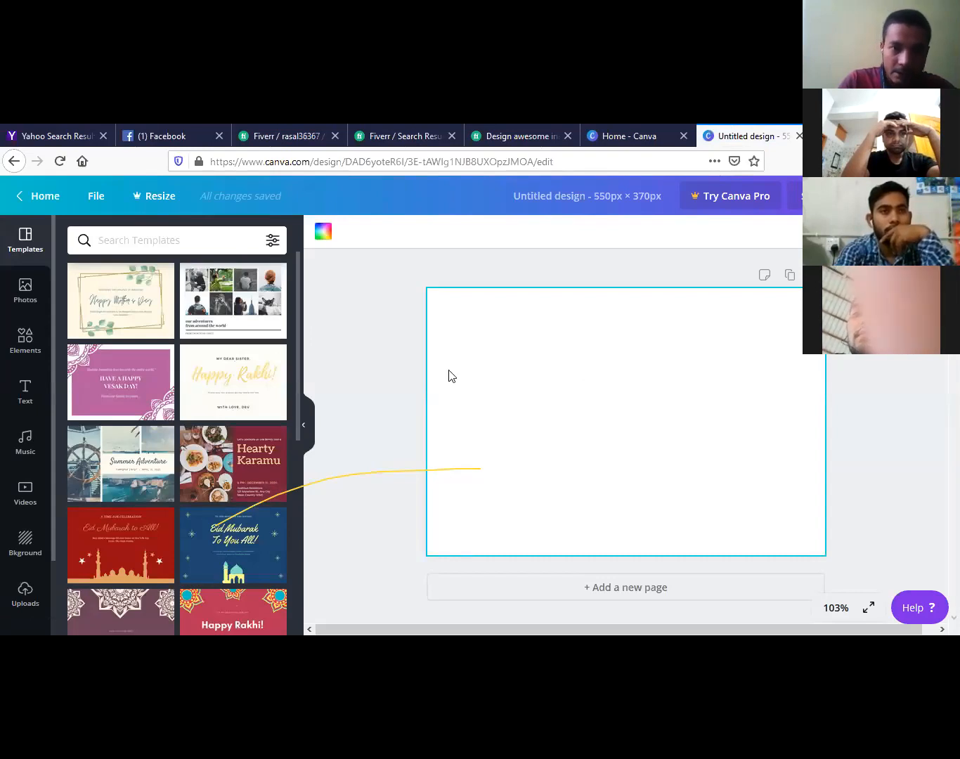
- Fill the blank page's background with the medium blue default colour
{"action": "left_click", "coordinate": [324, 234]}
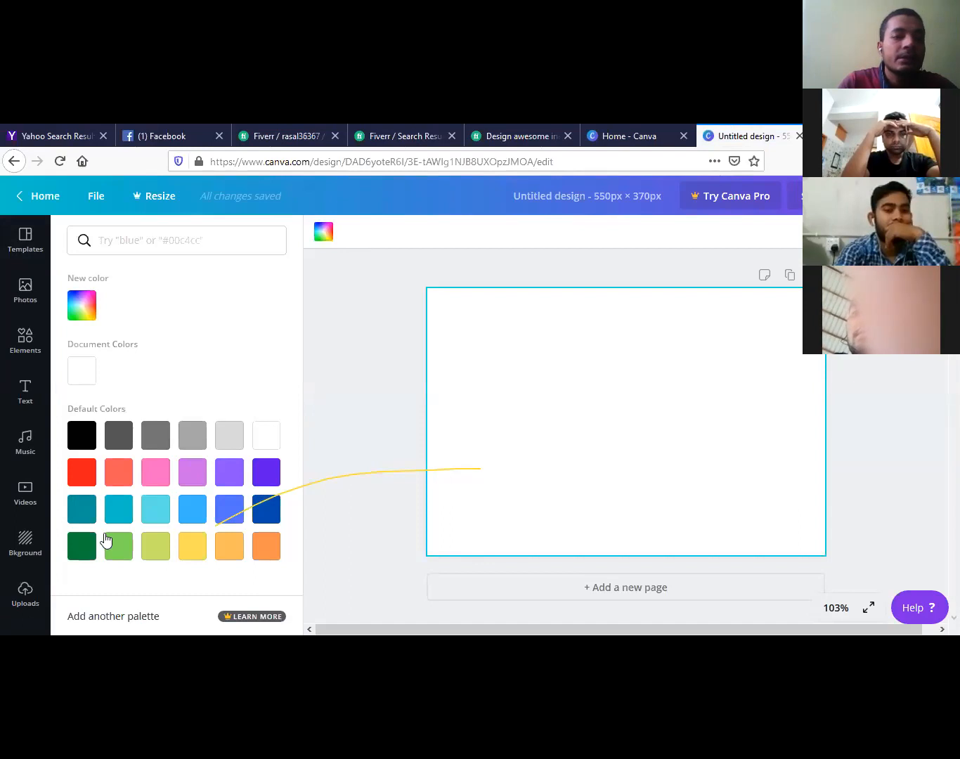
{"action": "left_click", "coordinate": [230, 508]}
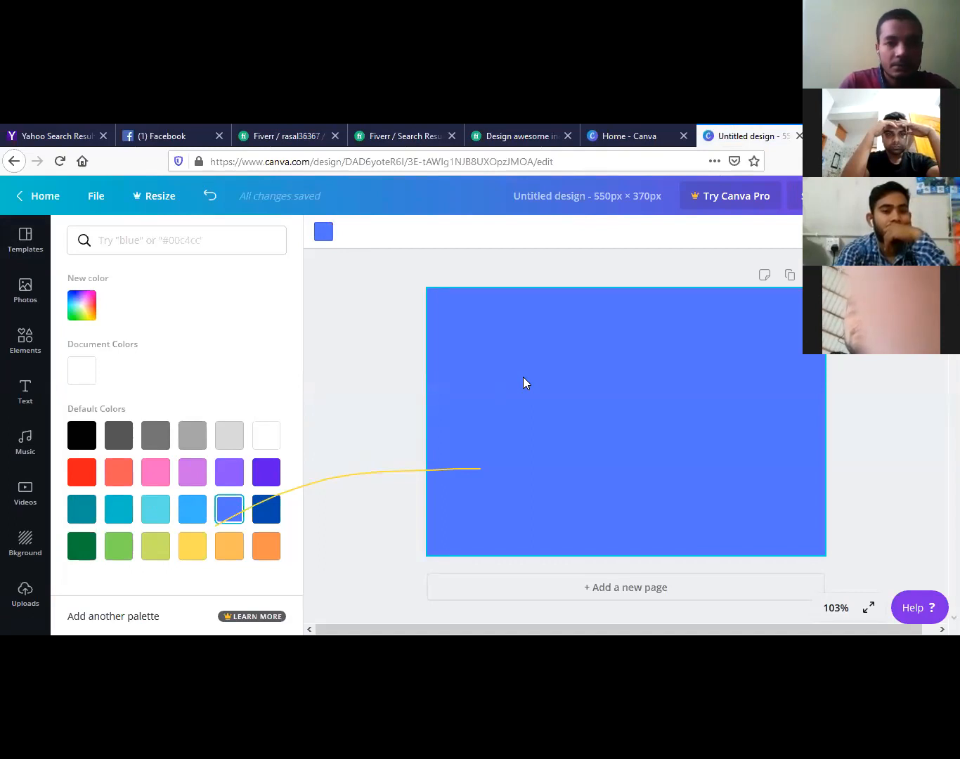
{"action": "left_click", "coordinate": [367, 404]}
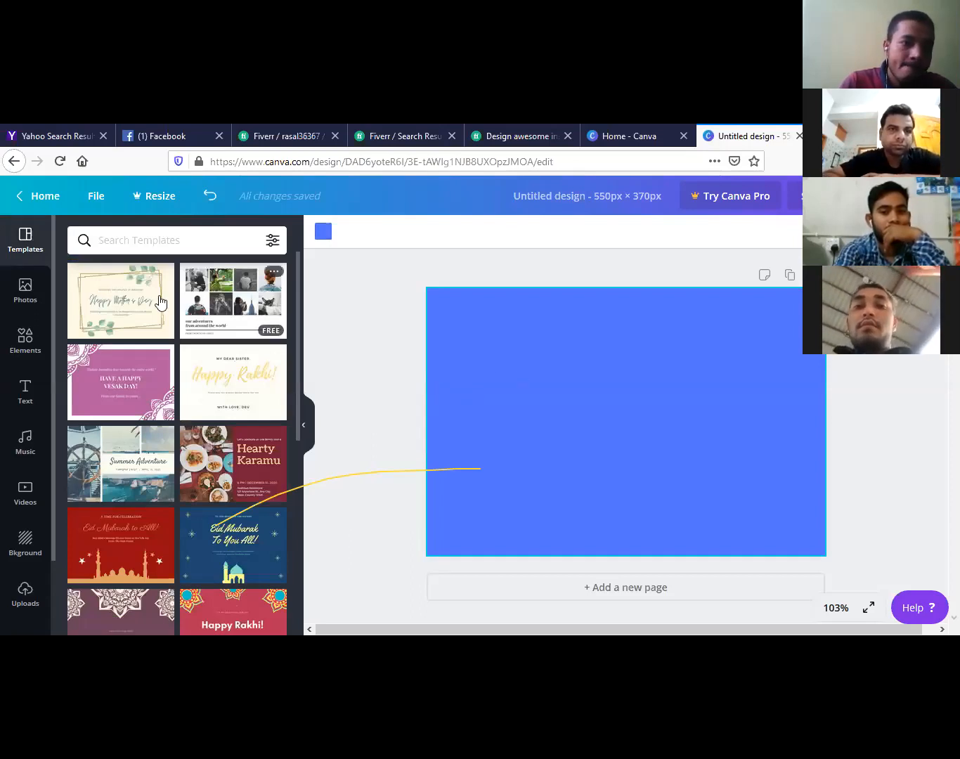
- Add a heading reading "facebook promotion" to the page and convert it to uppercase
{"action": "left_click", "coordinate": [28, 387]}
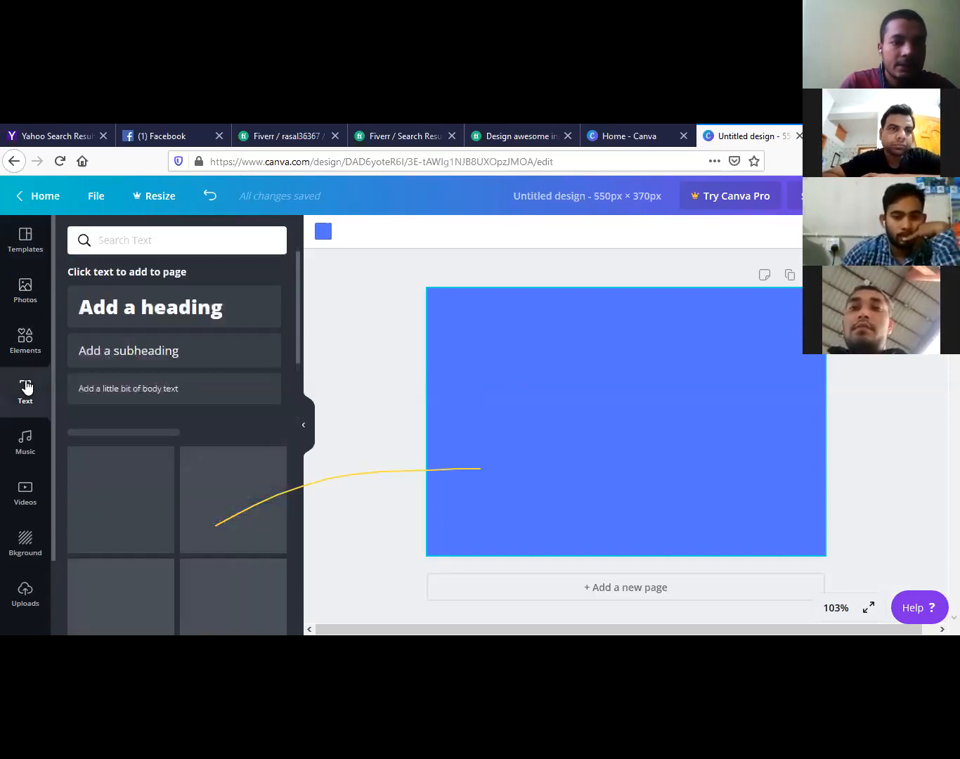
{"action": "left_click", "coordinate": [181, 304]}
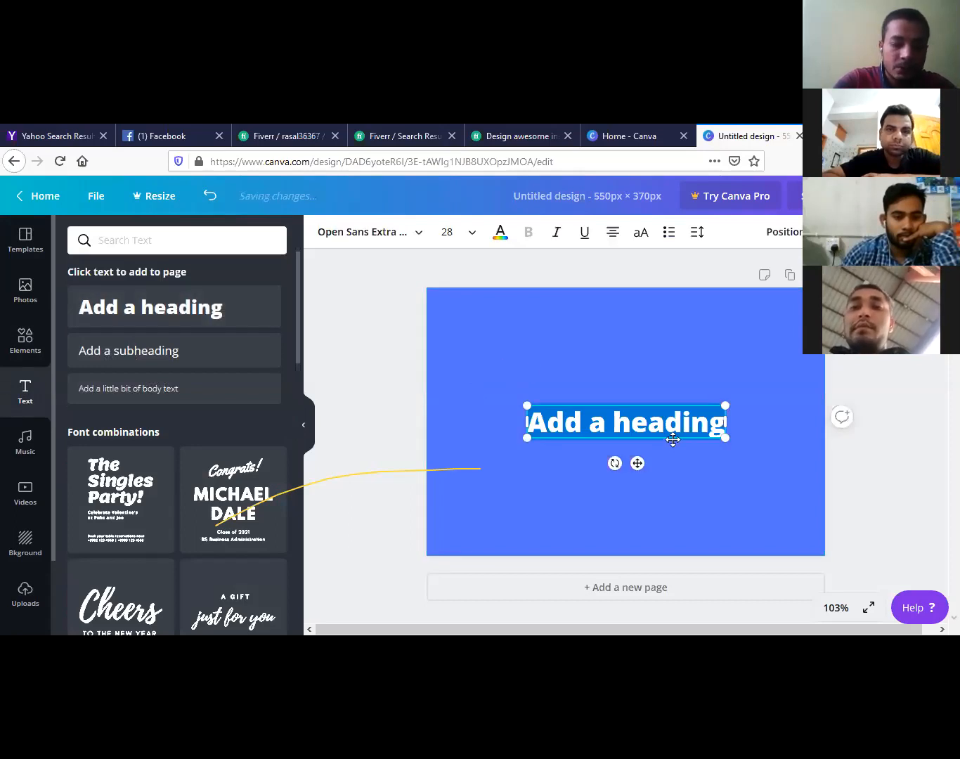
{"action": "type", "text": "facebook promo"}
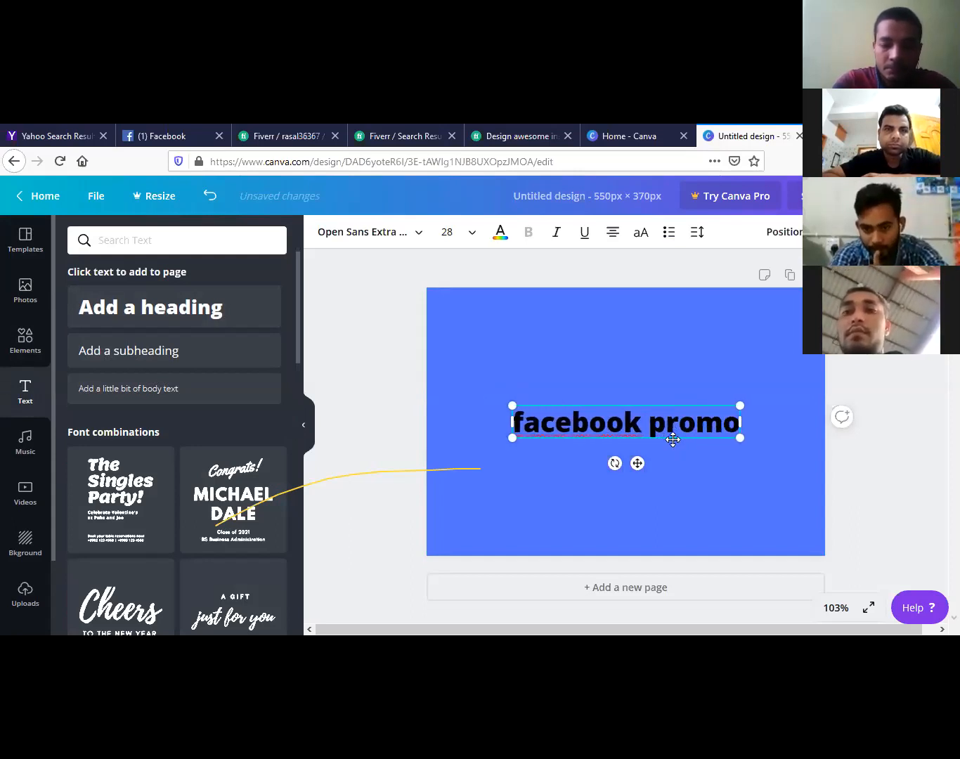
{"action": "type", "text": "tion"}
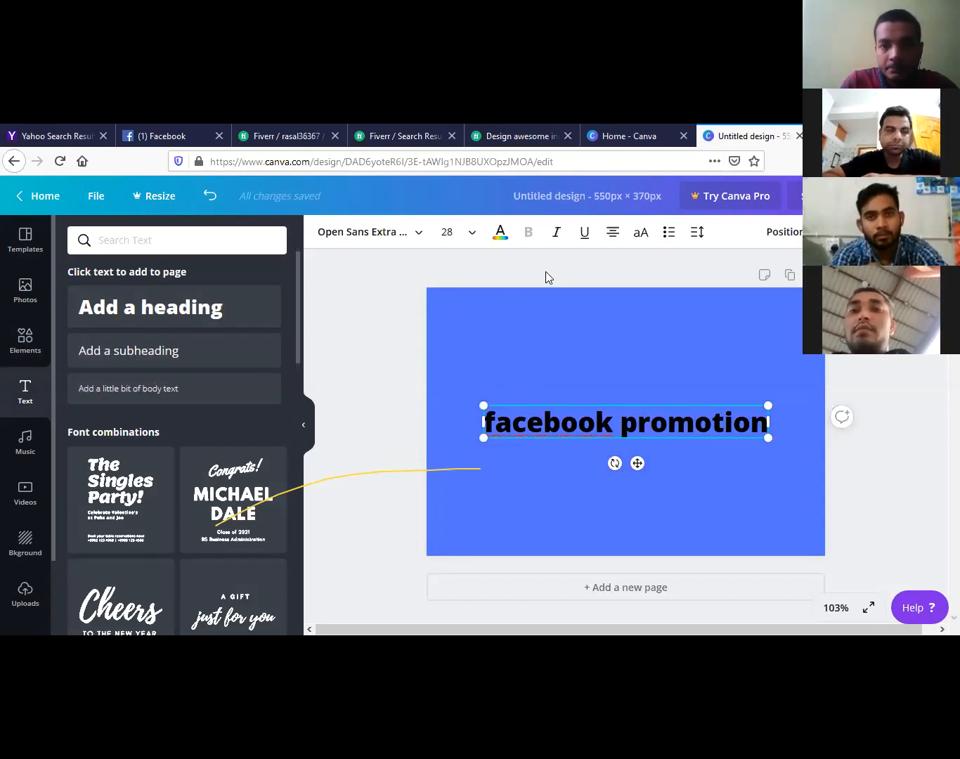
{"action": "left_click", "coordinate": [641, 234]}
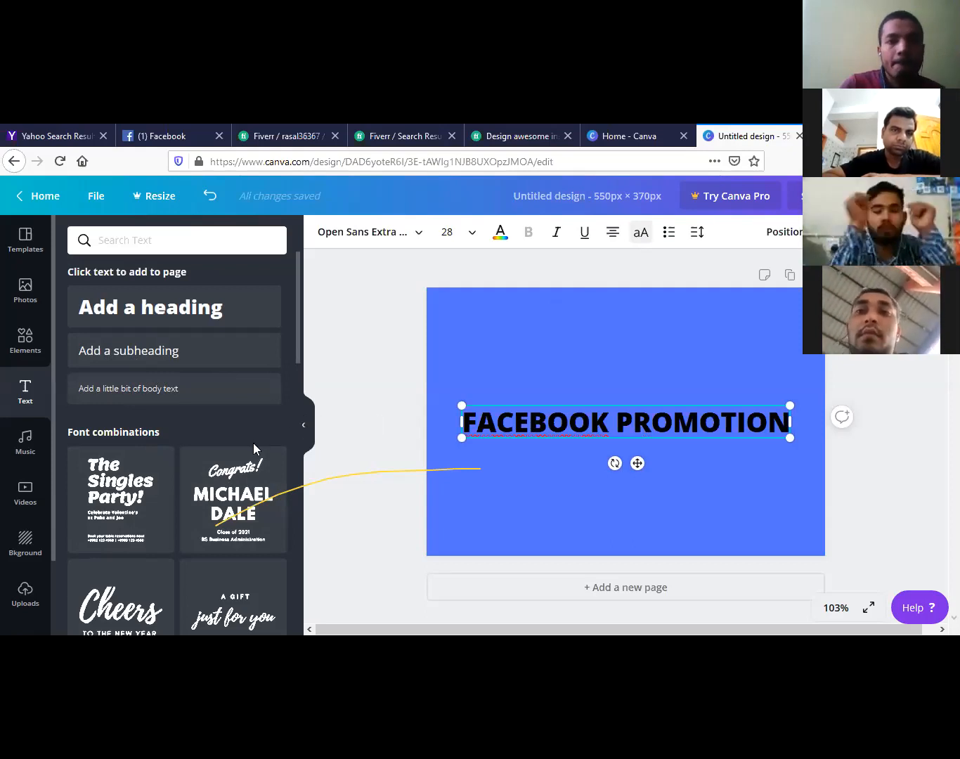
- Try red and teal on the FACEBOOK PROMOTION heading, and settle on the yellow-green default colour
{"action": "left_click", "coordinate": [503, 236]}
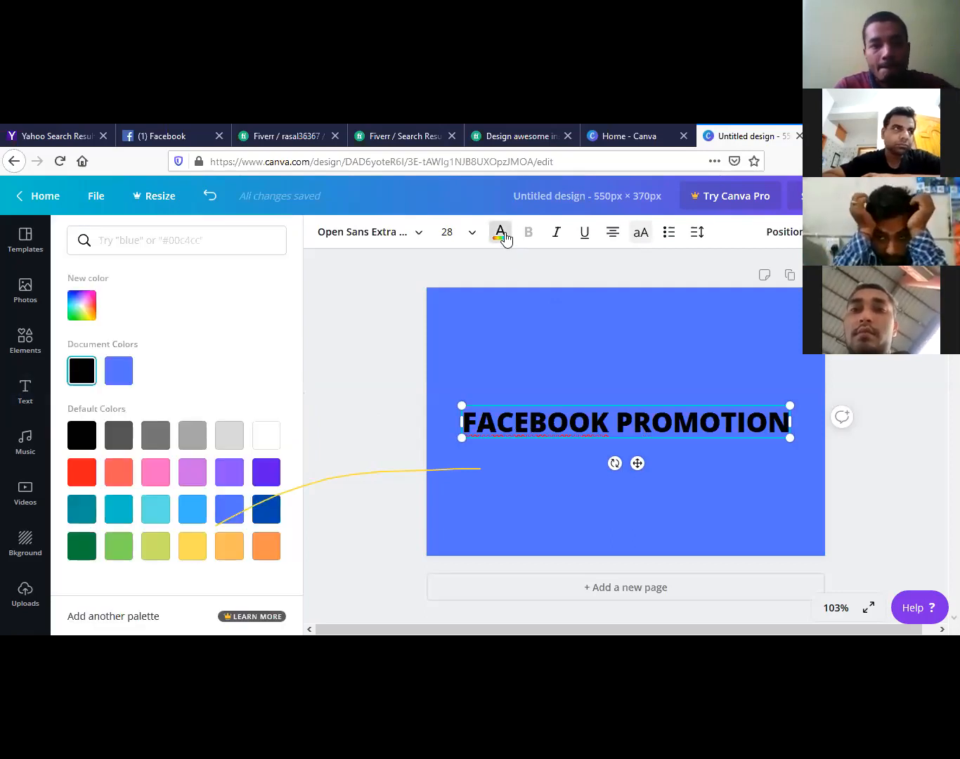
{"action": "left_click", "coordinate": [83, 473]}
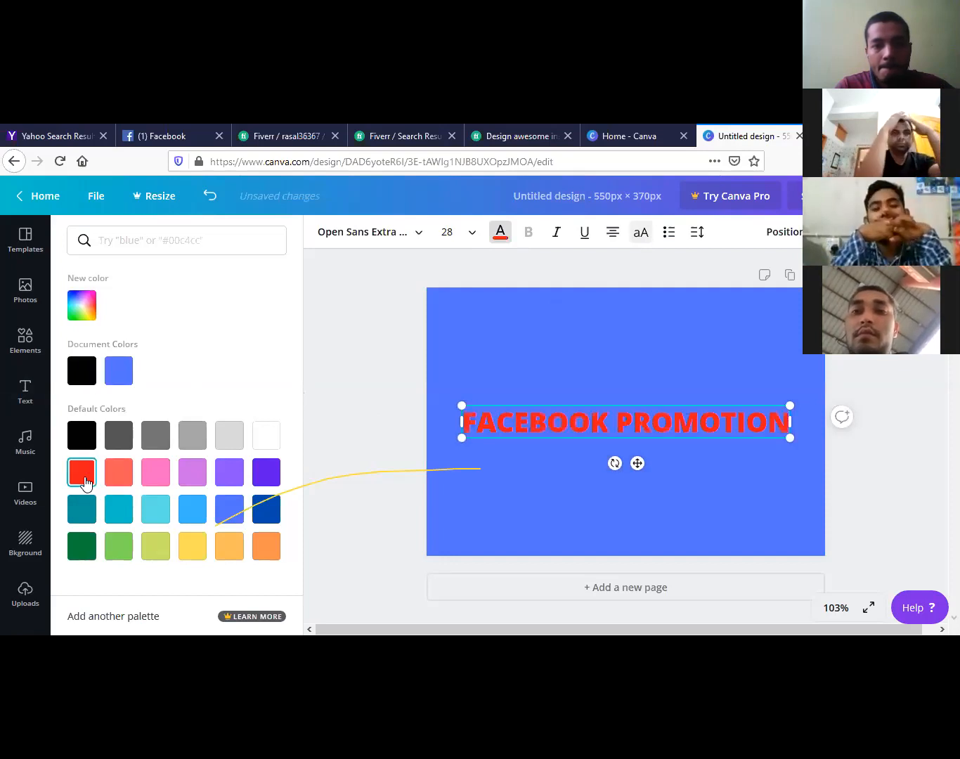
{"action": "left_click", "coordinate": [83, 503]}
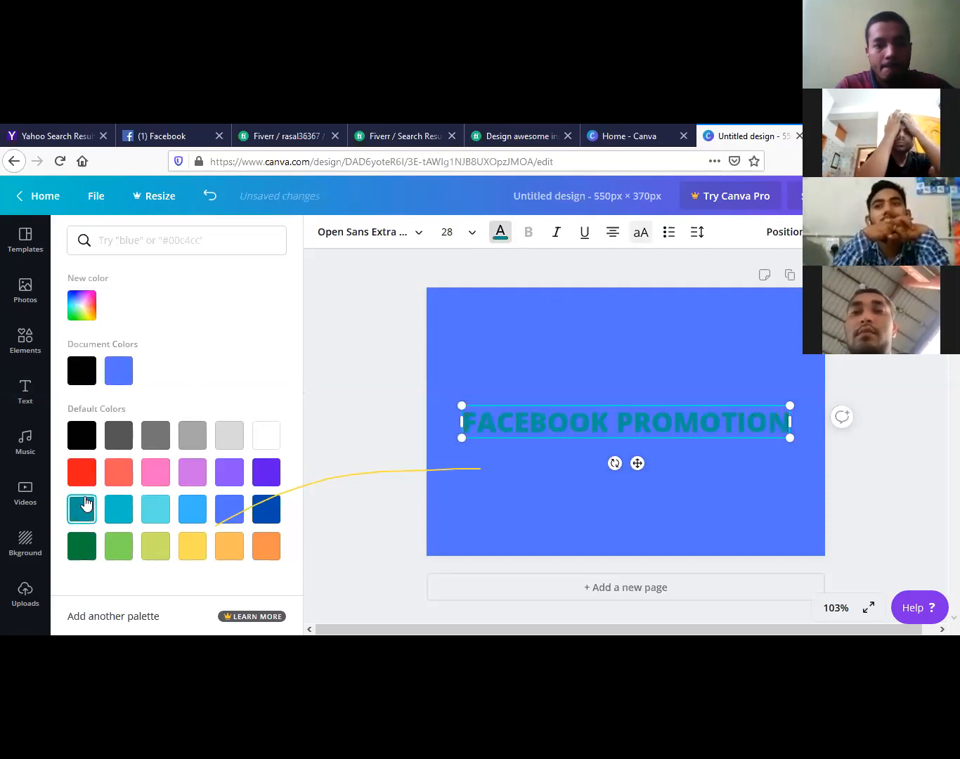
{"action": "left_click", "coordinate": [160, 546]}
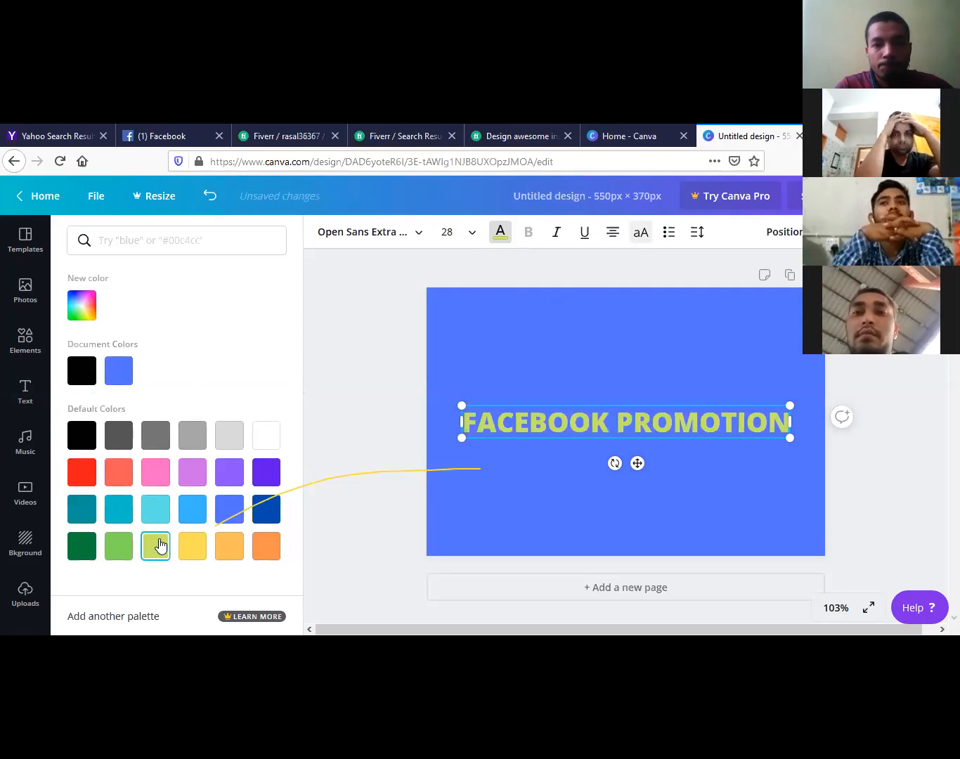
{"action": "key", "text": "Escape"}
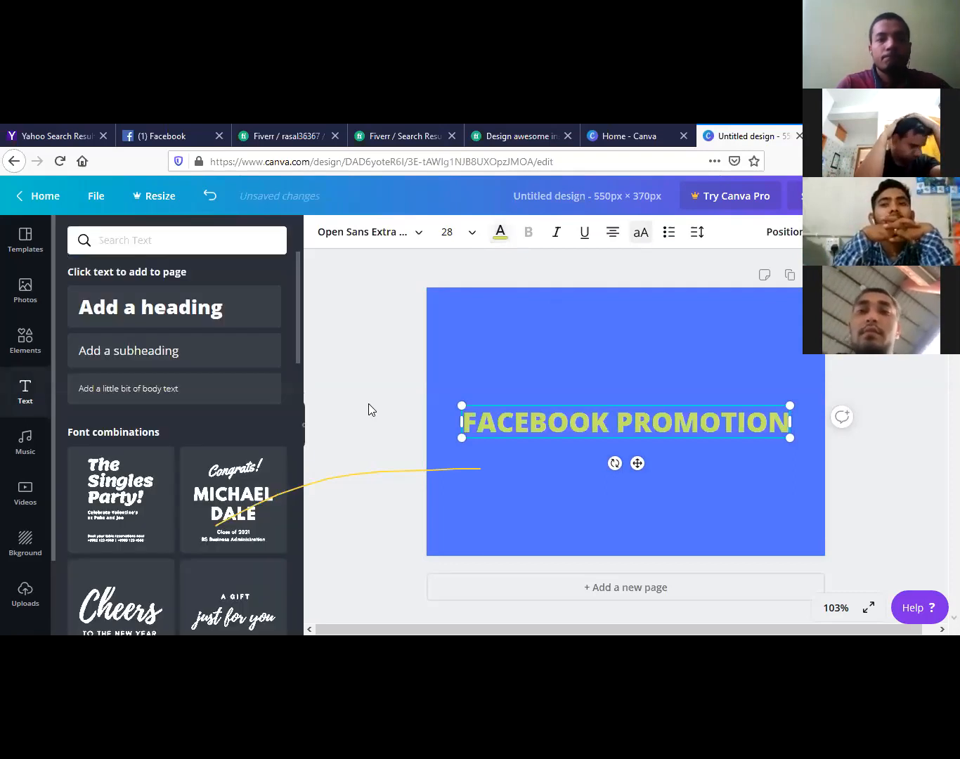
{"action": "left_click", "coordinate": [543, 349]}
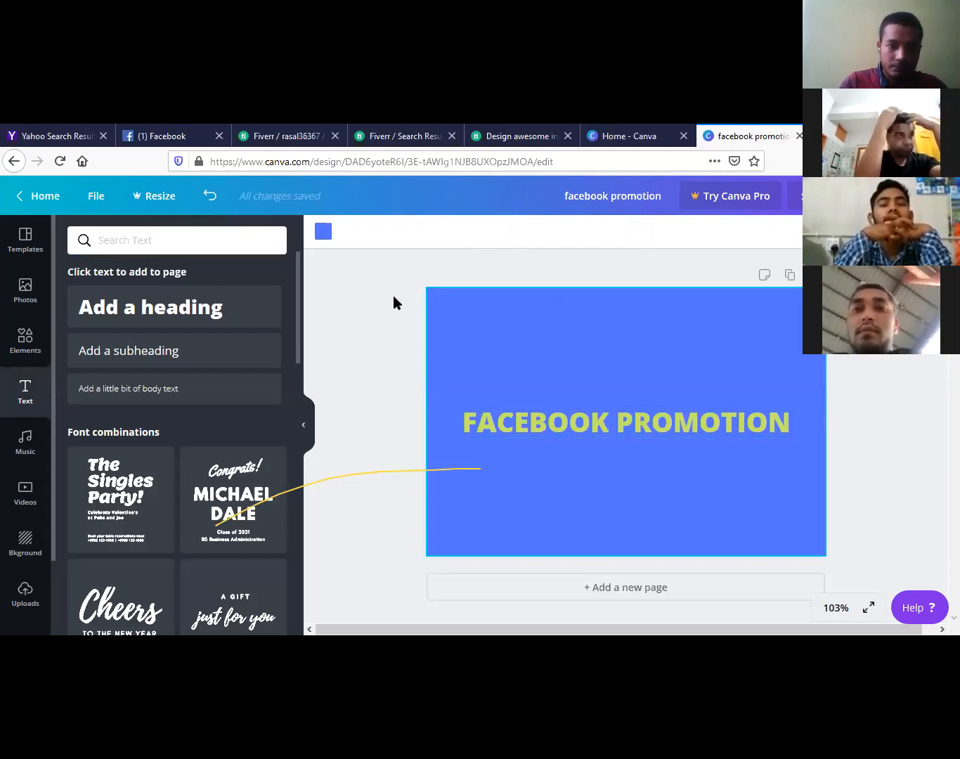
- Add a second heading, tilt it slightly counterclockwise, and place it above the FACEBOOK PROMOTION text
{"action": "left_click", "coordinate": [177, 309]}
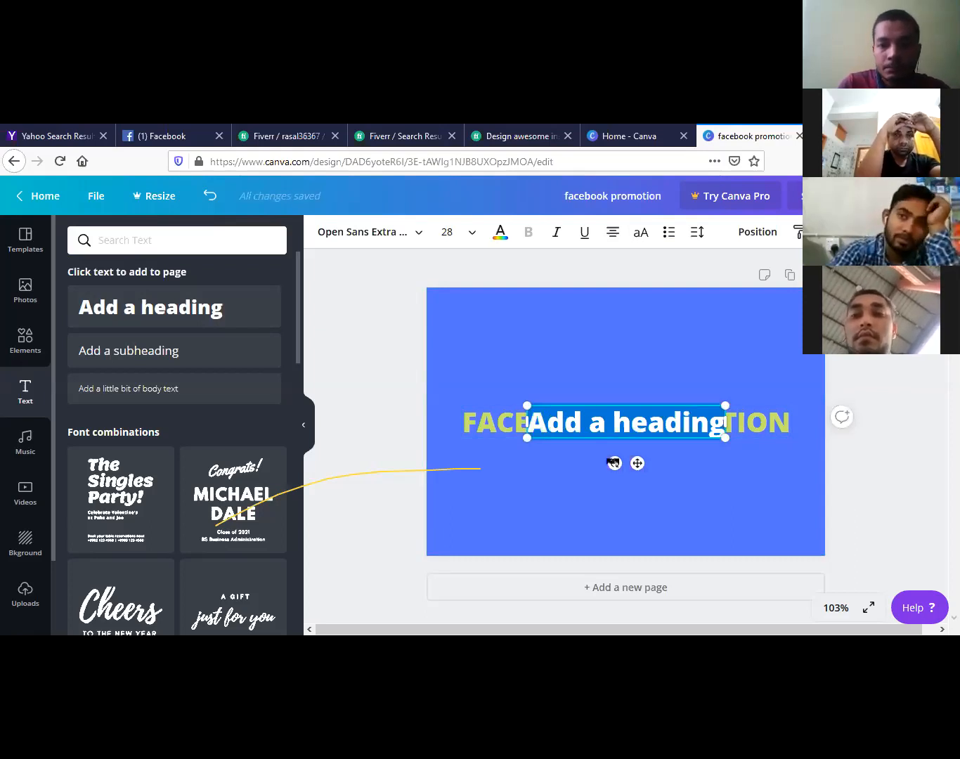
{"action": "mouse_move", "coordinate": [614, 462]}
{"action": "left_mouse_down"}
{"action": "mouse_move", "coordinate": [592, 380]}
{"action": "mouse_move", "coordinate": [586, 387]}
{"action": "mouse_move", "coordinate": [643, 476]}
{"action": "mouse_move", "coordinate": [636, 446]}
{"action": "mouse_move", "coordinate": [617, 447]}
{"action": "mouse_move", "coordinate": [618, 458]}
{"action": "left_mouse_up"}
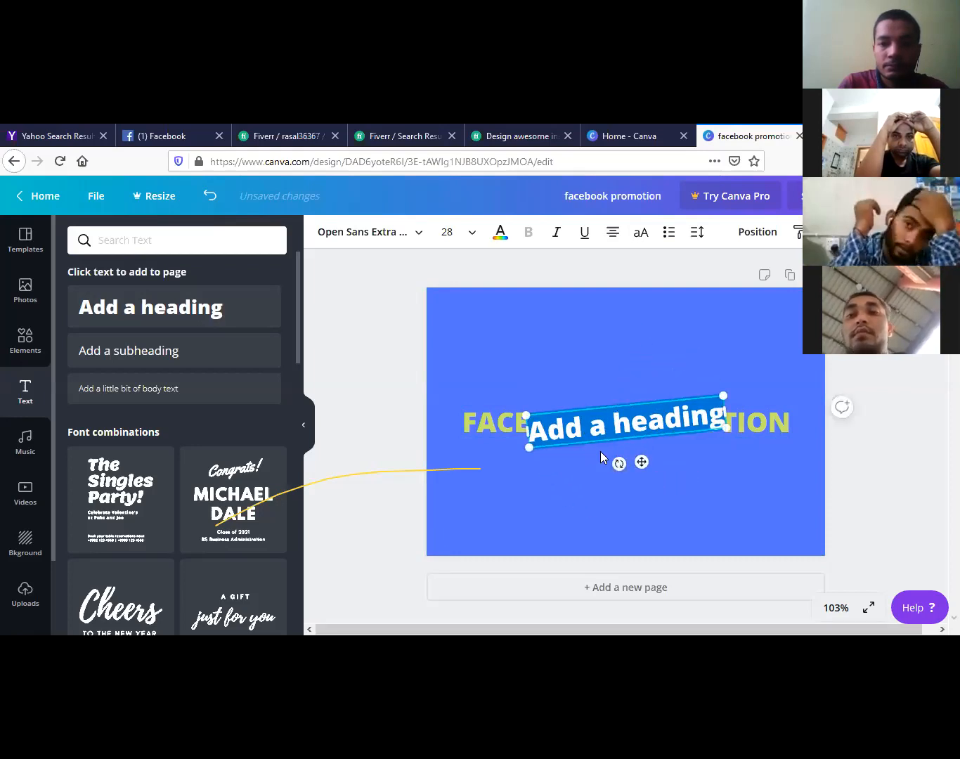
{"action": "left_click_drag", "start_coordinate": [635, 449], "coordinate": [619, 382]}
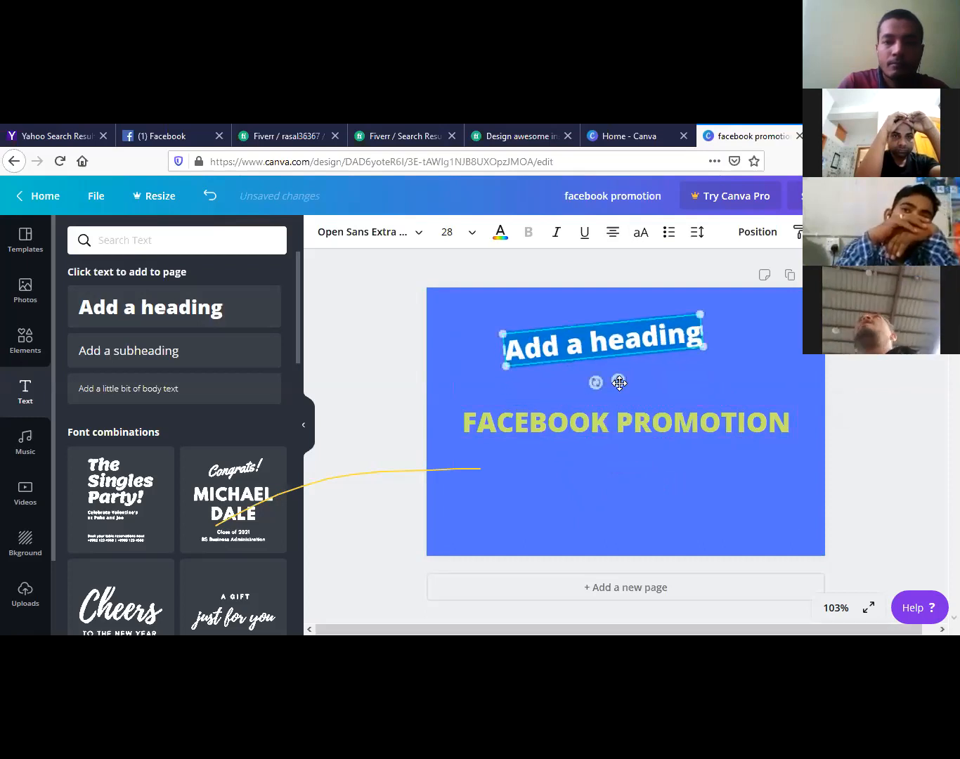
- Delete the words "Add a" from the tilted heading's placeholder text and move the text cursor to its end
{"action": "left_click", "coordinate": [592, 349]}
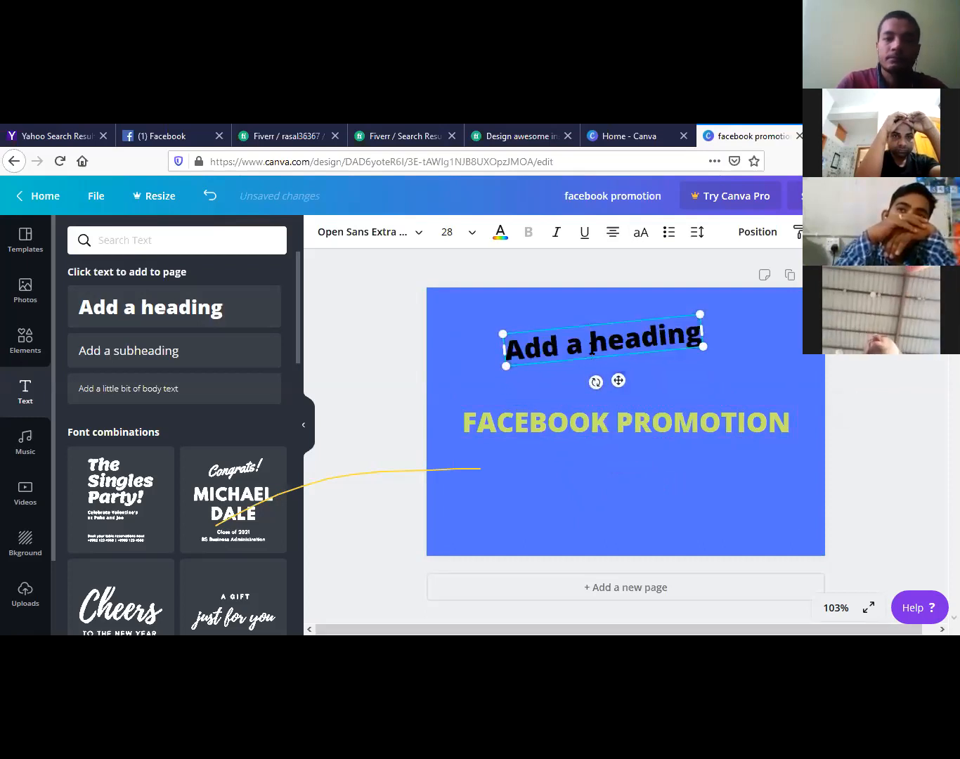
{"action": "key", "text": "BackSpace"}
{"action": "key", "text": "BackSpace"}
{"action": "key", "text": "BackSpace"}
{"action": "key", "text": "BackSpace"}
{"action": "key", "text": "BackSpace"}
{"action": "key", "text": "BackSpace"}
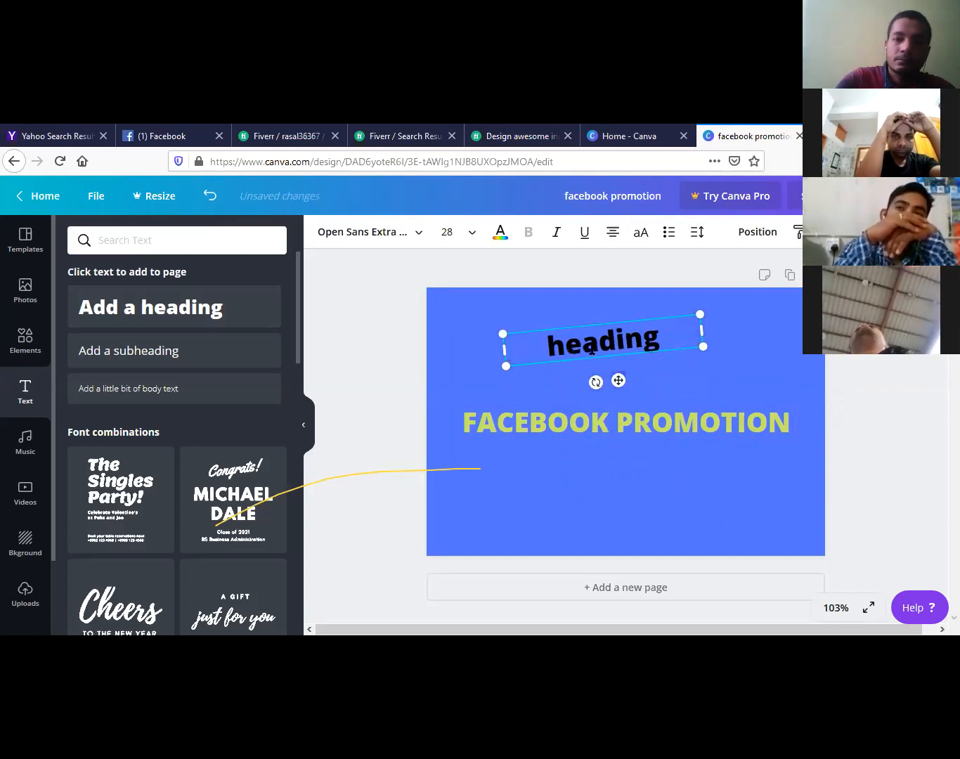
{"action": "key", "text": "Right"}
{"action": "key", "text": "Right"}
{"action": "key", "text": "Right"}
{"action": "key", "text": "Right"}
{"action": "key", "text": "Right"}
{"action": "key", "text": "Right"}
{"action": "key", "text": "Right"}
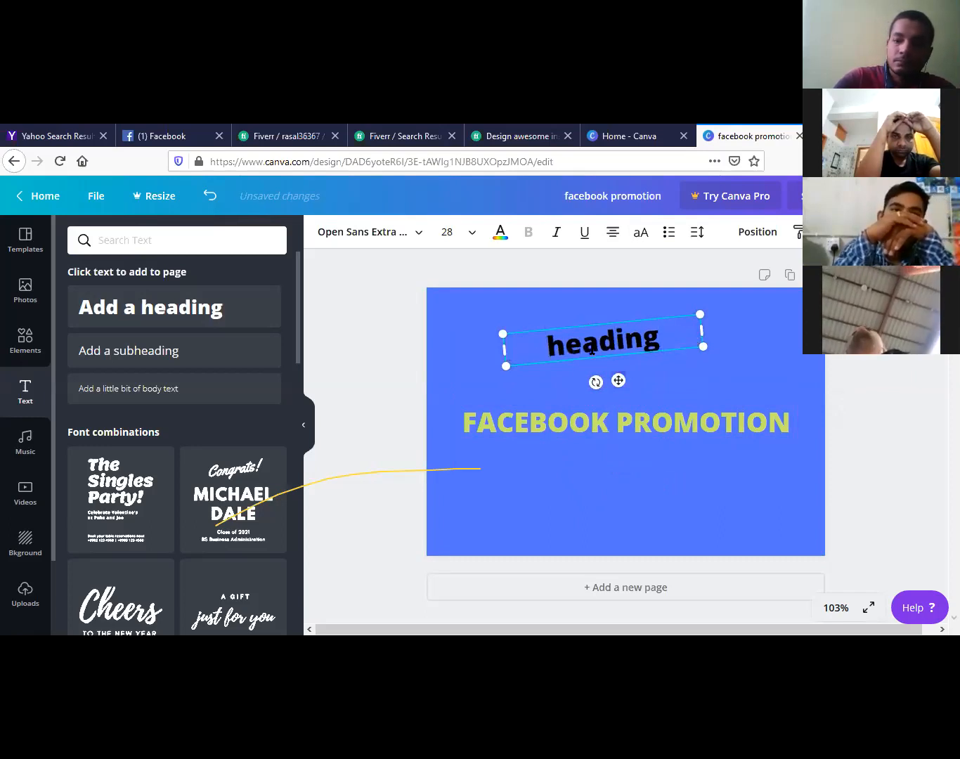
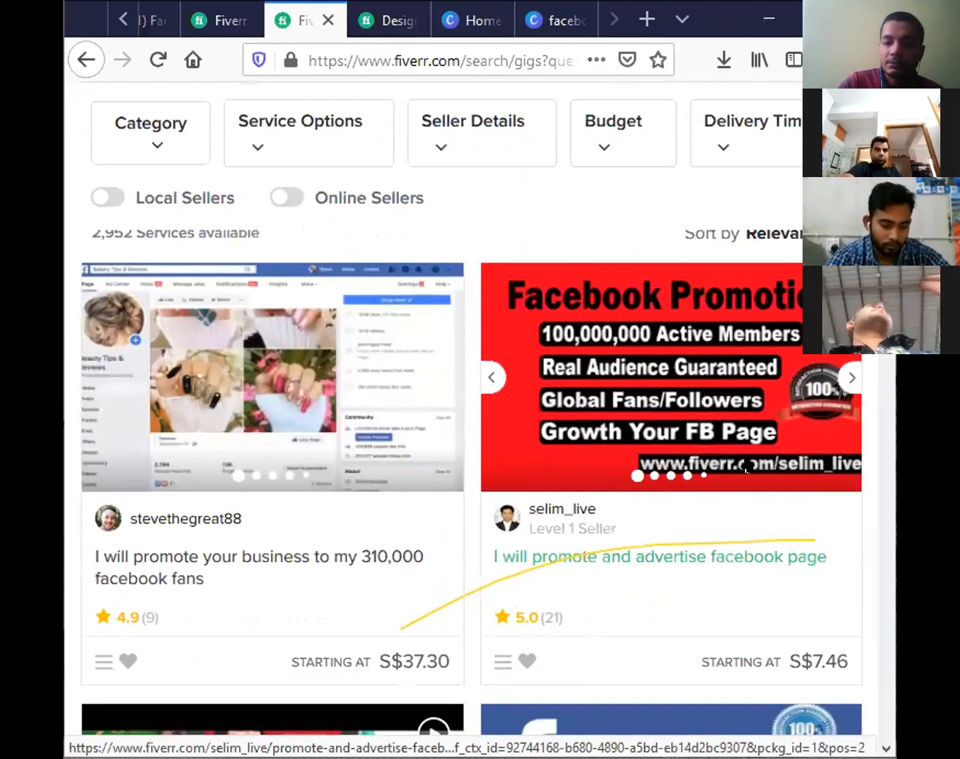
- On Fiverr, go back to the seller dashboard, switch to the buying view and search for "facebook promotion" services
{"action": "scroll", "coordinate": [747, 464], "scroll_direction": "up", "scroll_amount": 5}
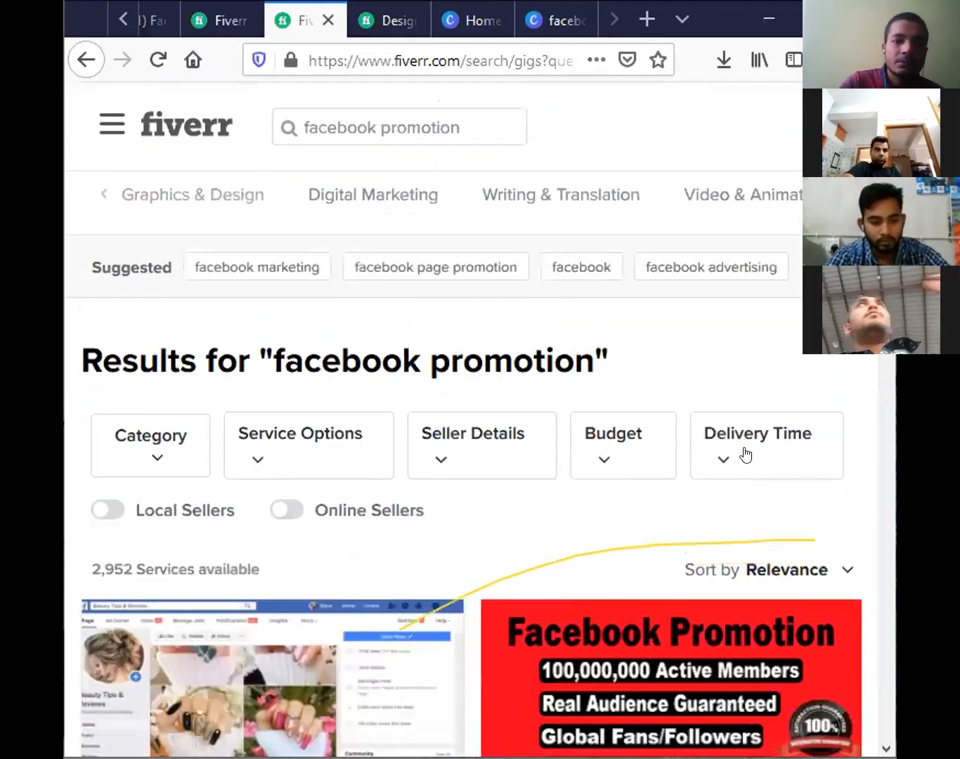
{"action": "left_click", "coordinate": [76, 62]}
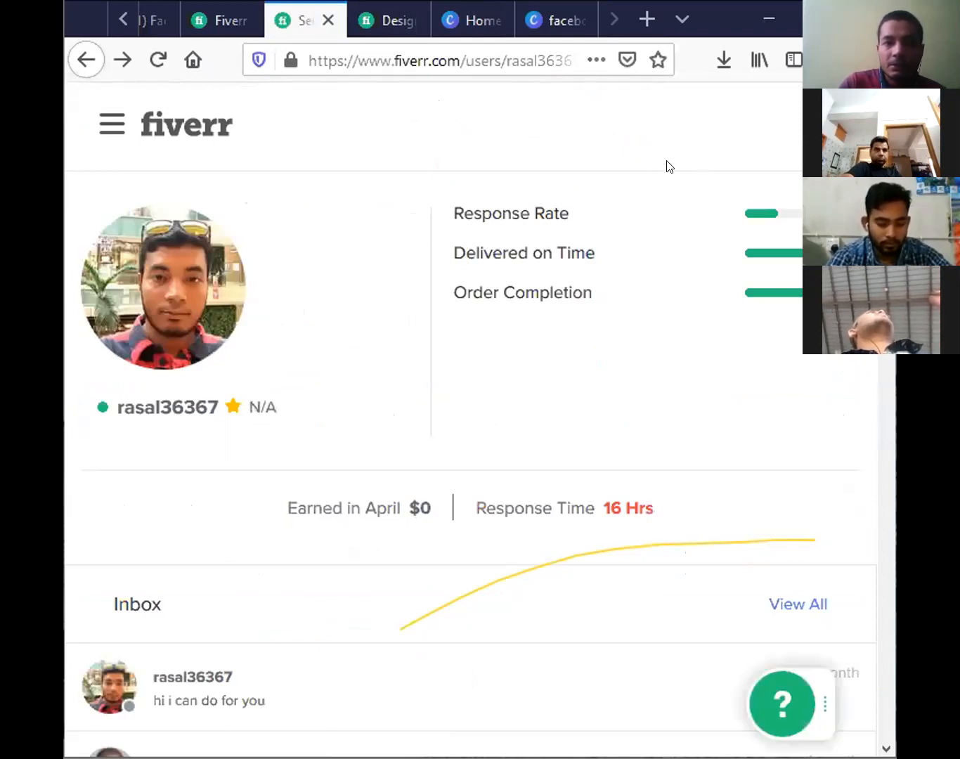
{"action": "left_click", "coordinate": [157, 60]}
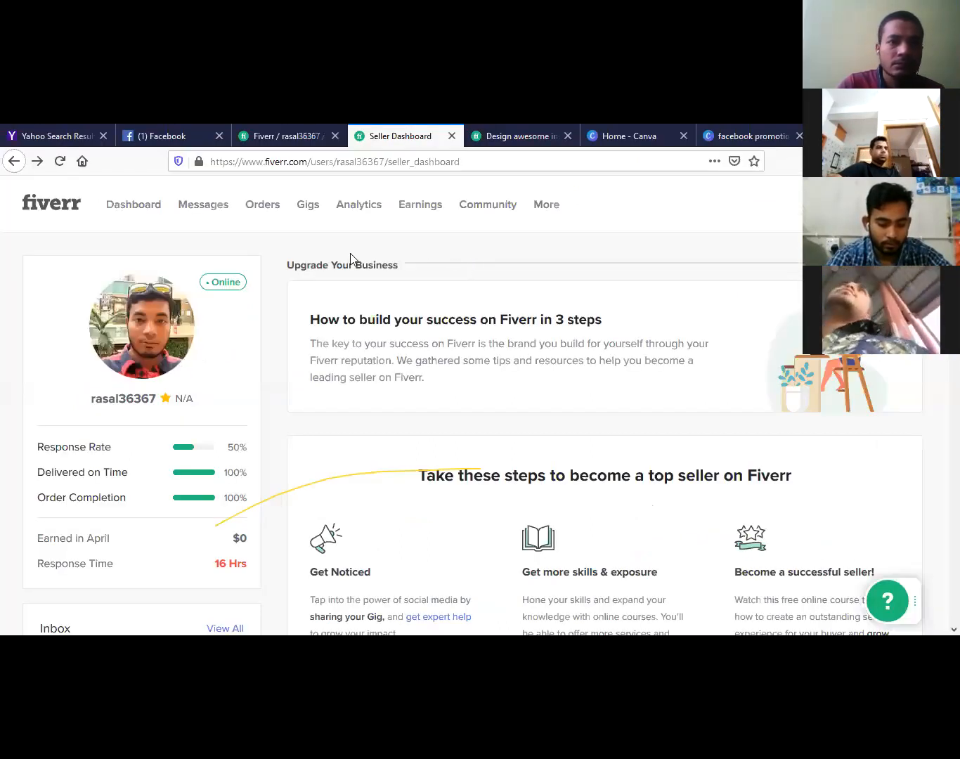
{"action": "left_click", "coordinate": [836, 204]}
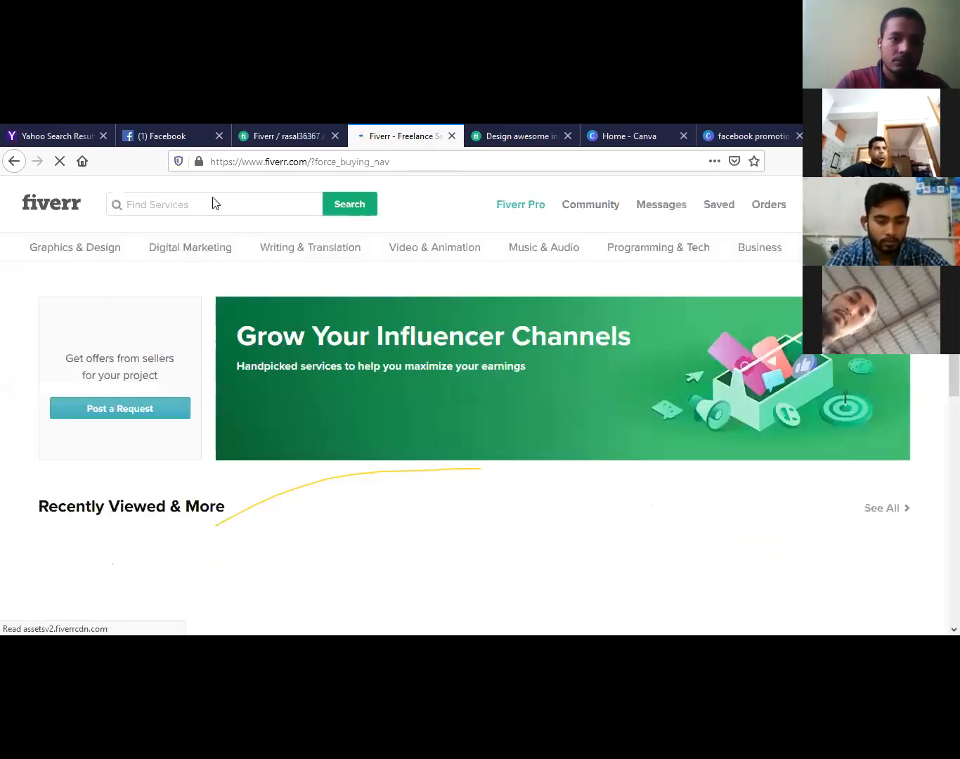
{"action": "left_click", "coordinate": [212, 203]}
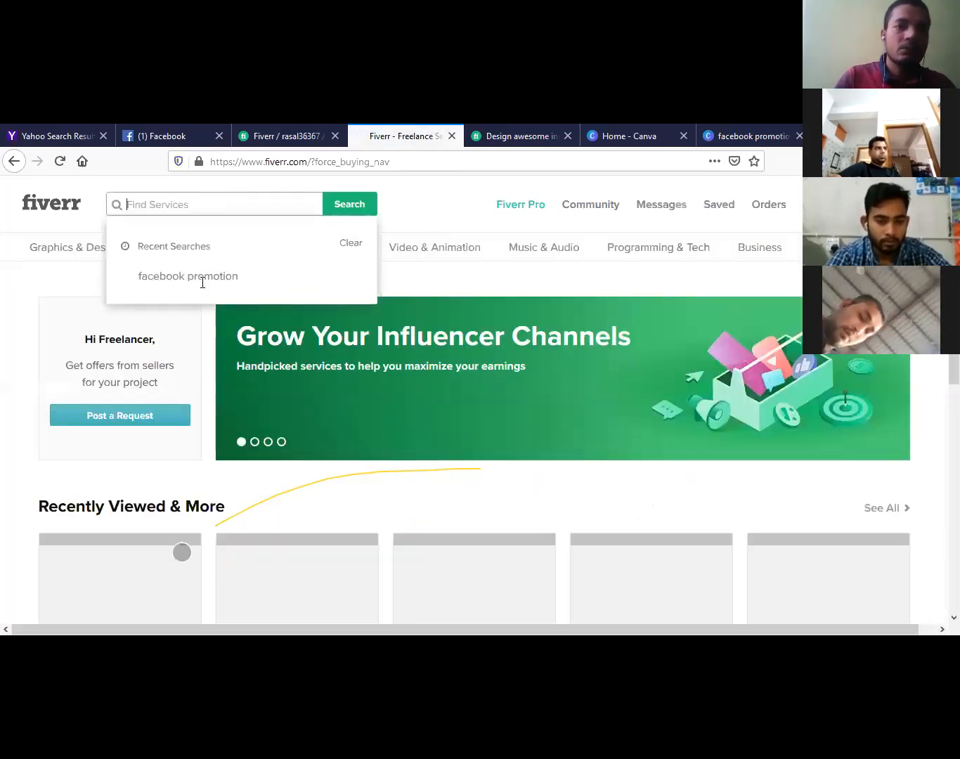
{"action": "left_click", "coordinate": [202, 284]}
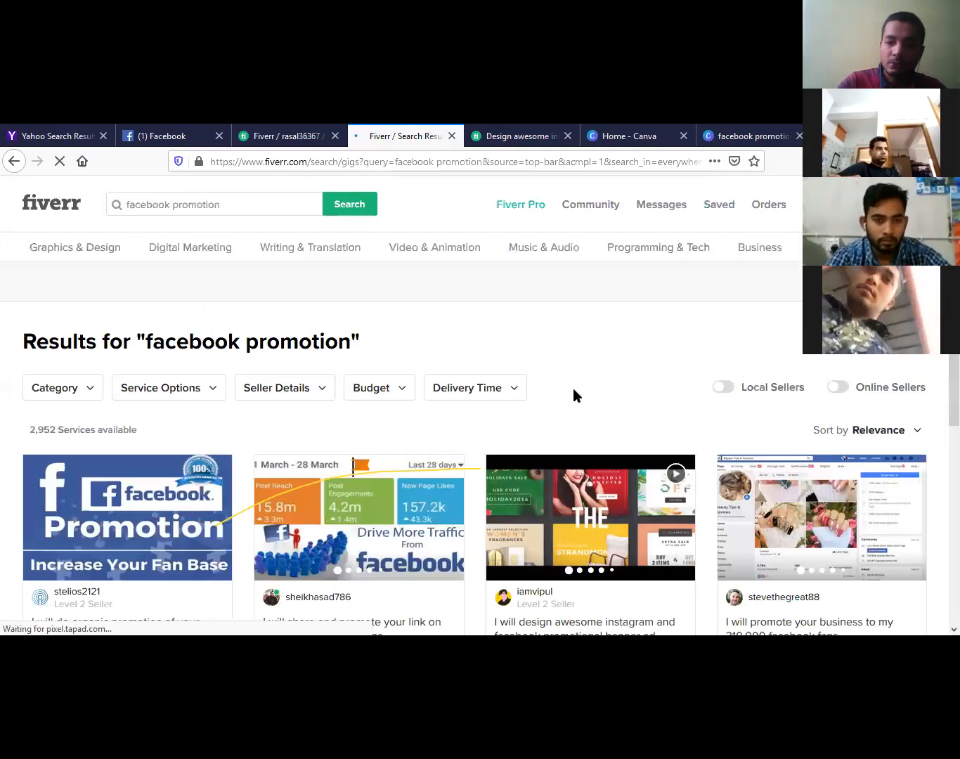
- Examine the thumbnail images and titles of the competing Facebook promotion gigs in the search results
{"action": "scroll", "coordinate": [574, 391], "scroll_direction": "down", "scroll_amount": 3}
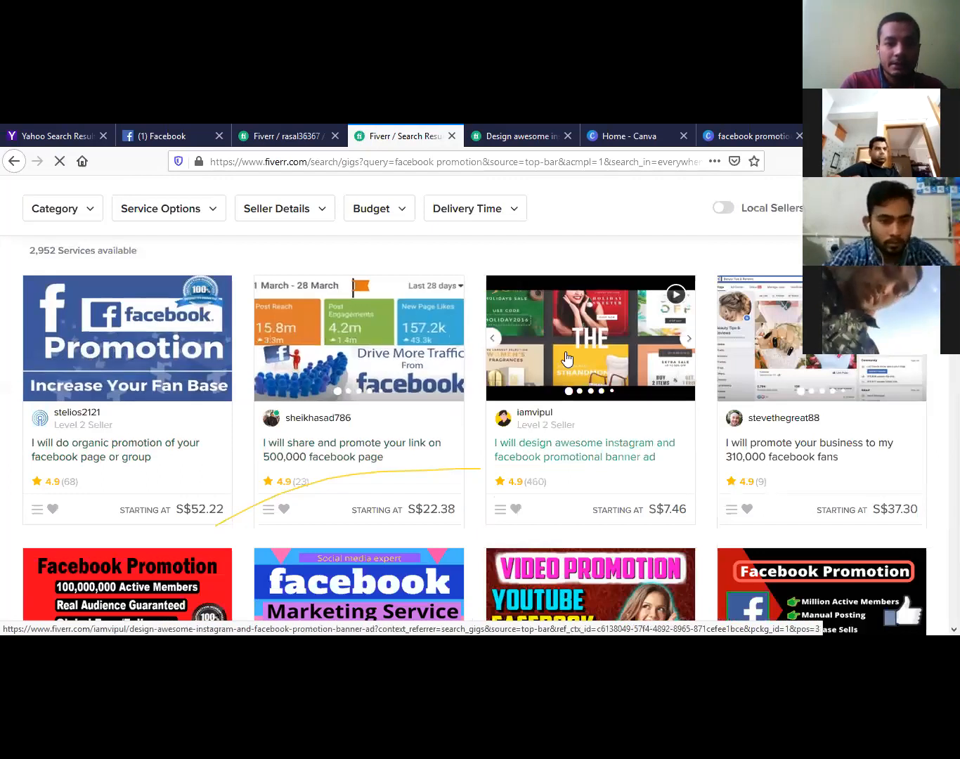
{"action": "scroll", "coordinate": [268, 518], "scroll_direction": "down", "scroll_amount": 1}
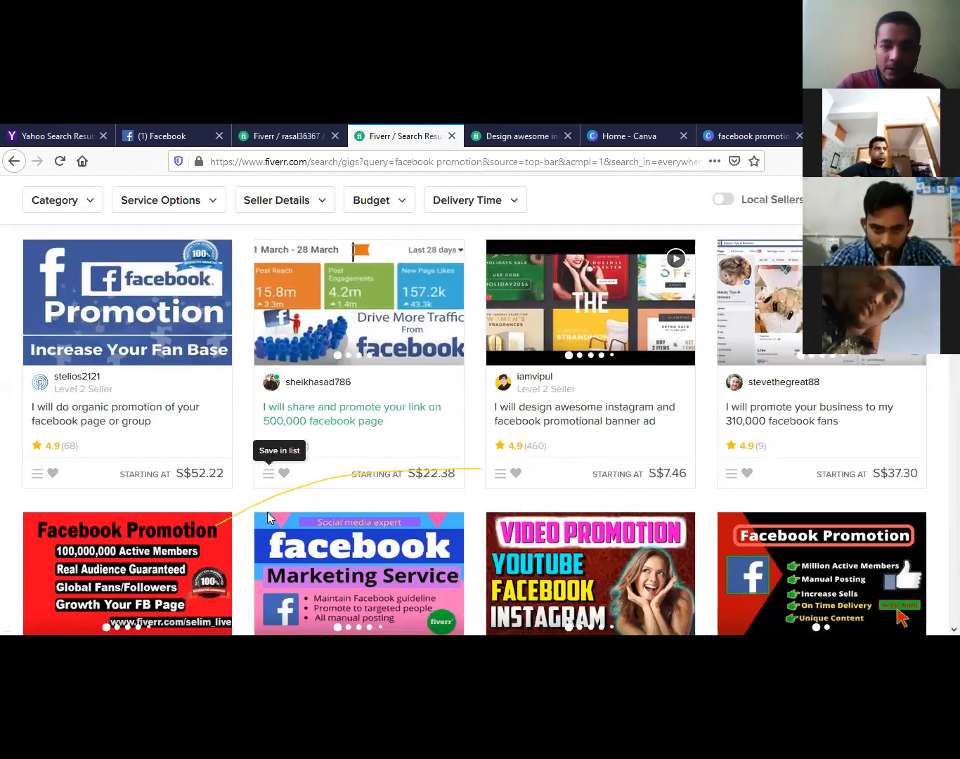
{"action": "scroll", "coordinate": [267, 512], "scroll_direction": "down", "scroll_amount": 3}
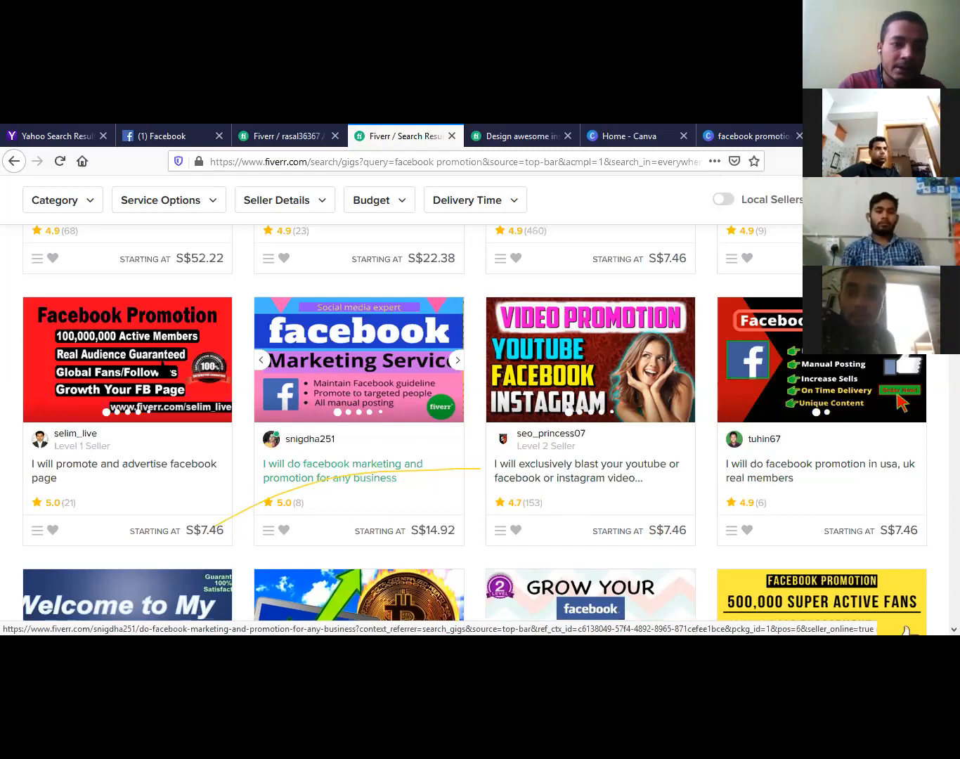
{"action": "scroll", "coordinate": [442, 461], "scroll_direction": "down", "scroll_amount": 5}
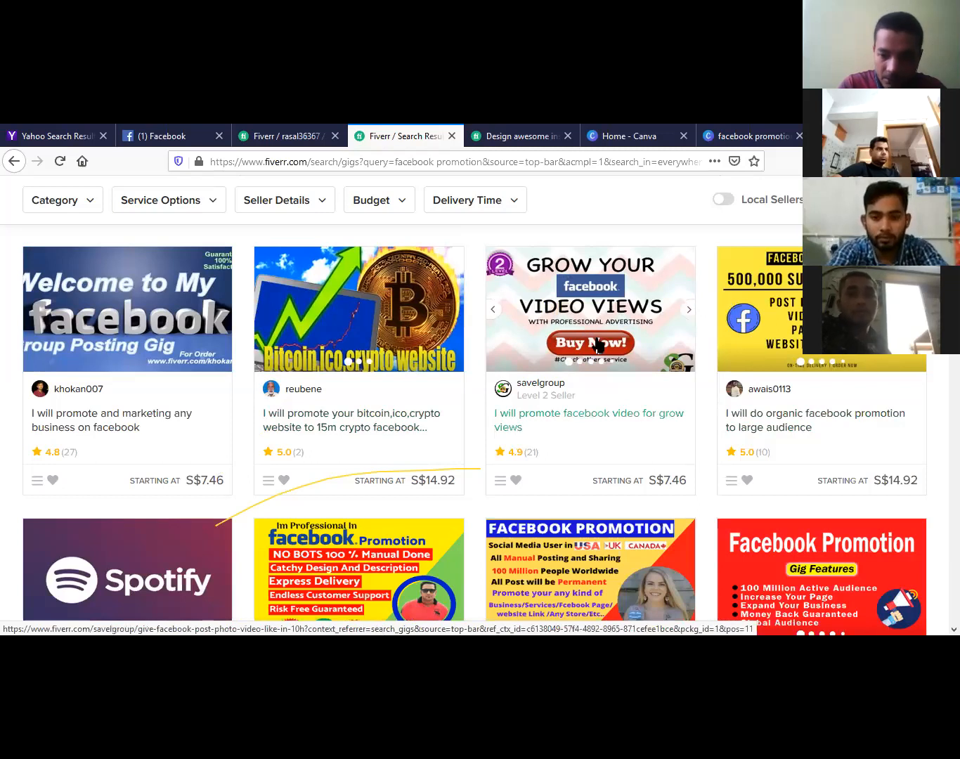
{"action": "scroll", "coordinate": [598, 345], "scroll_direction": "down", "scroll_amount": 2}
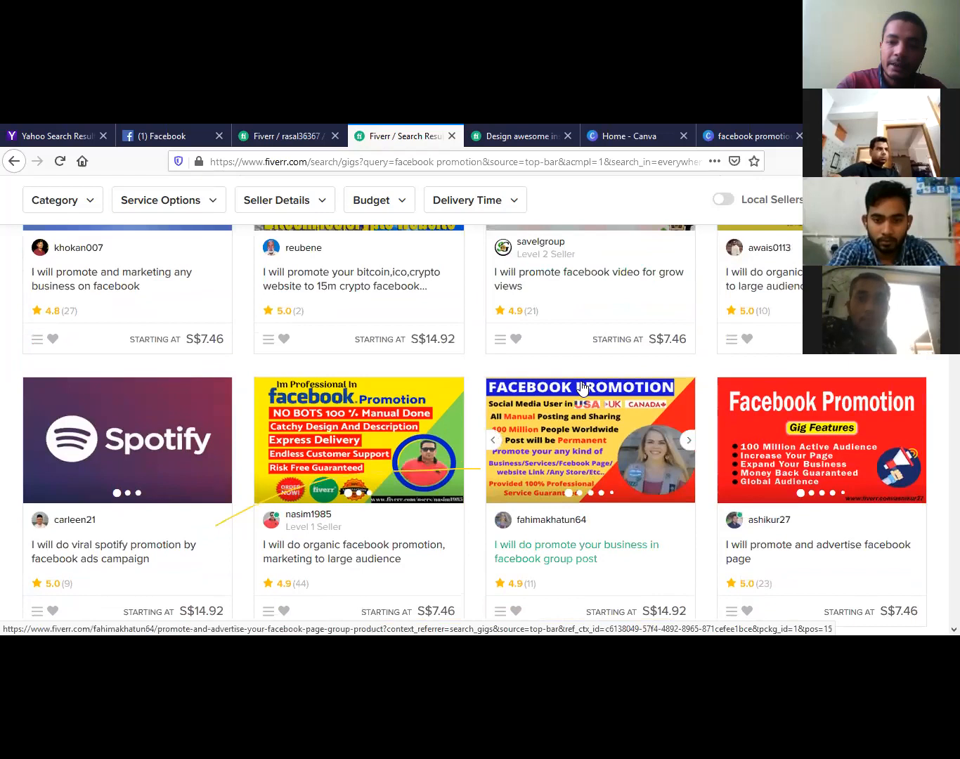
{"action": "scroll", "coordinate": [580, 387], "scroll_direction": "up", "scroll_amount": 1}
{"action": "scroll", "coordinate": [580, 386], "scroll_direction": "up", "scroll_amount": 5}
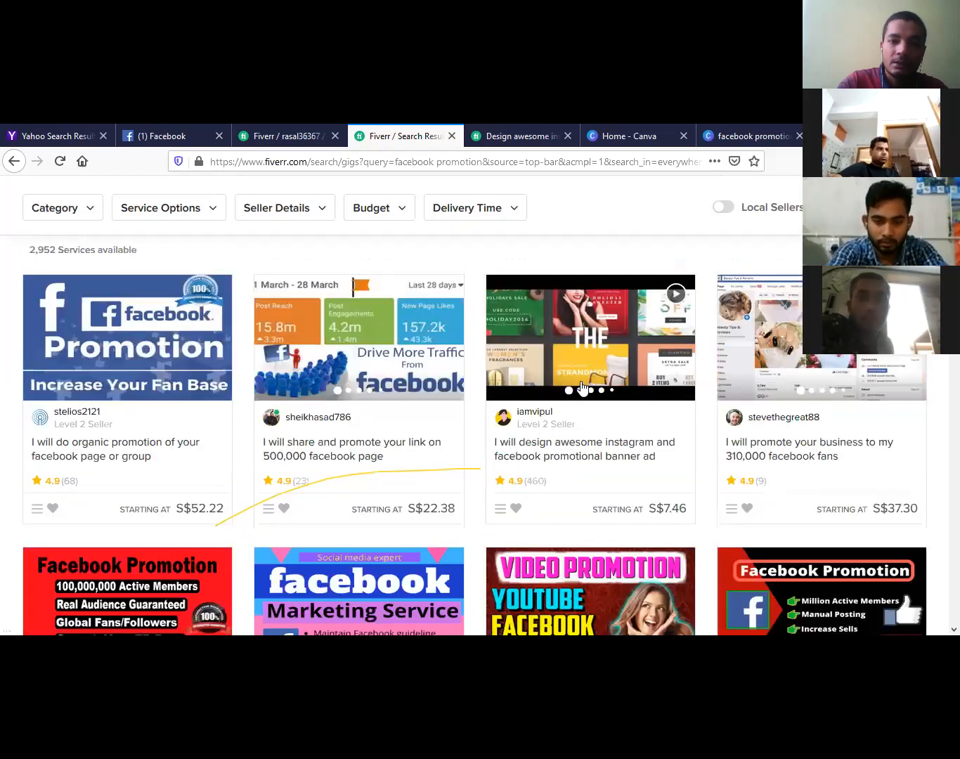
{"action": "scroll", "coordinate": [581, 387], "scroll_direction": "up", "scroll_amount": 3}
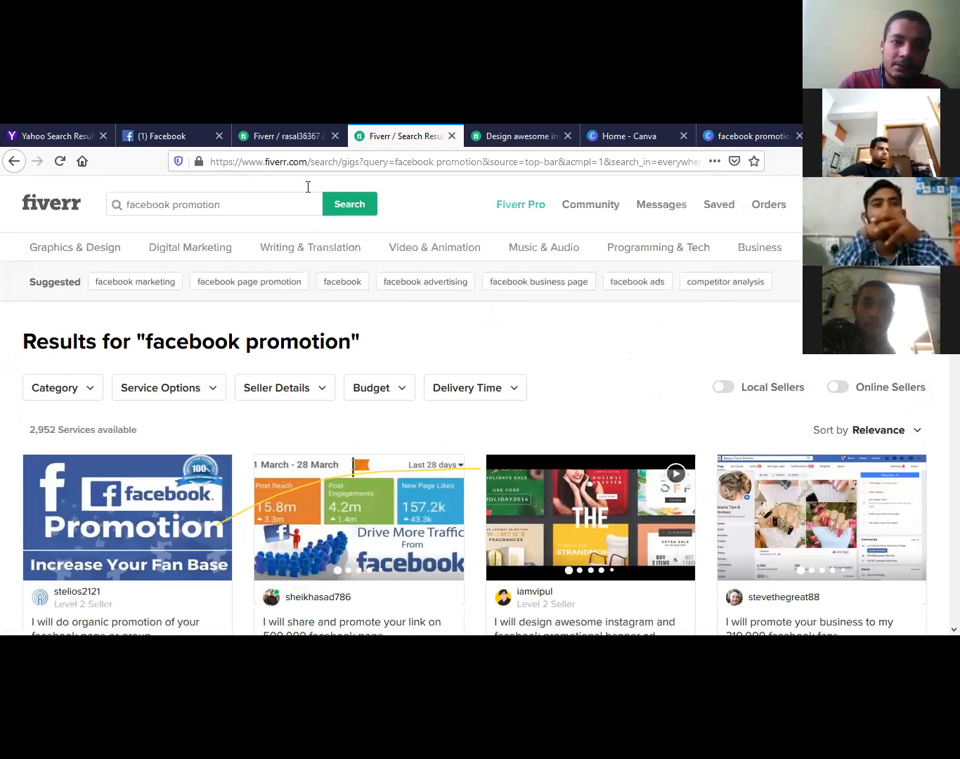
- Switch to Canva, create a new 550 × 370 px design and set its page background to the coral default colour
{"action": "left_click", "coordinate": [281, 140]}
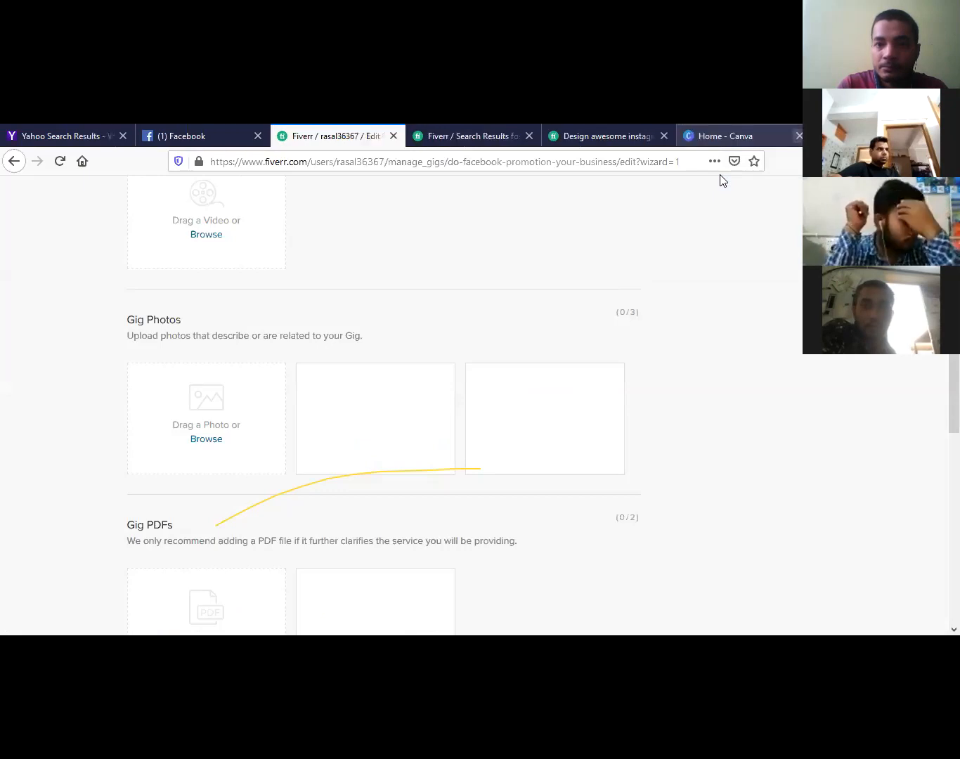
{"action": "left_click", "coordinate": [726, 137]}
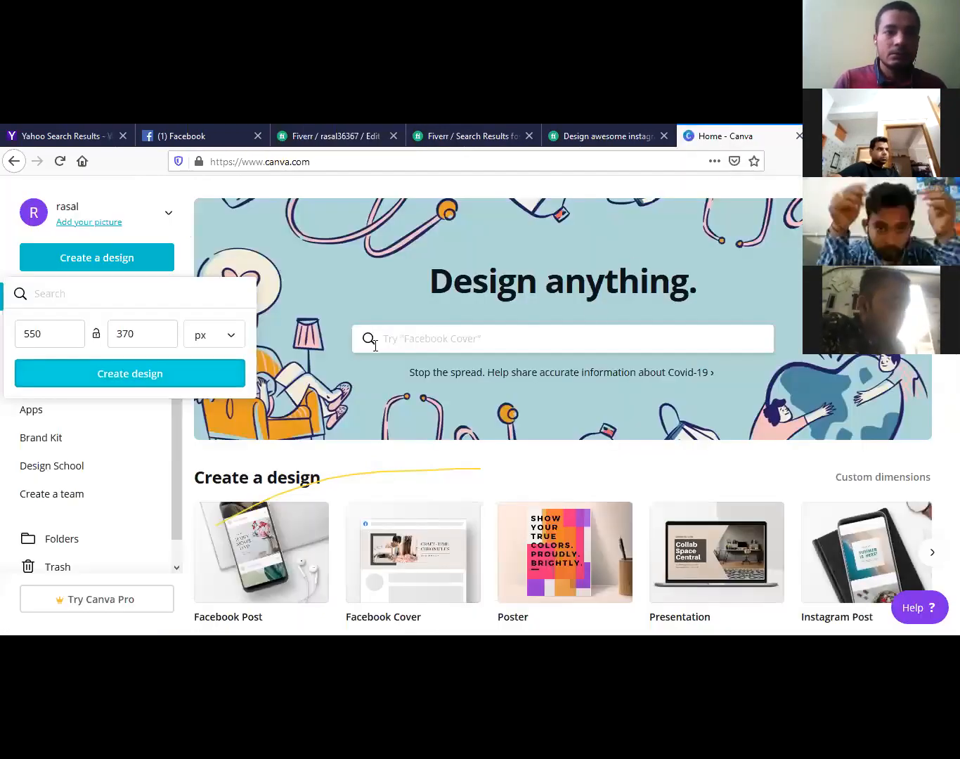
{"action": "left_click", "coordinate": [156, 375]}
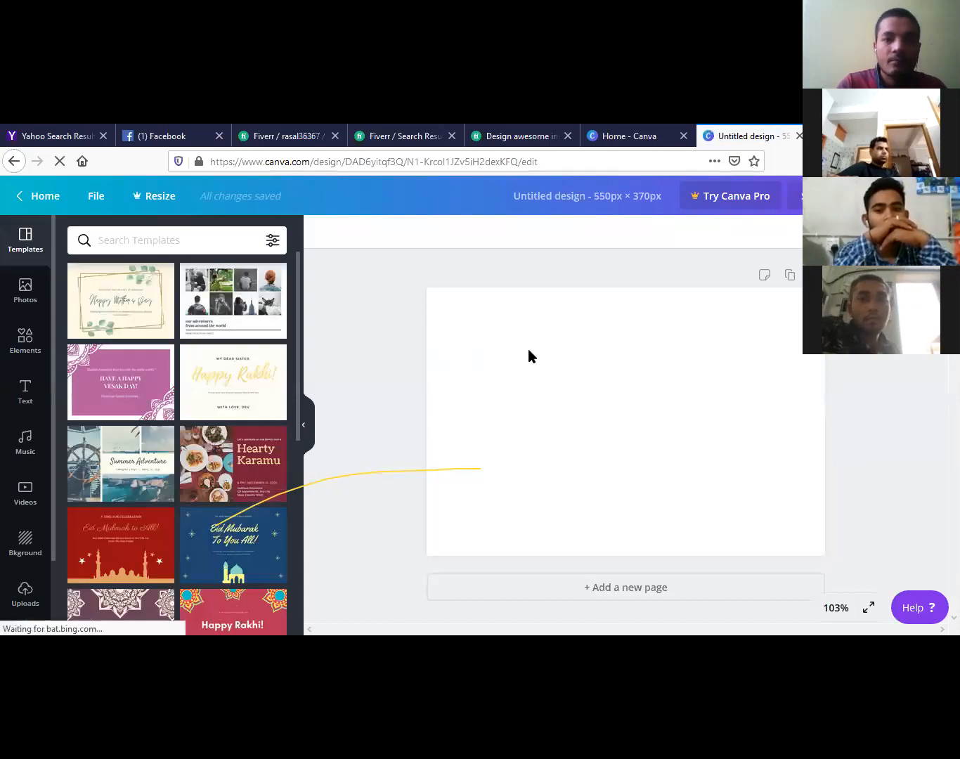
{"action": "left_click", "coordinate": [528, 351]}
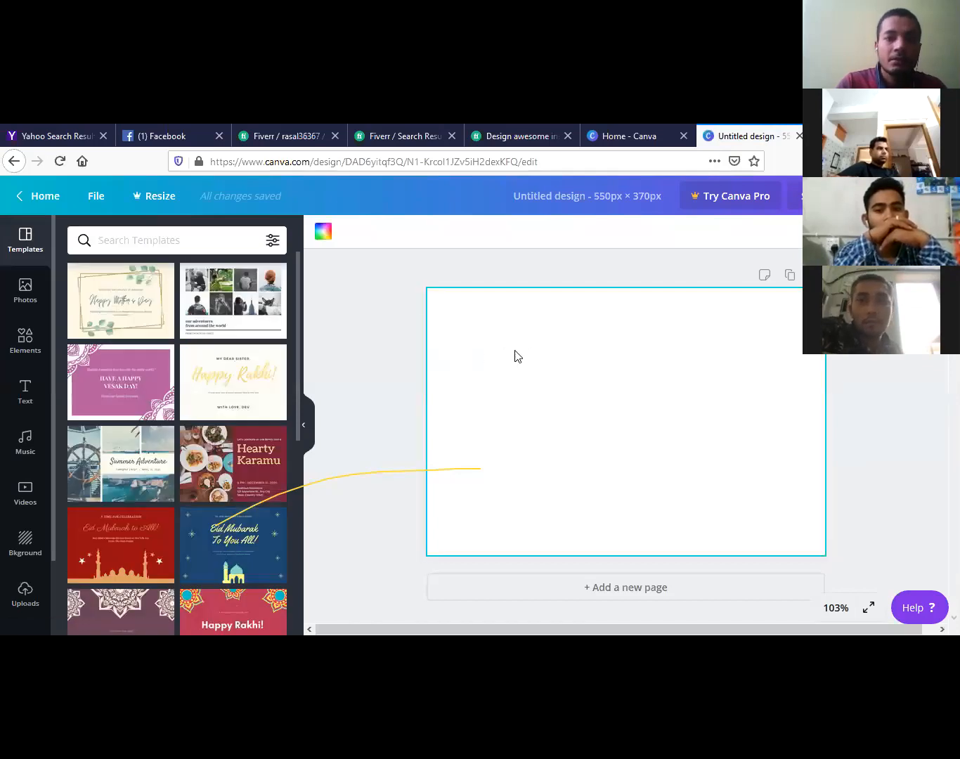
{"action": "left_click", "coordinate": [326, 233]}
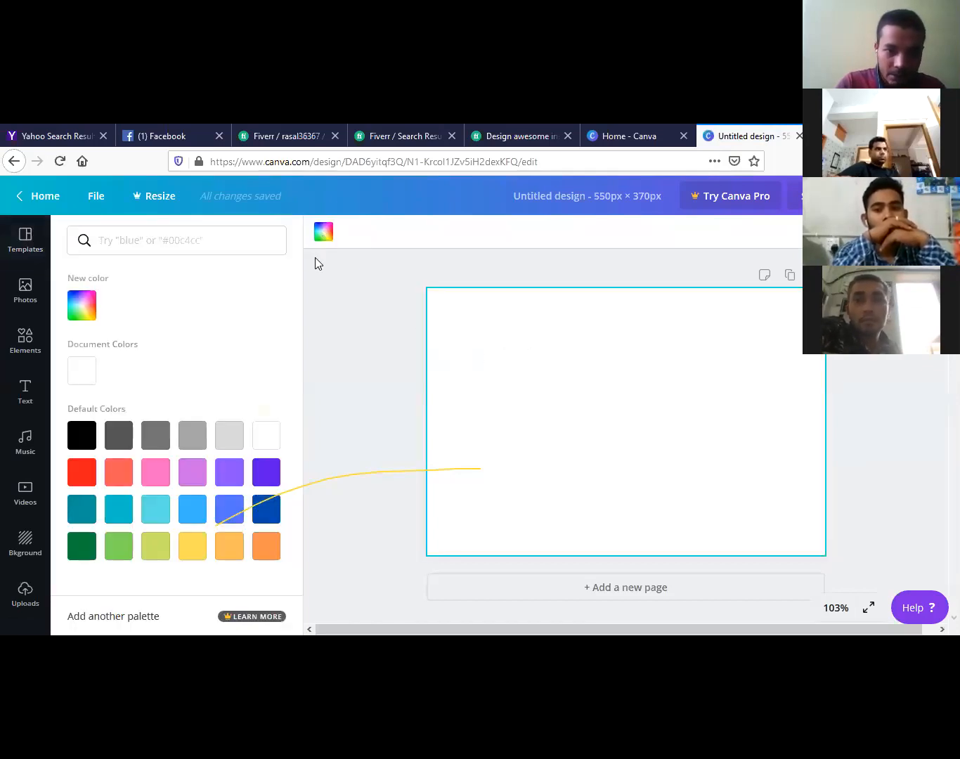
{"action": "left_click", "coordinate": [118, 473]}
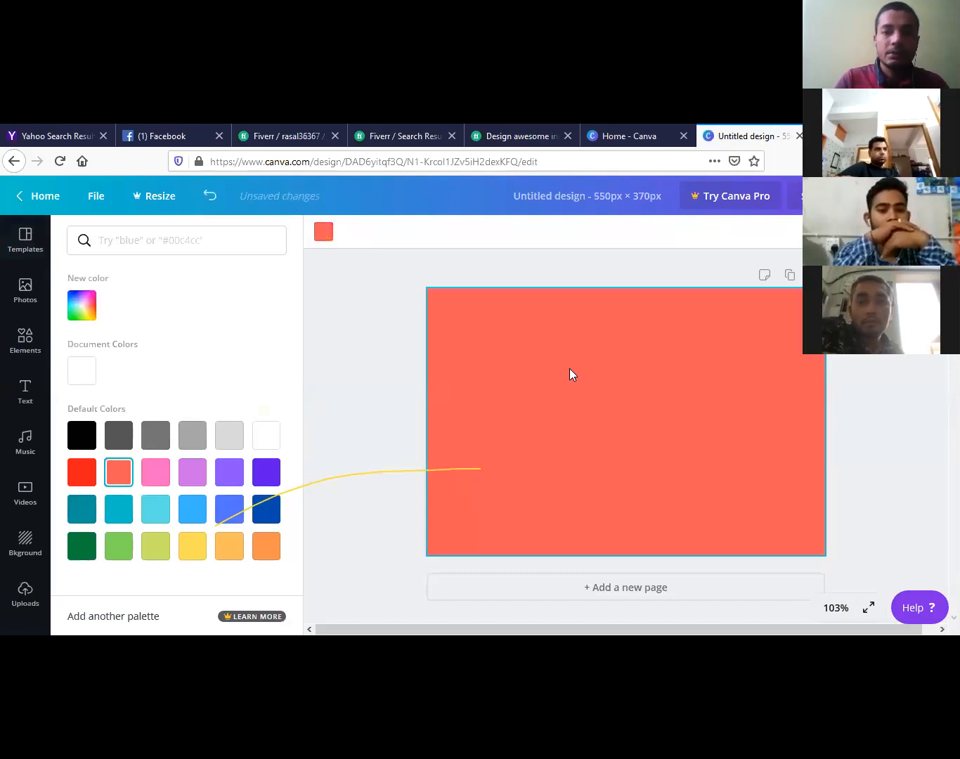
{"action": "left_click", "coordinate": [397, 348]}
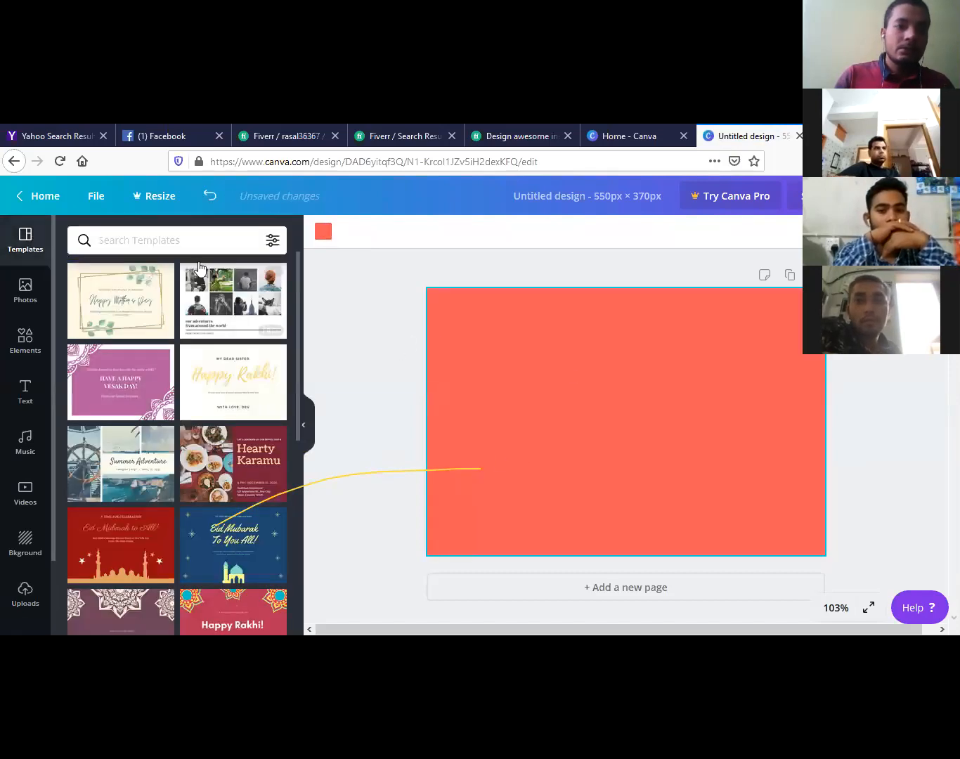
- Add a heading reading "facebook promotion" to the middle of the coral page
{"action": "left_click", "coordinate": [23, 394]}
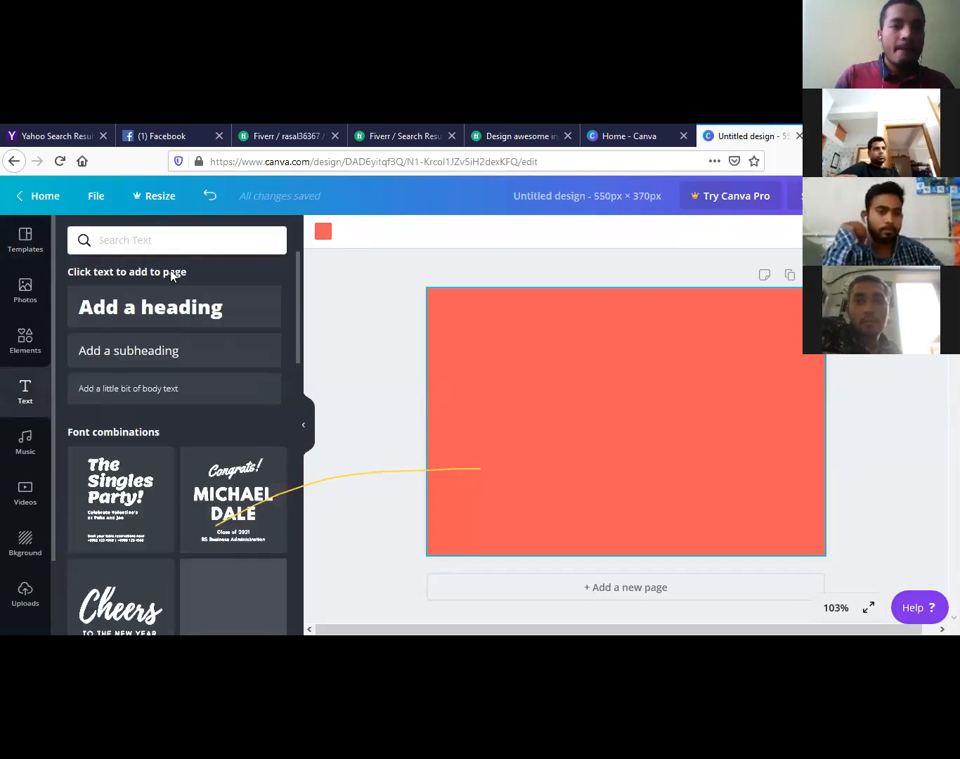
{"action": "left_click", "coordinate": [184, 308]}
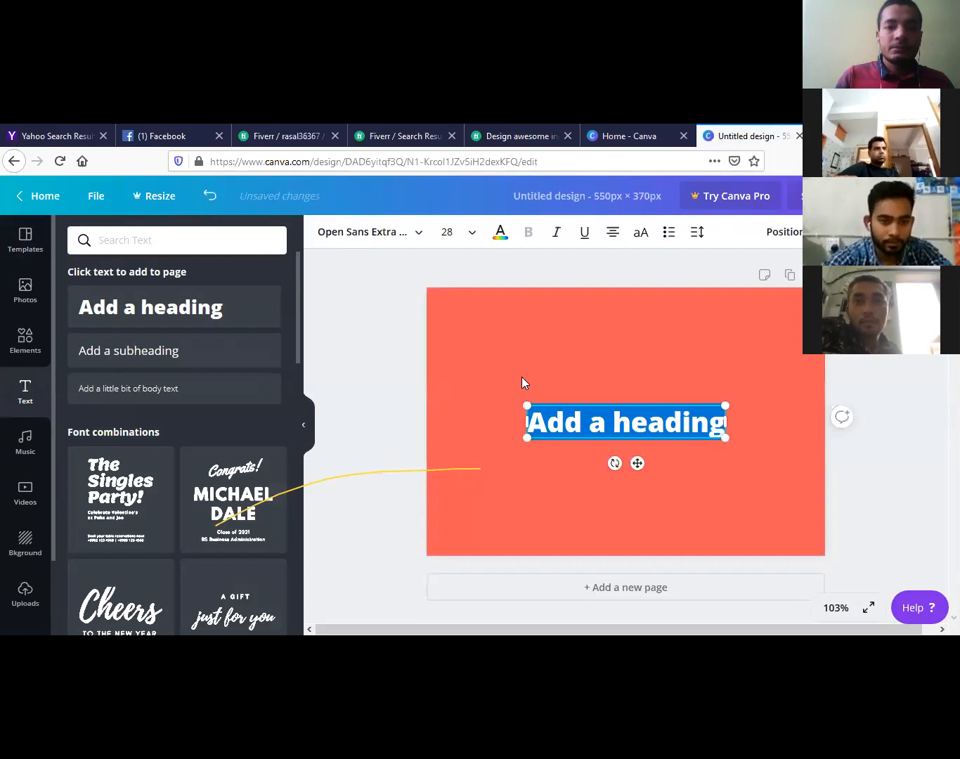
{"action": "type", "text": "fac"}
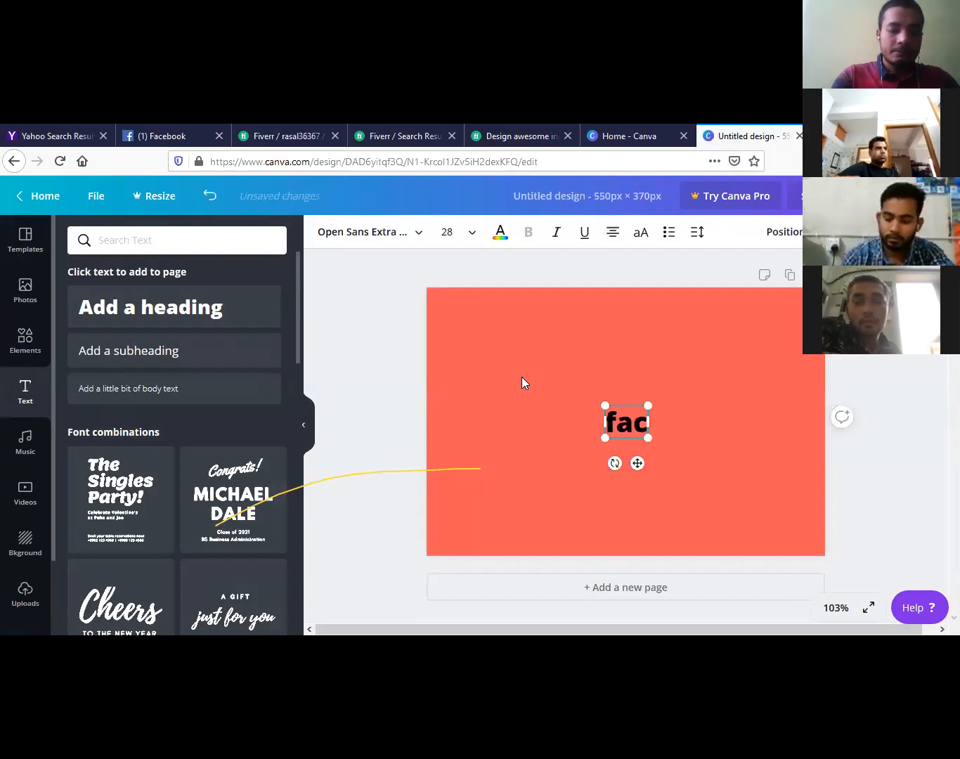
{"action": "type", "text": "ebook"}
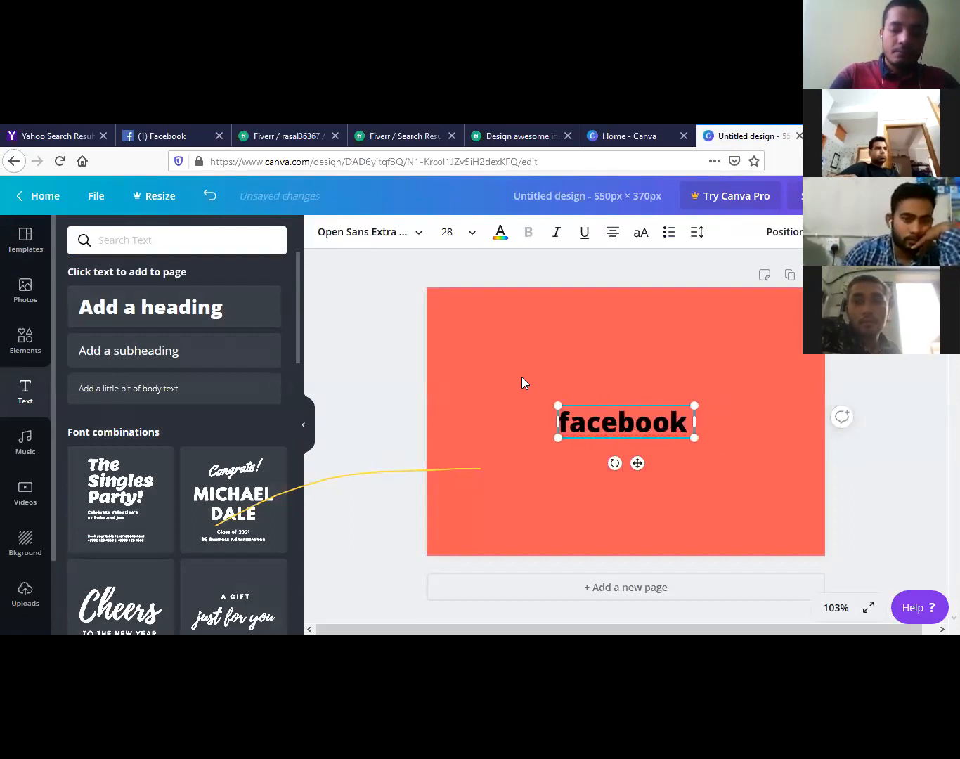
{"action": "type", "text": " promot"}
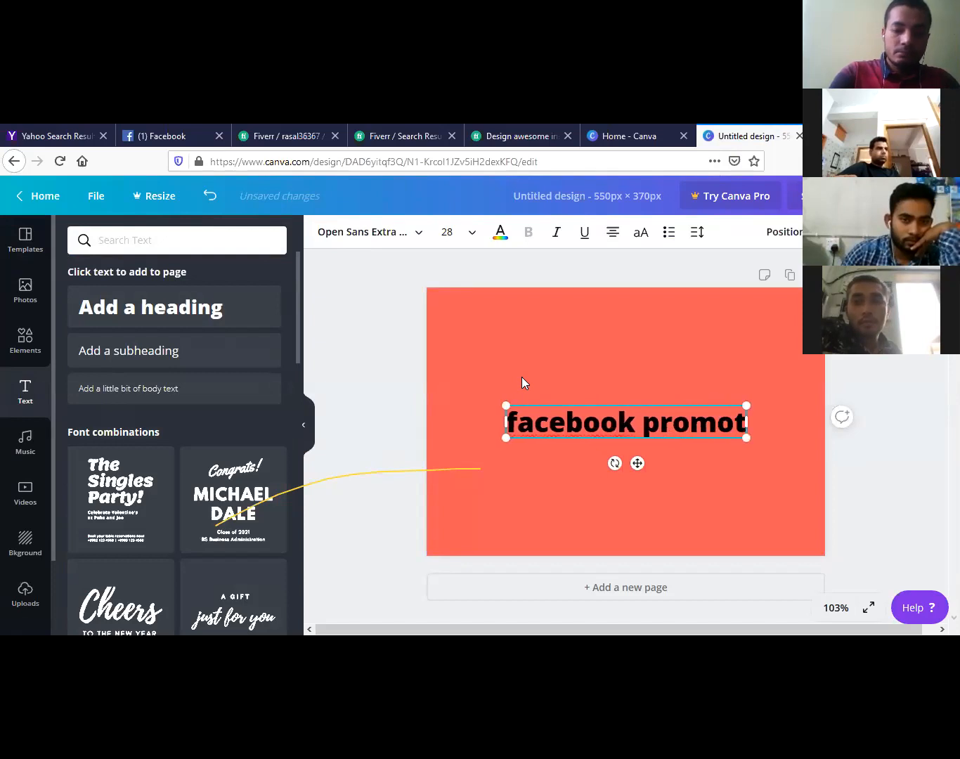
{"action": "type", "text": "ion"}
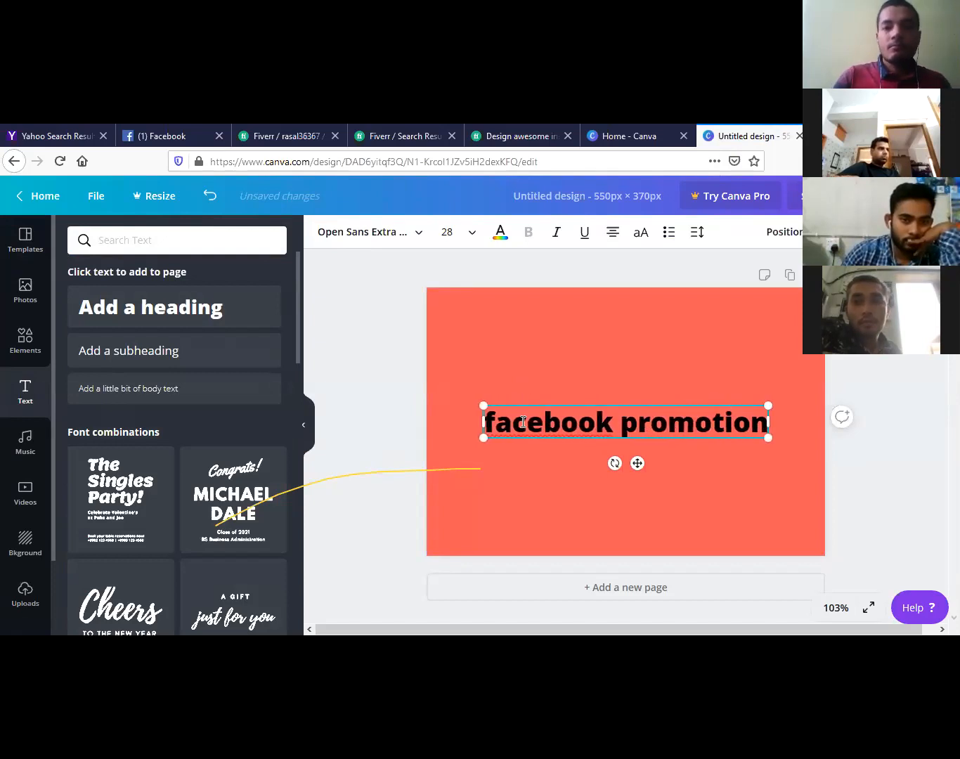
{"action": "left_click", "coordinate": [878, 356]}
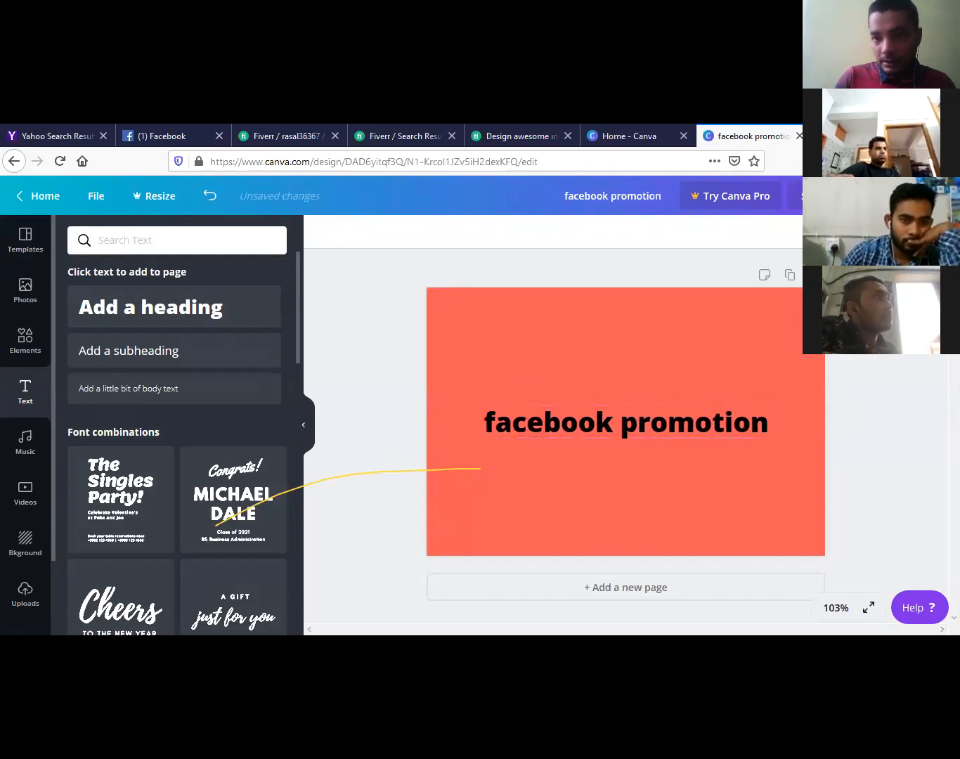
- Download the design as a PNG, save the file to the computer and dismiss the referral offer
{"action": "left_click", "coordinate": [875, 196]}
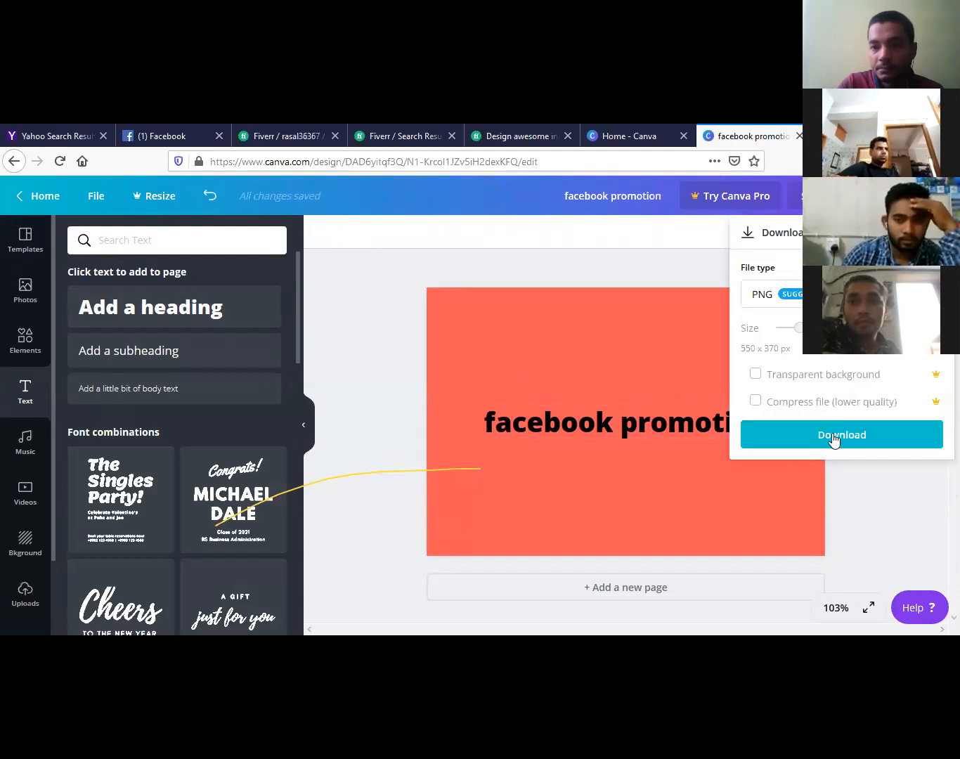
{"action": "left_click", "coordinate": [835, 437]}
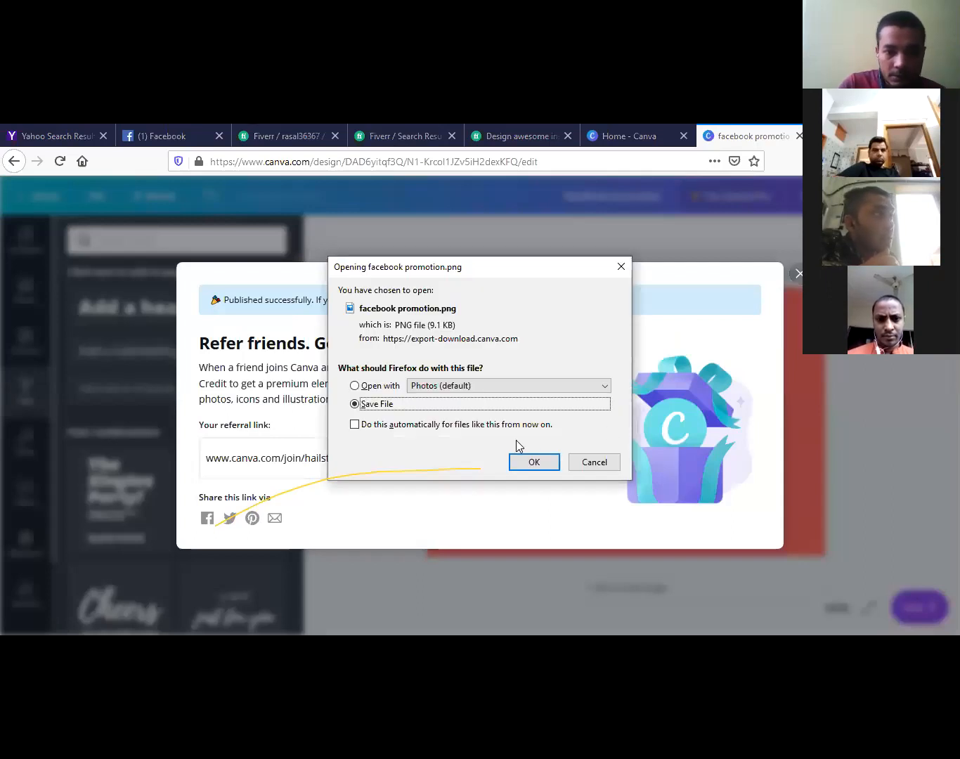
{"action": "left_click", "coordinate": [526, 462]}
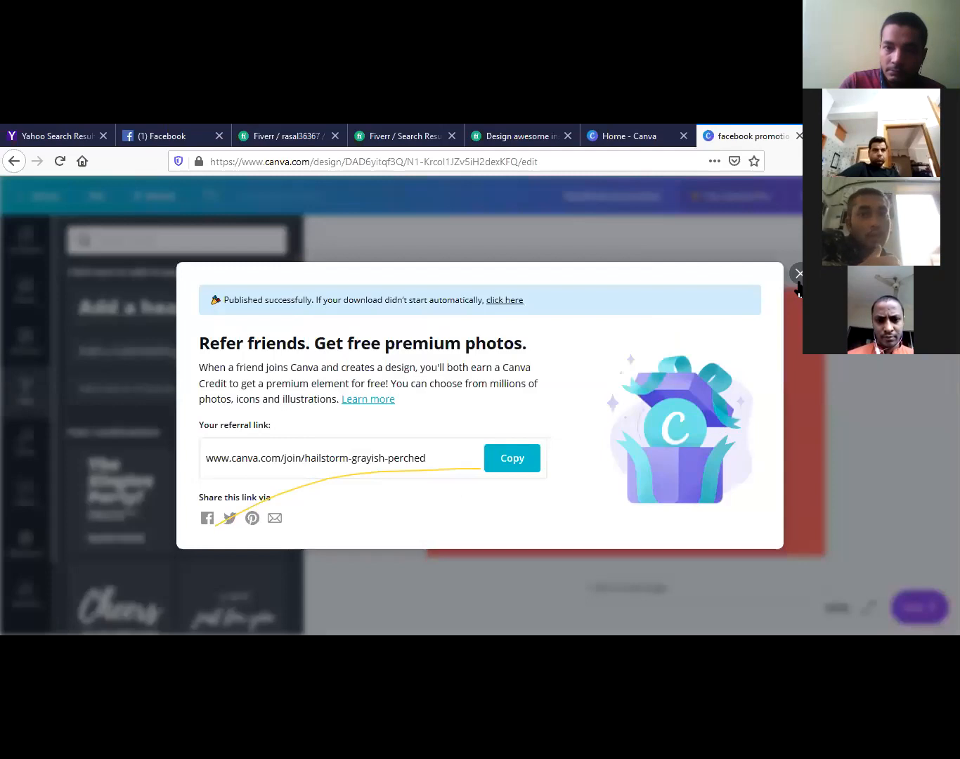
{"action": "left_click", "coordinate": [798, 274]}
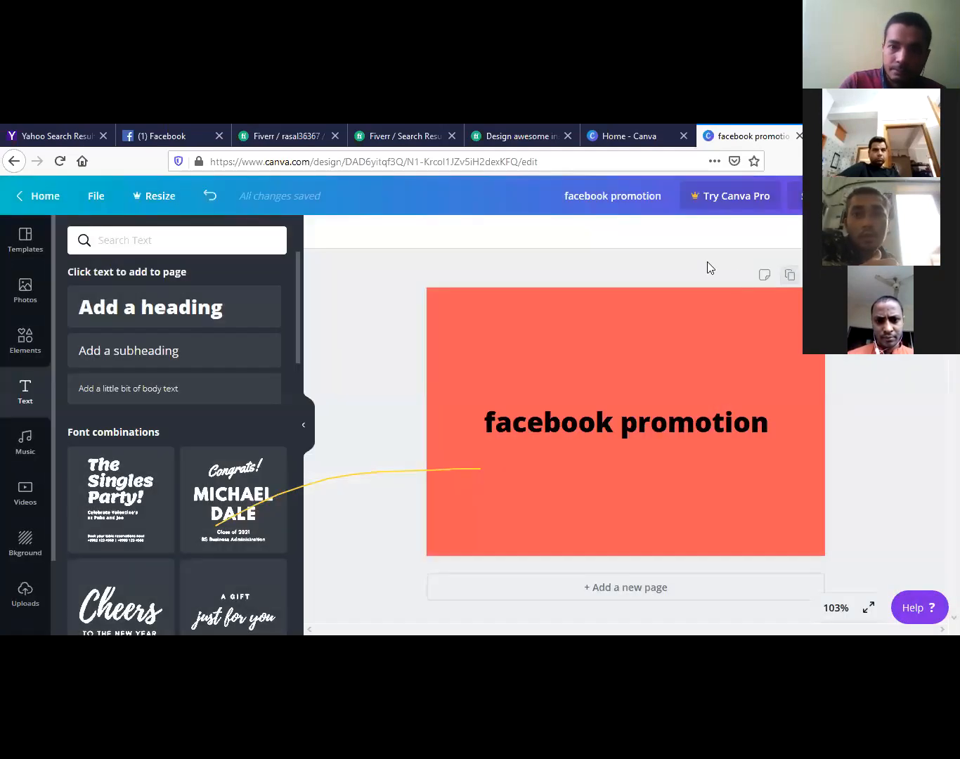
- On Fiverr, upload "facebook promotion.png" as the first gig photo, then save the gallery and continue to publishing
{"action": "left_click", "coordinate": [281, 137]}
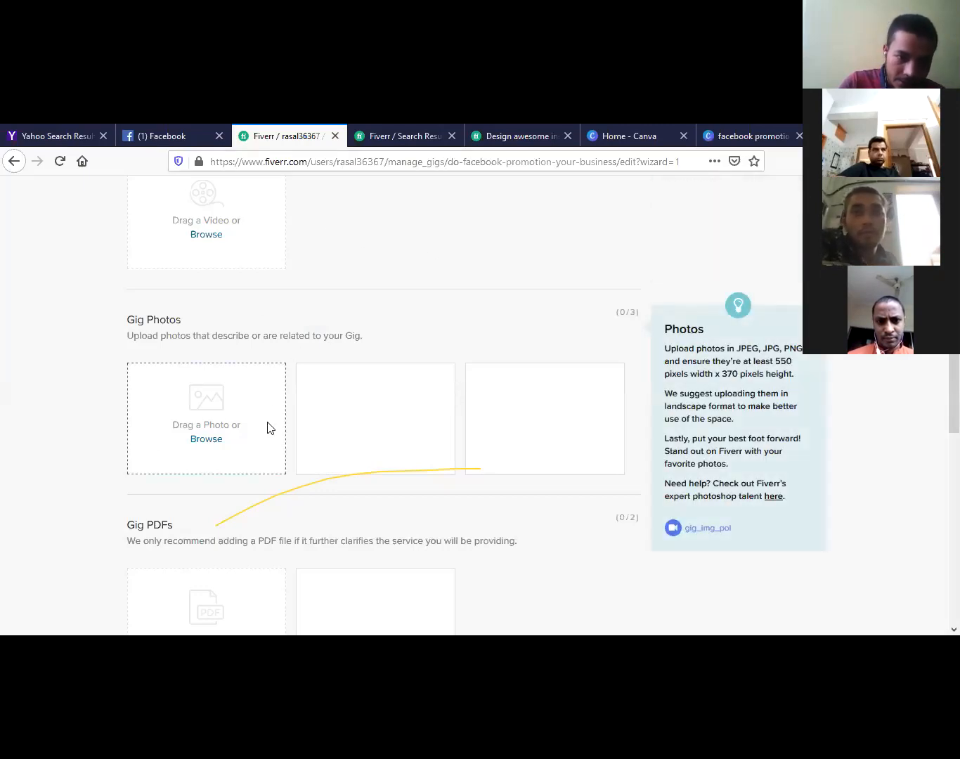
{"action": "left_click", "coordinate": [207, 439]}
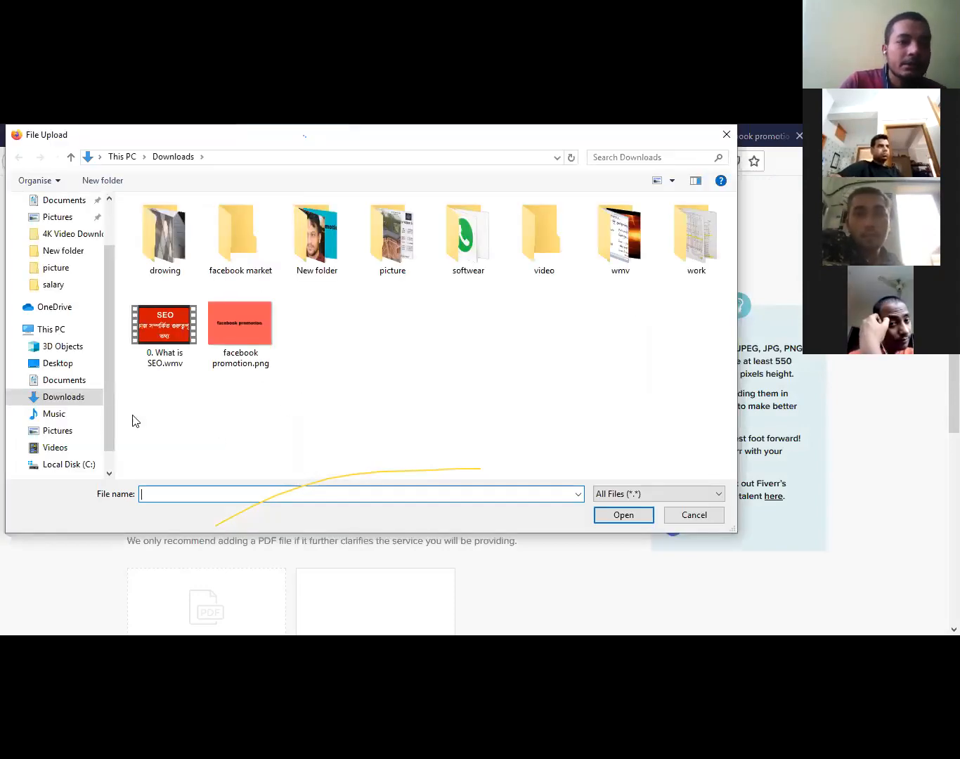
{"action": "double_click", "coordinate": [228, 333]}
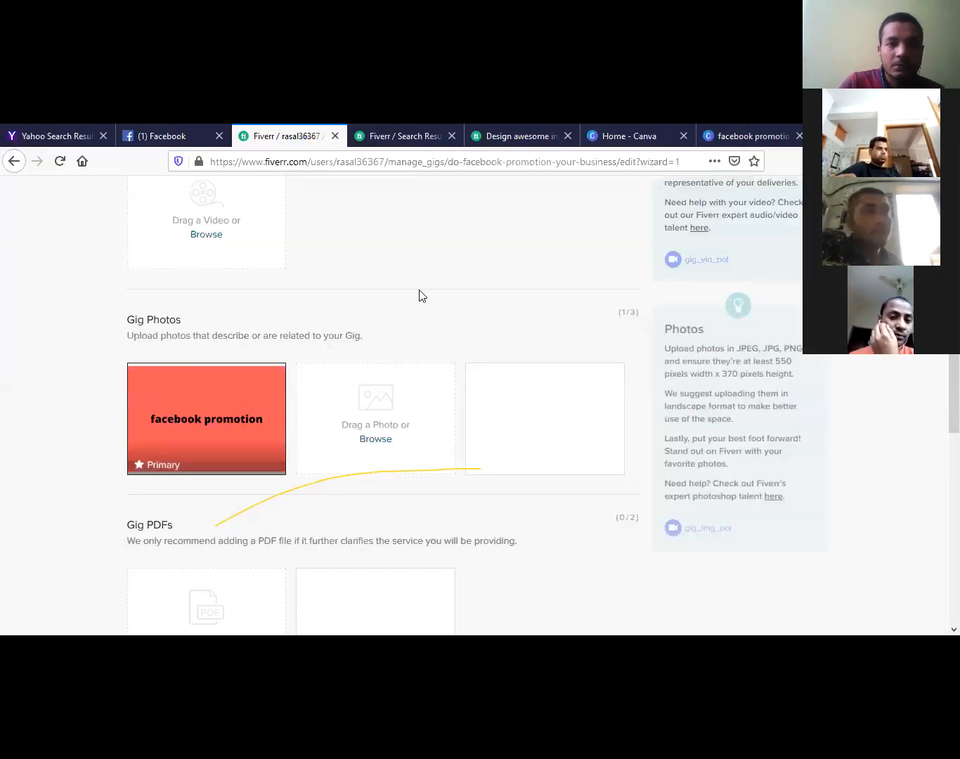
{"action": "scroll", "coordinate": [50, 401], "scroll_direction": "down", "scroll_amount": 5}
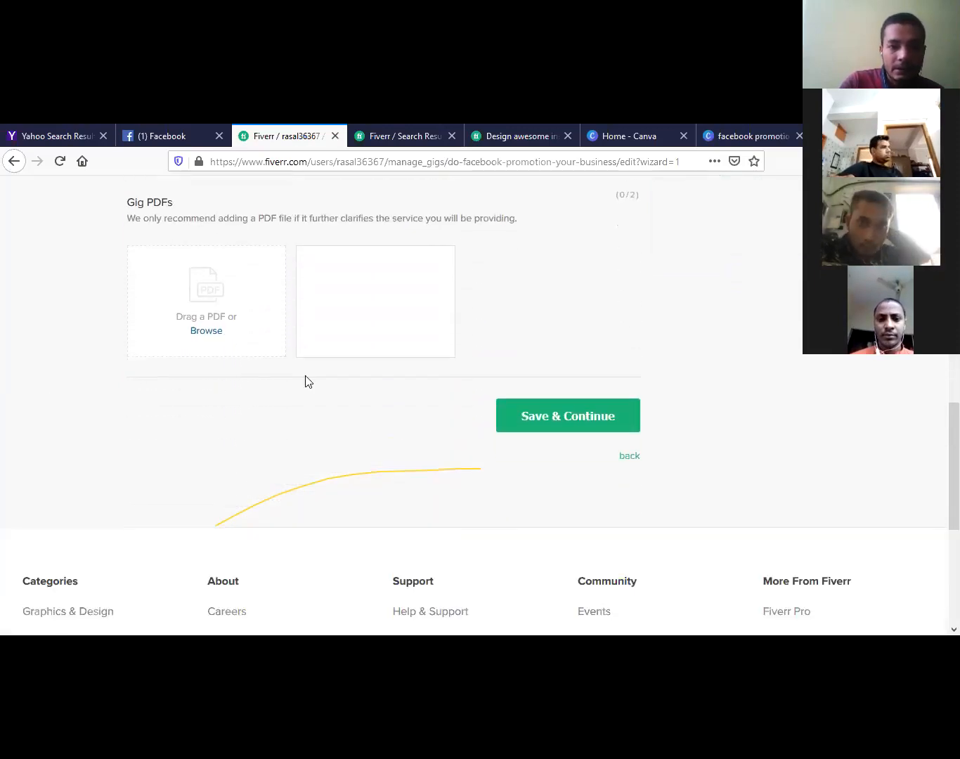
{"action": "left_click", "coordinate": [518, 419]}
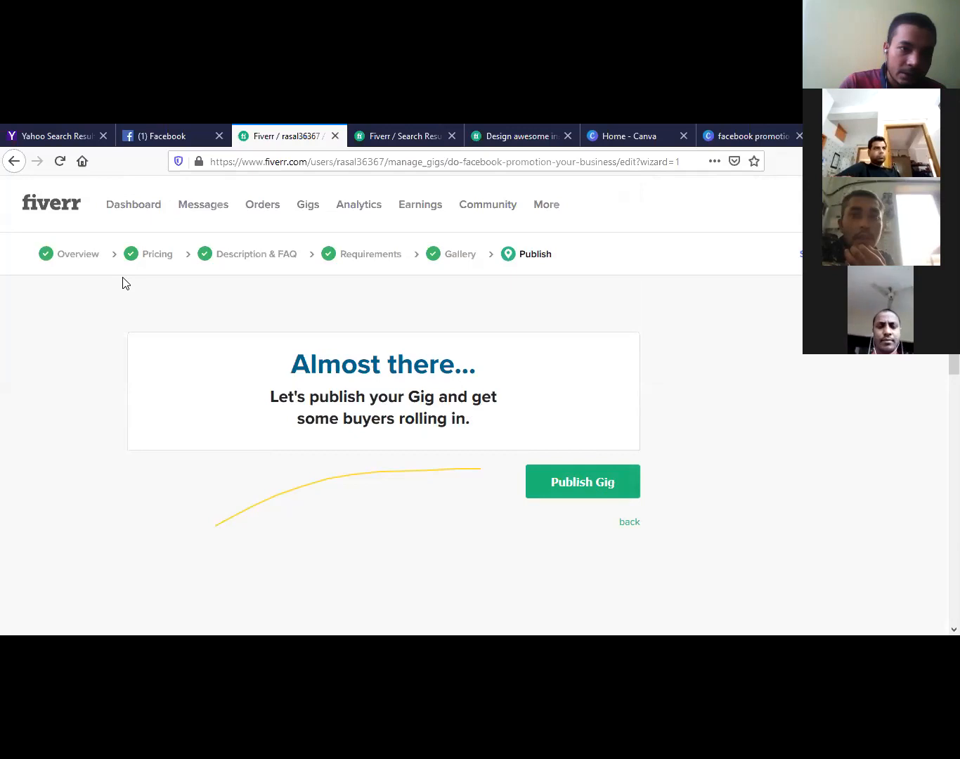
- Leave the gig editor and review the details of the draft gig "do facebook promotion your business" in the Gigs list
{"action": "left_click", "coordinate": [62, 209]}
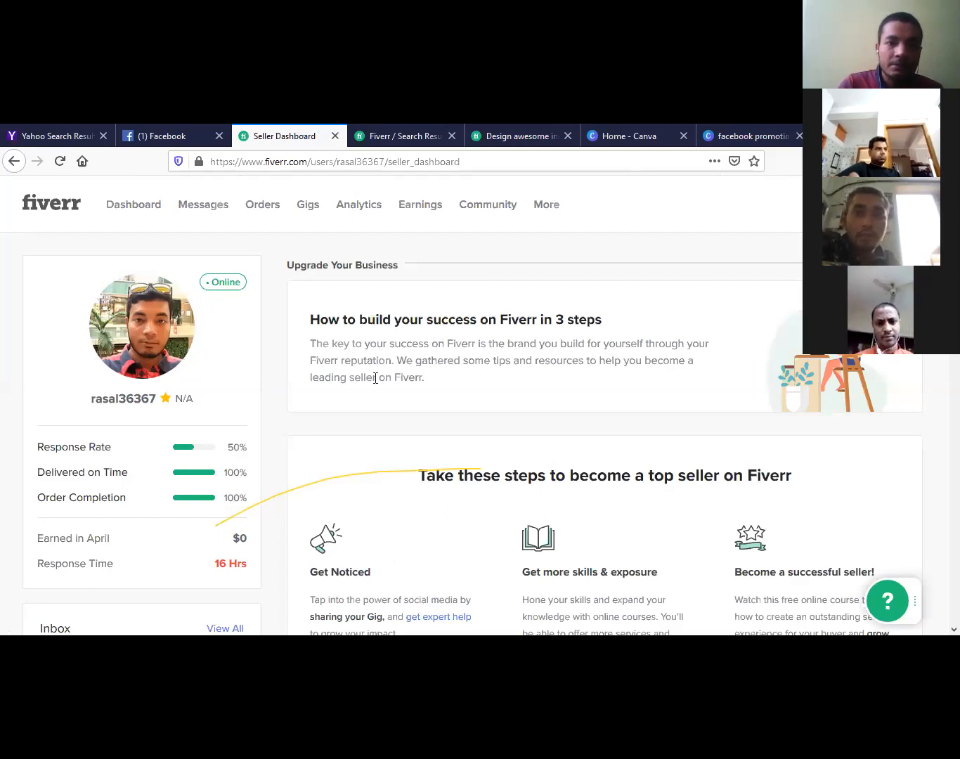
{"action": "left_click", "coordinate": [305, 213]}
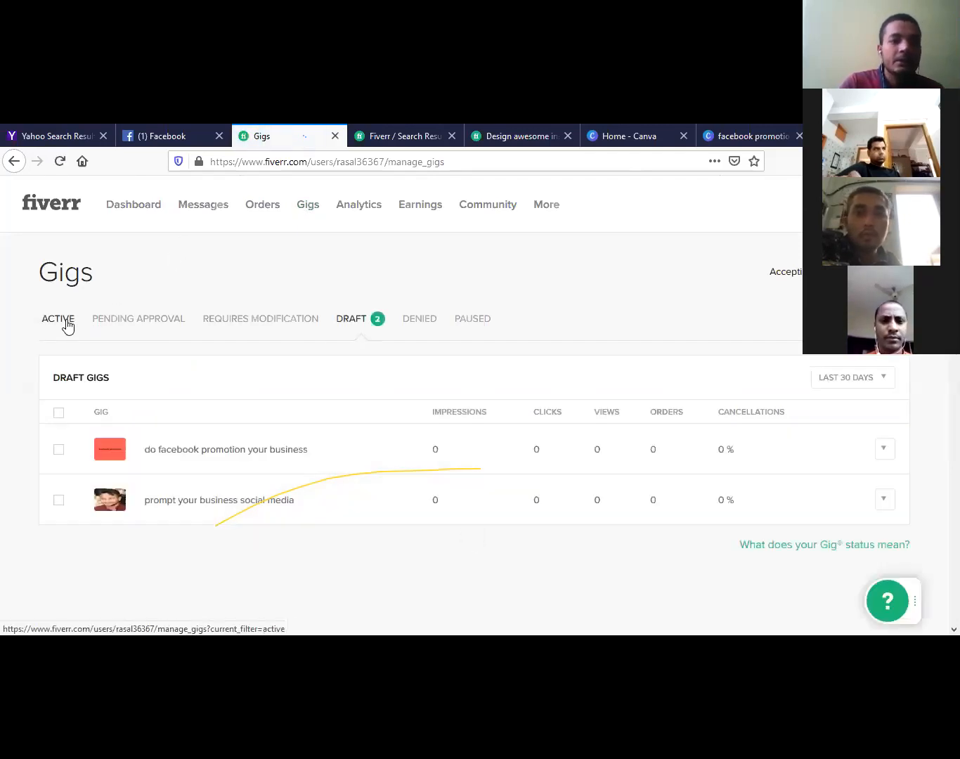
{"action": "left_click", "coordinate": [365, 328]}
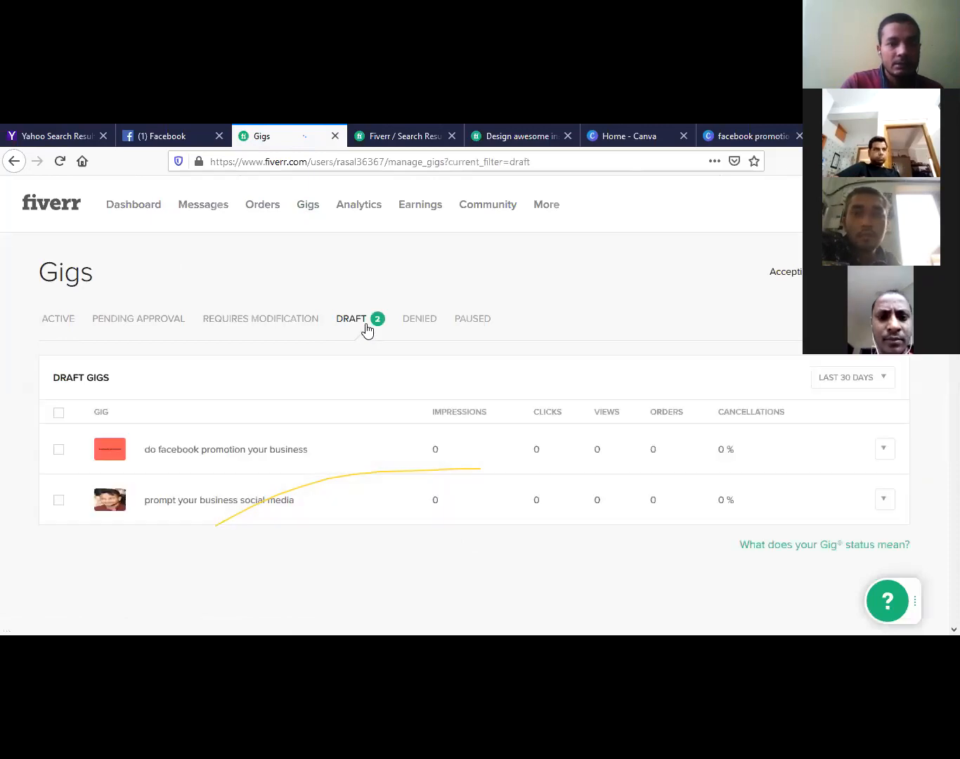
{"action": "left_click", "coordinate": [182, 456]}
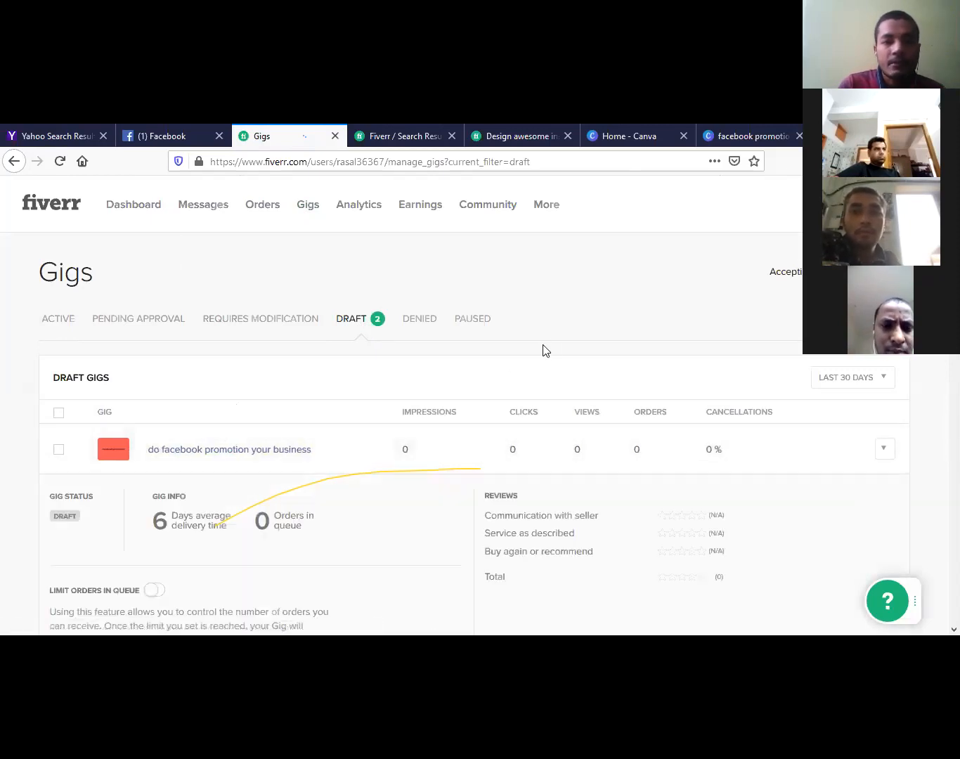
{"action": "scroll", "coordinate": [555, 342], "scroll_direction": "down", "scroll_amount": 5}
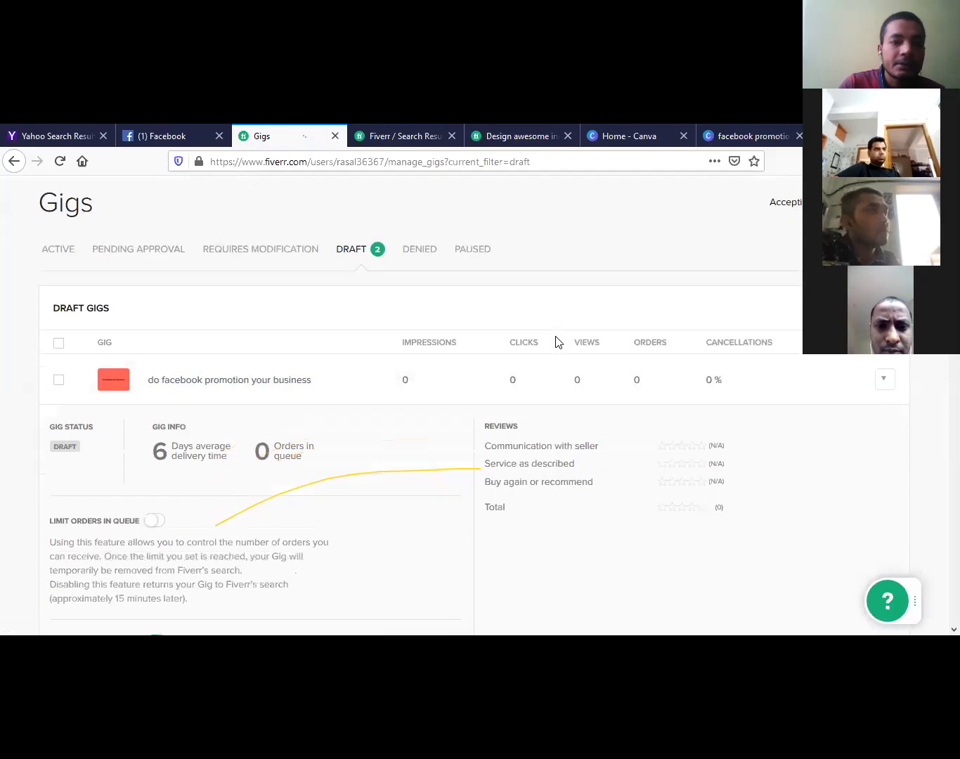
- Examine the expanded draft gig's order limit, watermark, reviews and performance sections
{"action": "scroll", "coordinate": [556, 342], "scroll_direction": "down", "scroll_amount": 3}
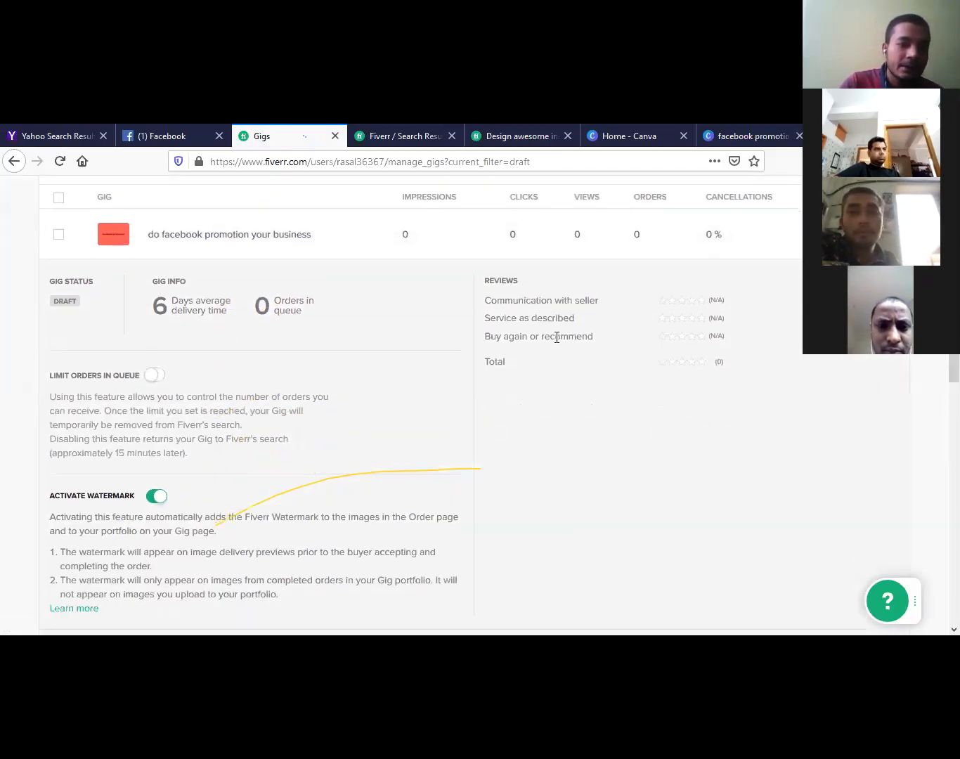
{"action": "scroll", "coordinate": [555, 343], "scroll_direction": "down", "scroll_amount": 4}
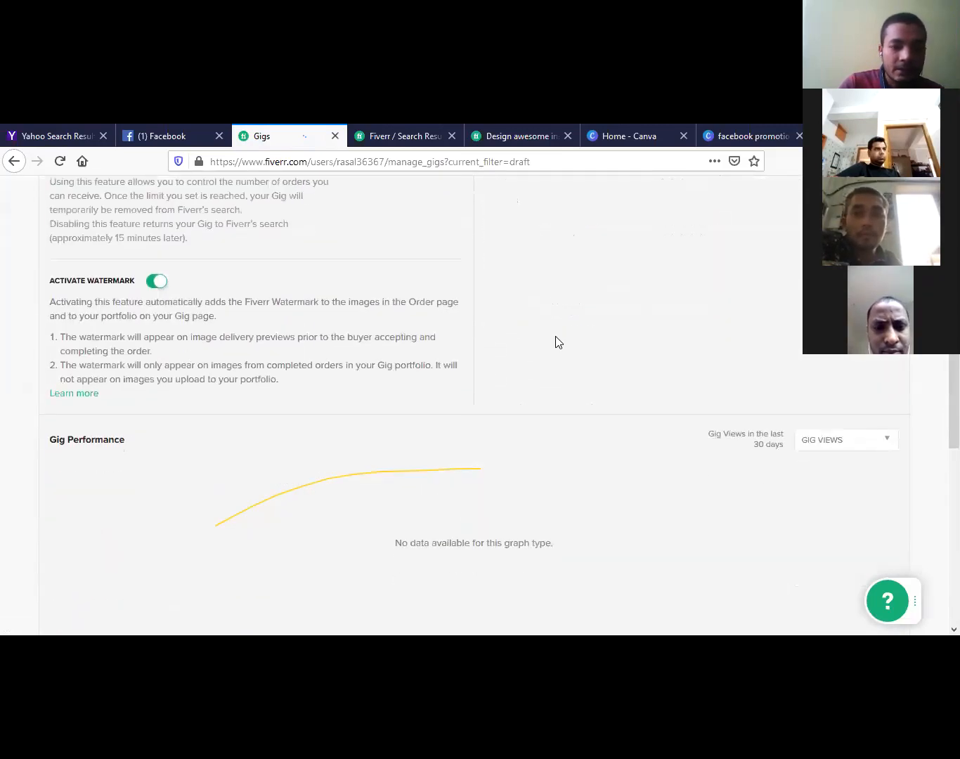
{"action": "scroll", "coordinate": [555, 342], "scroll_direction": "up", "scroll_amount": 5}
{"action": "scroll", "coordinate": [555, 342], "scroll_direction": "up", "scroll_amount": 4}
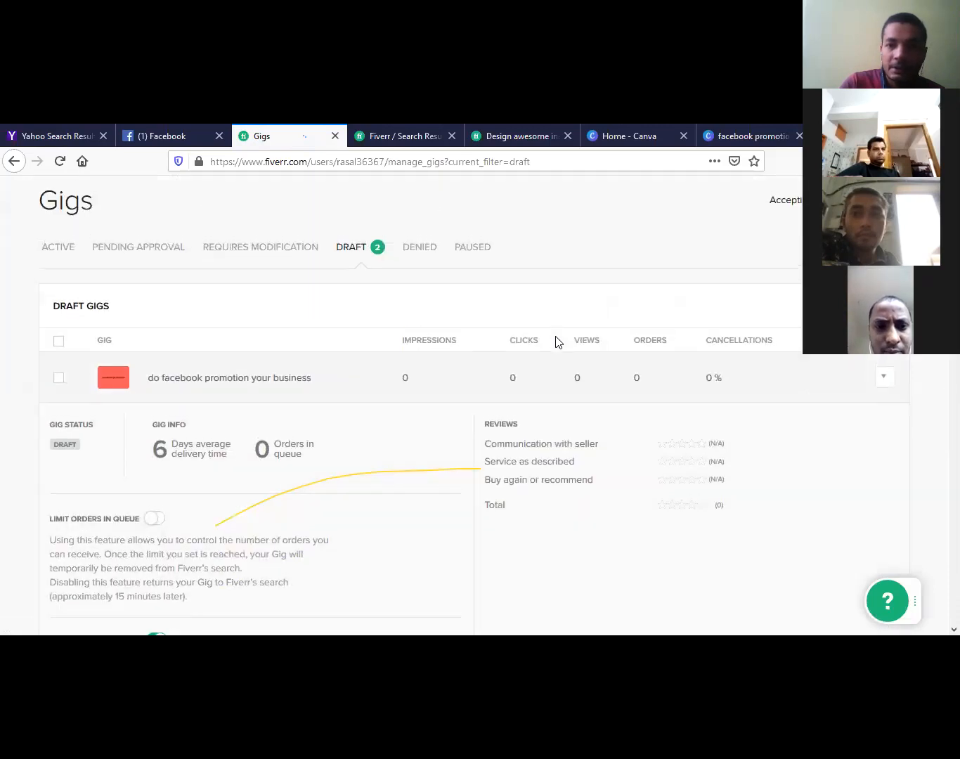
{"action": "scroll", "coordinate": [555, 343], "scroll_direction": "down", "scroll_amount": 1}
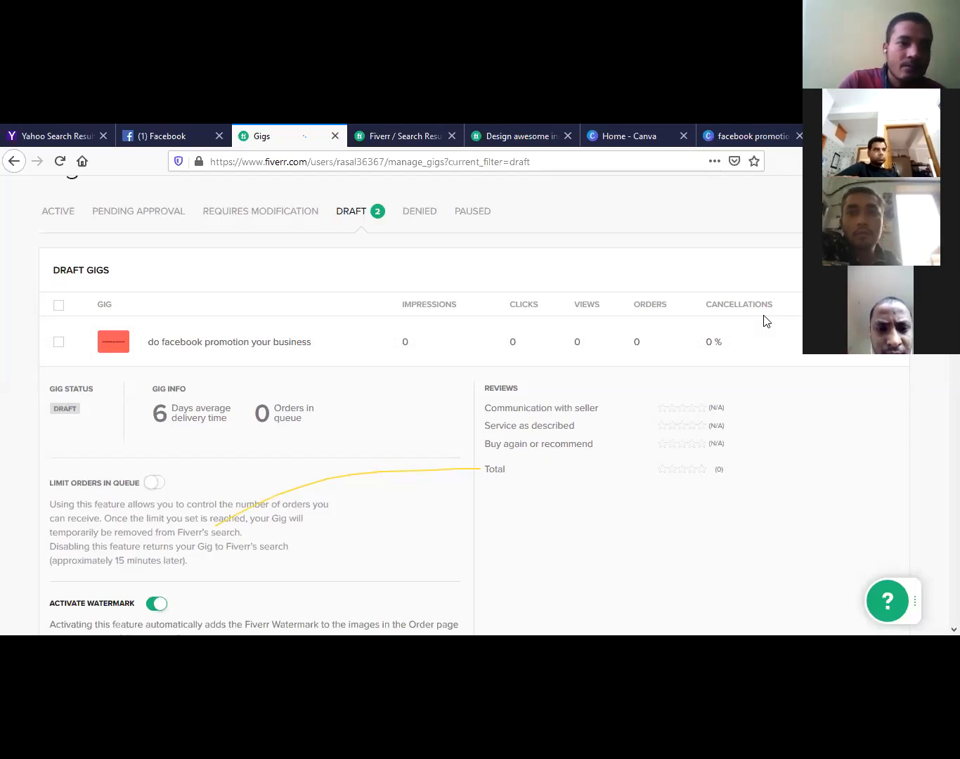
- Return to the Gigs list through the seller dashboard and open the draft "do facebook promotion your business" for editing
{"action": "left_click", "coordinate": [14, 162]}
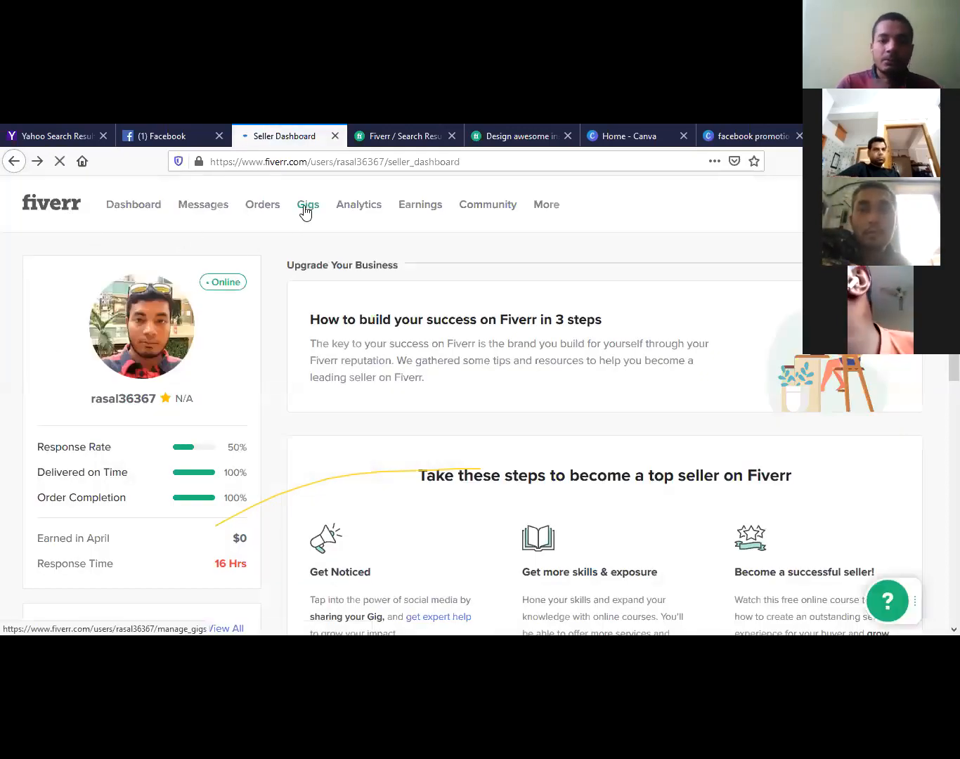
{"action": "left_click", "coordinate": [305, 208]}
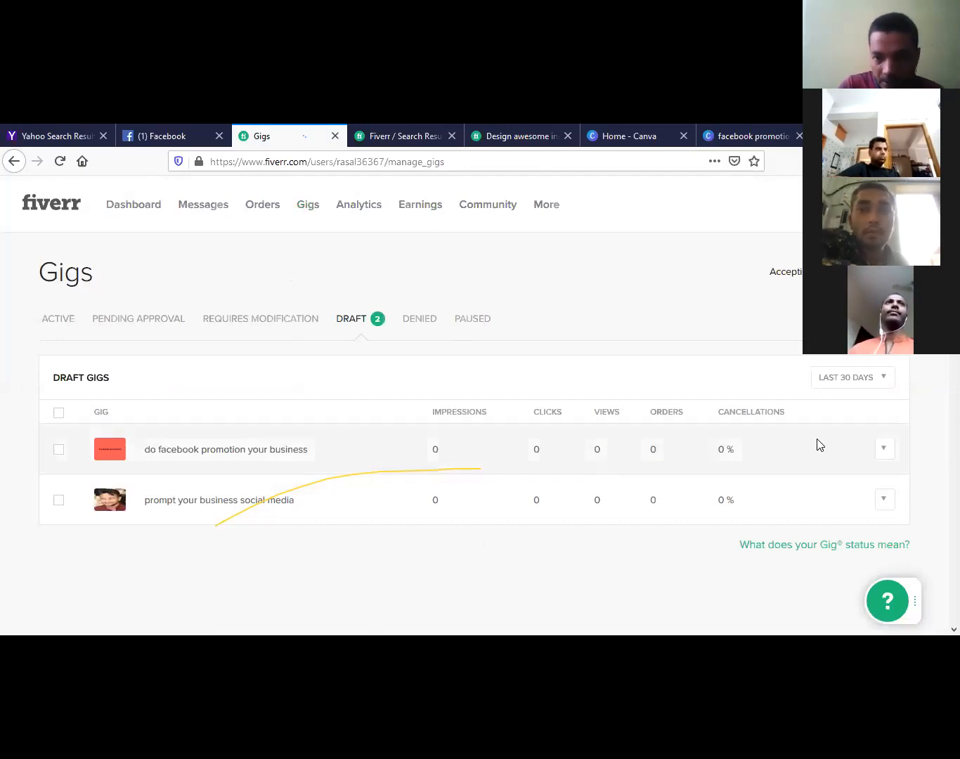
{"action": "left_click", "coordinate": [885, 451]}
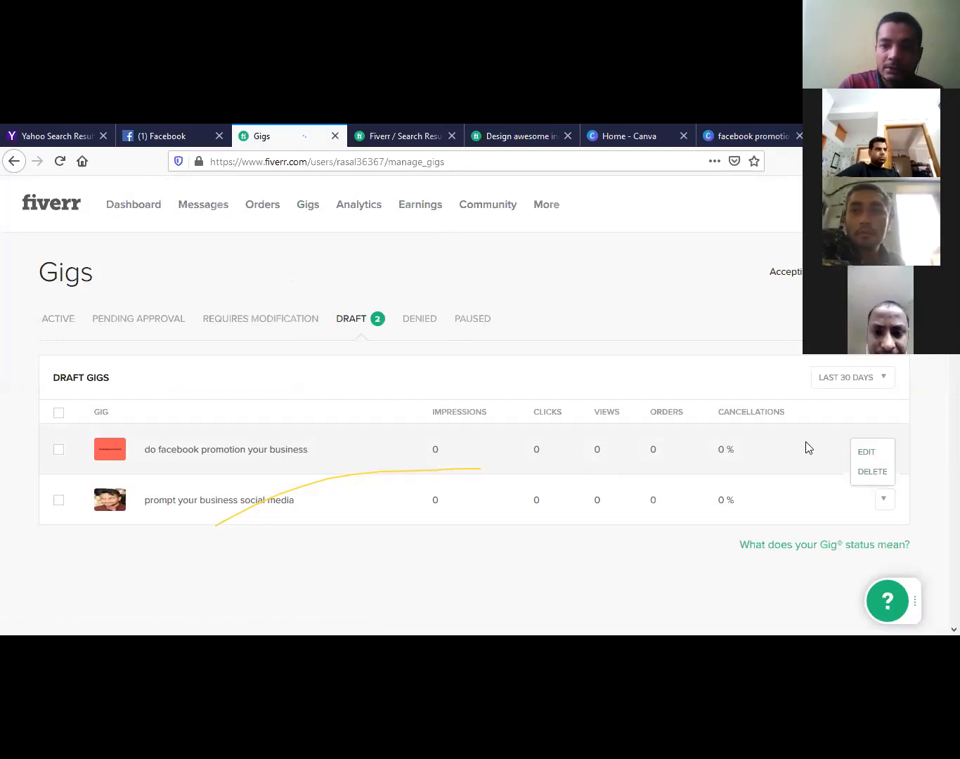
{"action": "left_click", "coordinate": [720, 289]}
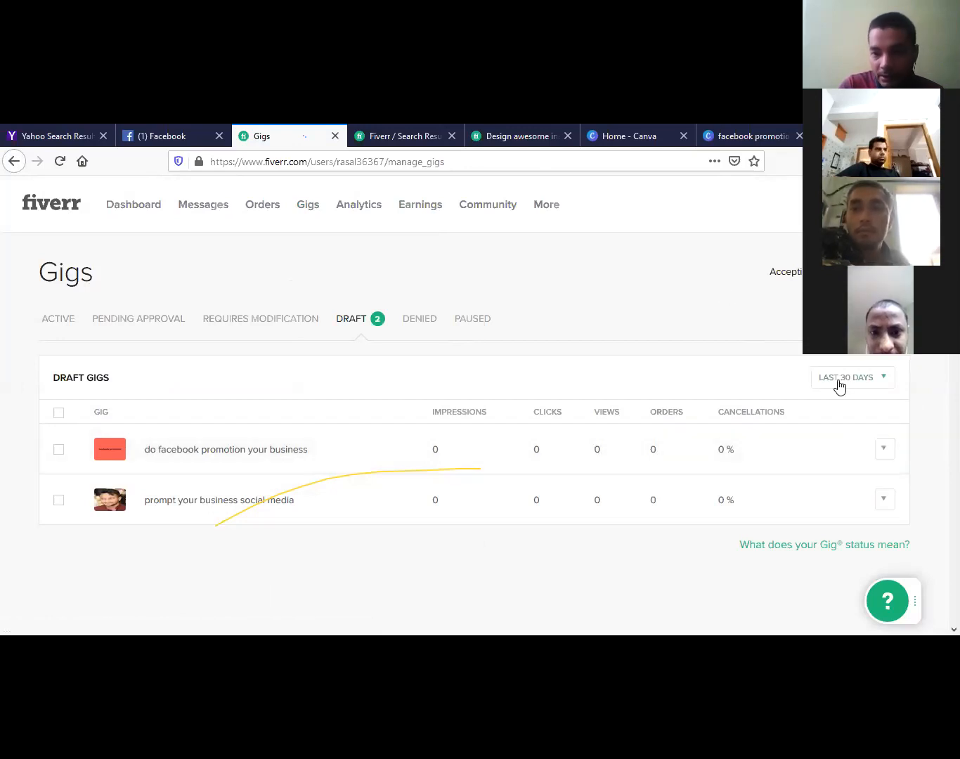
{"action": "left_click", "coordinate": [885, 452]}
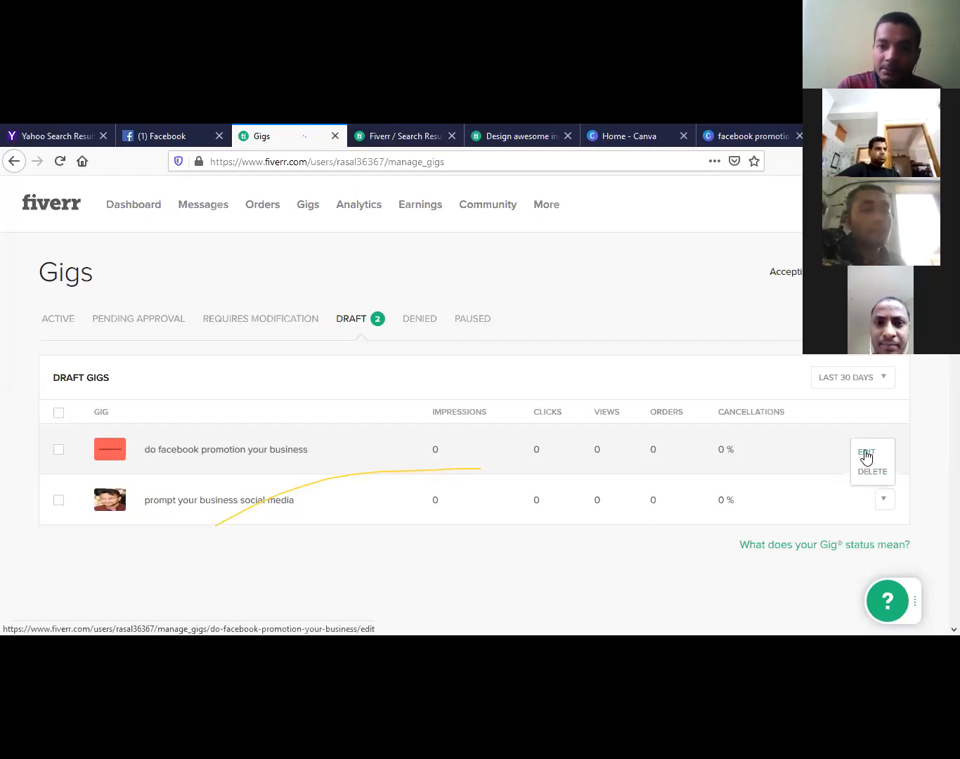
{"action": "left_click", "coordinate": [866, 455]}
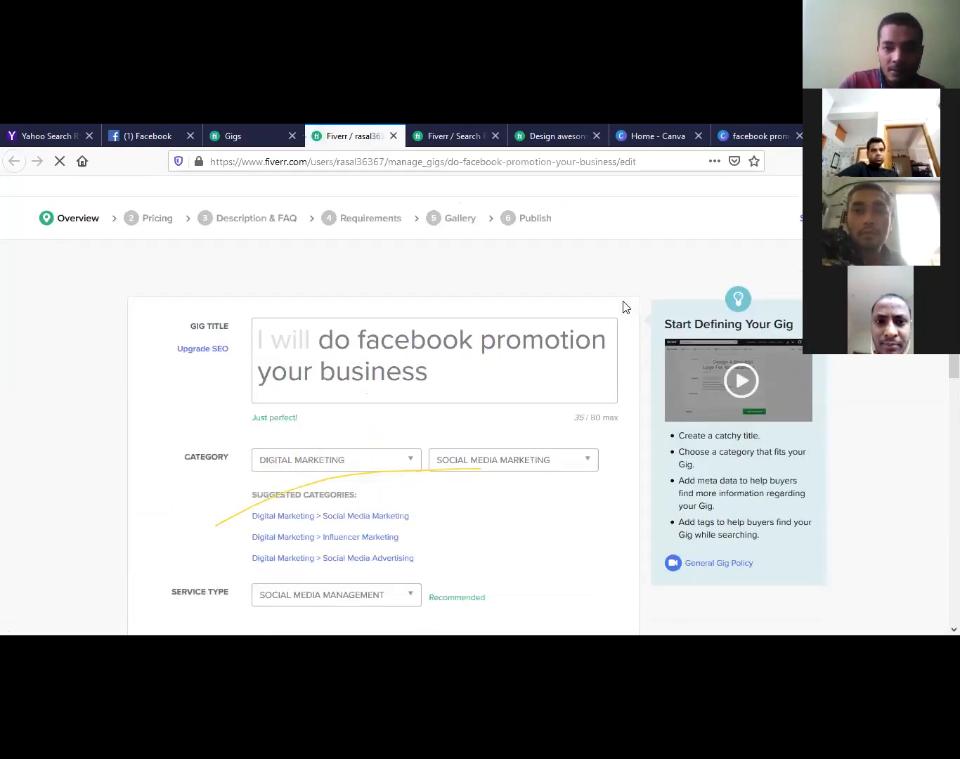
- Check the gig's title, category, platform type and search tags in the overview, then save and continue to pricing
{"action": "scroll", "coordinate": [625, 307], "scroll_direction": "down", "scroll_amount": 2}
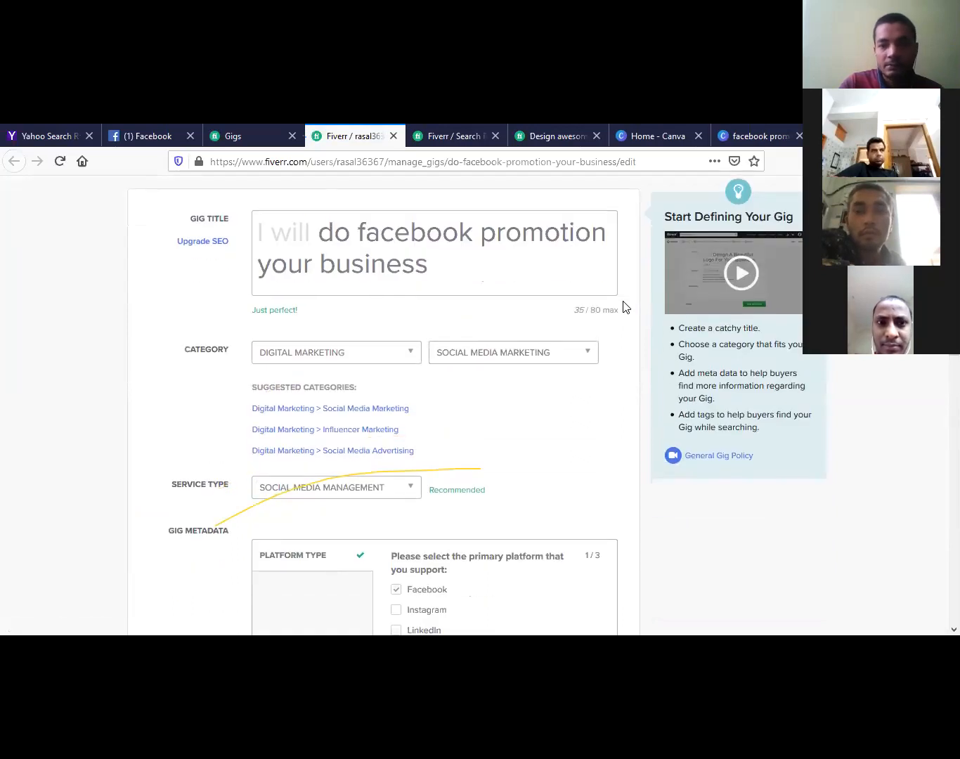
{"action": "scroll", "coordinate": [625, 307], "scroll_direction": "down", "scroll_amount": 2}
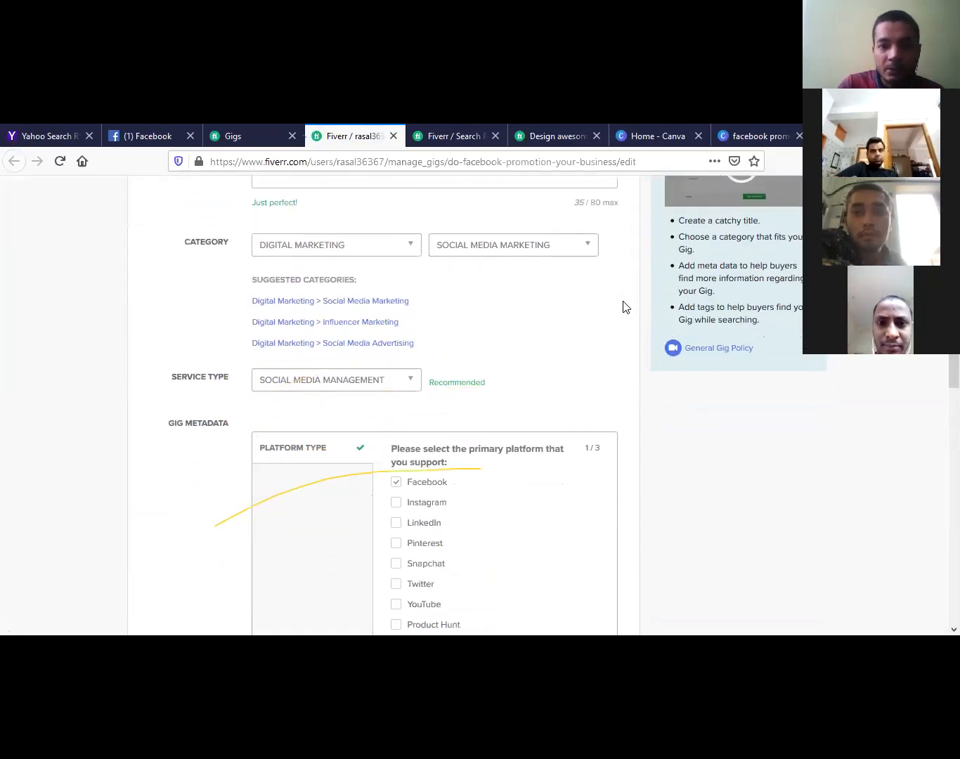
{"action": "scroll", "coordinate": [625, 307], "scroll_direction": "down", "scroll_amount": 3}
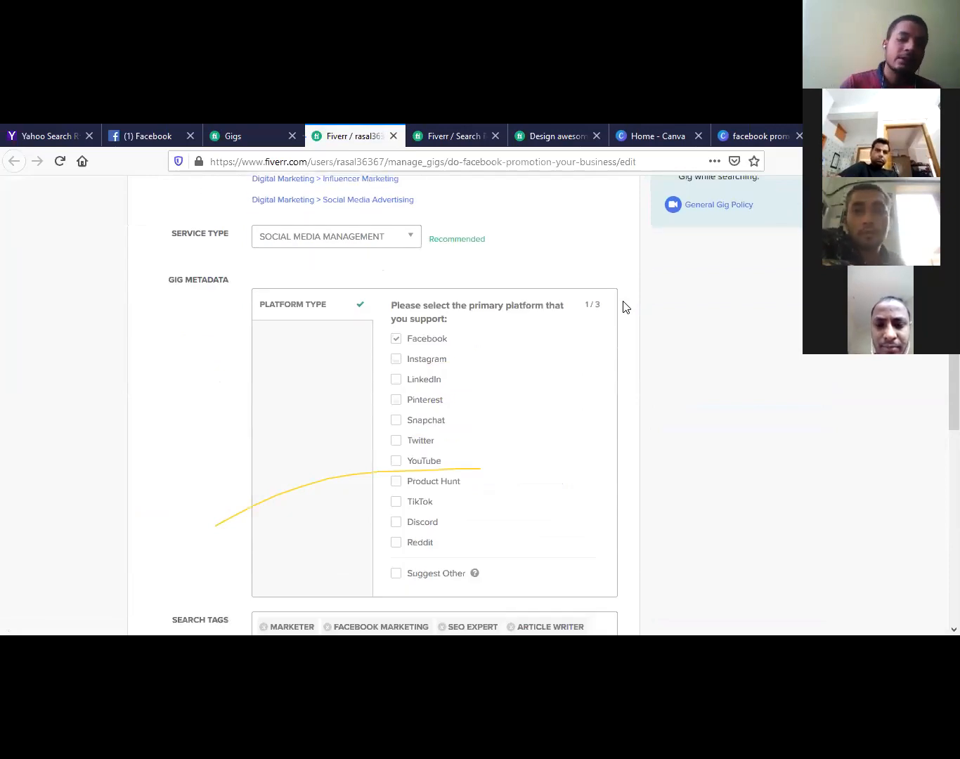
{"action": "scroll", "coordinate": [625, 307], "scroll_direction": "down", "scroll_amount": 2}
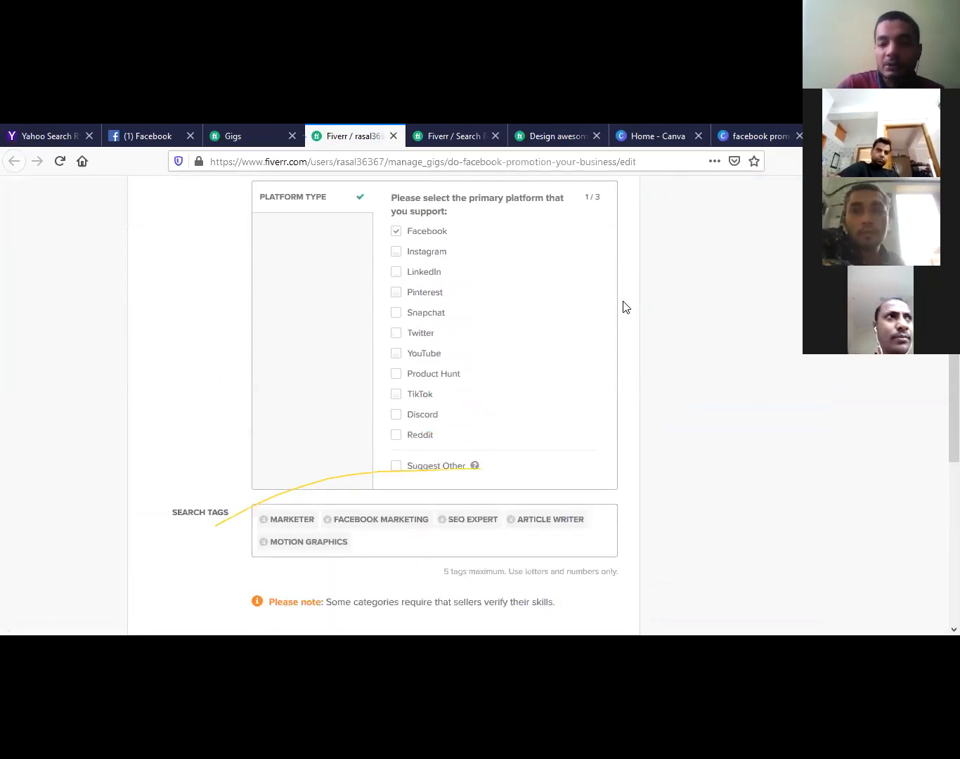
{"action": "scroll", "coordinate": [625, 308], "scroll_direction": "up", "scroll_amount": 2}
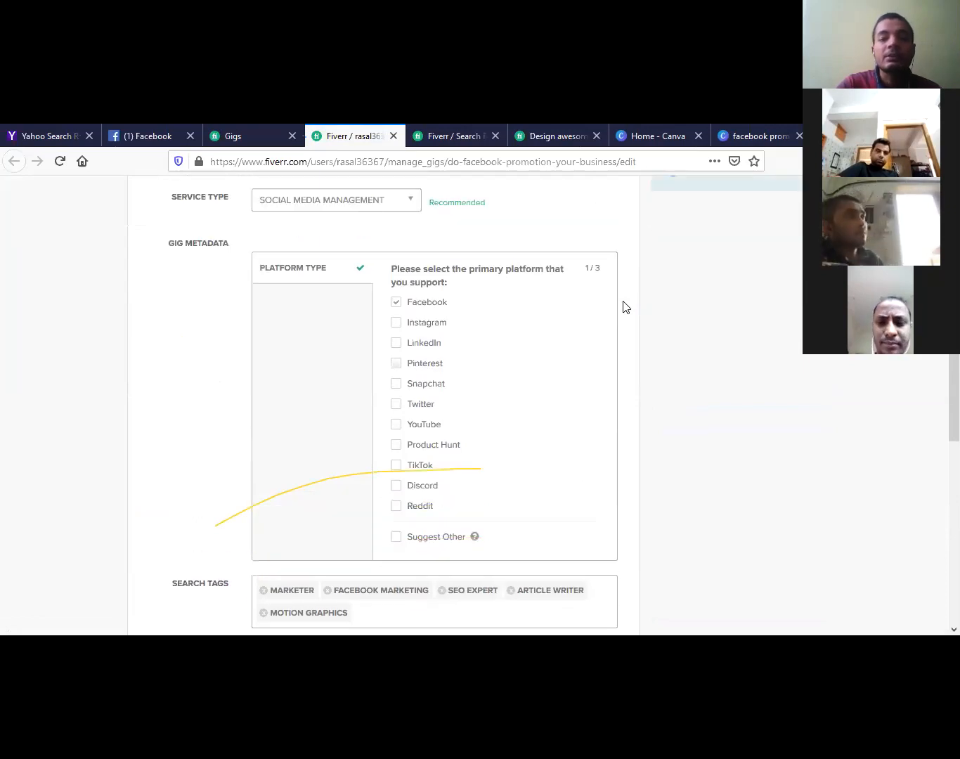
{"action": "scroll", "coordinate": [625, 307], "scroll_direction": "down", "scroll_amount": 1}
{"action": "scroll", "coordinate": [625, 307], "scroll_direction": "down", "scroll_amount": 6}
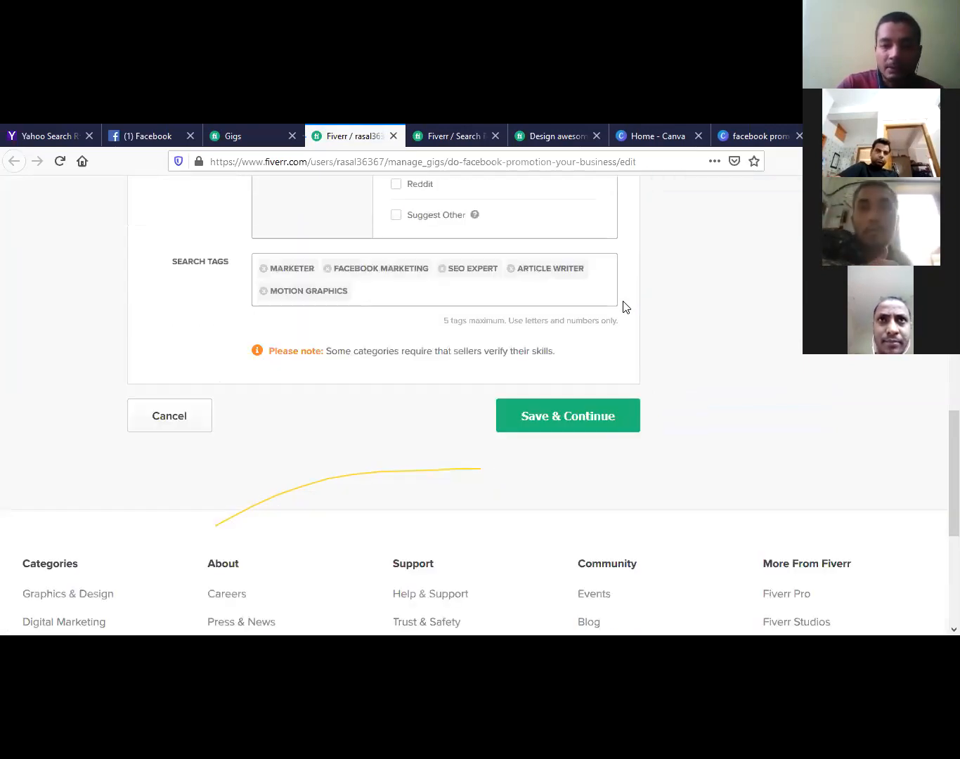
{"action": "left_click", "coordinate": [592, 418]}
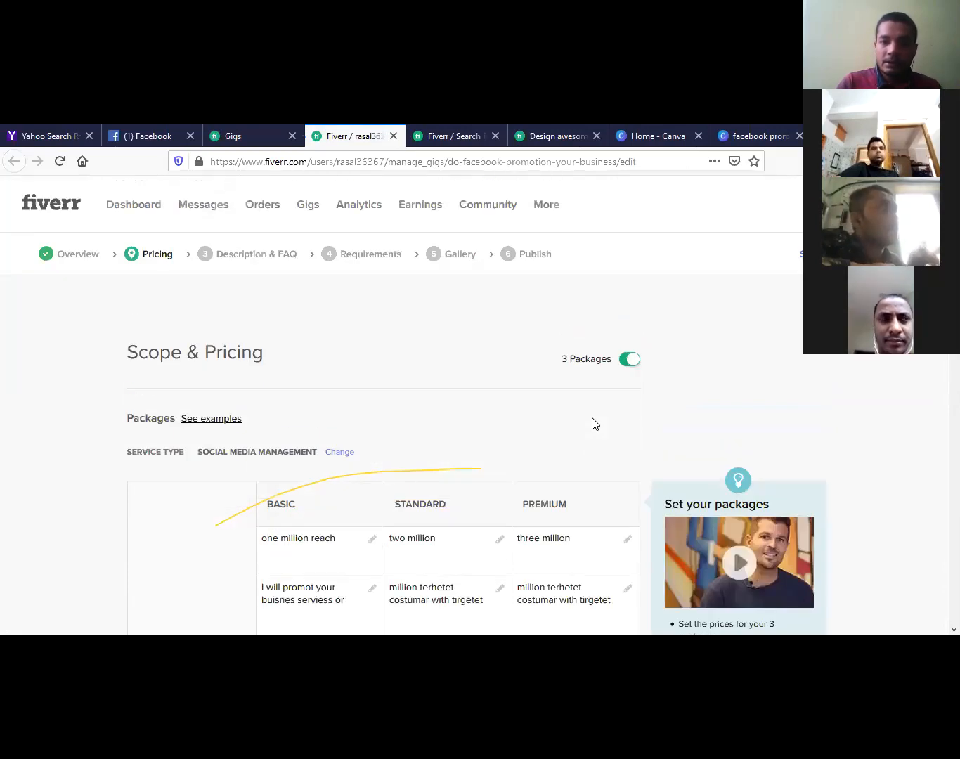
- Check the three packages, their prices and the extra services, then save and continue to the description
{"action": "scroll", "coordinate": [592, 423], "scroll_direction": "down", "scroll_amount": 3}
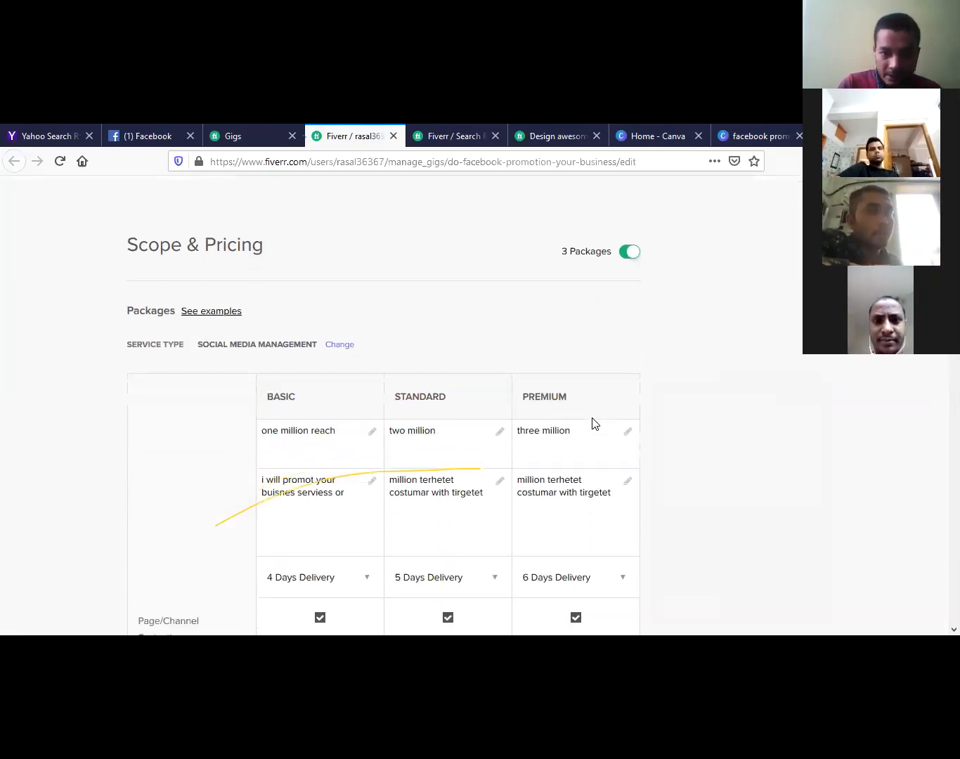
{"action": "scroll", "coordinate": [592, 423], "scroll_direction": "down", "scroll_amount": 10}
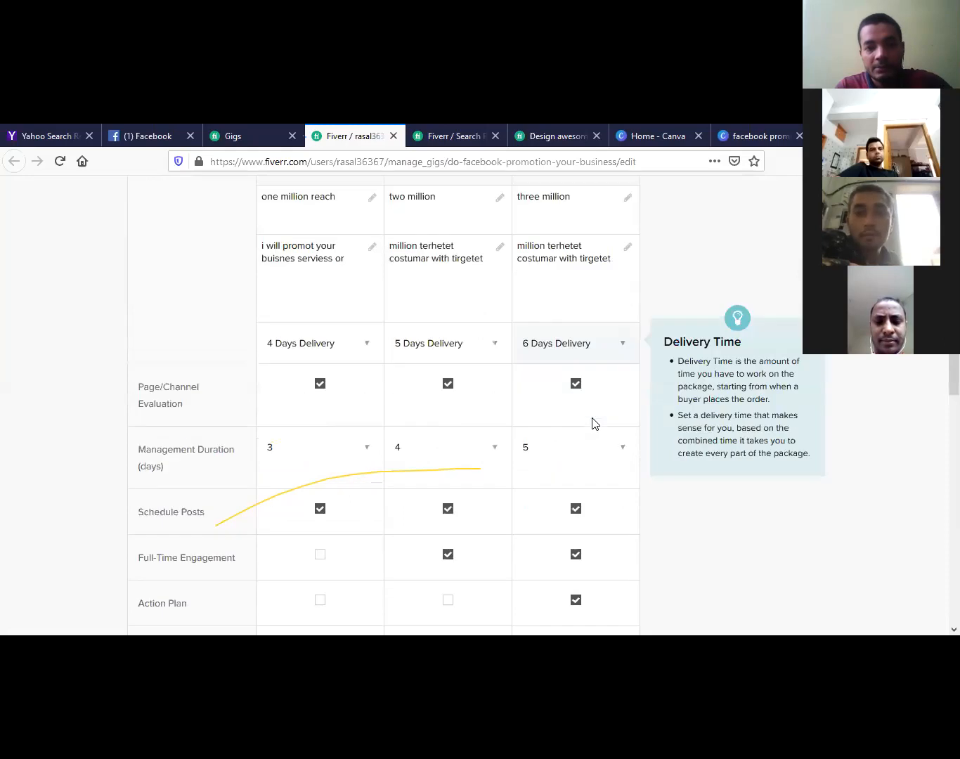
{"action": "scroll", "coordinate": [594, 423], "scroll_direction": "down", "scroll_amount": 5}
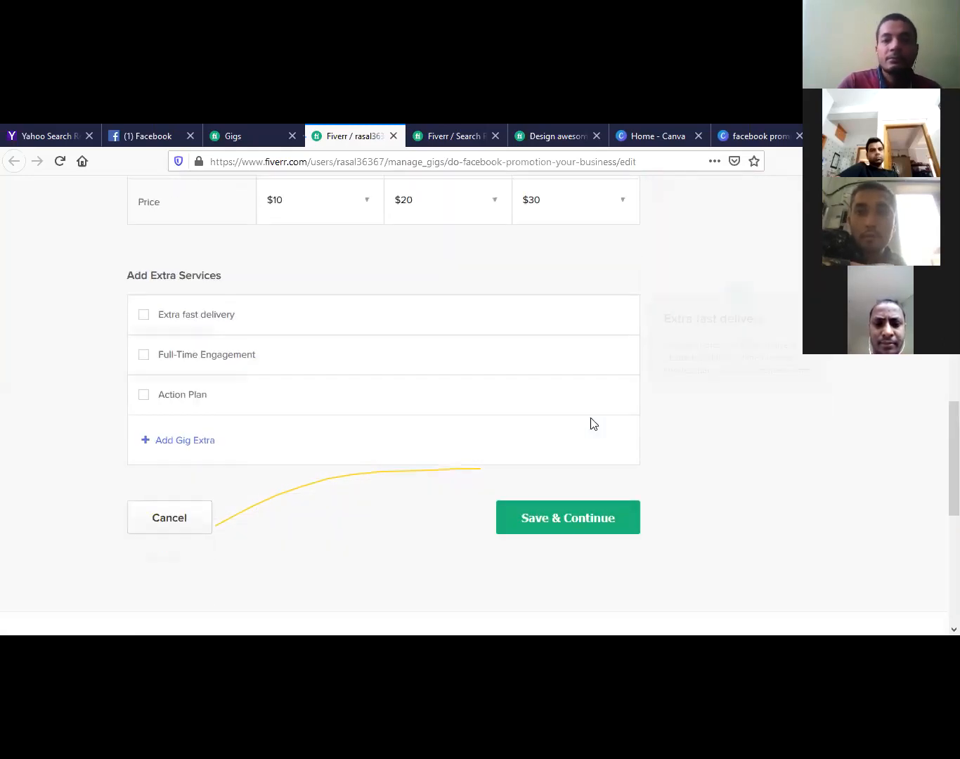
{"action": "left_click", "coordinate": [566, 520]}
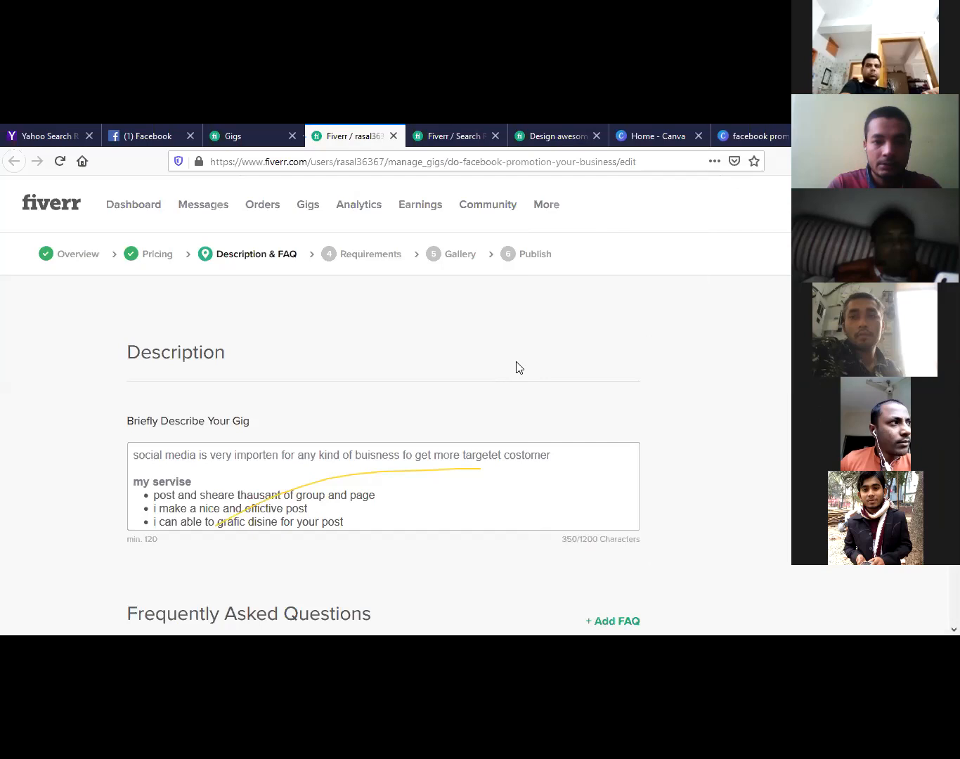
- Expand the gig description and review its list of services and the "my servise specialty" section
{"action": "left_click_drag", "start_coordinate": [463, 524], "coordinate": [447, 579]}
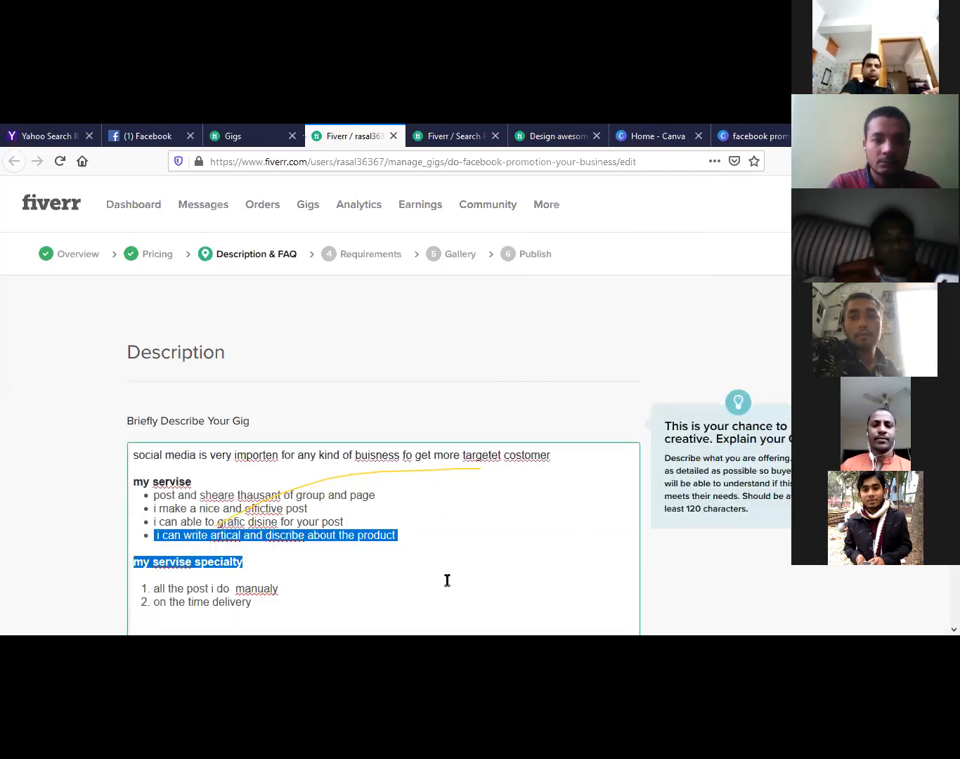
{"action": "left_click", "coordinate": [694, 594]}
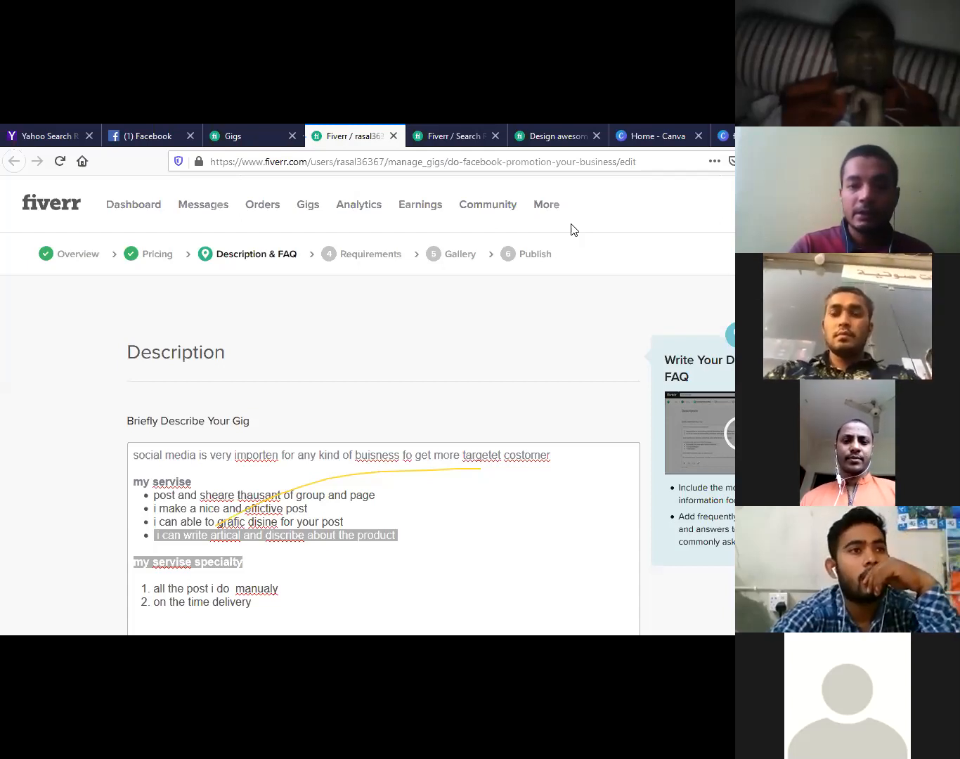
{"action": "mouse_move", "coordinate": [602, 534]}
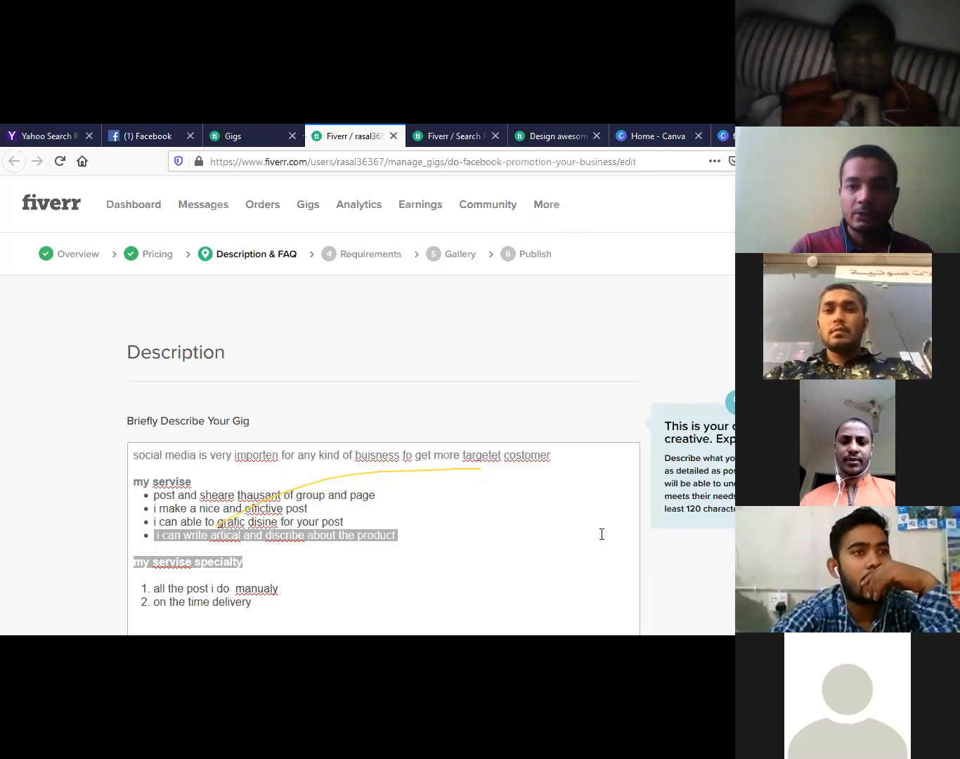